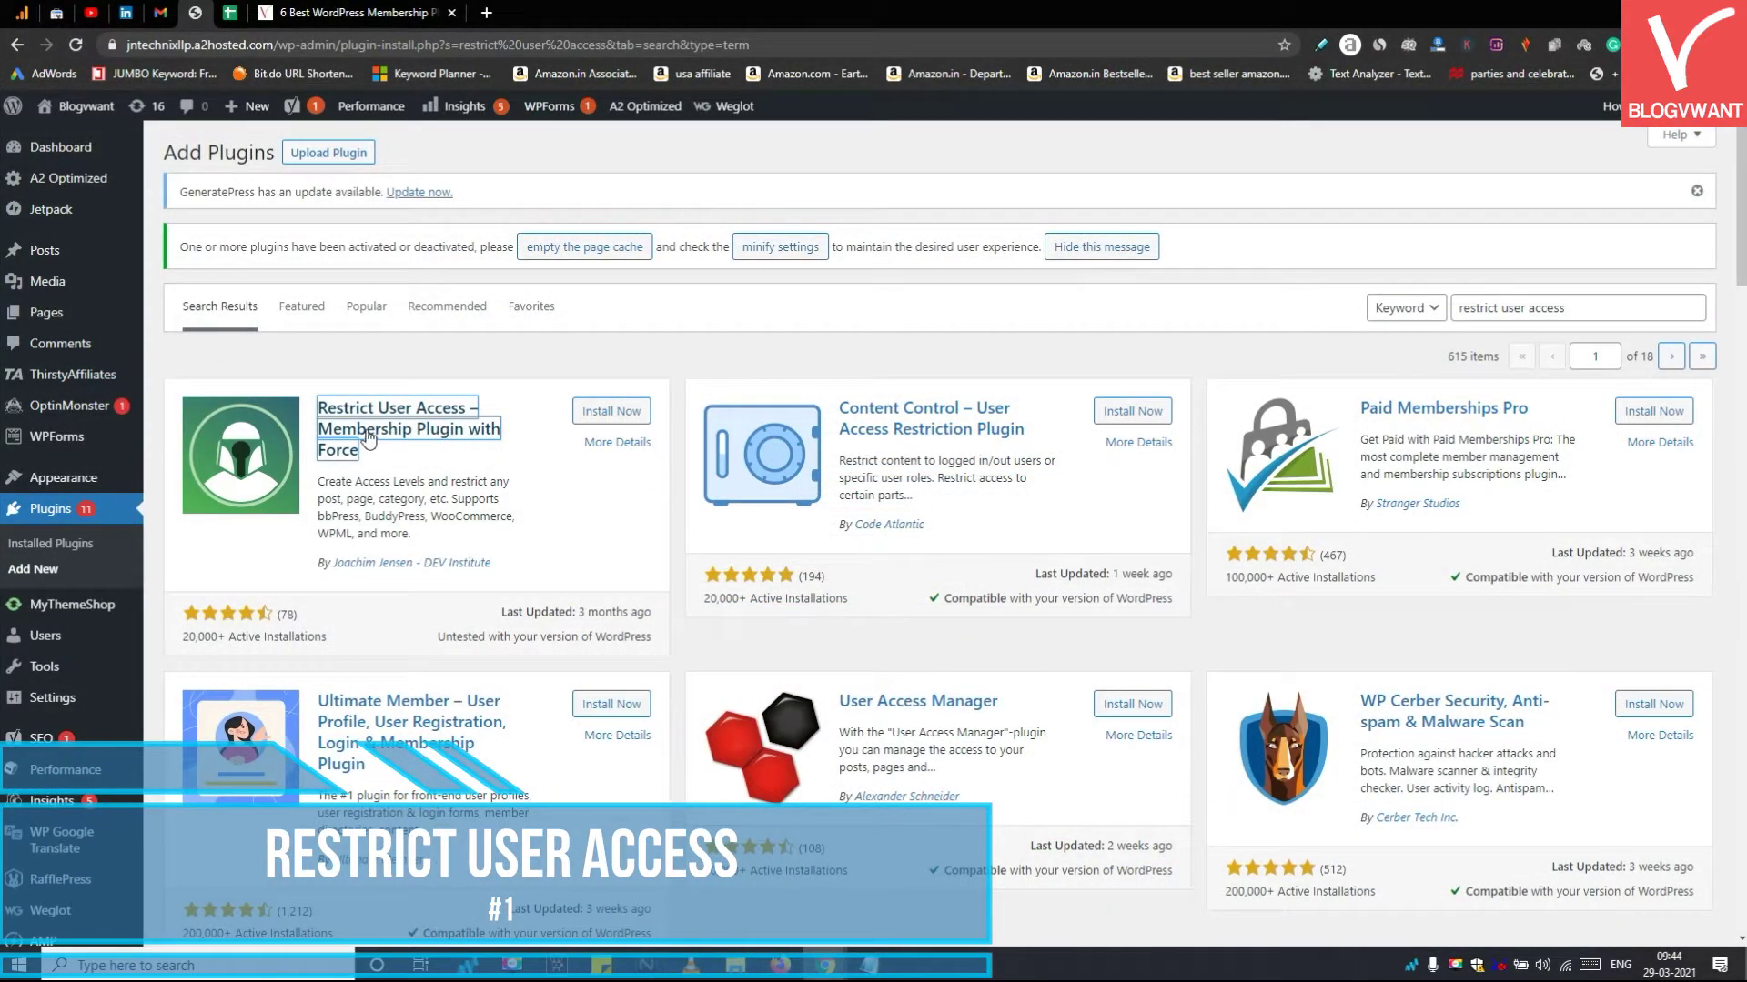
Review the Restrict User Access plugin's description, covering its access levels, content restrictions and plugin integrations
{"action": "left_click", "coordinate": [400, 442]}
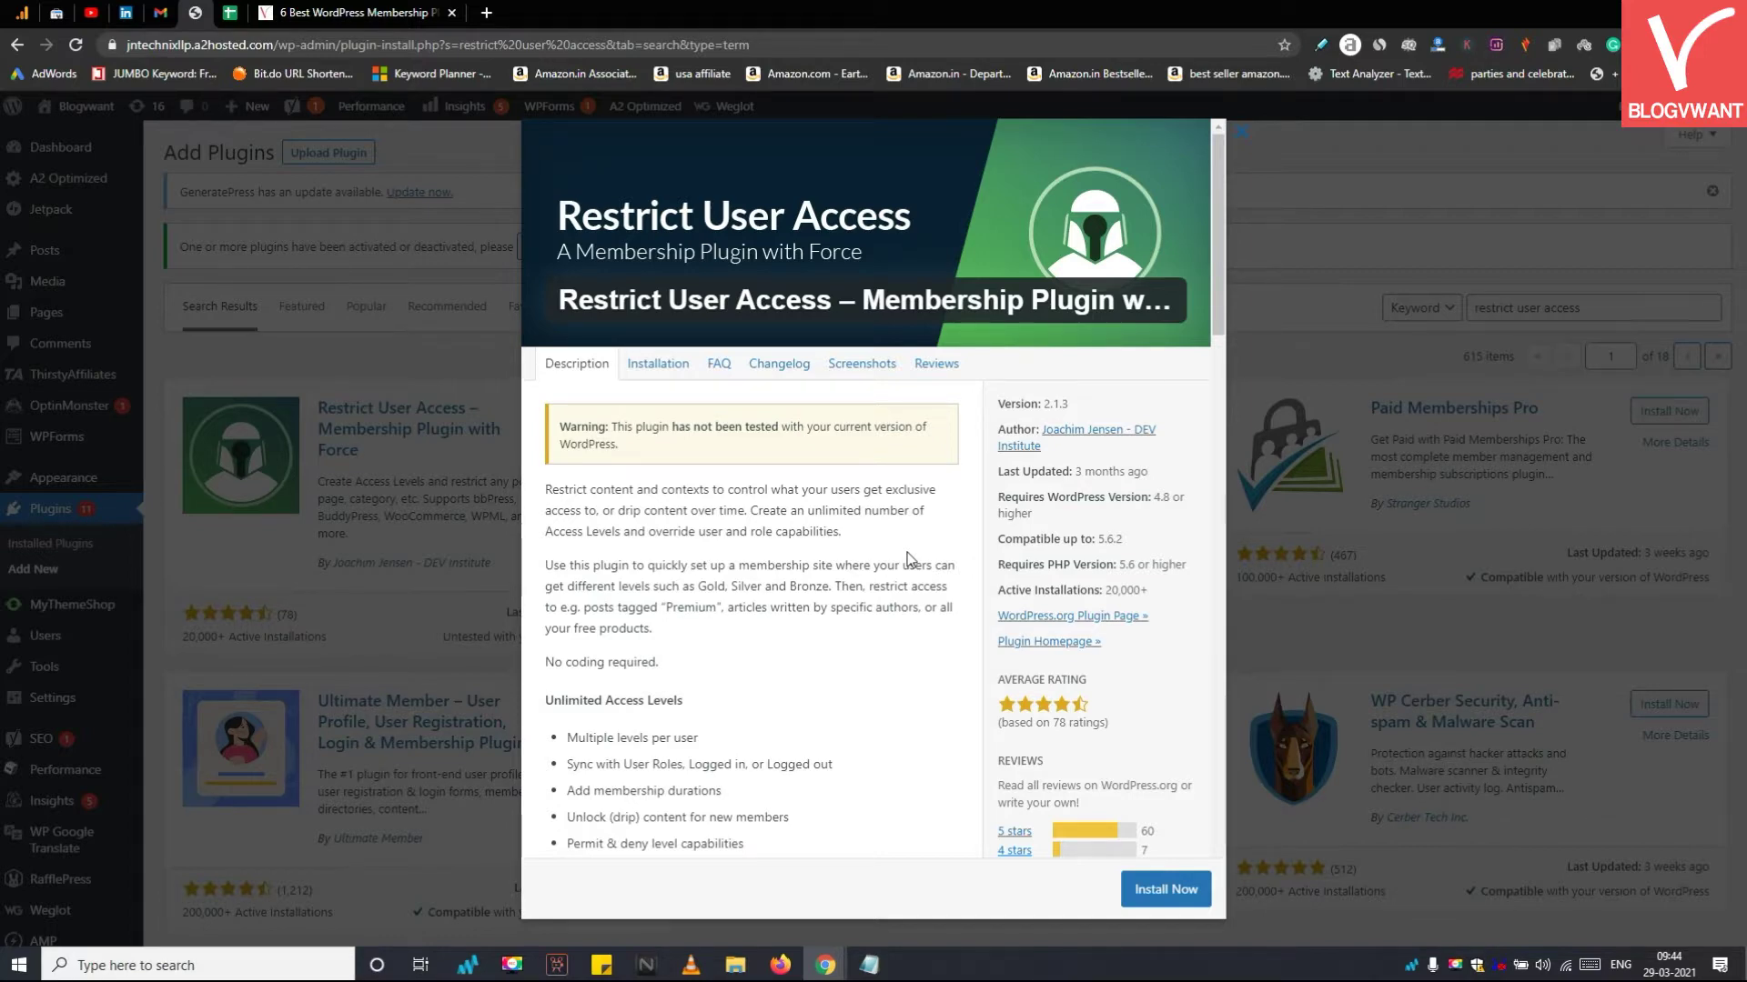
{"action": "scroll", "coordinate": [908, 557], "scroll_direction": "down", "scroll_amount": 1}
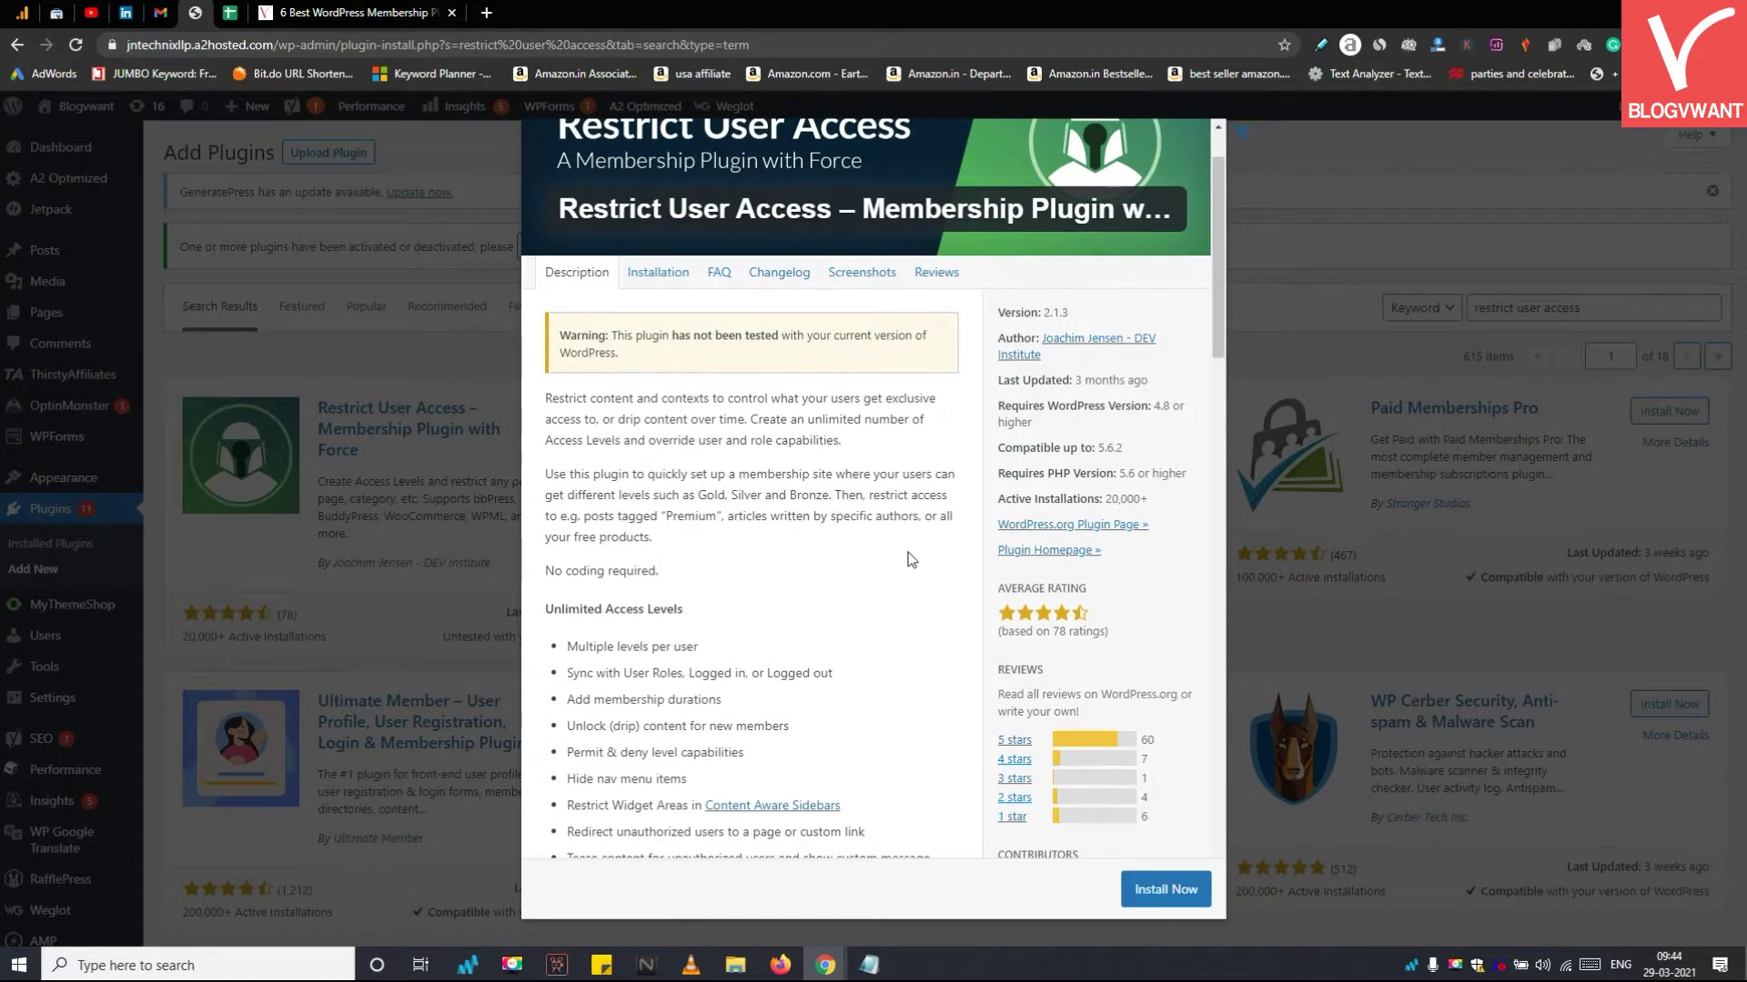
{"action": "scroll", "coordinate": [912, 559], "scroll_direction": "down", "scroll_amount": 1}
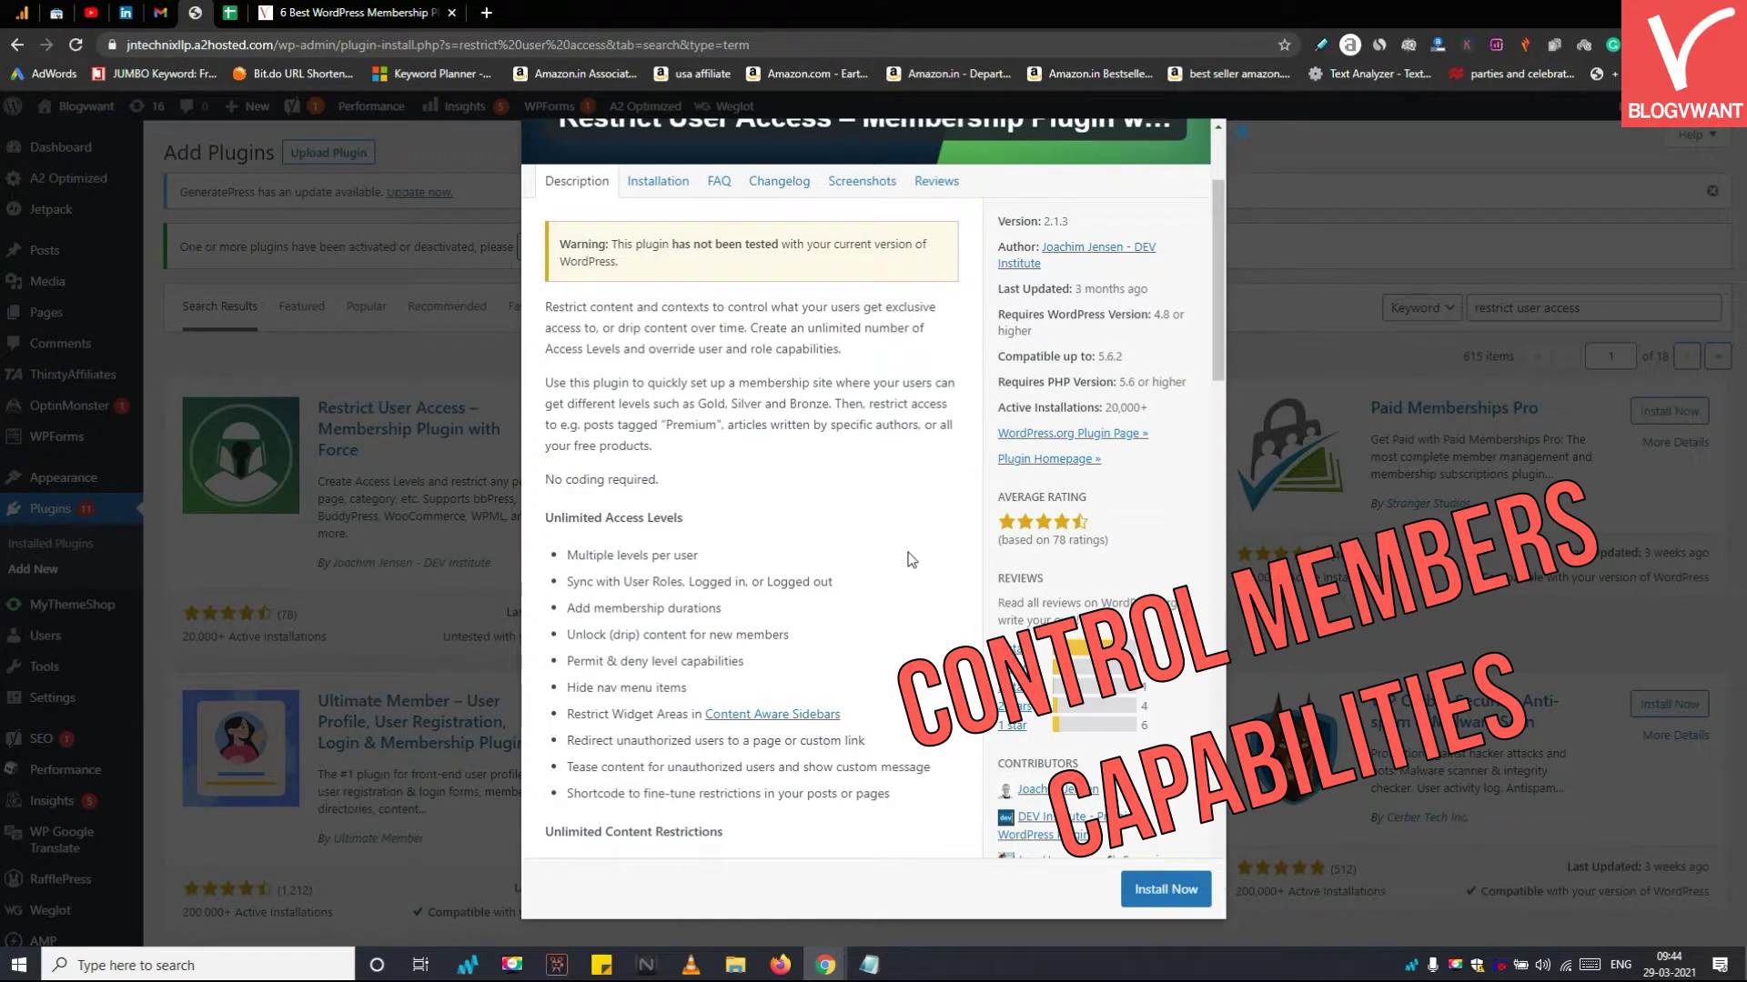
{"action": "scroll", "coordinate": [911, 559], "scroll_direction": "down", "scroll_amount": 1}
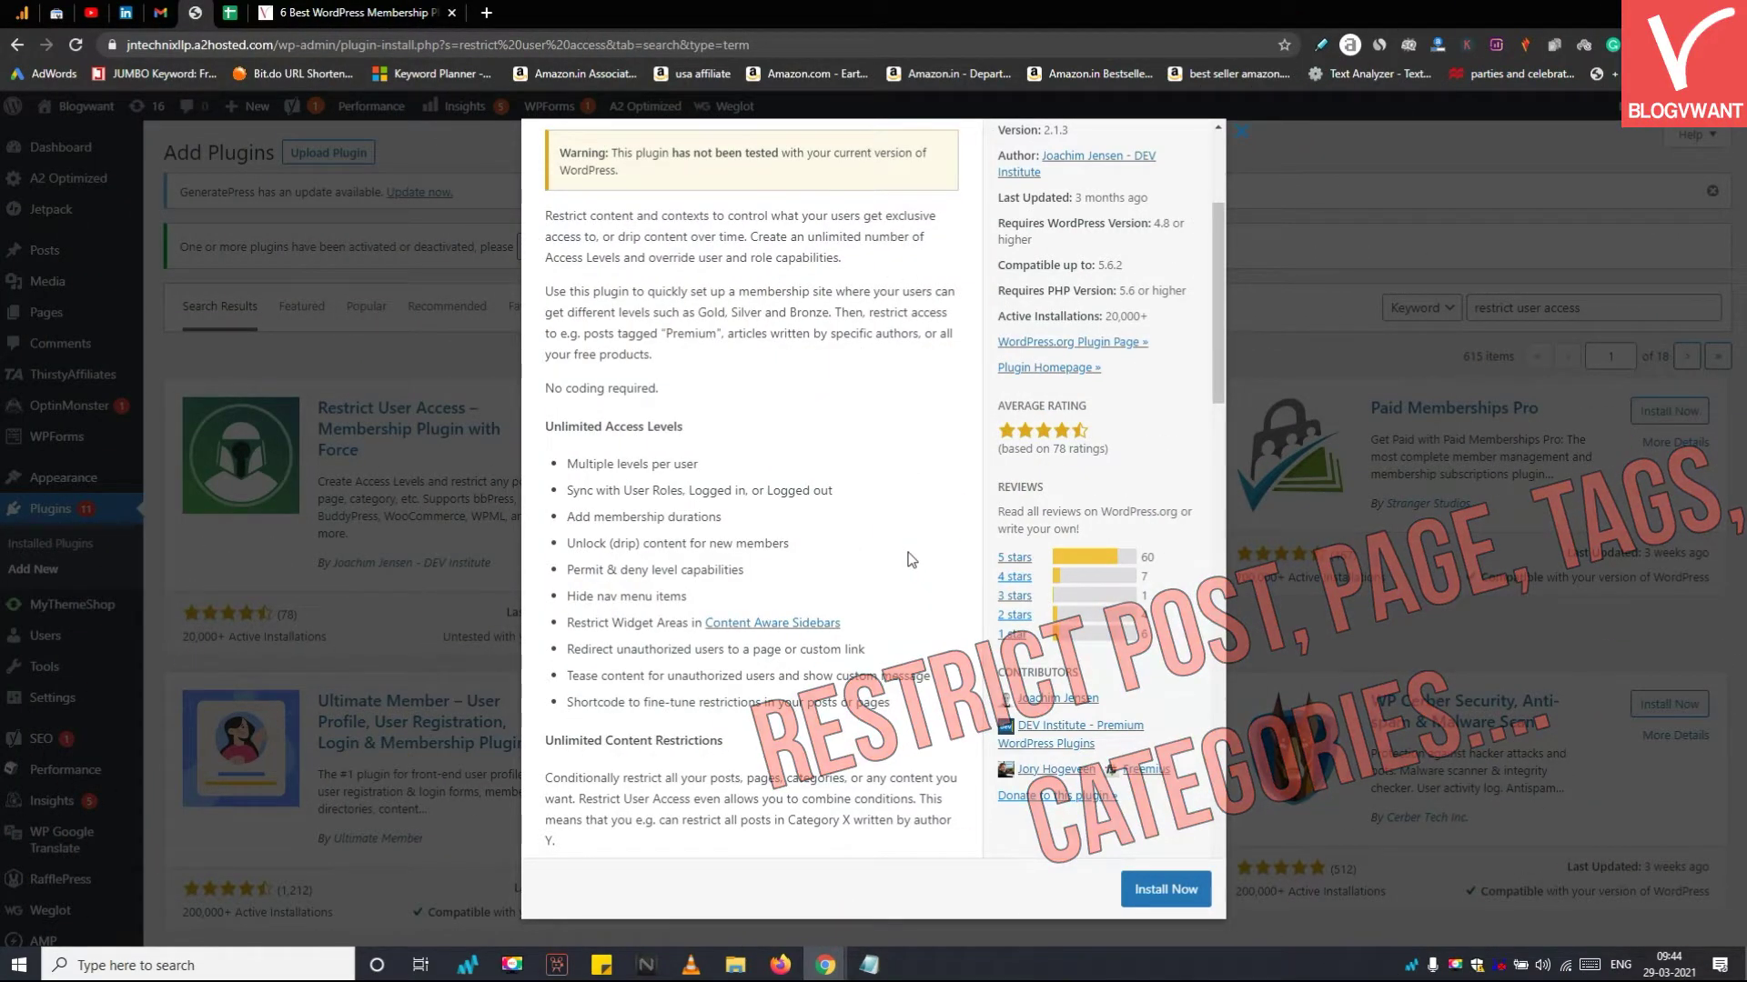
{"action": "scroll", "coordinate": [911, 559], "scroll_direction": "down", "scroll_amount": 1}
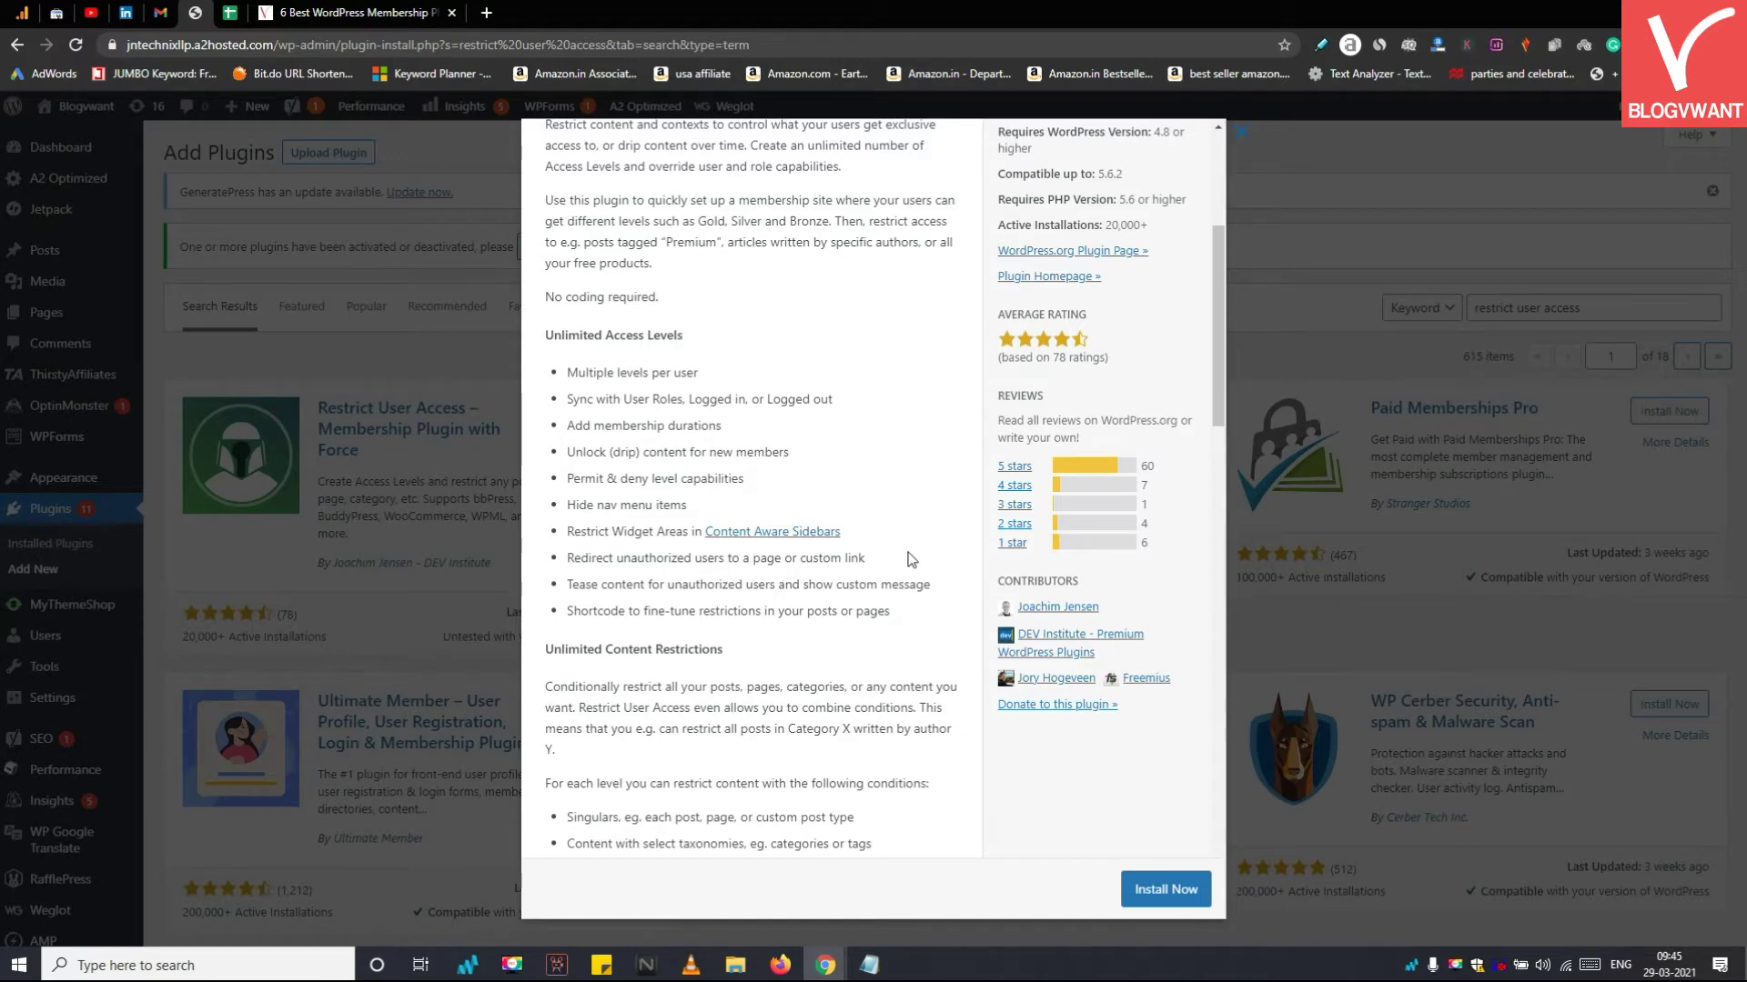
{"action": "scroll", "coordinate": [911, 560], "scroll_direction": "down", "scroll_amount": 1}
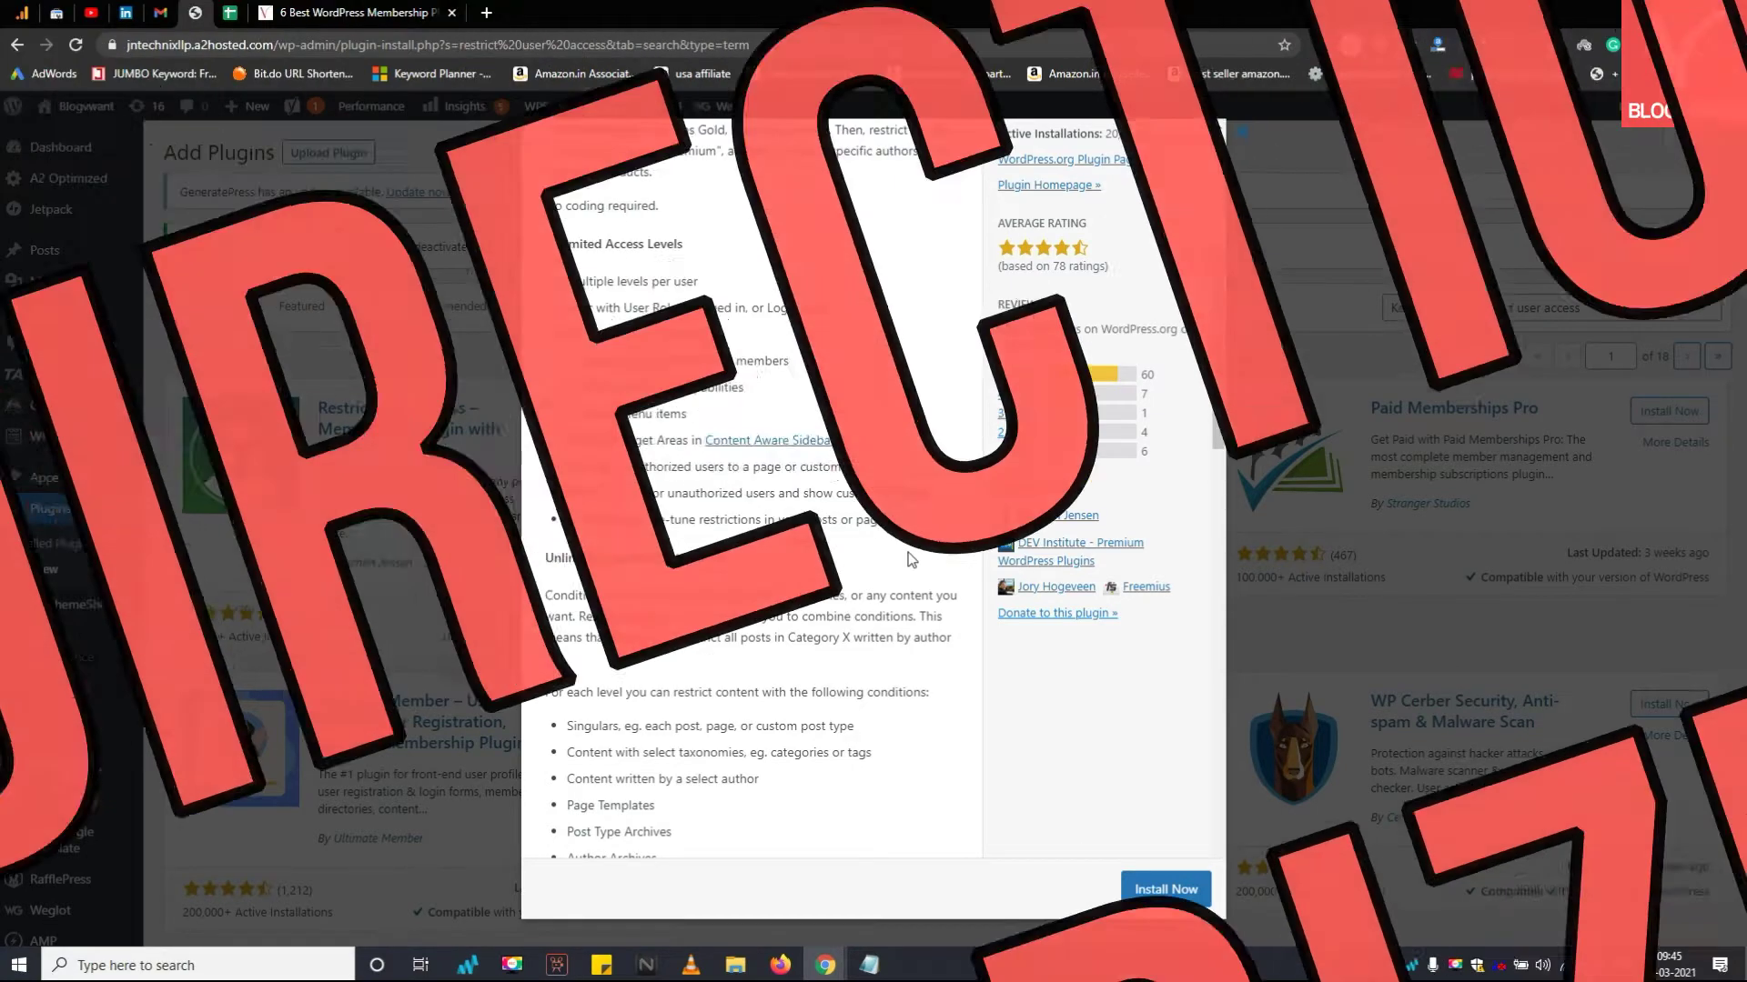
{"action": "scroll", "coordinate": [911, 560], "scroll_direction": "down", "scroll_amount": 1}
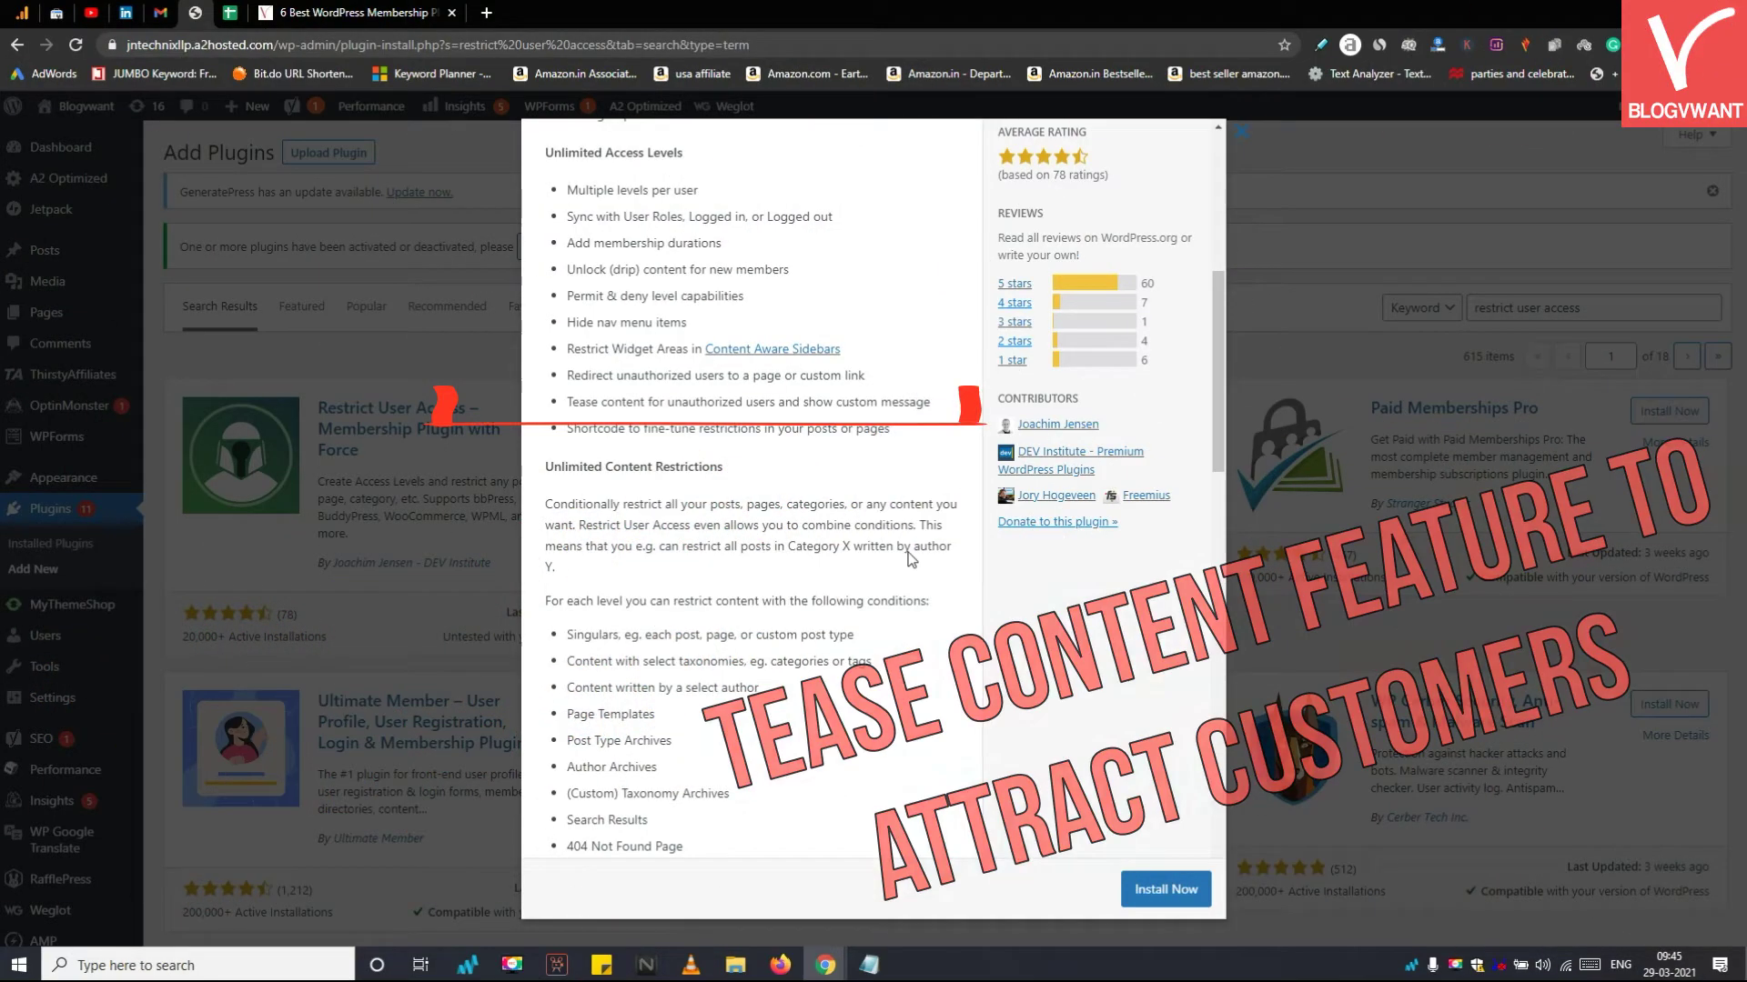
{"action": "scroll", "coordinate": [911, 558], "scroll_direction": "down", "scroll_amount": 1}
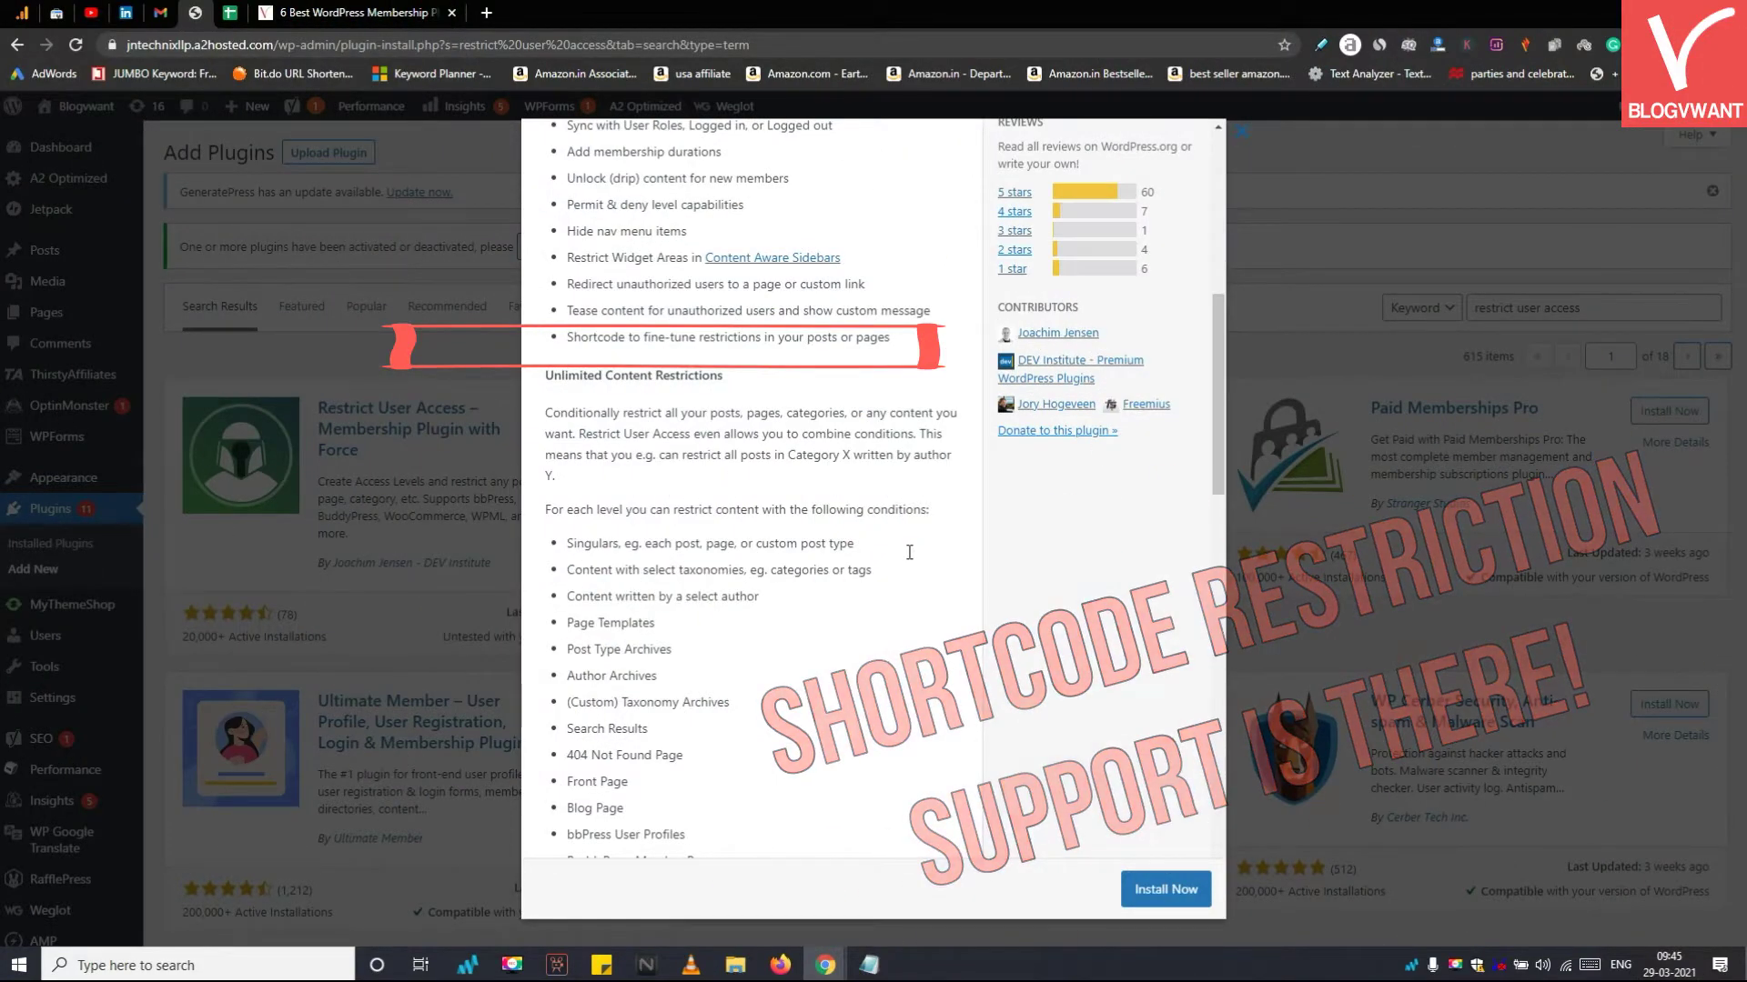
{"action": "scroll", "coordinate": [910, 555], "scroll_direction": "down", "scroll_amount": 1}
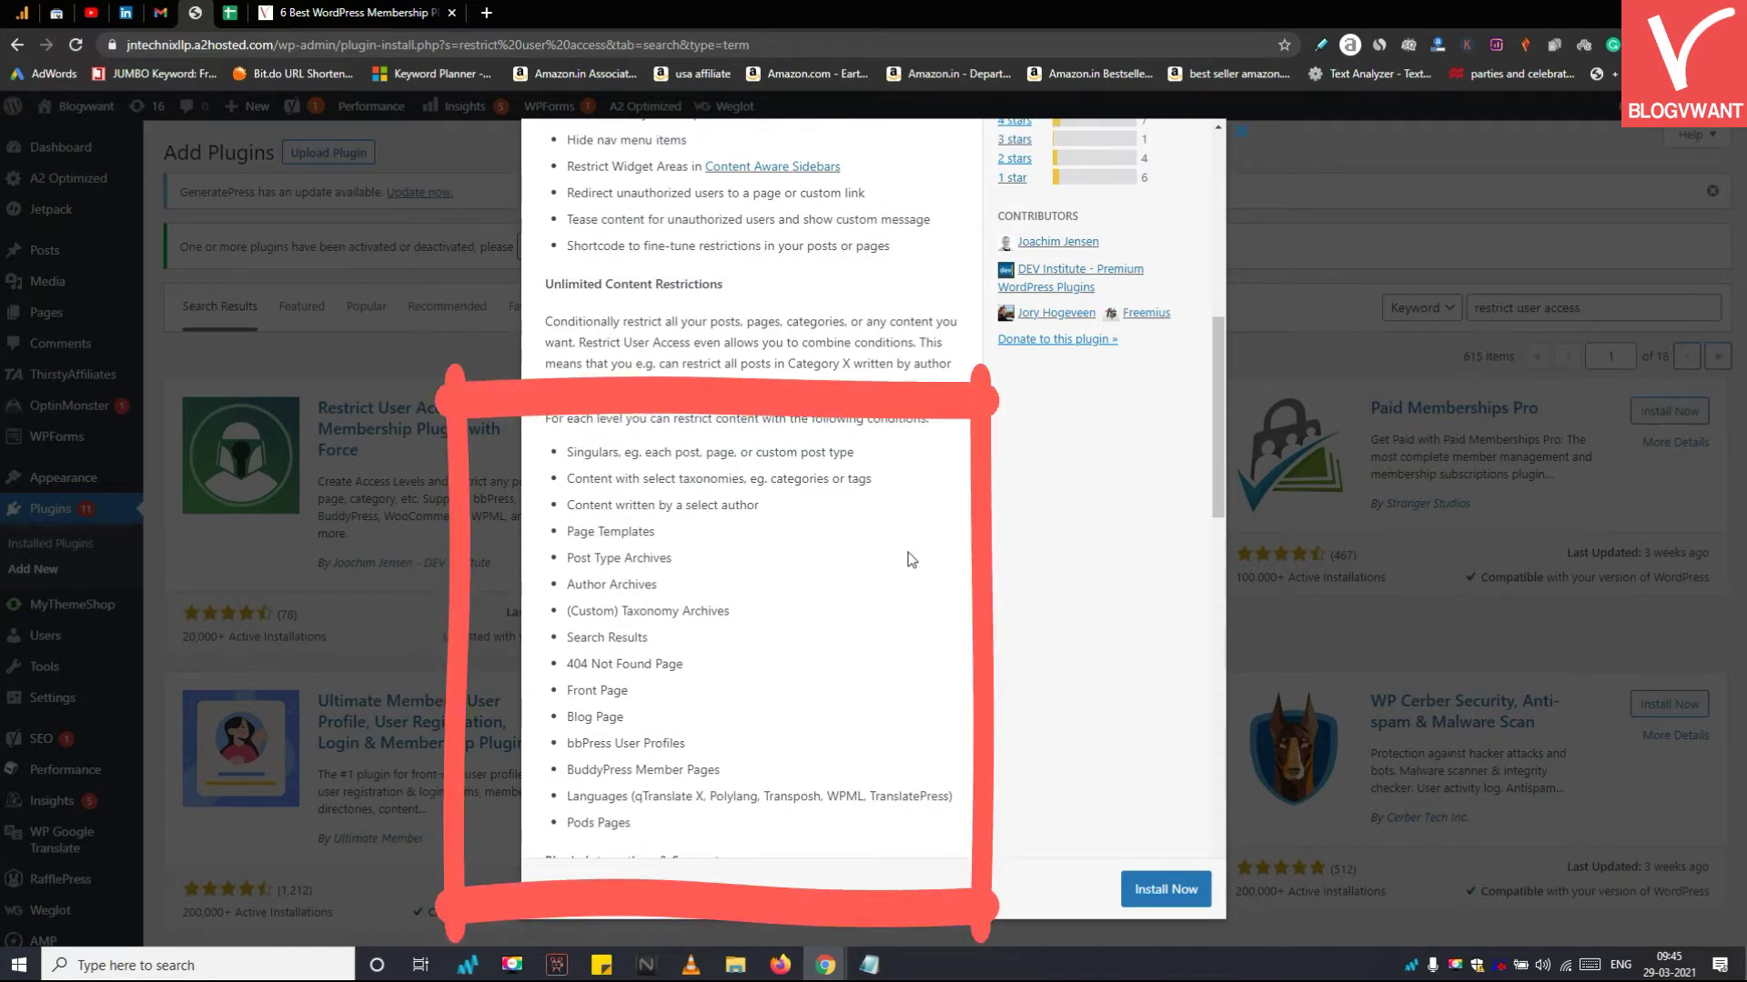
{"action": "scroll", "coordinate": [910, 559], "scroll_direction": "down", "scroll_amount": 1}
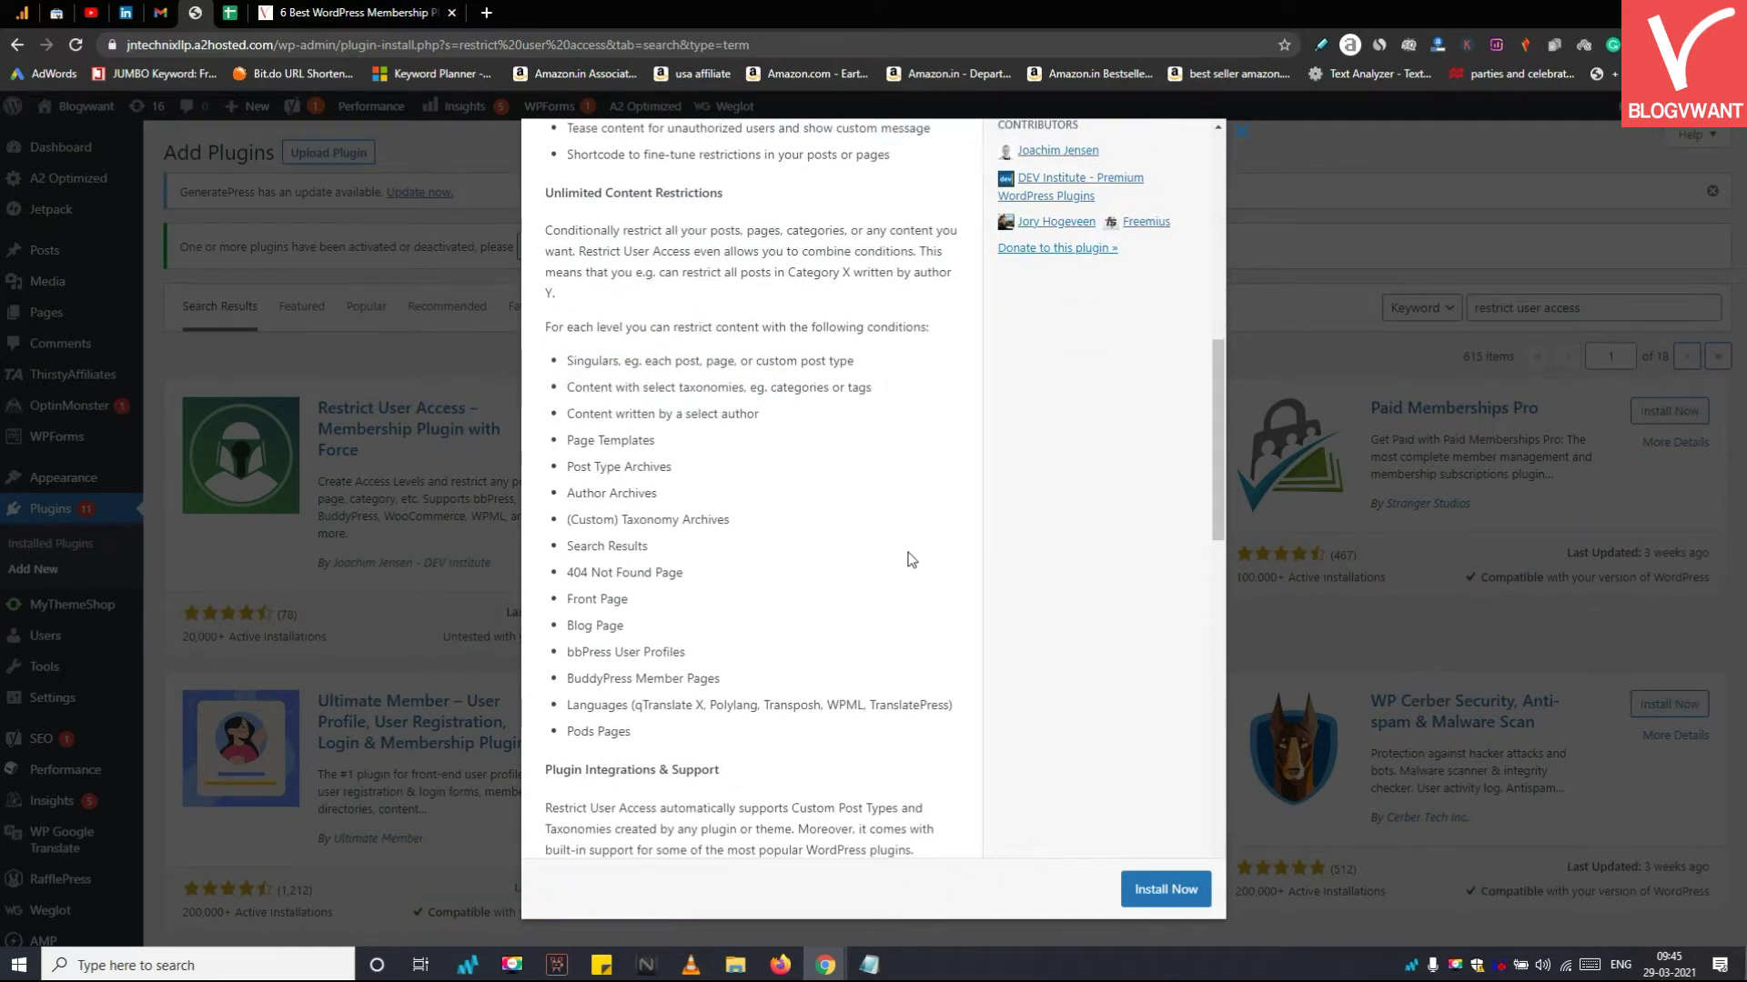
{"action": "scroll", "coordinate": [911, 558], "scroll_direction": "down", "scroll_amount": 5}
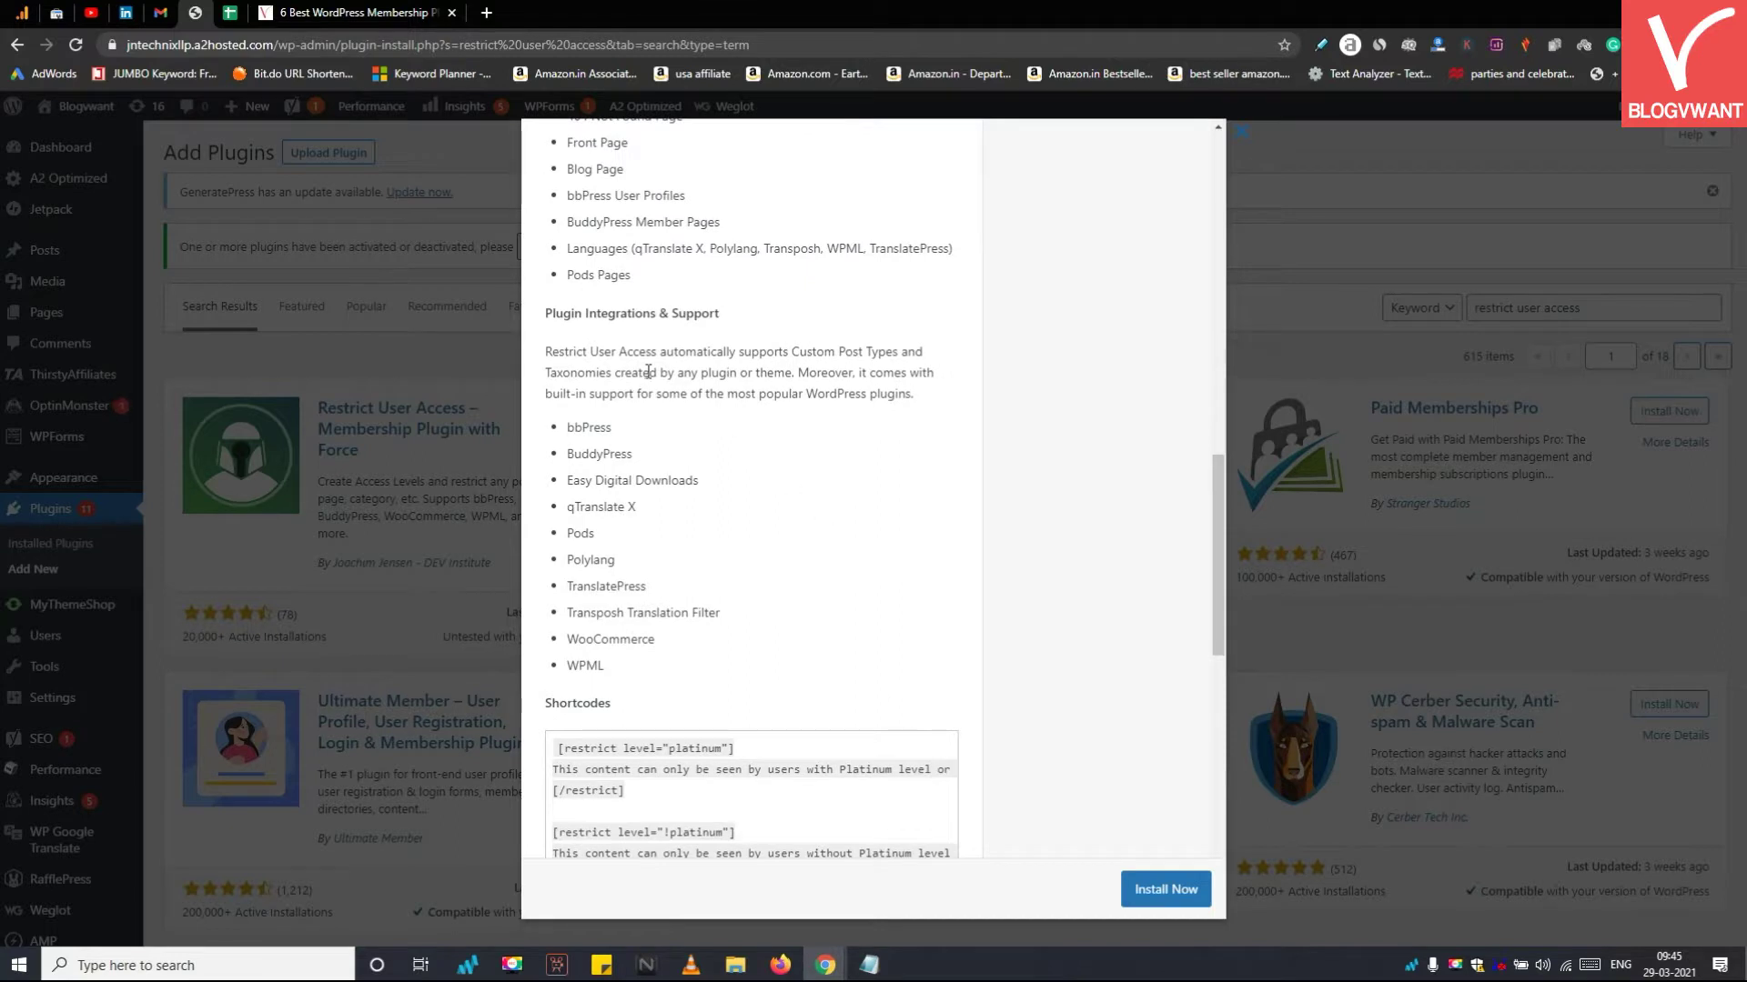
{"action": "left_click_drag", "start_coordinate": [589, 369], "coordinate": [778, 669]}
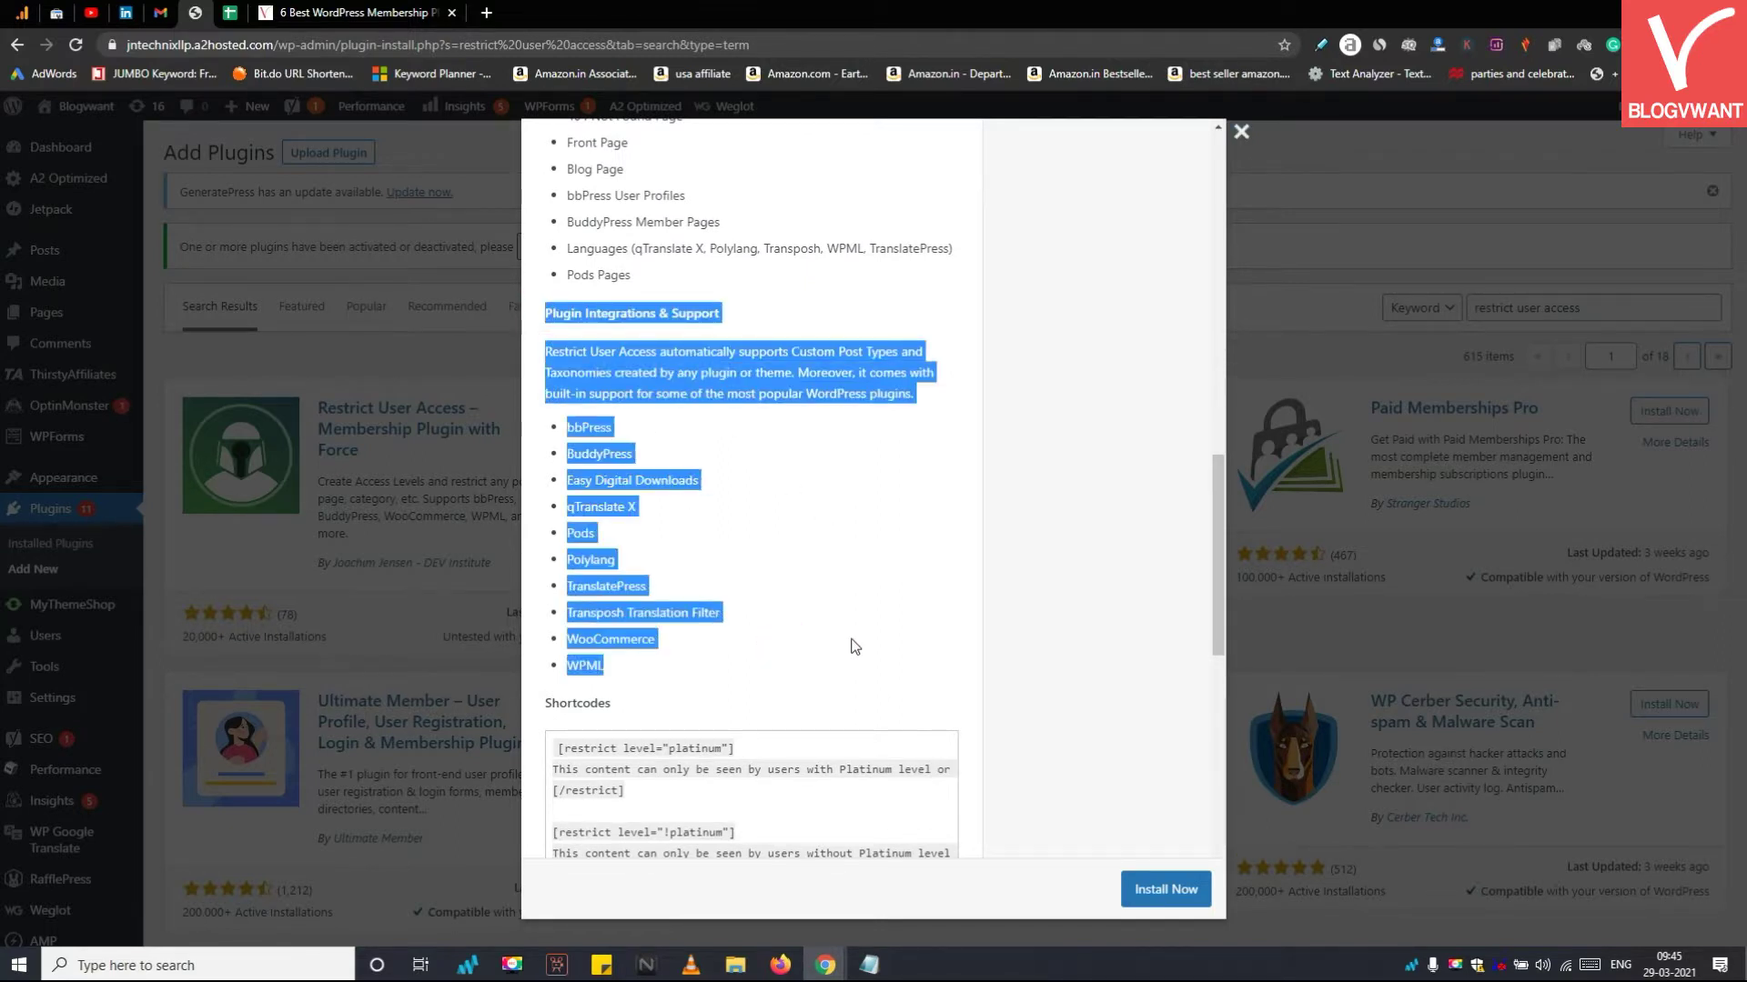
{"action": "left_click", "coordinate": [651, 557]}
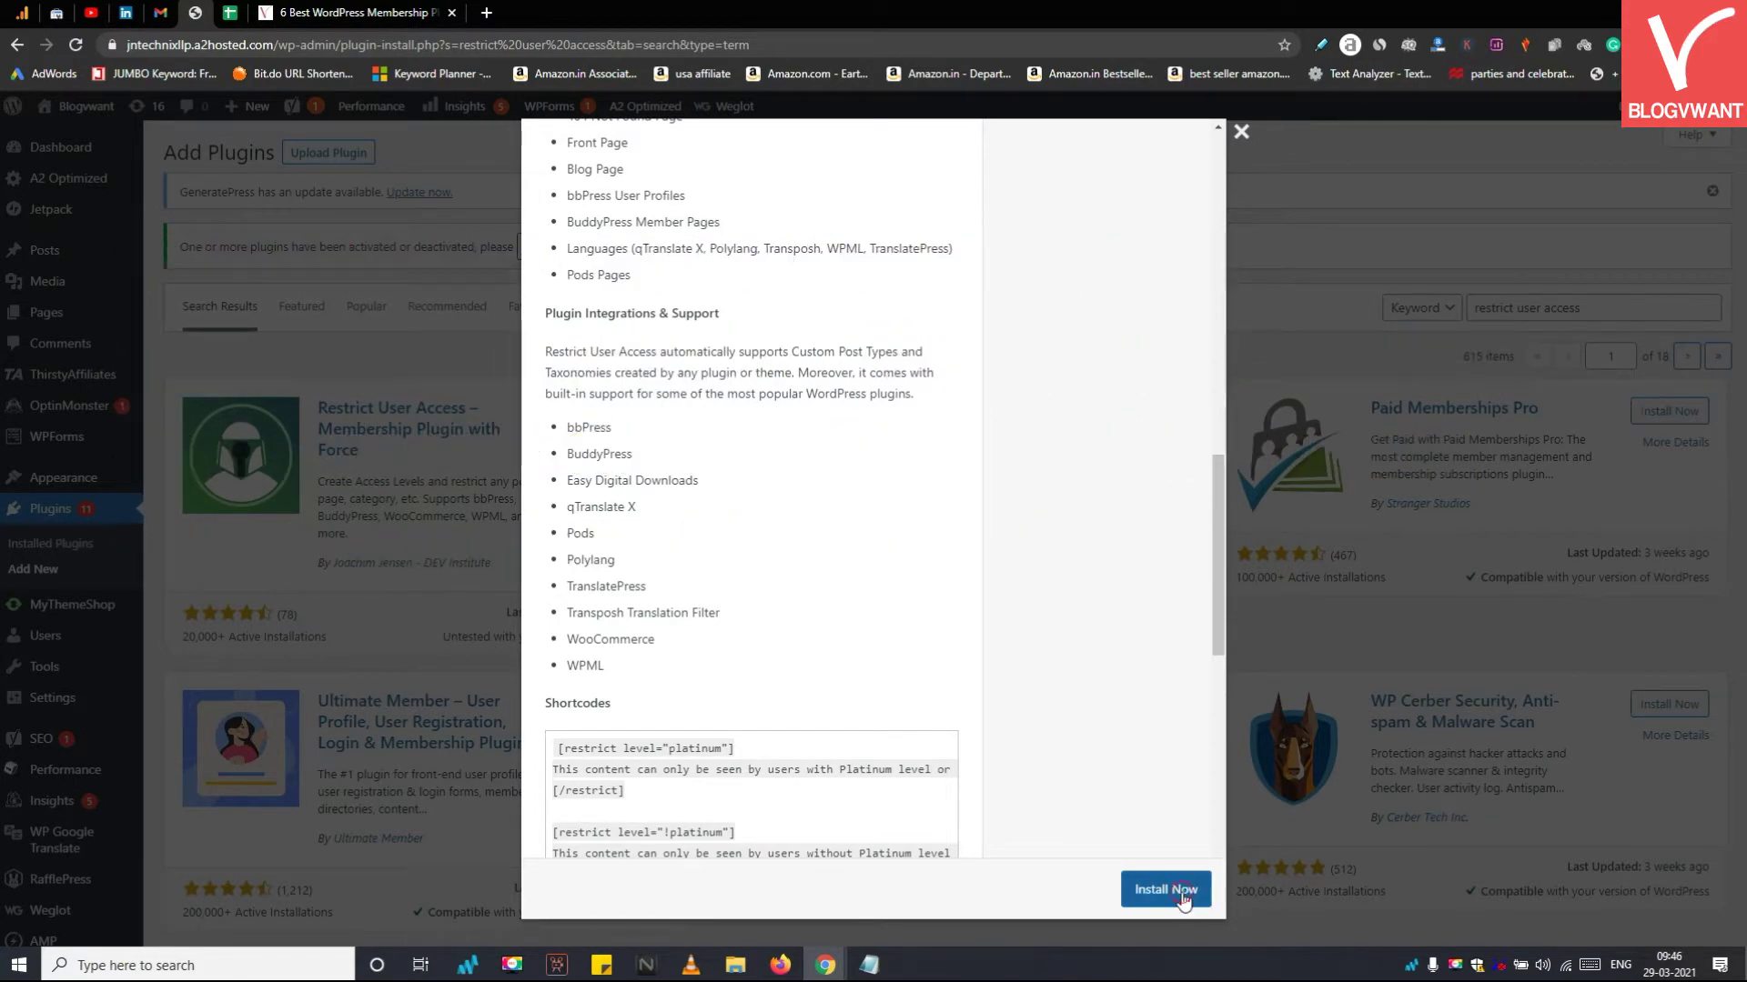
Install and activate the Restrict User Access plugin, and open its list of access levels
{"action": "left_click", "coordinate": [1181, 892]}
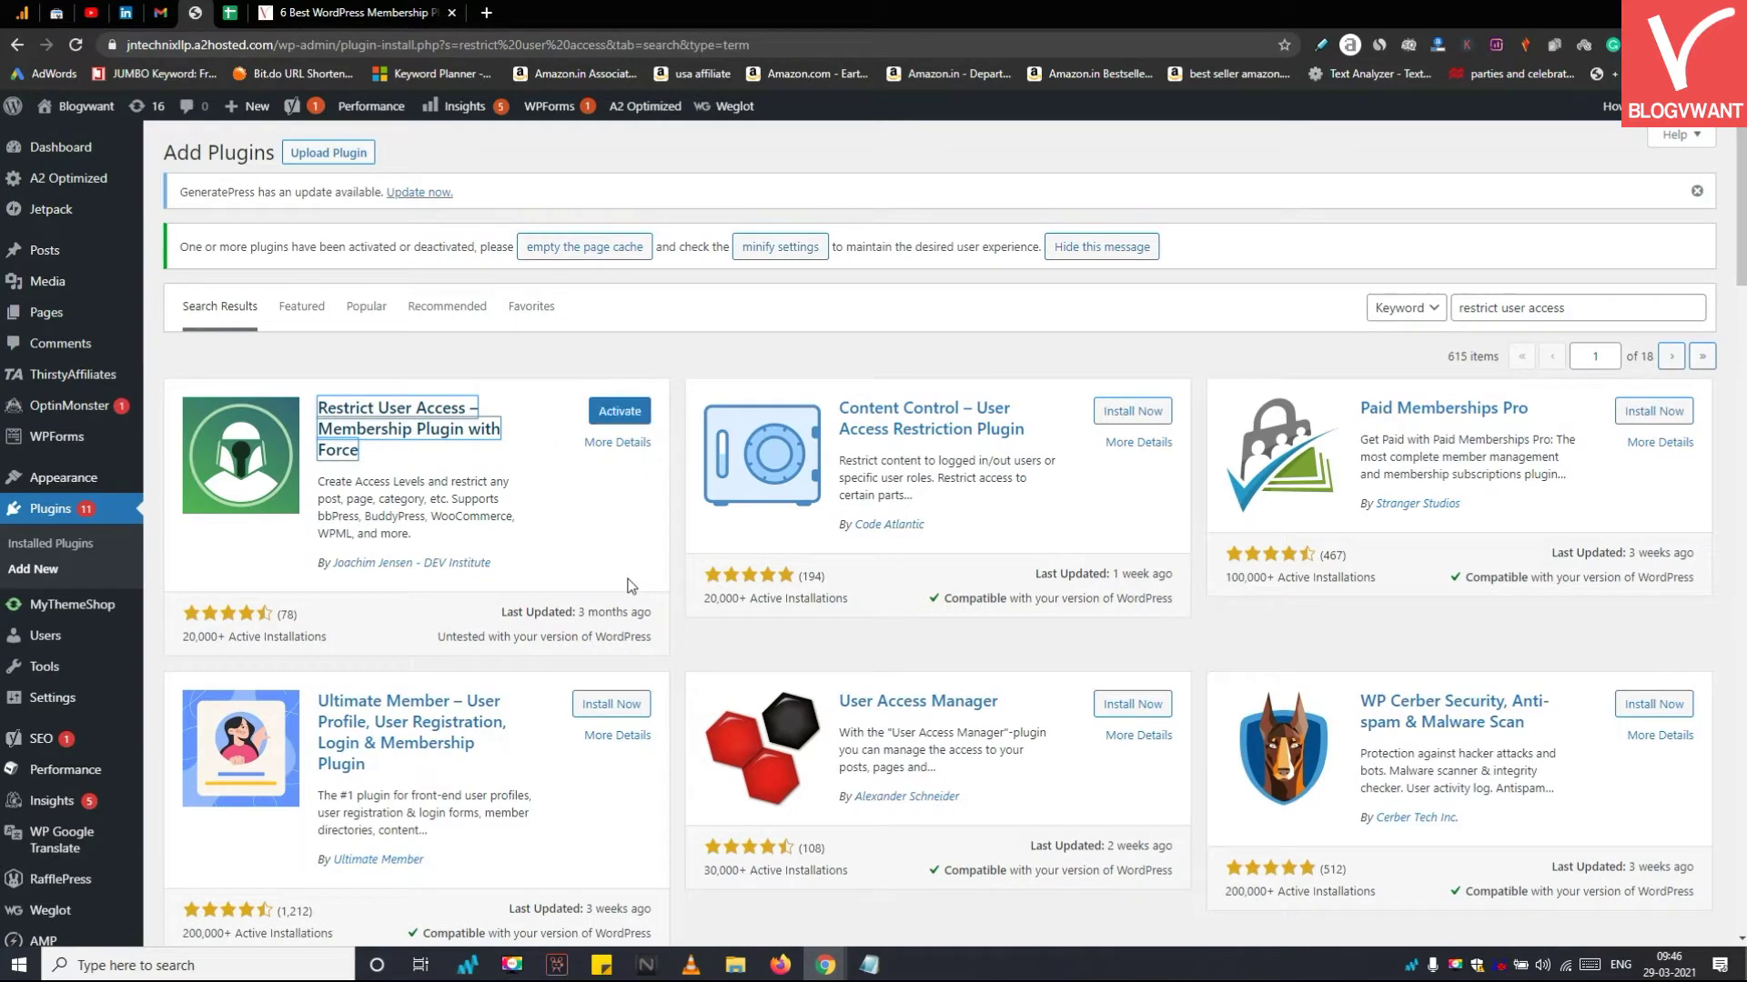
{"action": "left_click", "coordinate": [614, 411]}
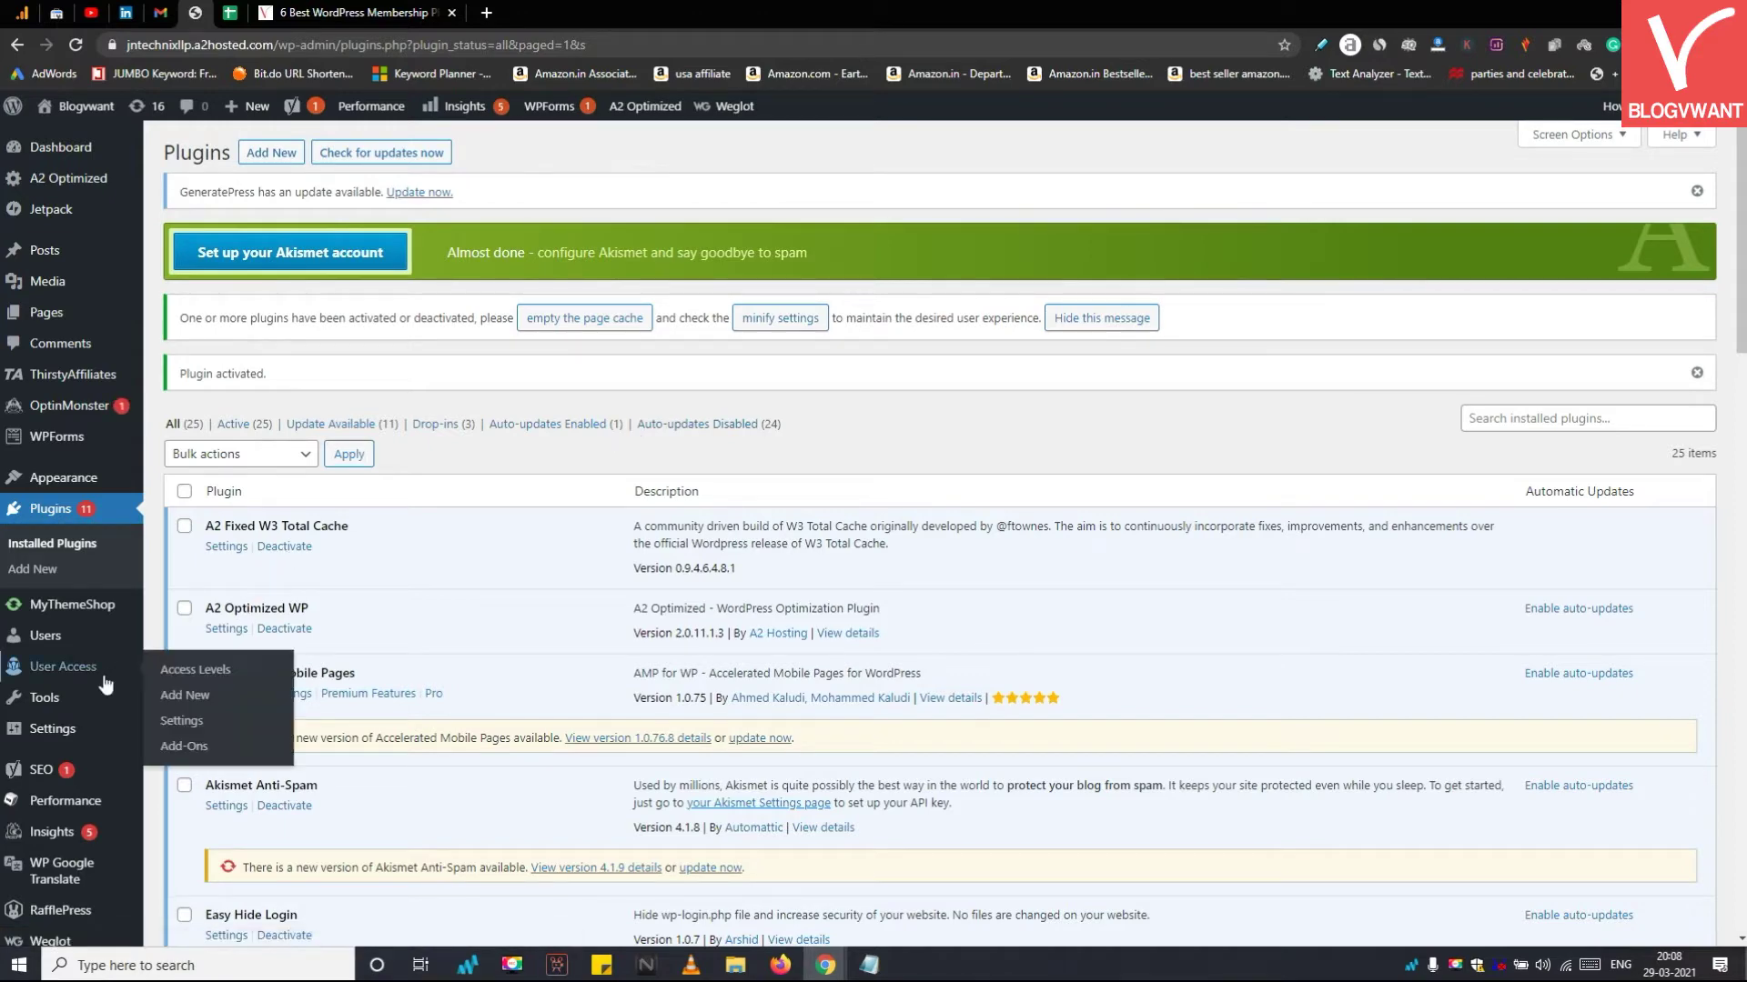
{"action": "scroll", "coordinate": [191, 432], "scroll_direction": "down", "scroll_amount": 5}
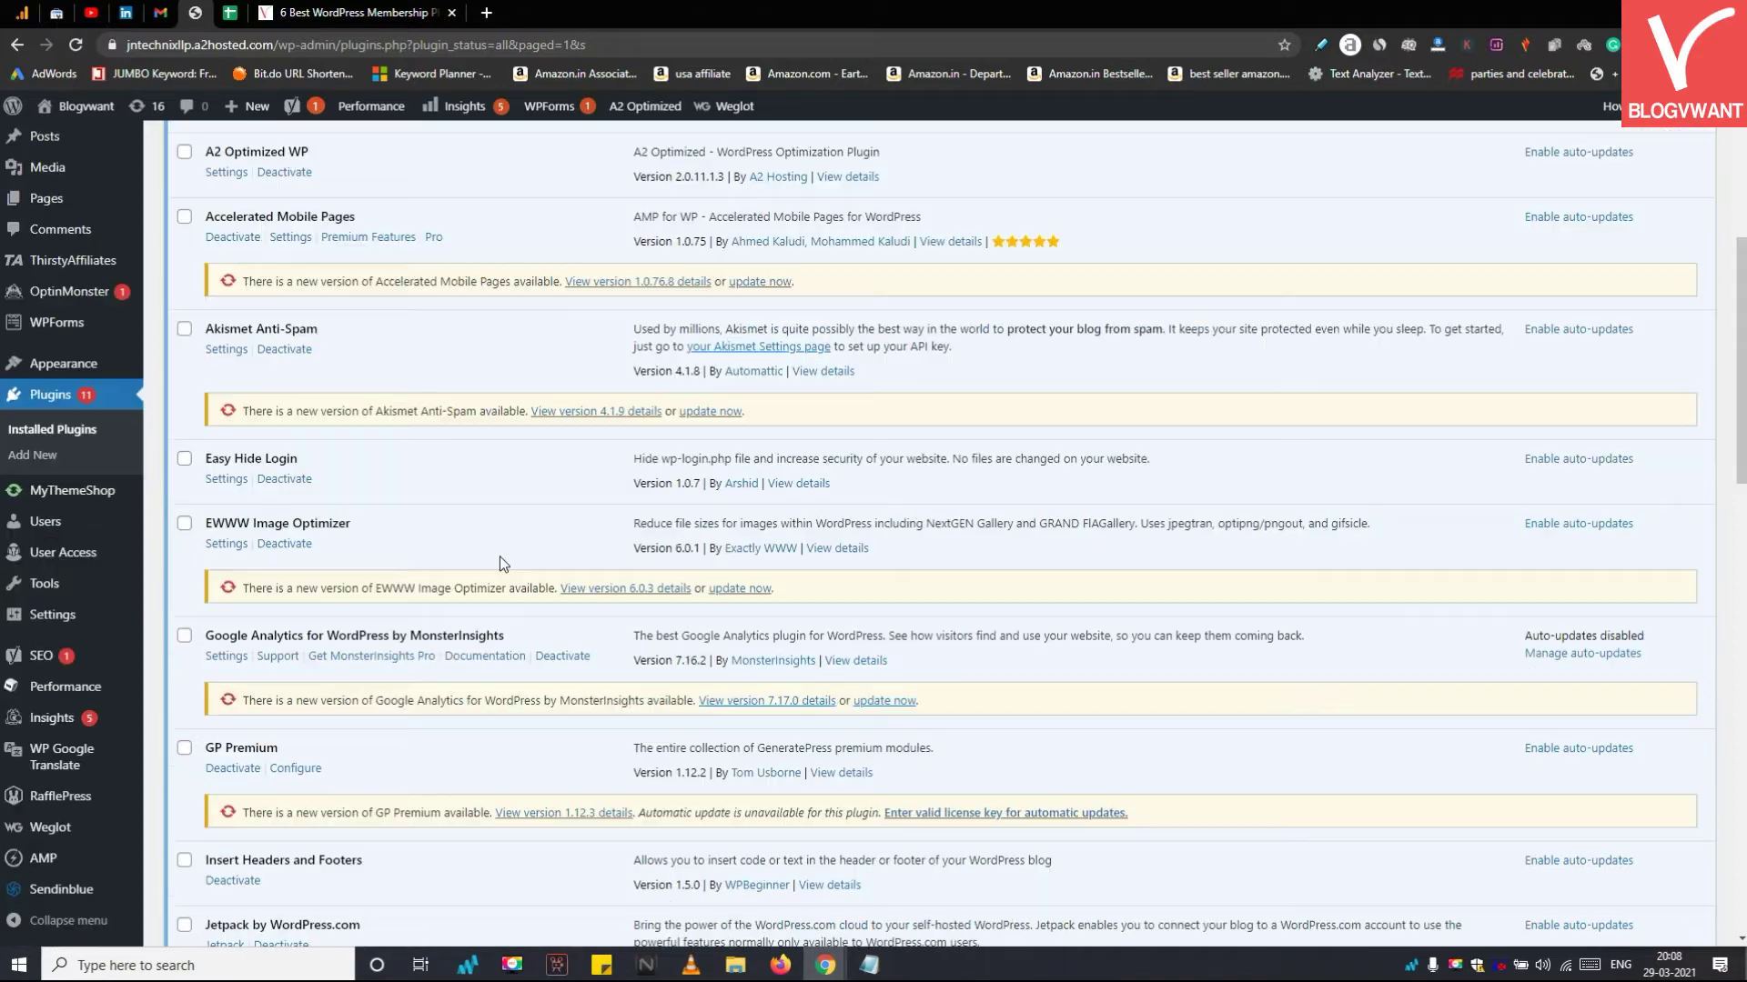
{"action": "mouse_move", "coordinate": [82, 553]}
{"action": "left_click", "coordinate": [187, 564]}
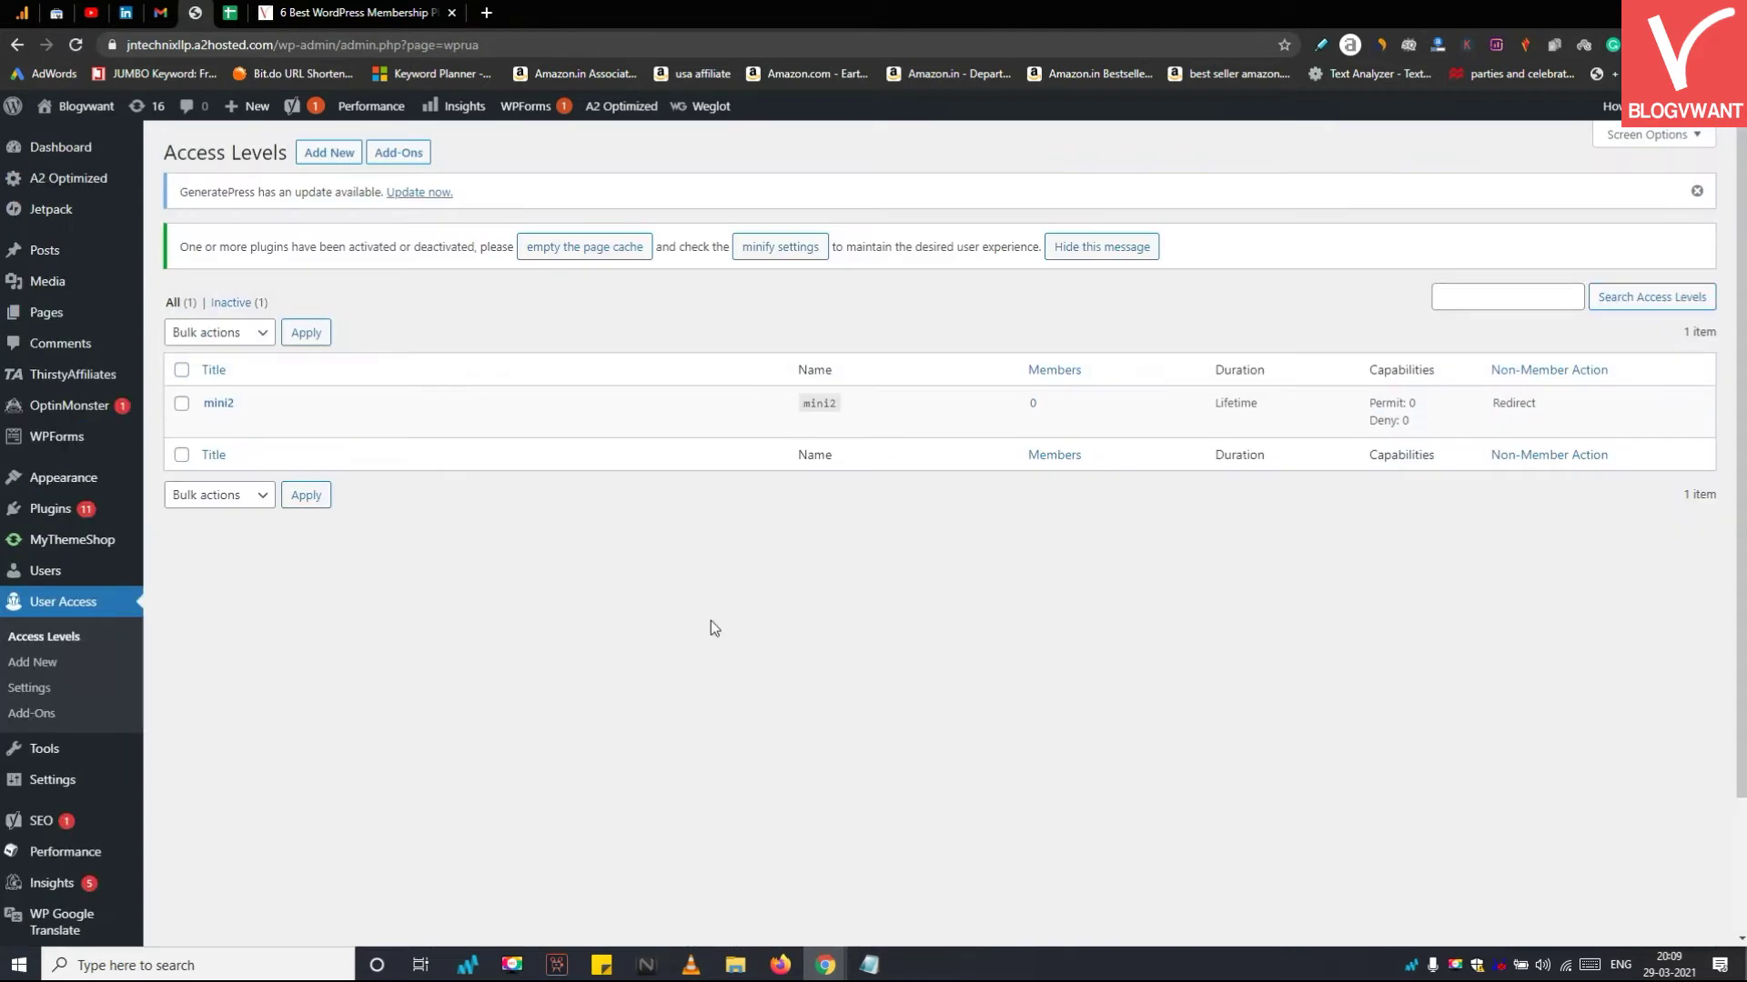
Start a new access level and title it Gold
{"action": "mouse_move", "coordinate": [484, 397]}
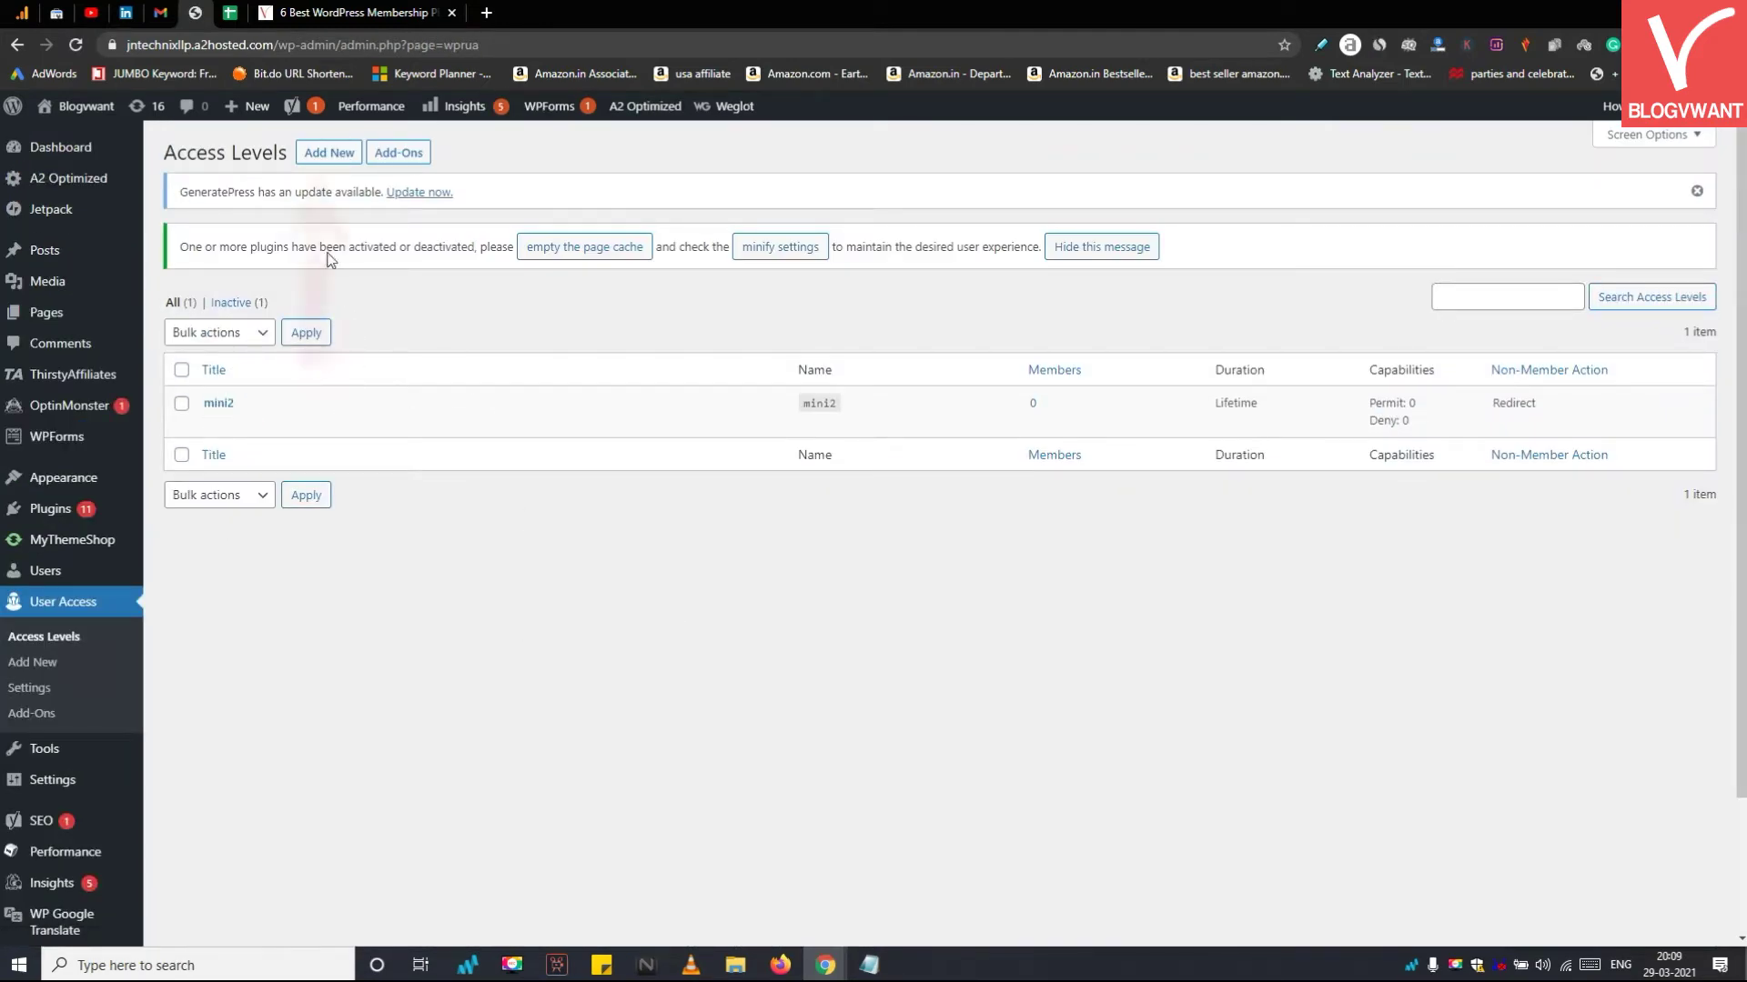
{"action": "left_click", "coordinate": [316, 159]}
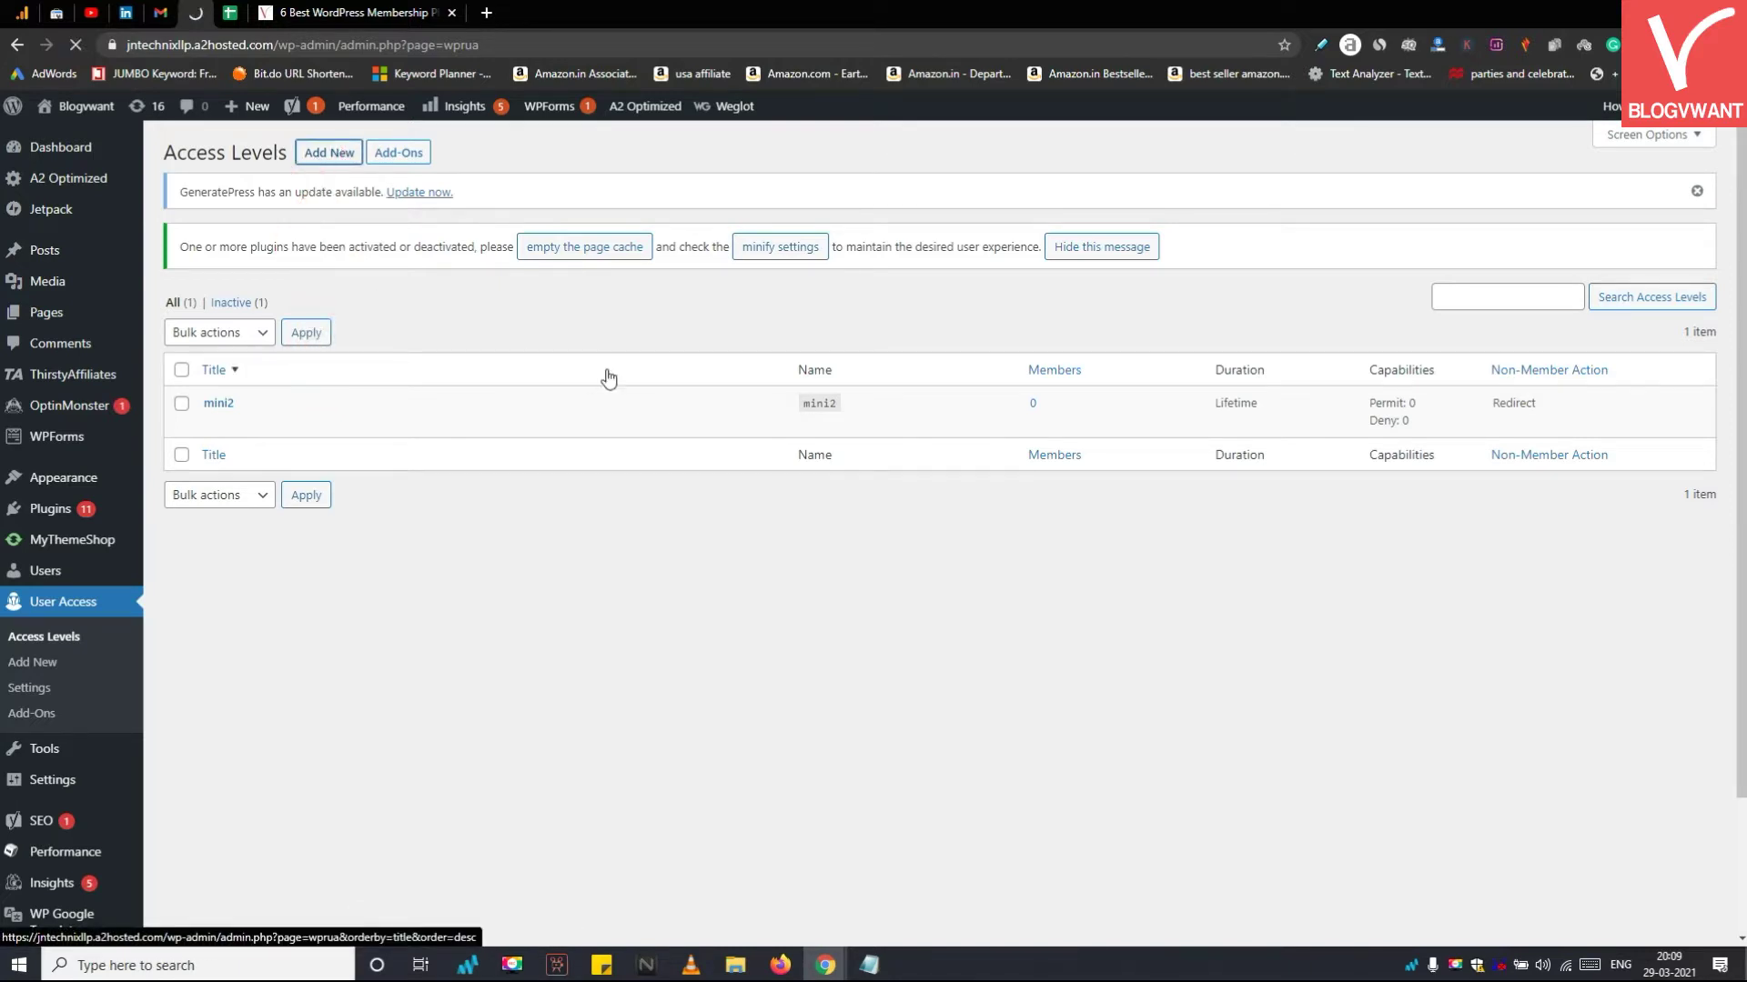
{"action": "left_click", "coordinate": [304, 319]}
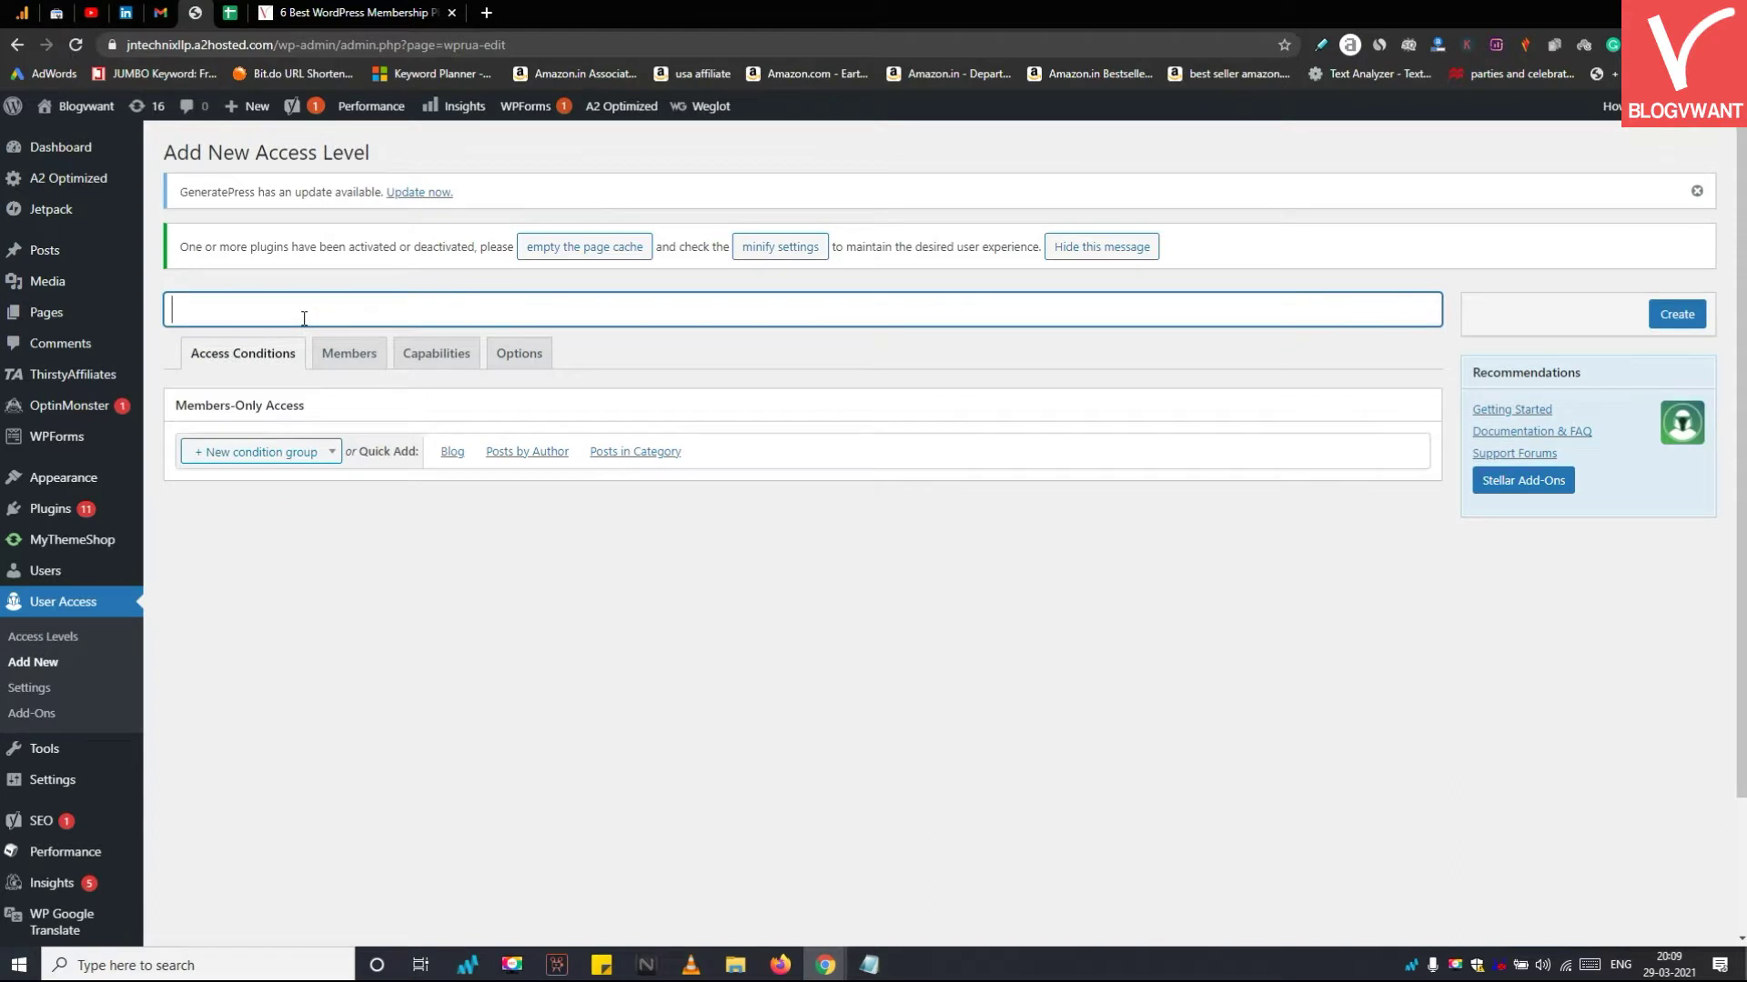
{"action": "key", "text": "Caps_Lock"}
{"action": "type", "text": "G"}
{"action": "key", "text": "Caps_Lock"}
{"action": "type", "text": "old"}
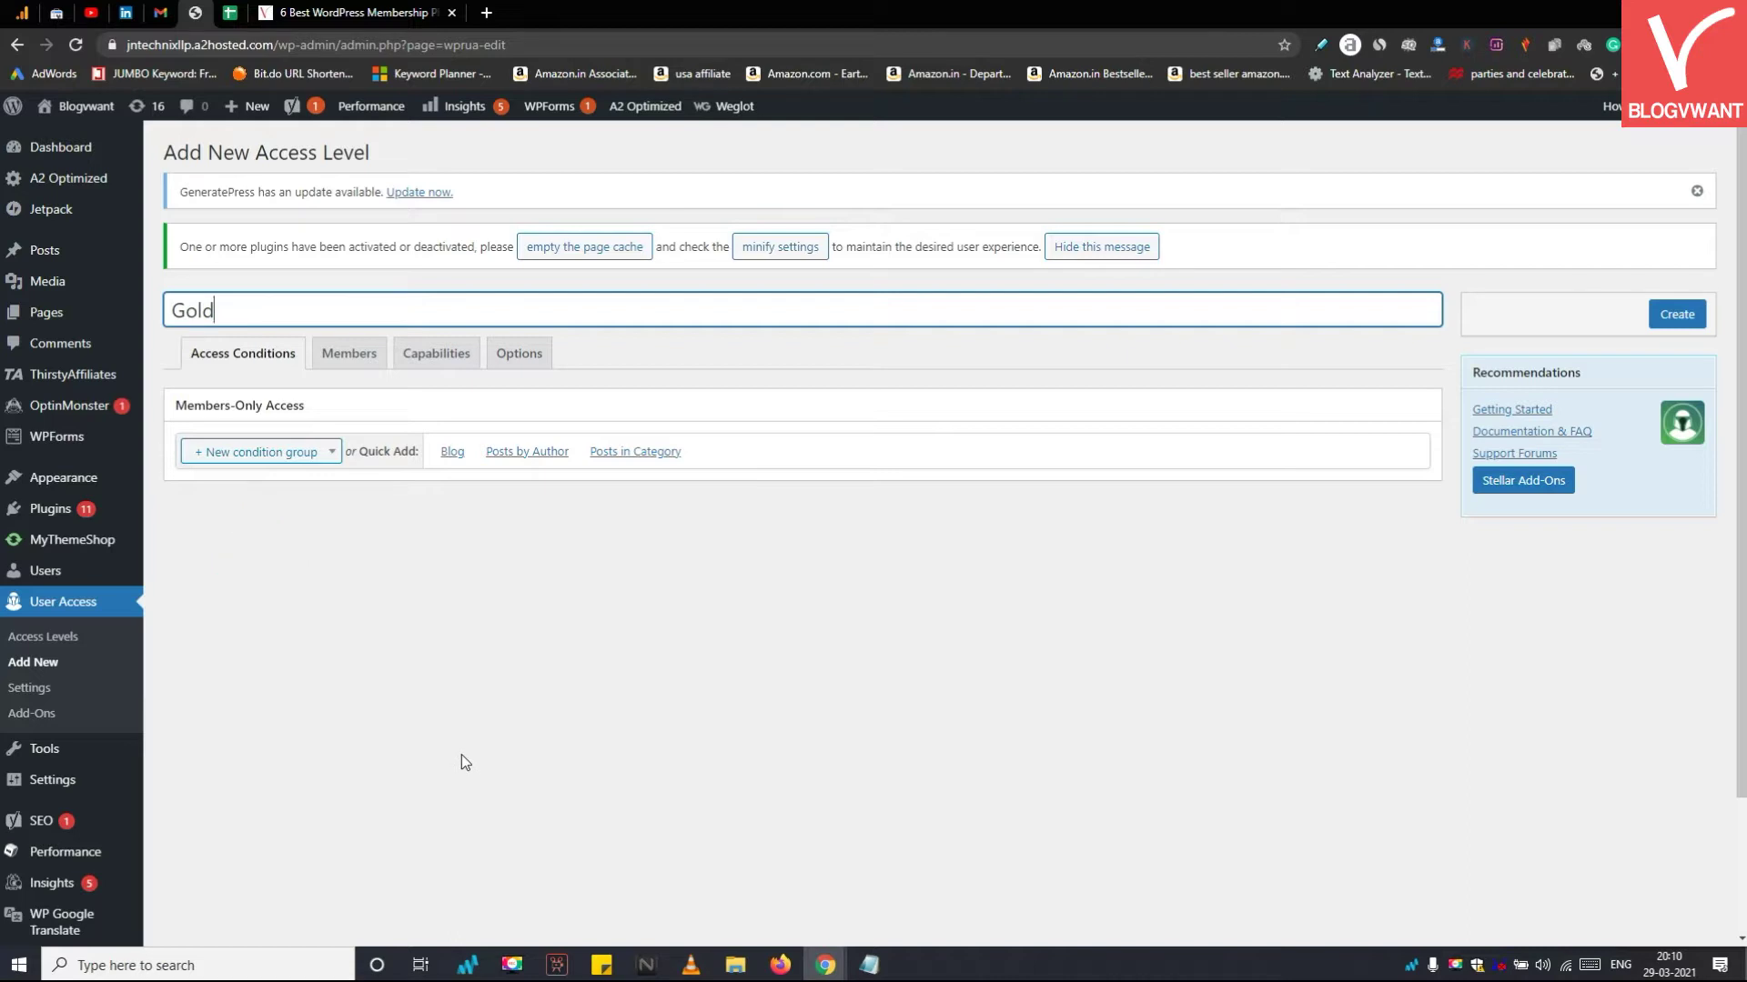
Add a members-only condition group for Posts / Blog, leaving it applied to all posts and the blog page
{"action": "left_click", "coordinate": [287, 461]}
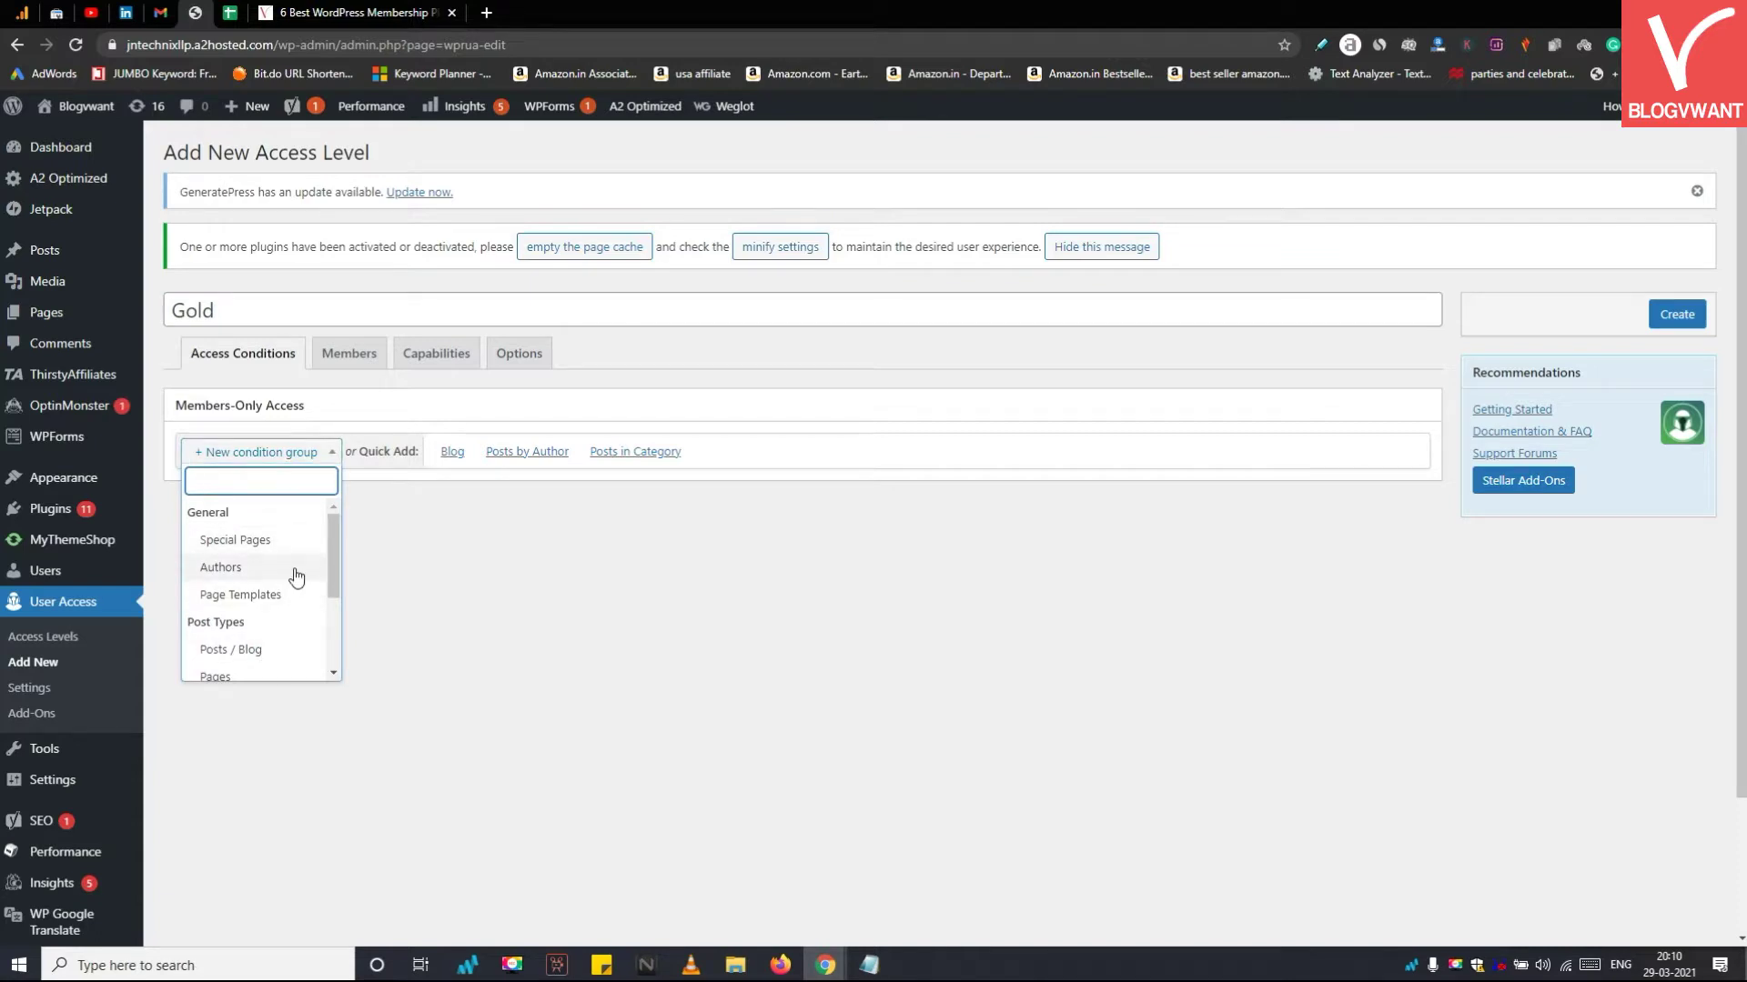
{"action": "scroll", "coordinate": [289, 596], "scroll_direction": "down", "scroll_amount": 1}
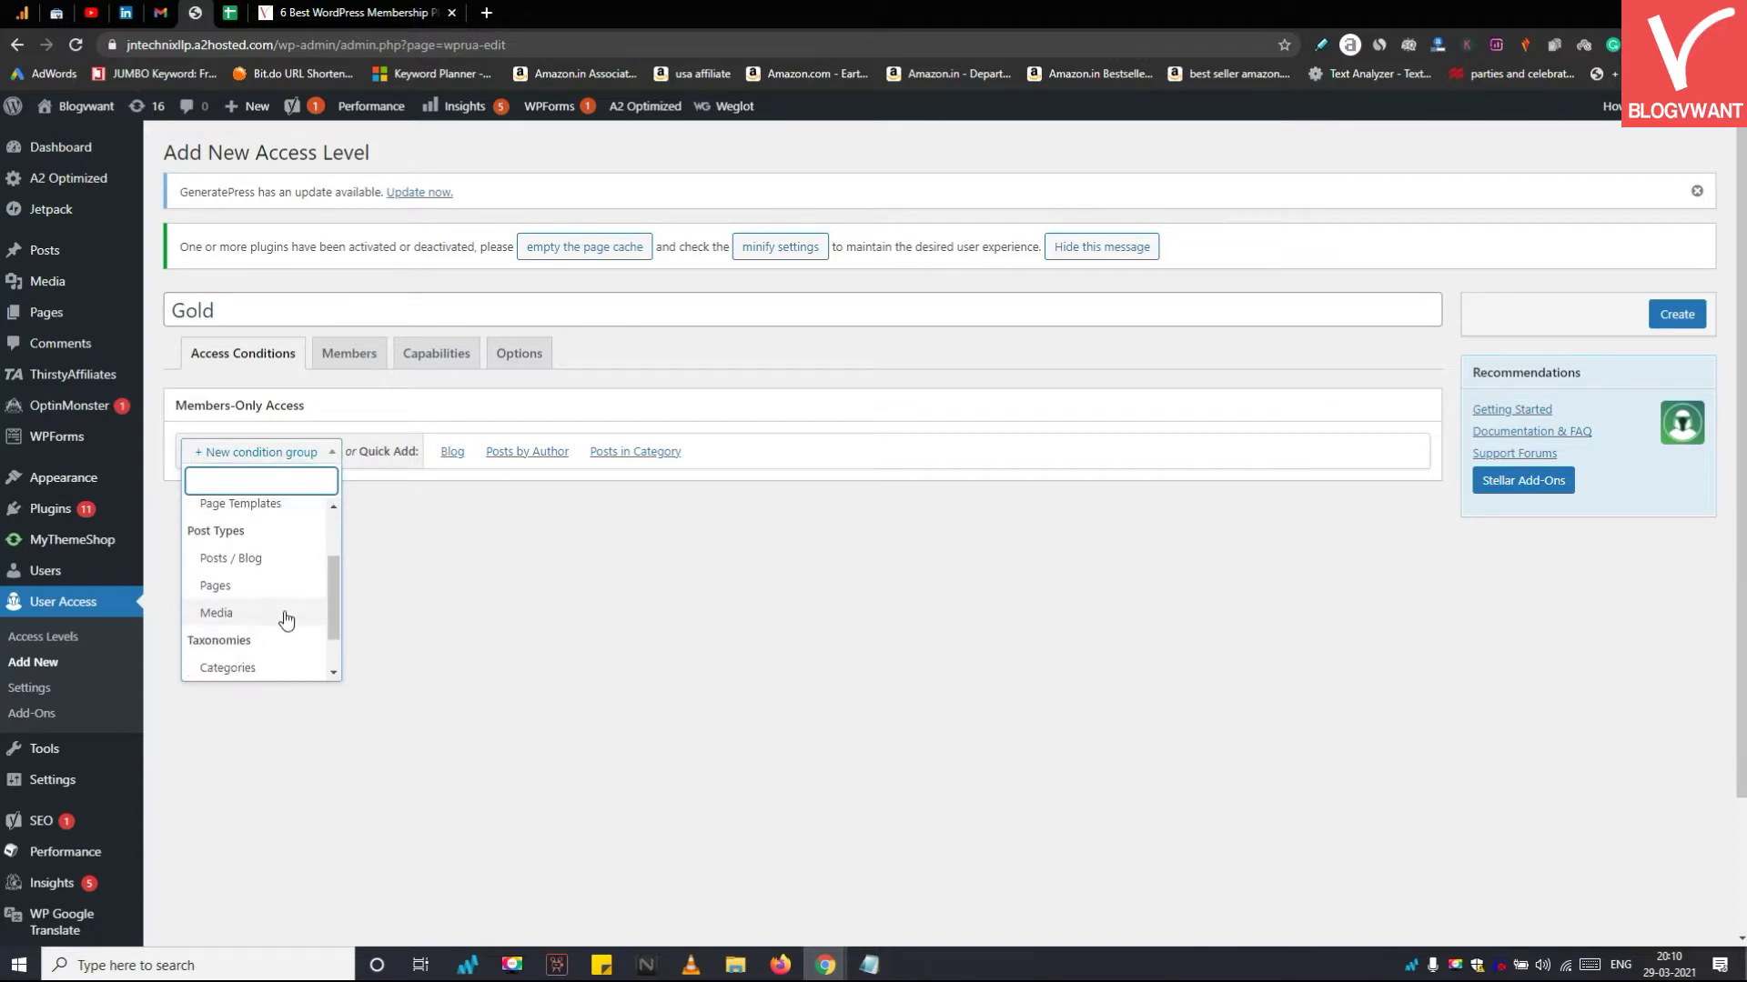
{"action": "scroll", "coordinate": [290, 582], "scroll_direction": "down", "scroll_amount": 1}
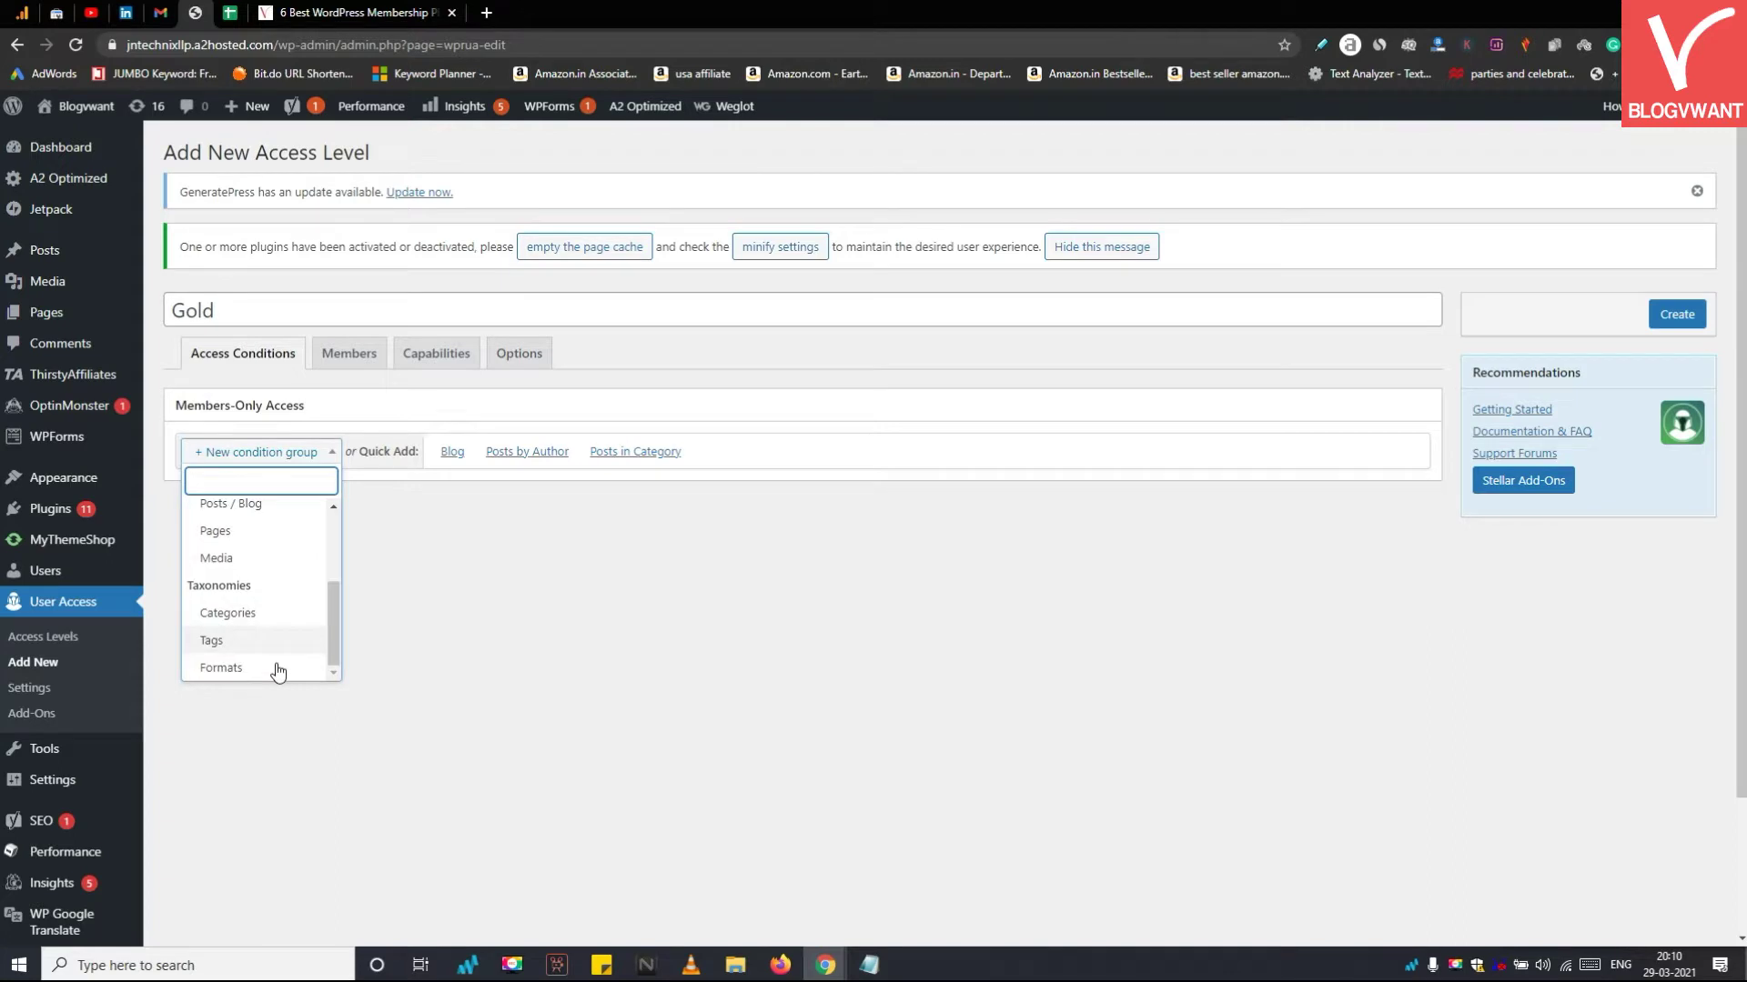
{"action": "scroll", "coordinate": [278, 605], "scroll_direction": "up", "scroll_amount": 3}
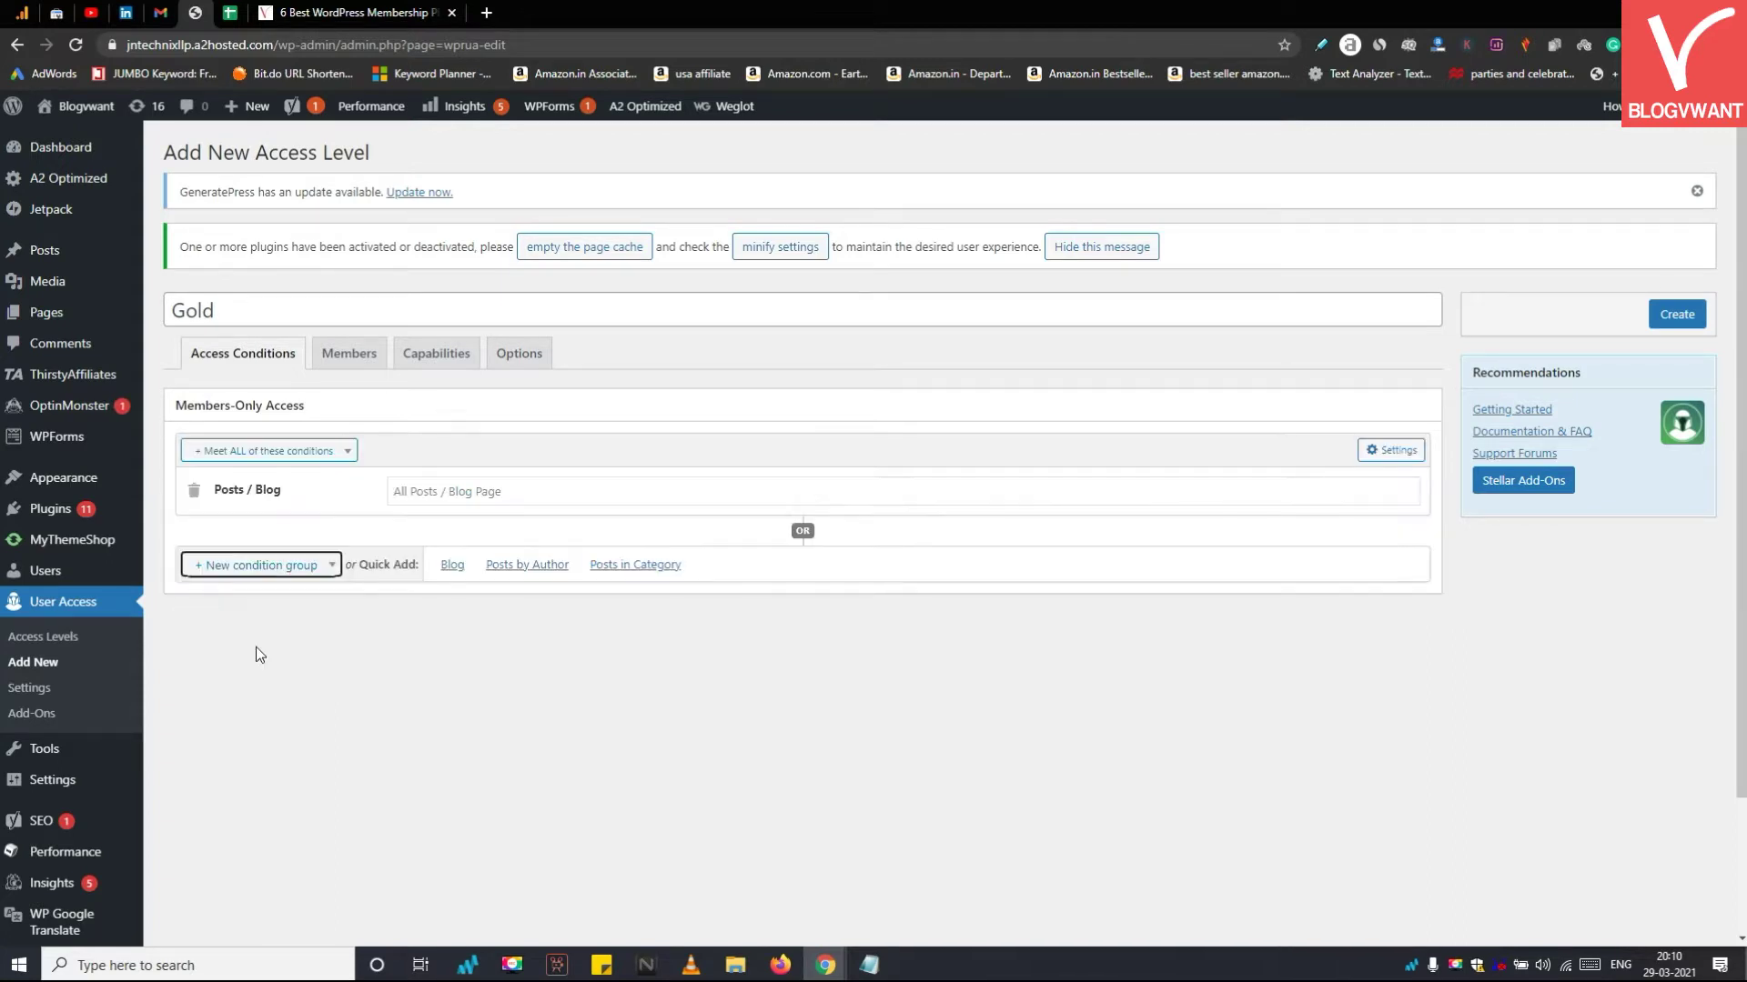
{"action": "left_click", "coordinate": [430, 497]}
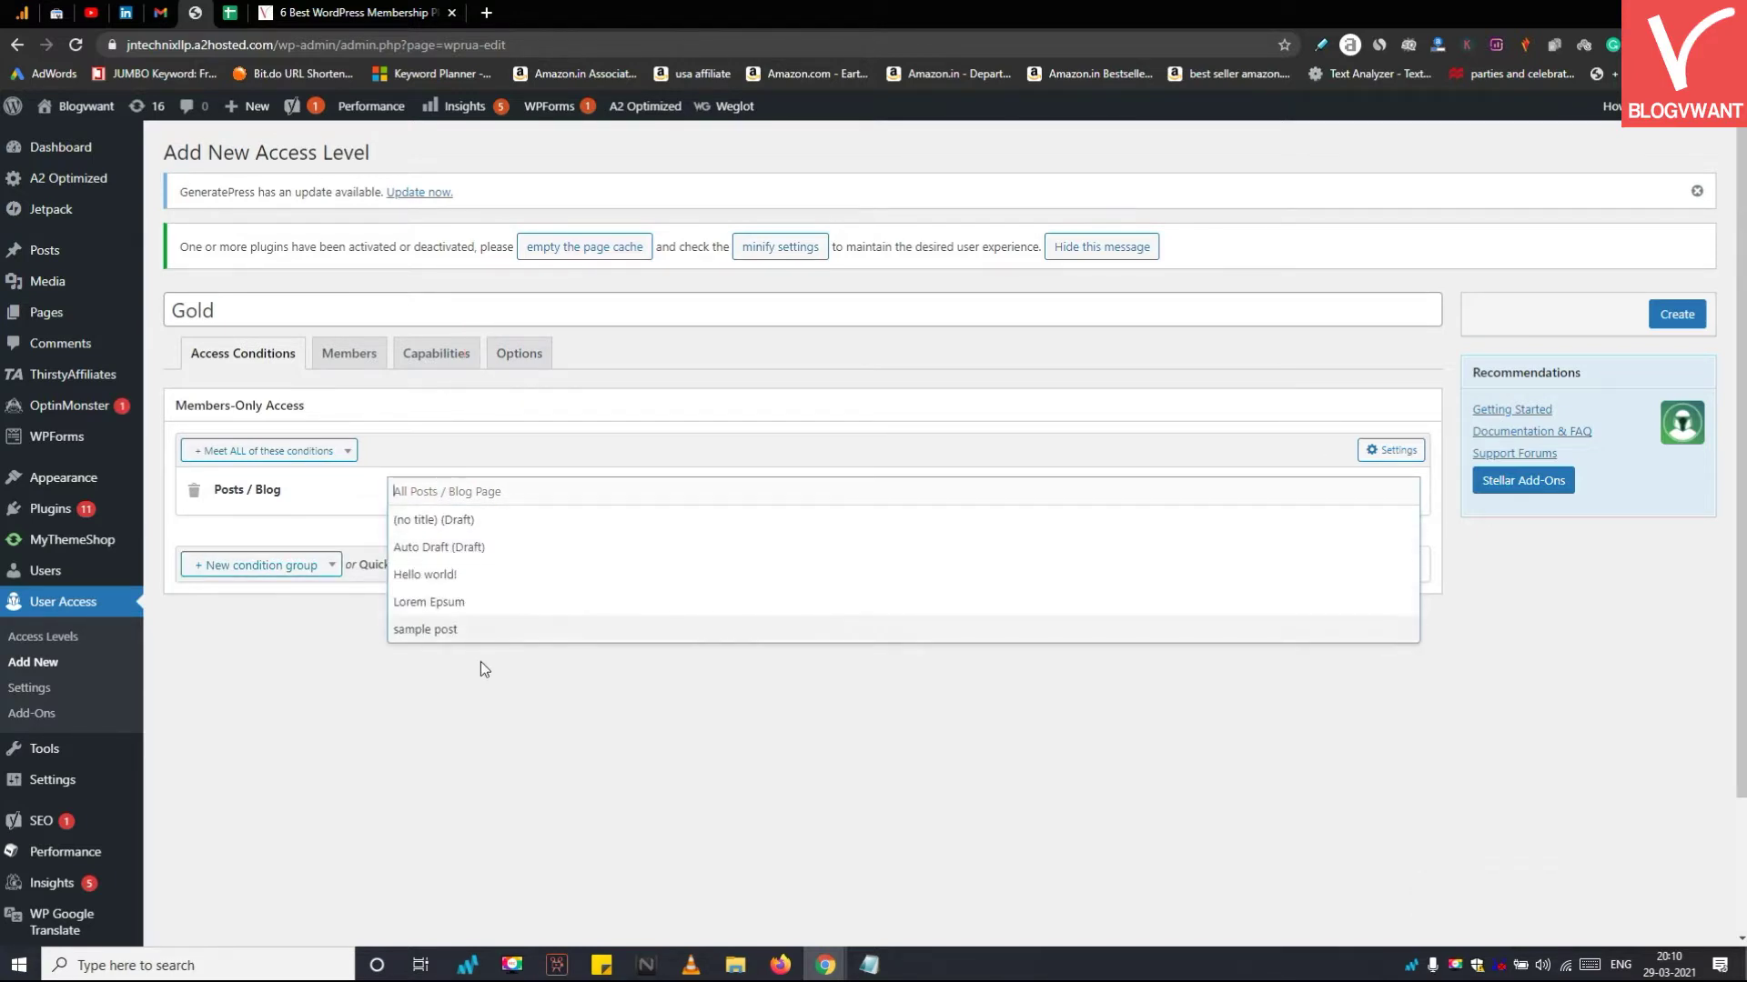
{"action": "left_click", "coordinate": [503, 701]}
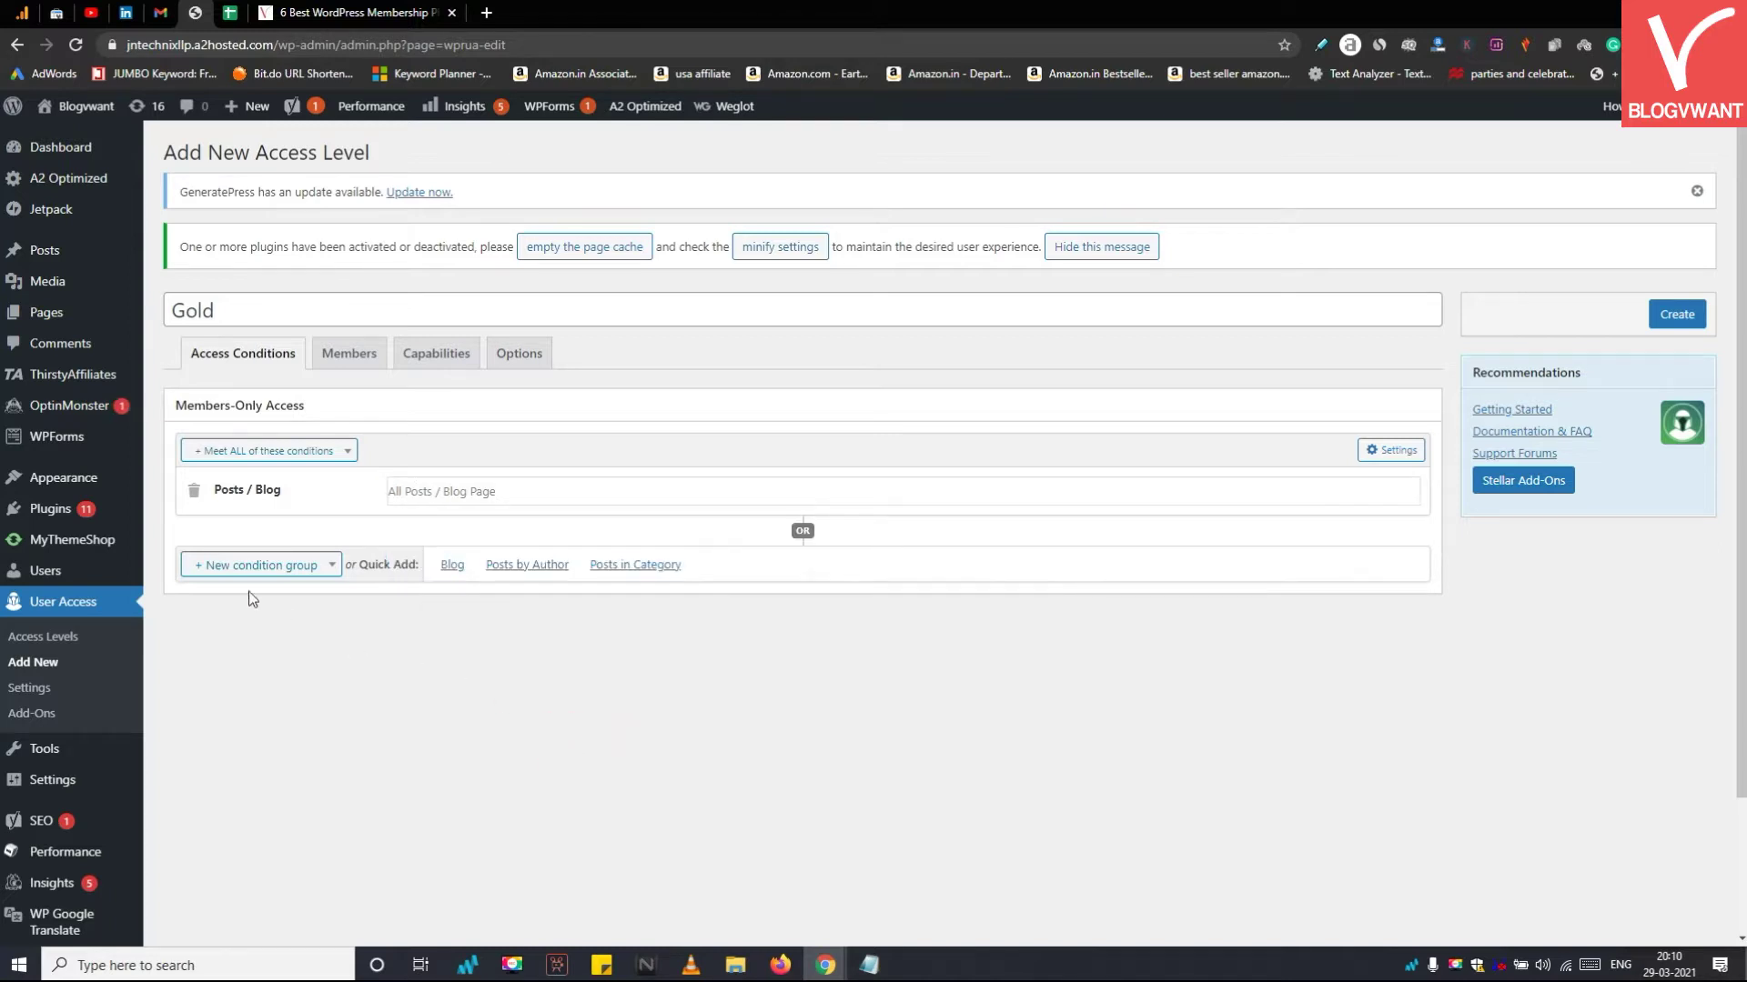
Add a second condition group for Authors limited to jntechnixllp, and create the access level
{"action": "left_click", "coordinate": [230, 571]}
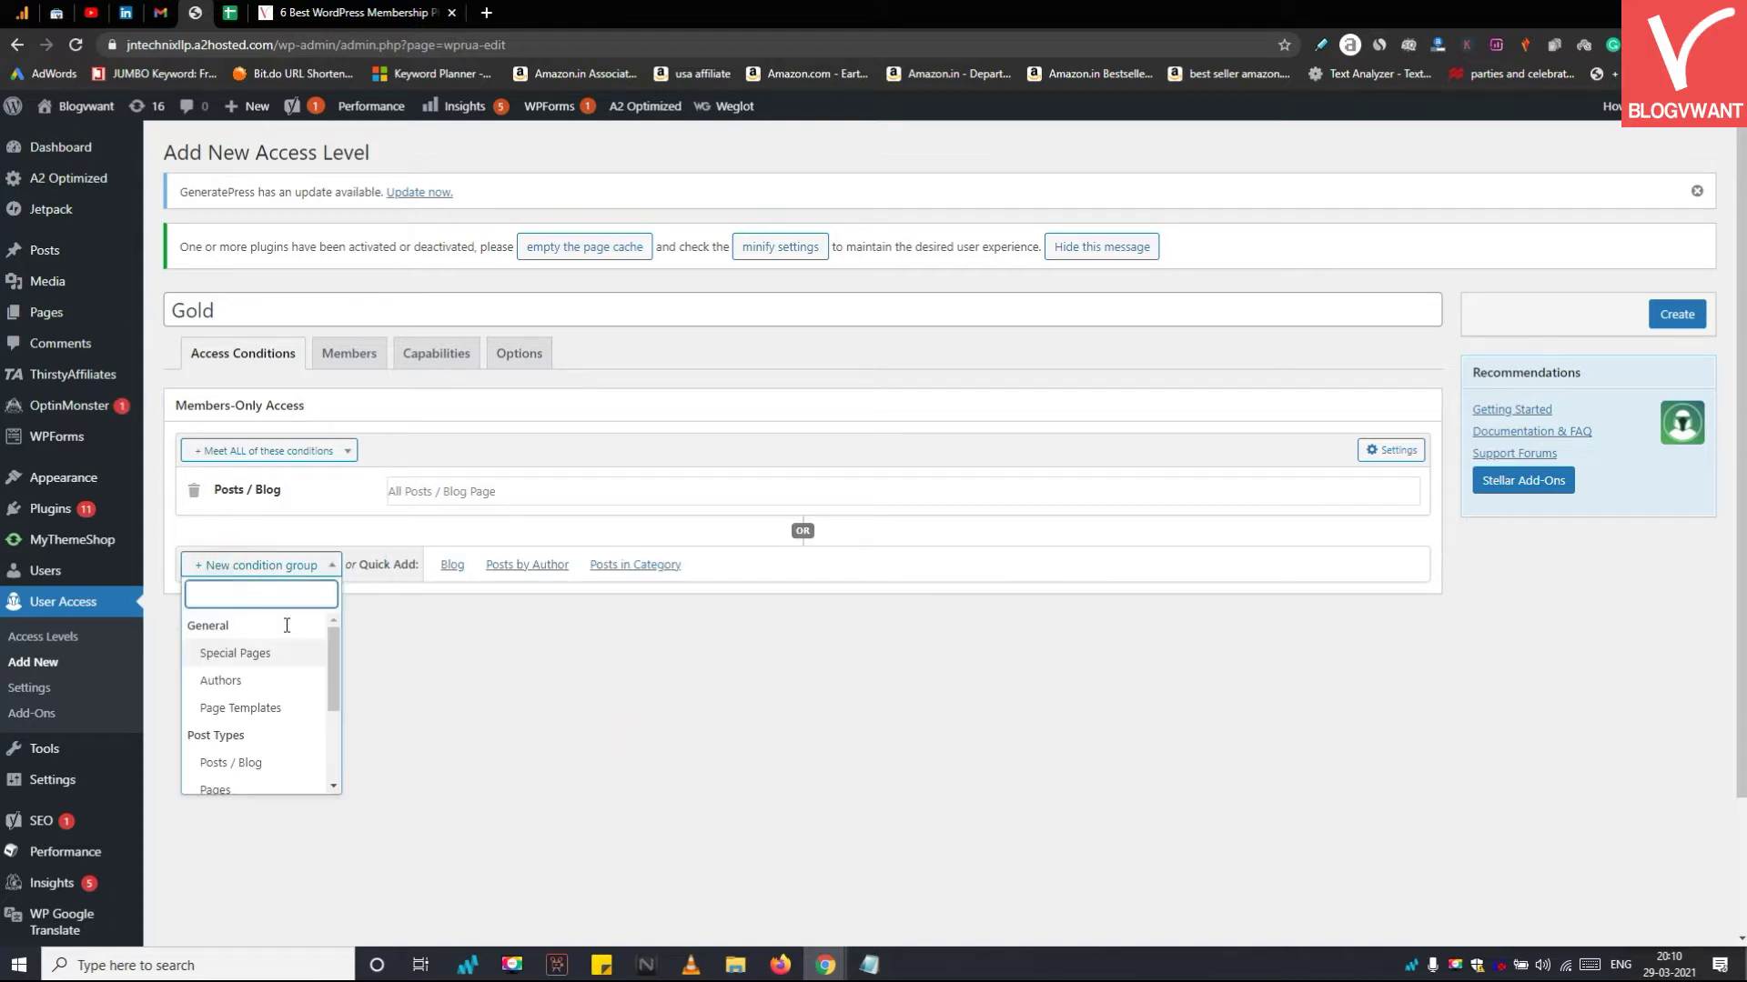
{"action": "left_click", "coordinate": [245, 682]}
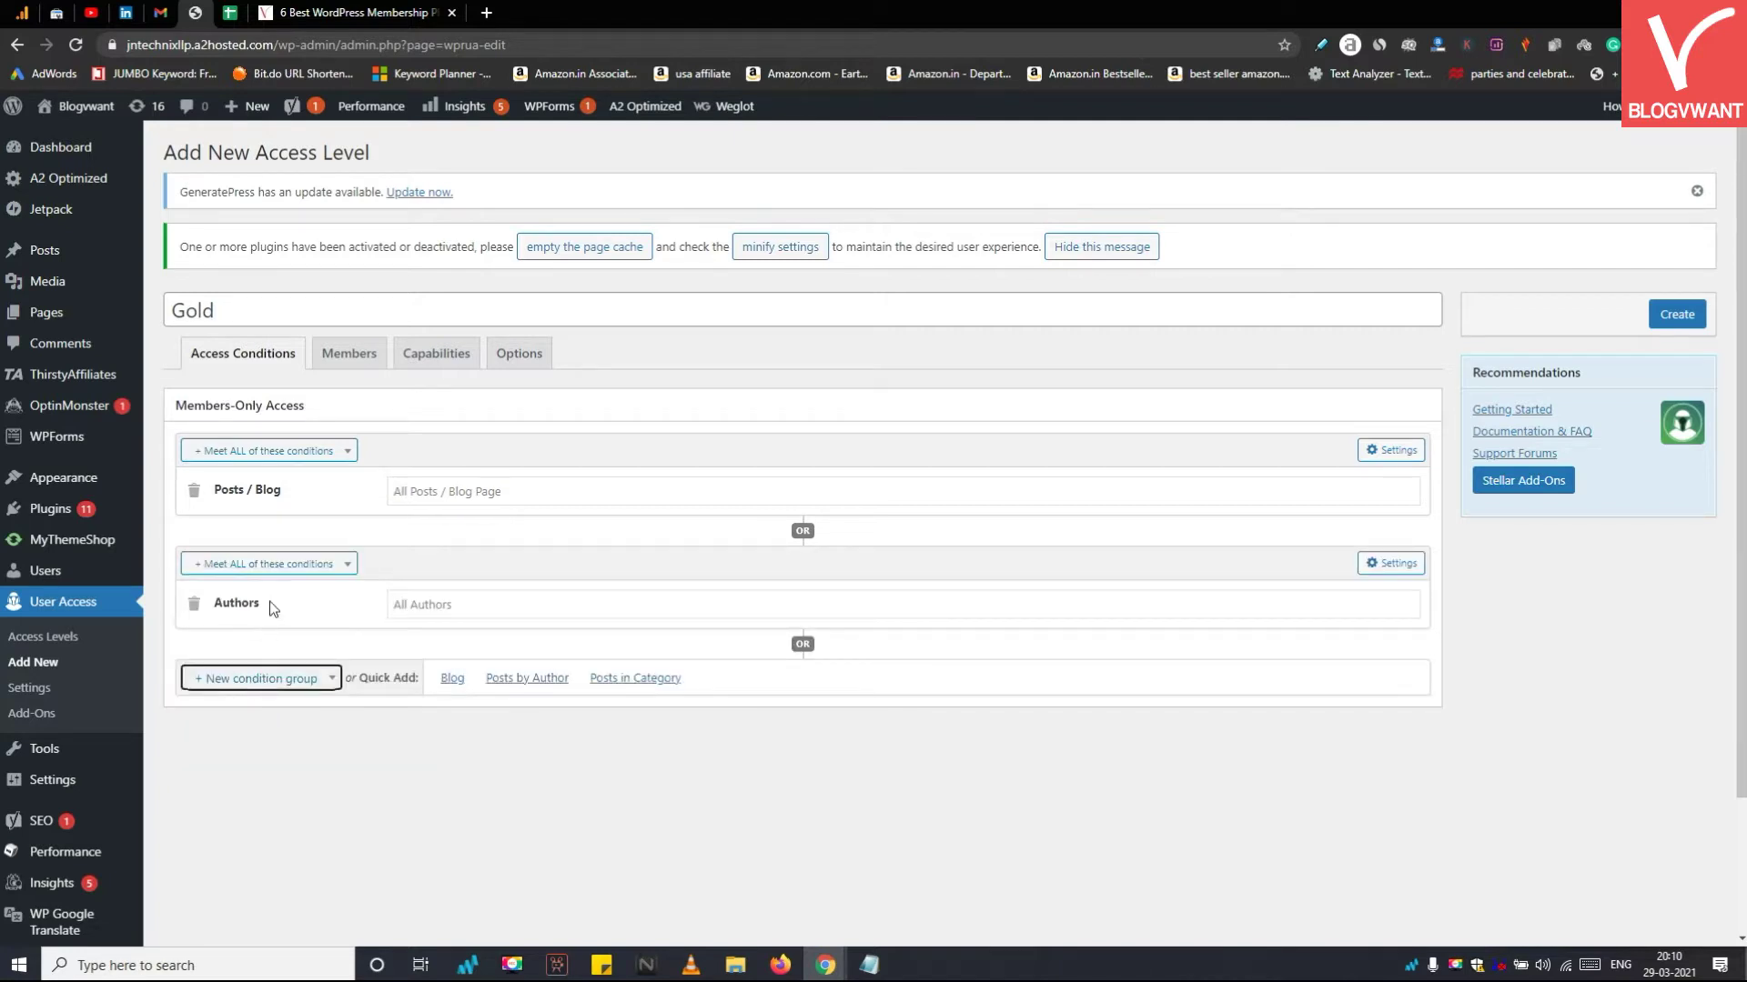
{"action": "left_click", "coordinate": [413, 601]}
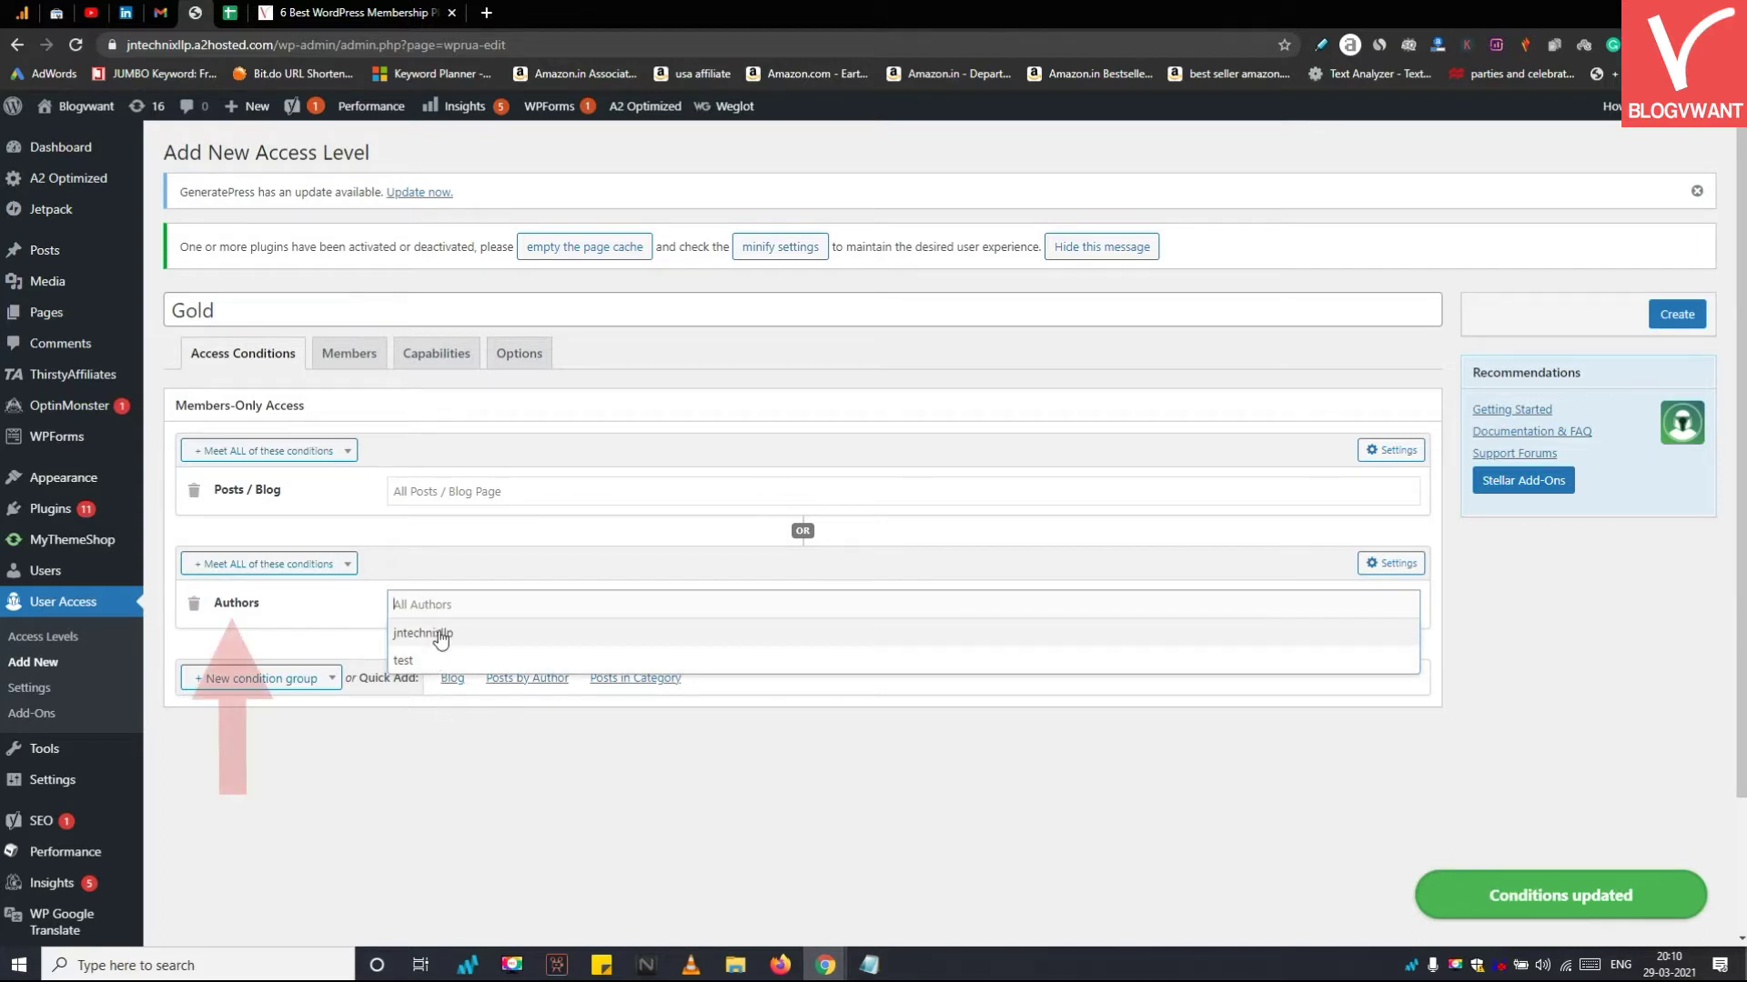
{"action": "left_click", "coordinate": [414, 634]}
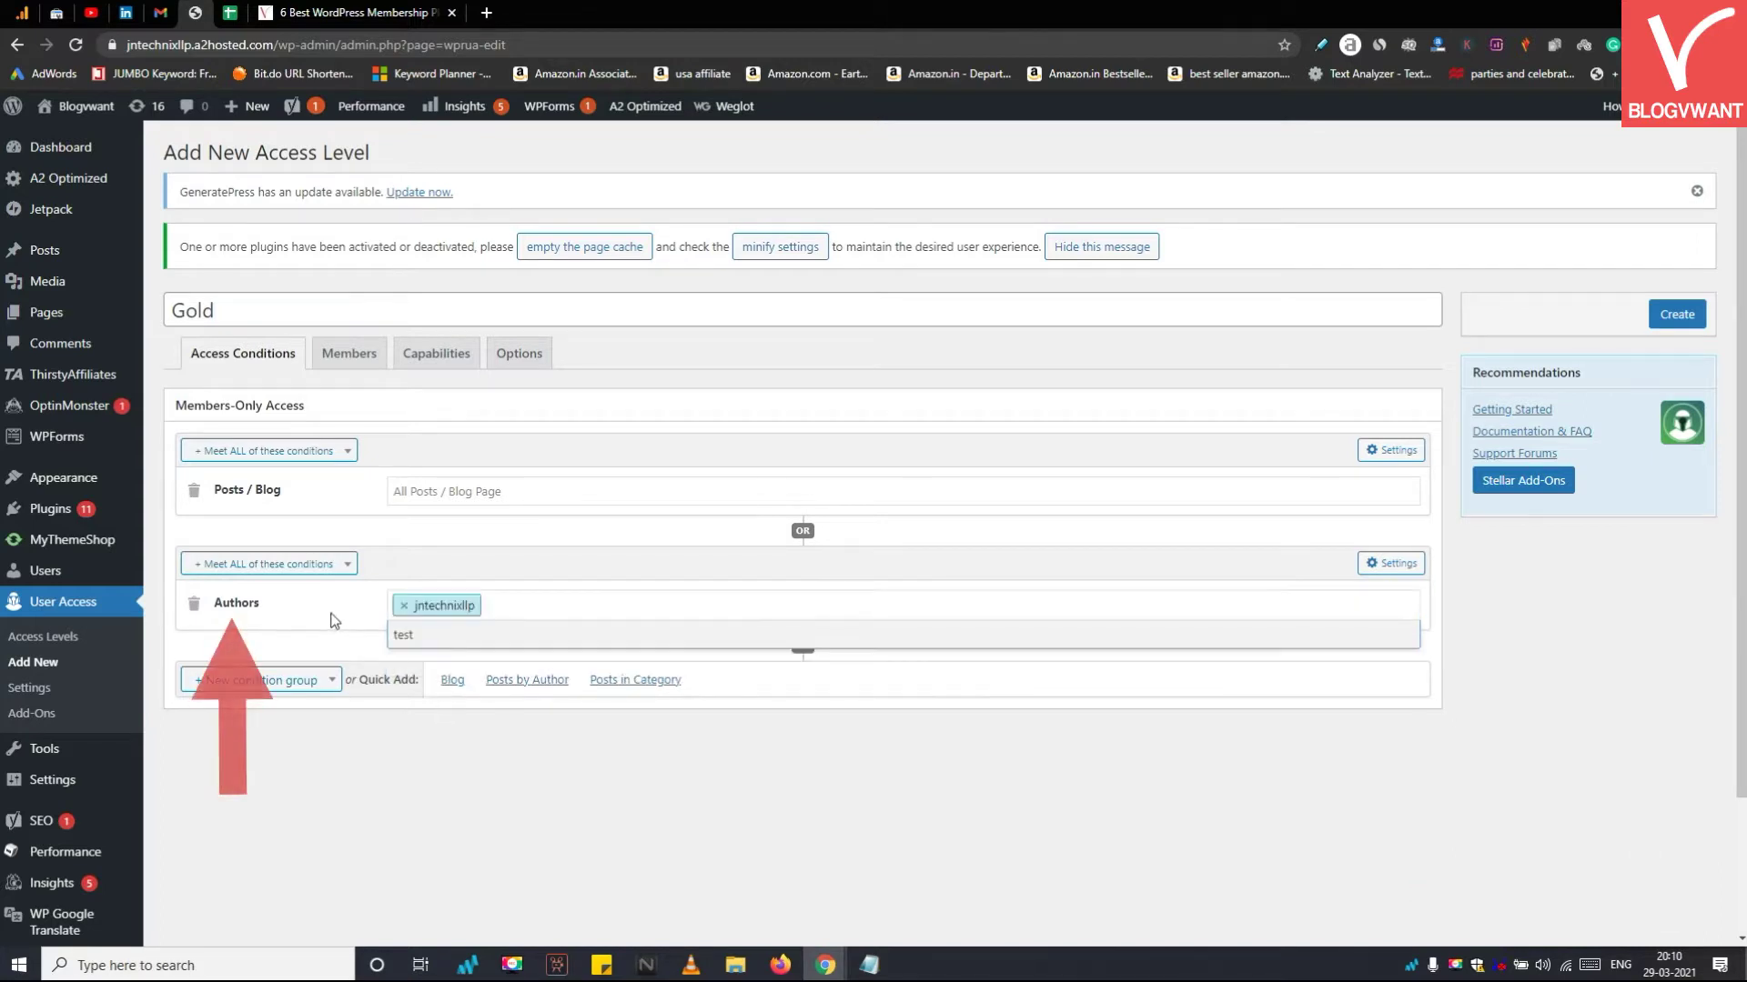
{"action": "left_click", "coordinate": [428, 784]}
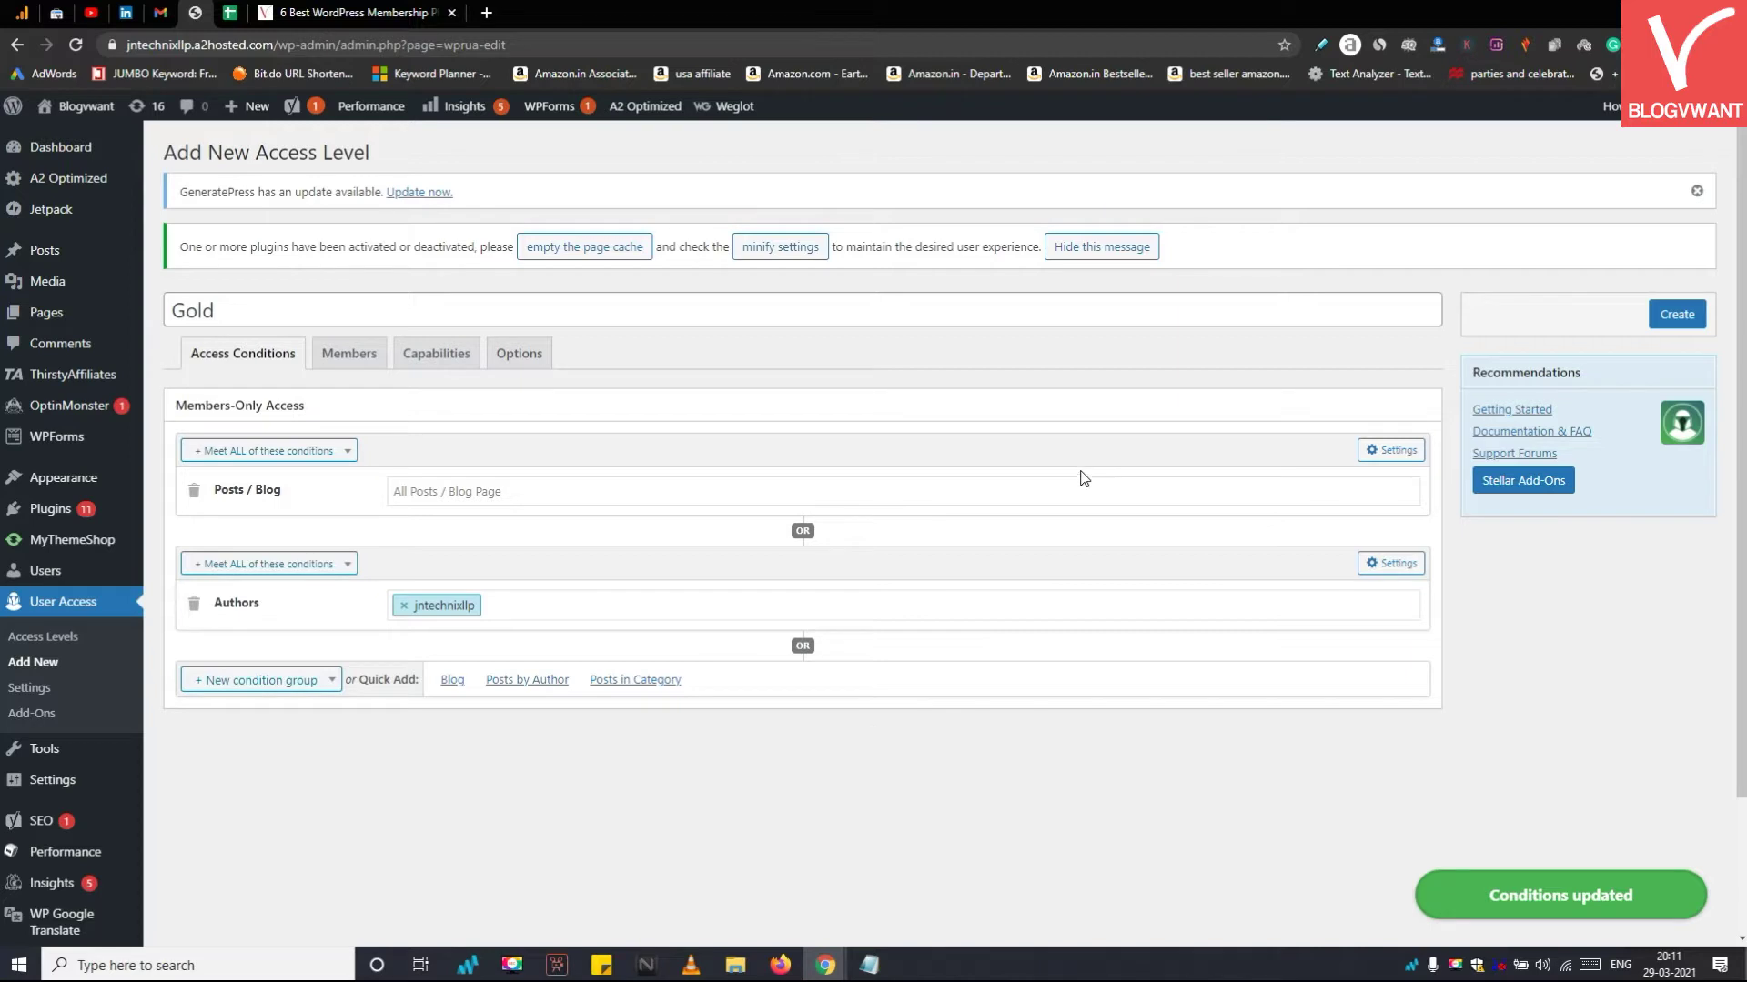
{"action": "left_click", "coordinate": [1681, 314]}
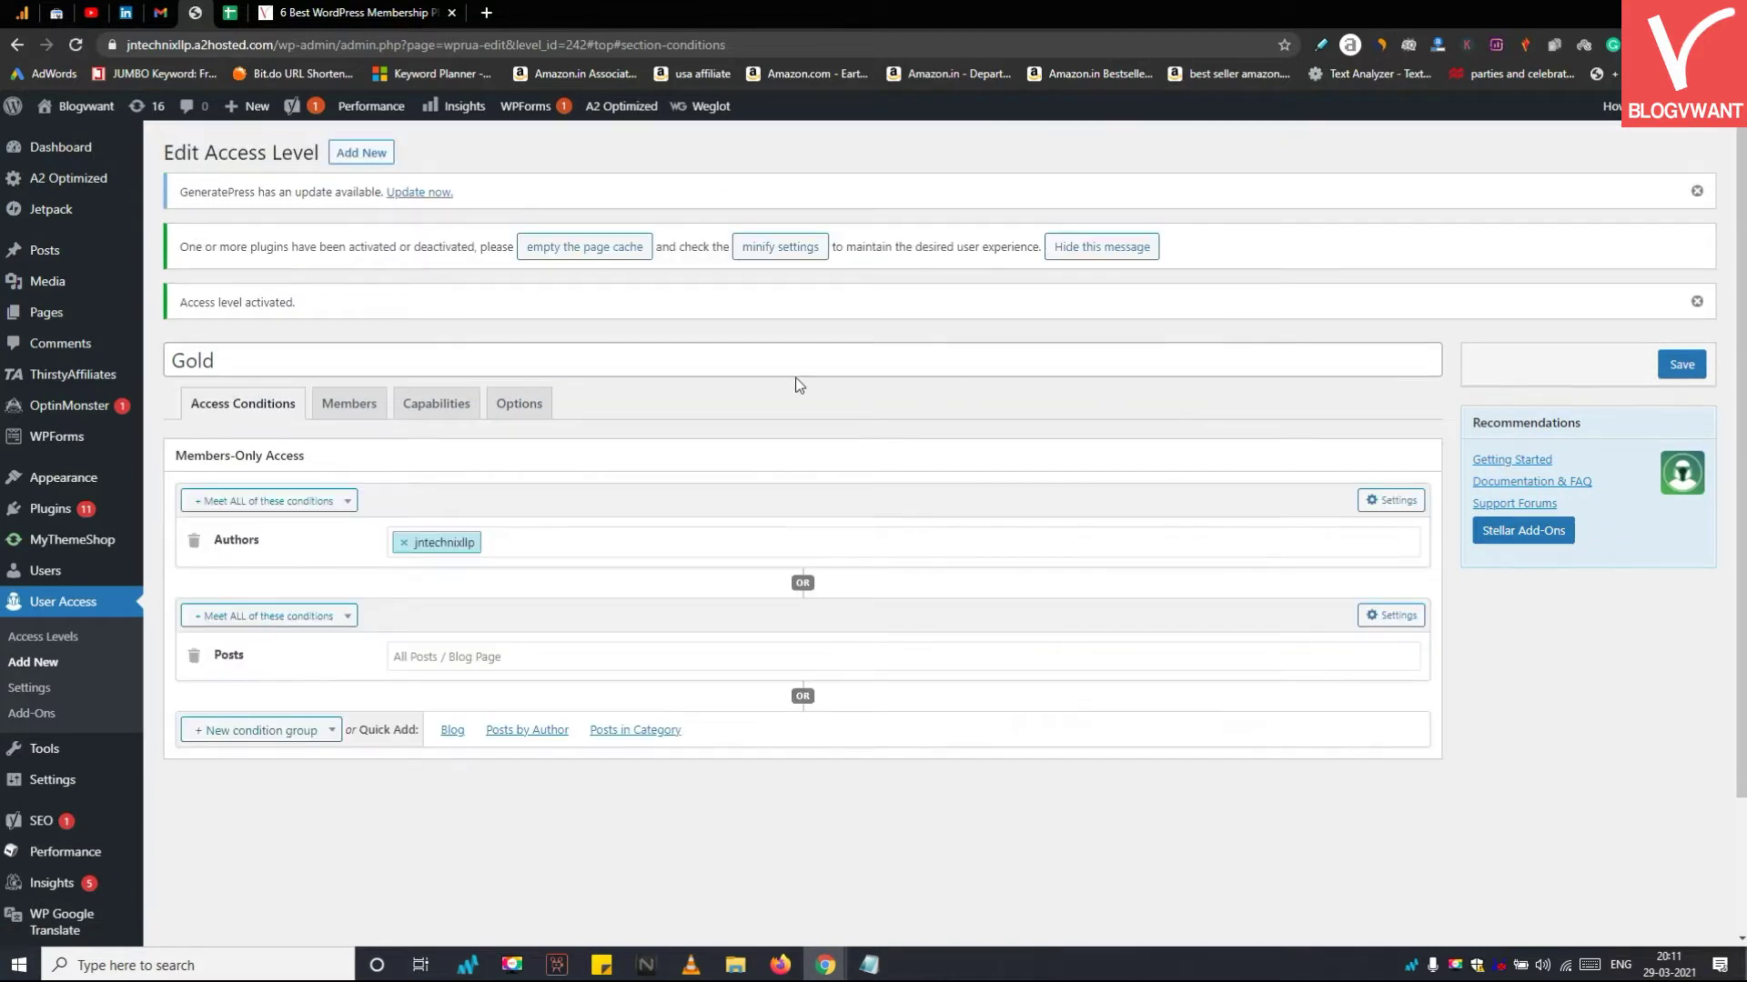
Review the Gold access level's member list and its full table of capabilities
{"action": "left_click", "coordinate": [362, 410]}
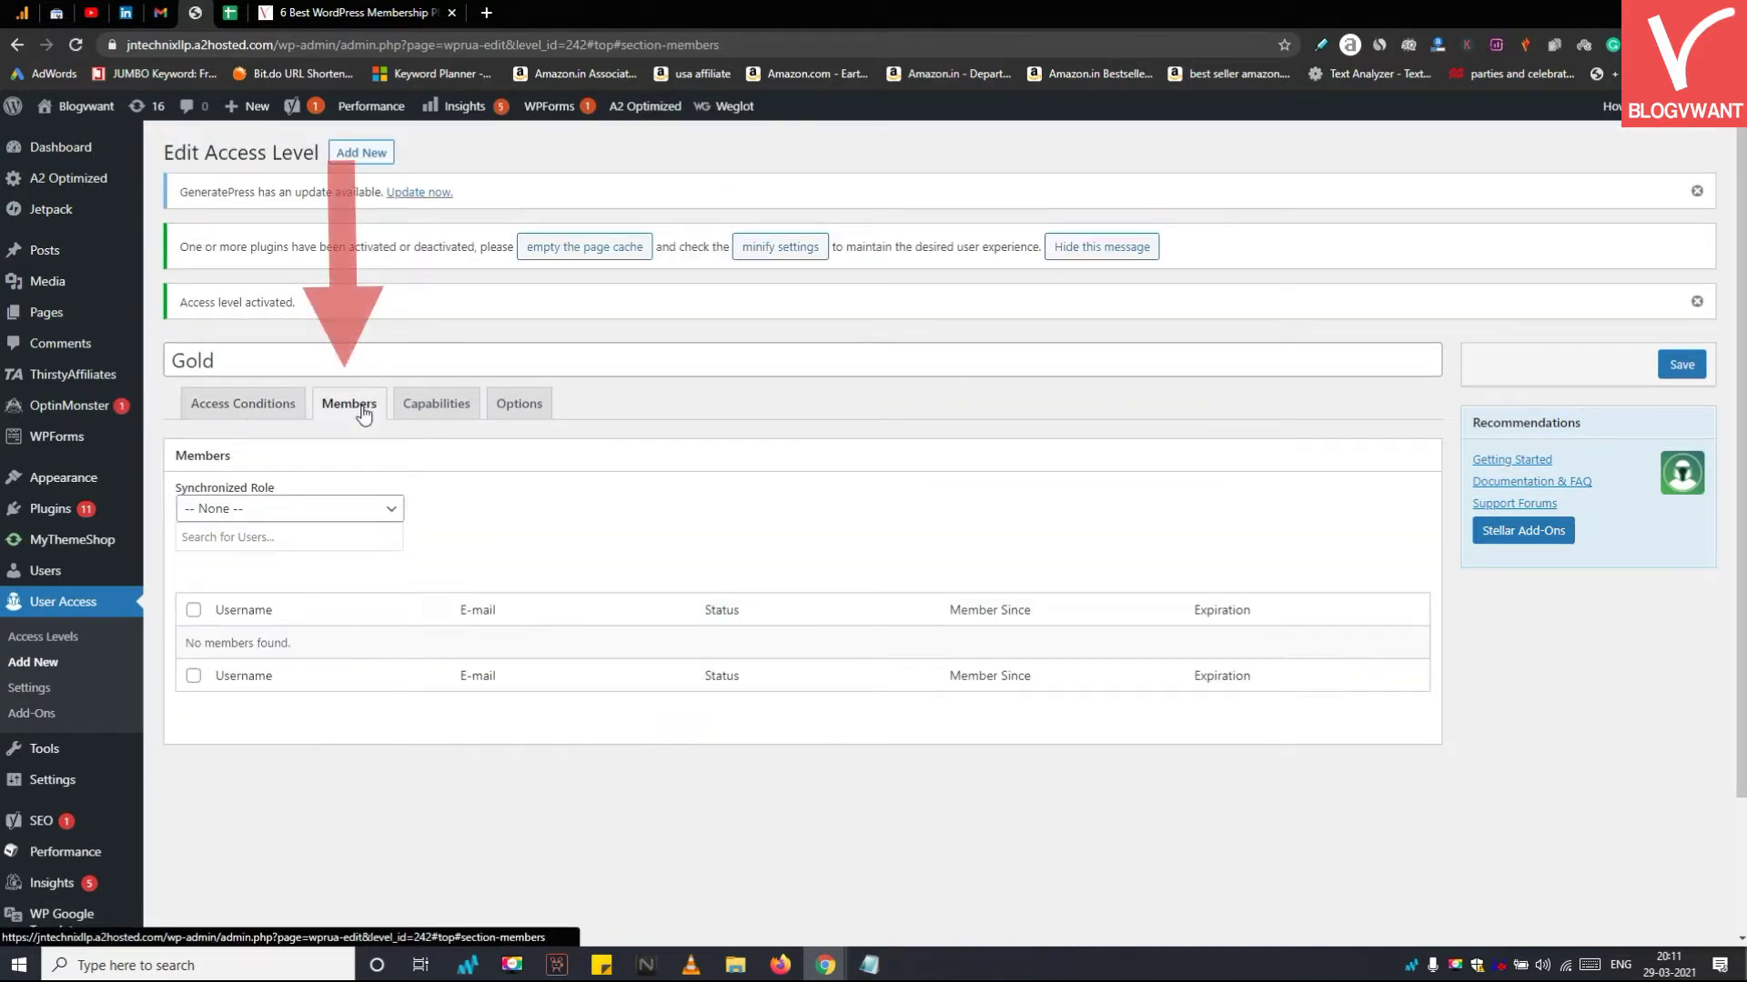
{"action": "left_click", "coordinate": [434, 408]}
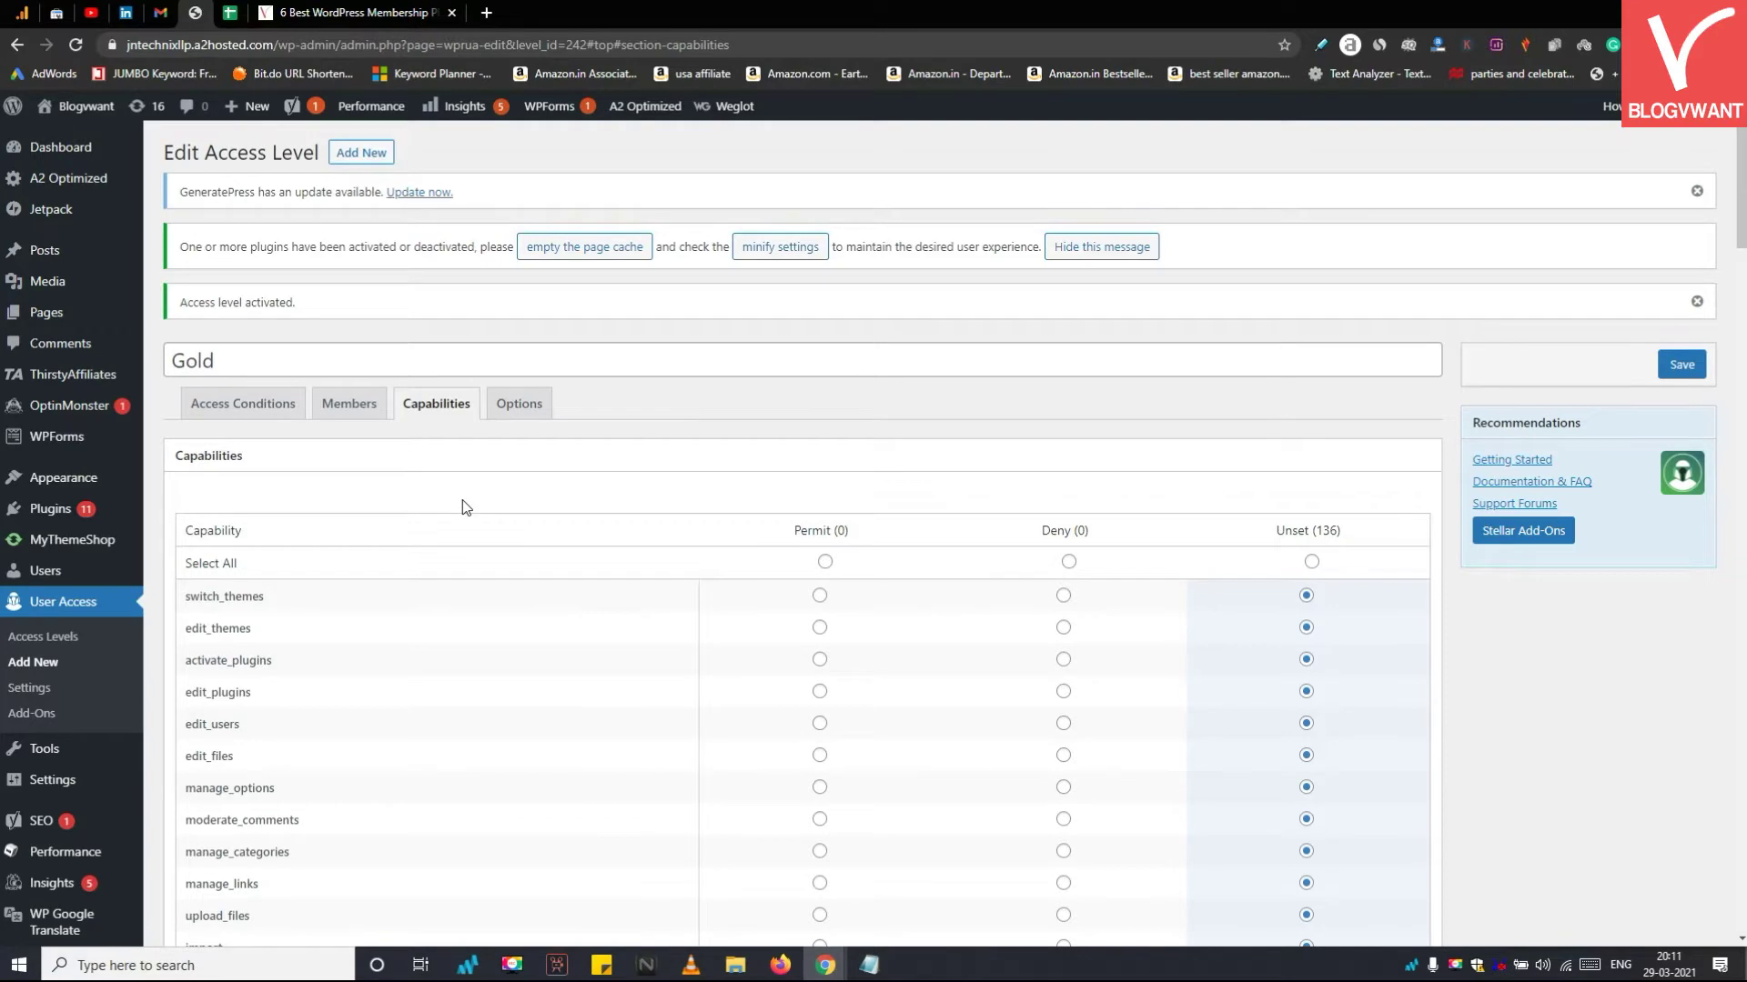
{"action": "scroll", "coordinate": [466, 507], "scroll_direction": "down", "scroll_amount": 20}
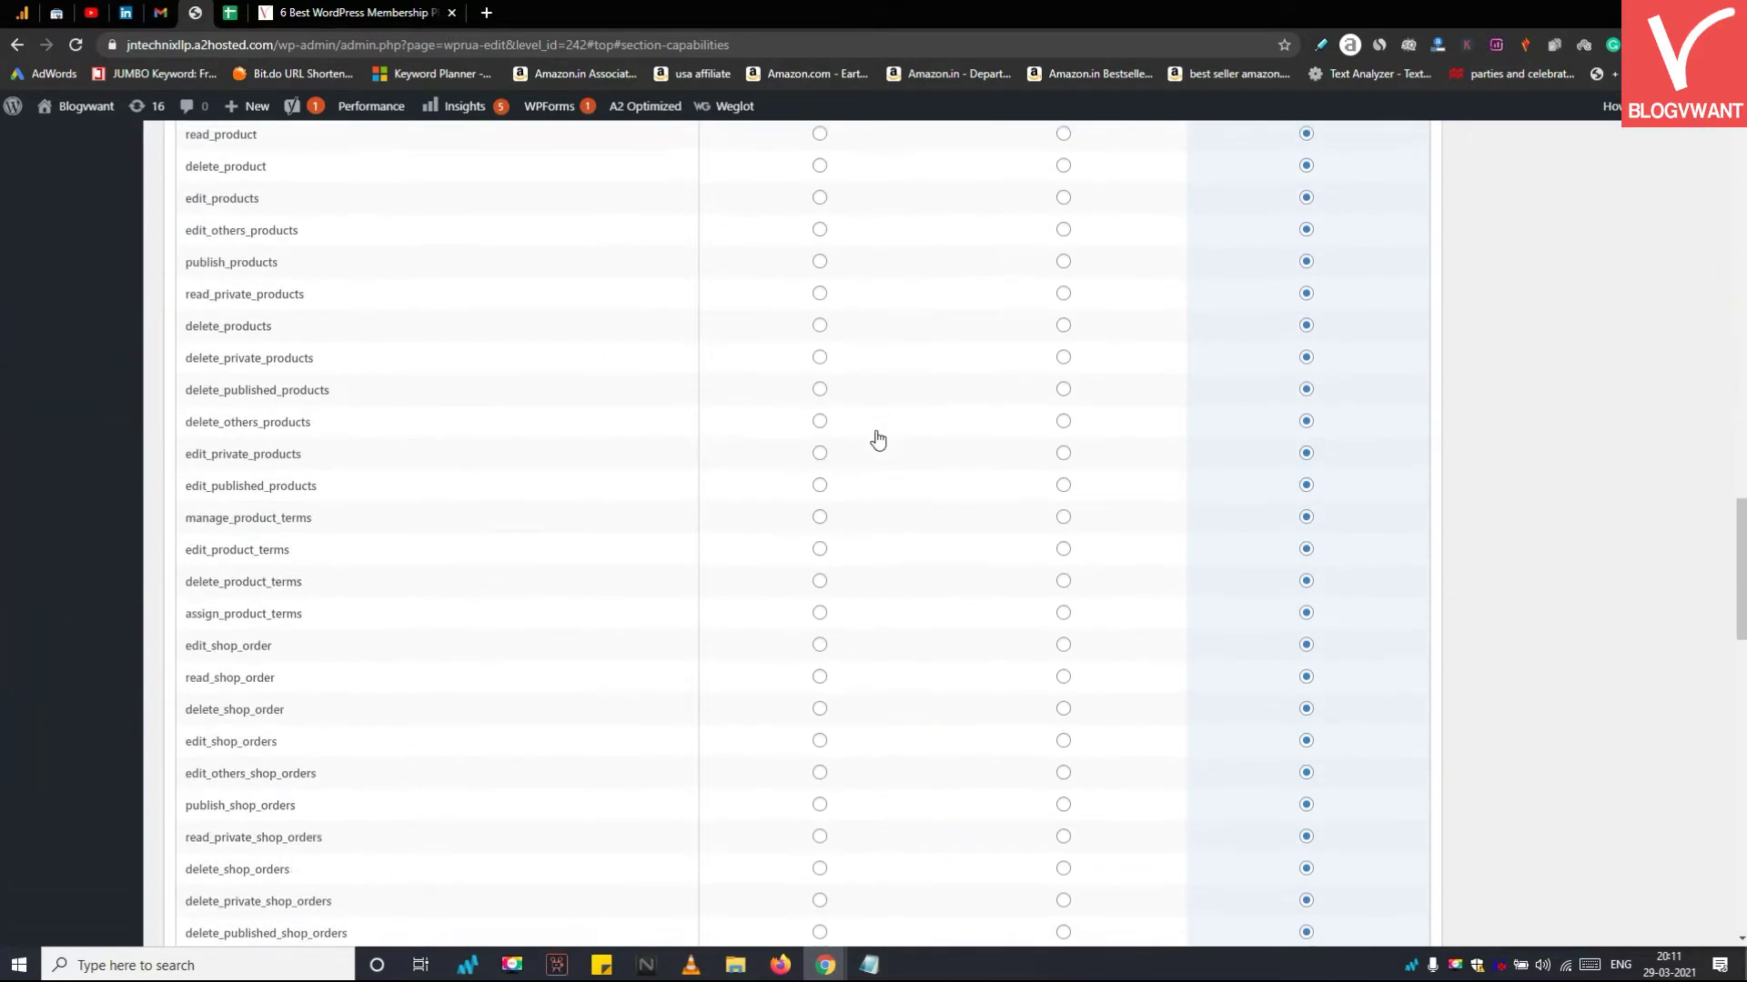
{"action": "scroll", "coordinate": [878, 441], "scroll_direction": "up", "scroll_amount": 20}
Try bulk-setting all of the Gold level's capabilities to Permit, and return them all to Unset
{"action": "left_click", "coordinate": [824, 471]}
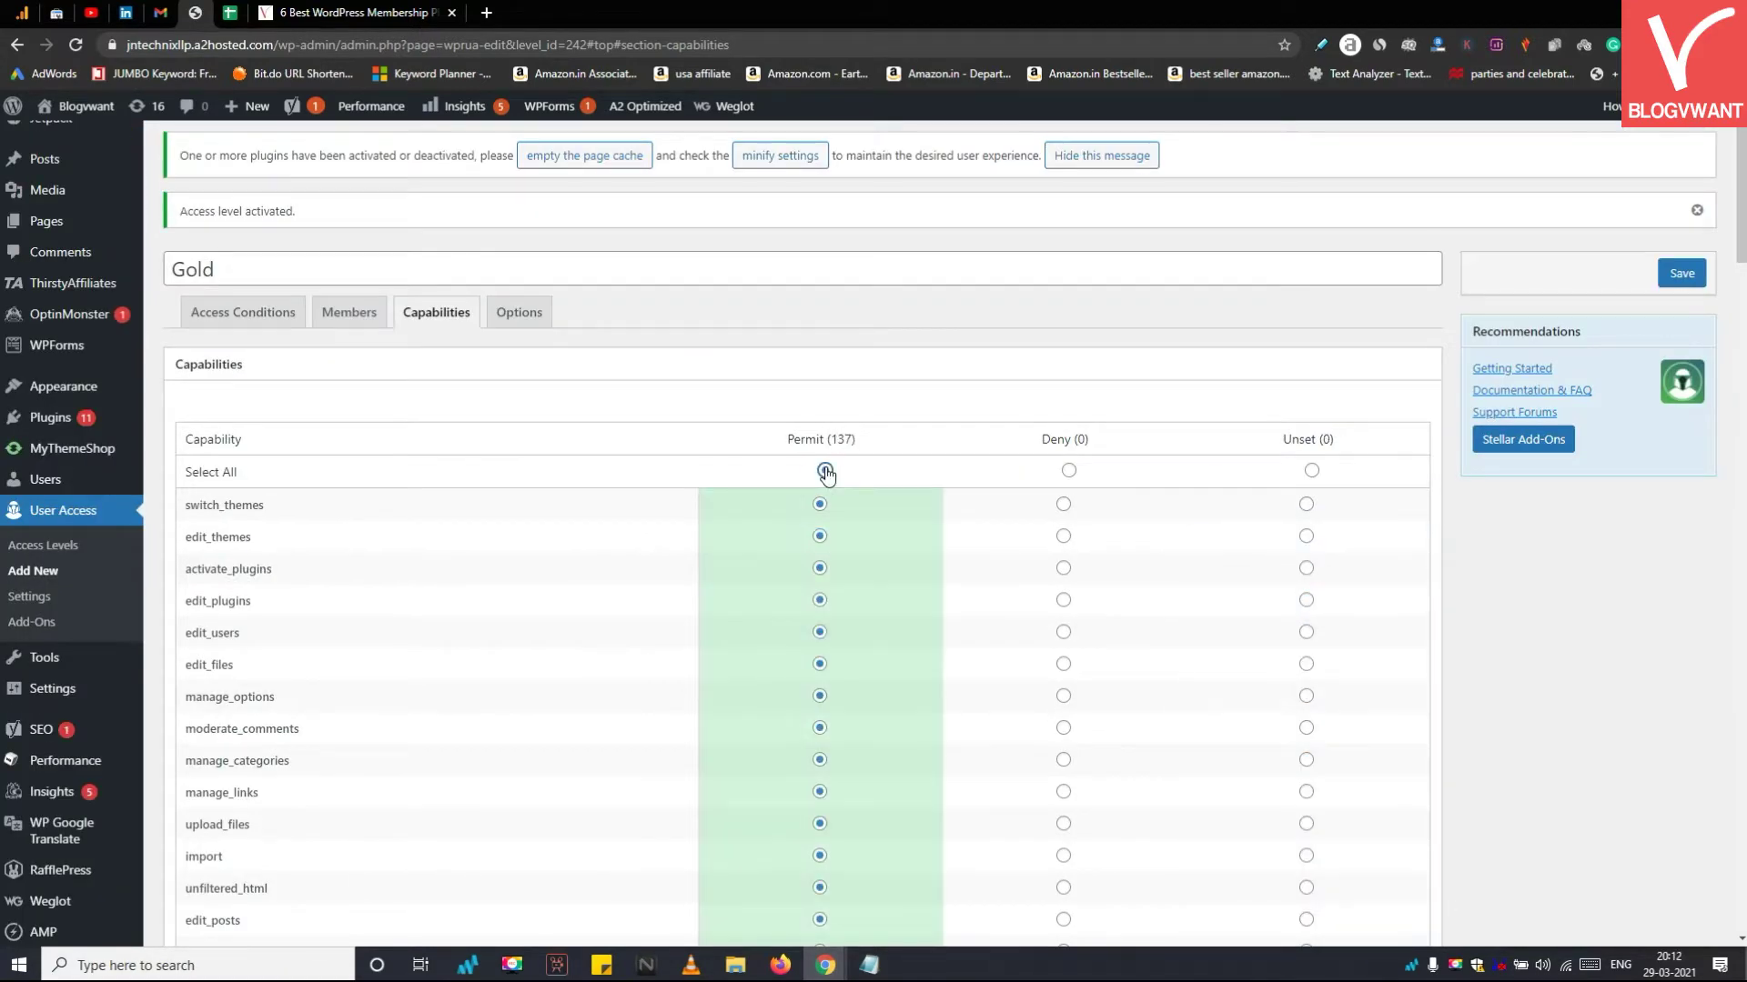
{"action": "key", "text": "Right"}
{"action": "key", "text": "Right"}
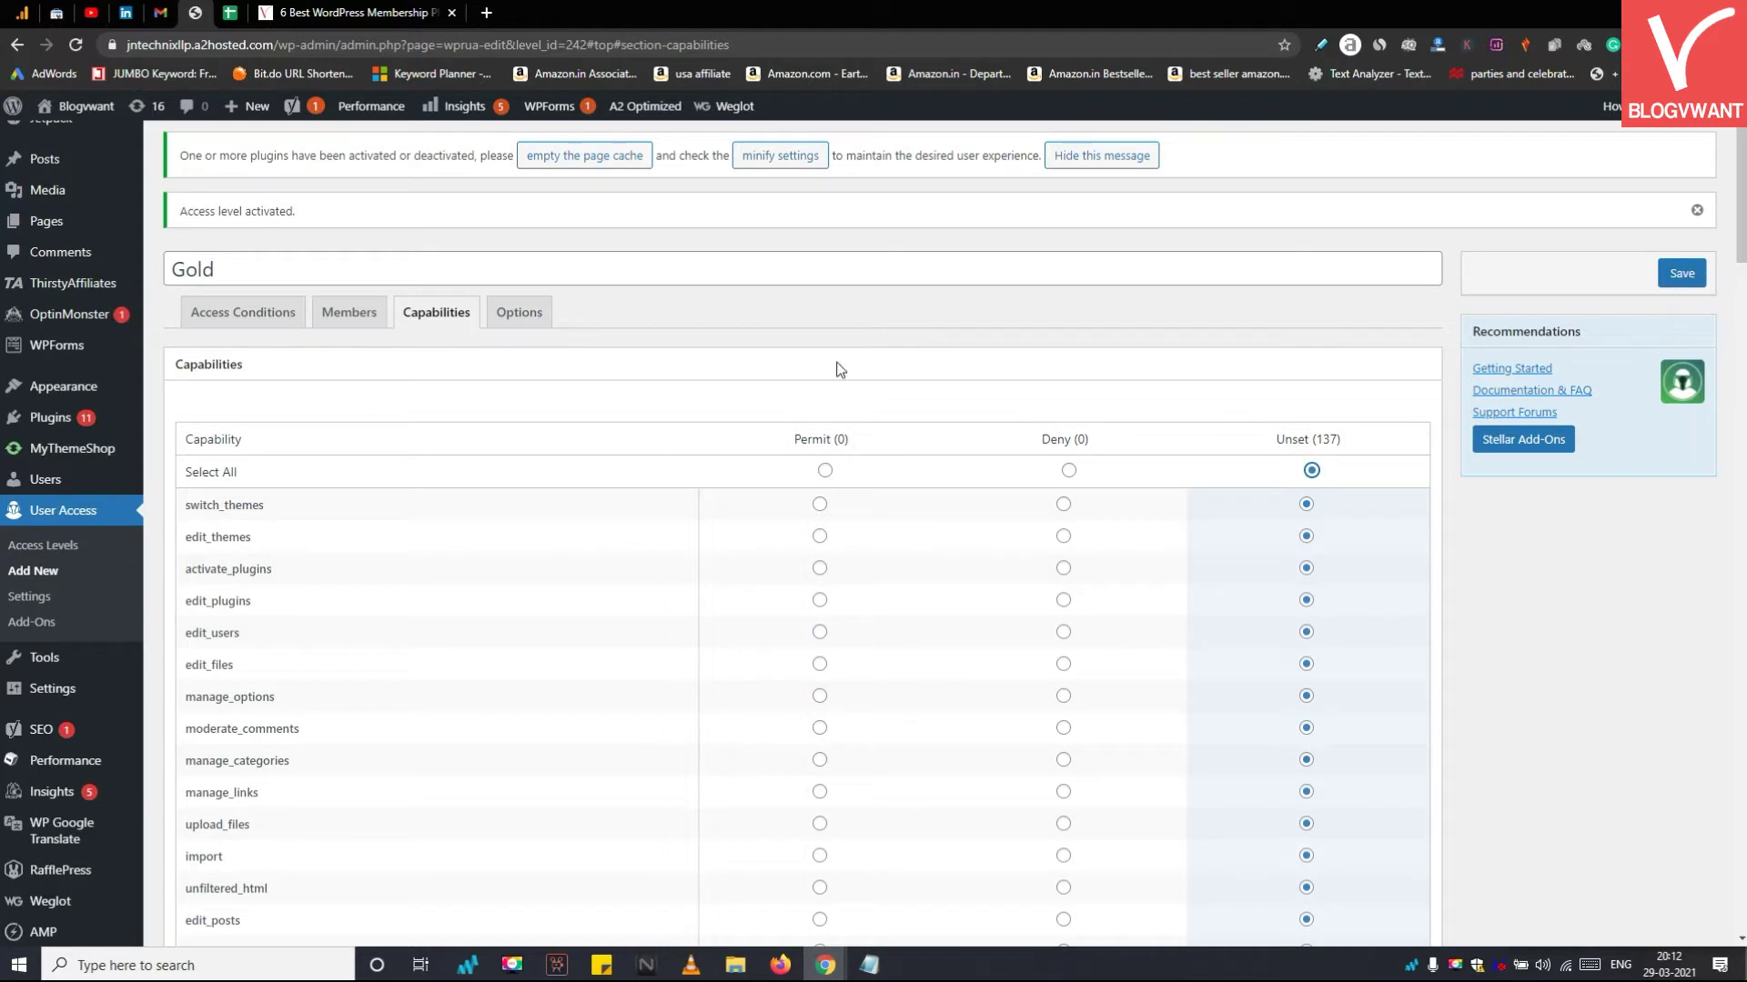
In the Gold level's options, set the non-member action to Tease & Include
{"action": "left_click", "coordinate": [510, 312]}
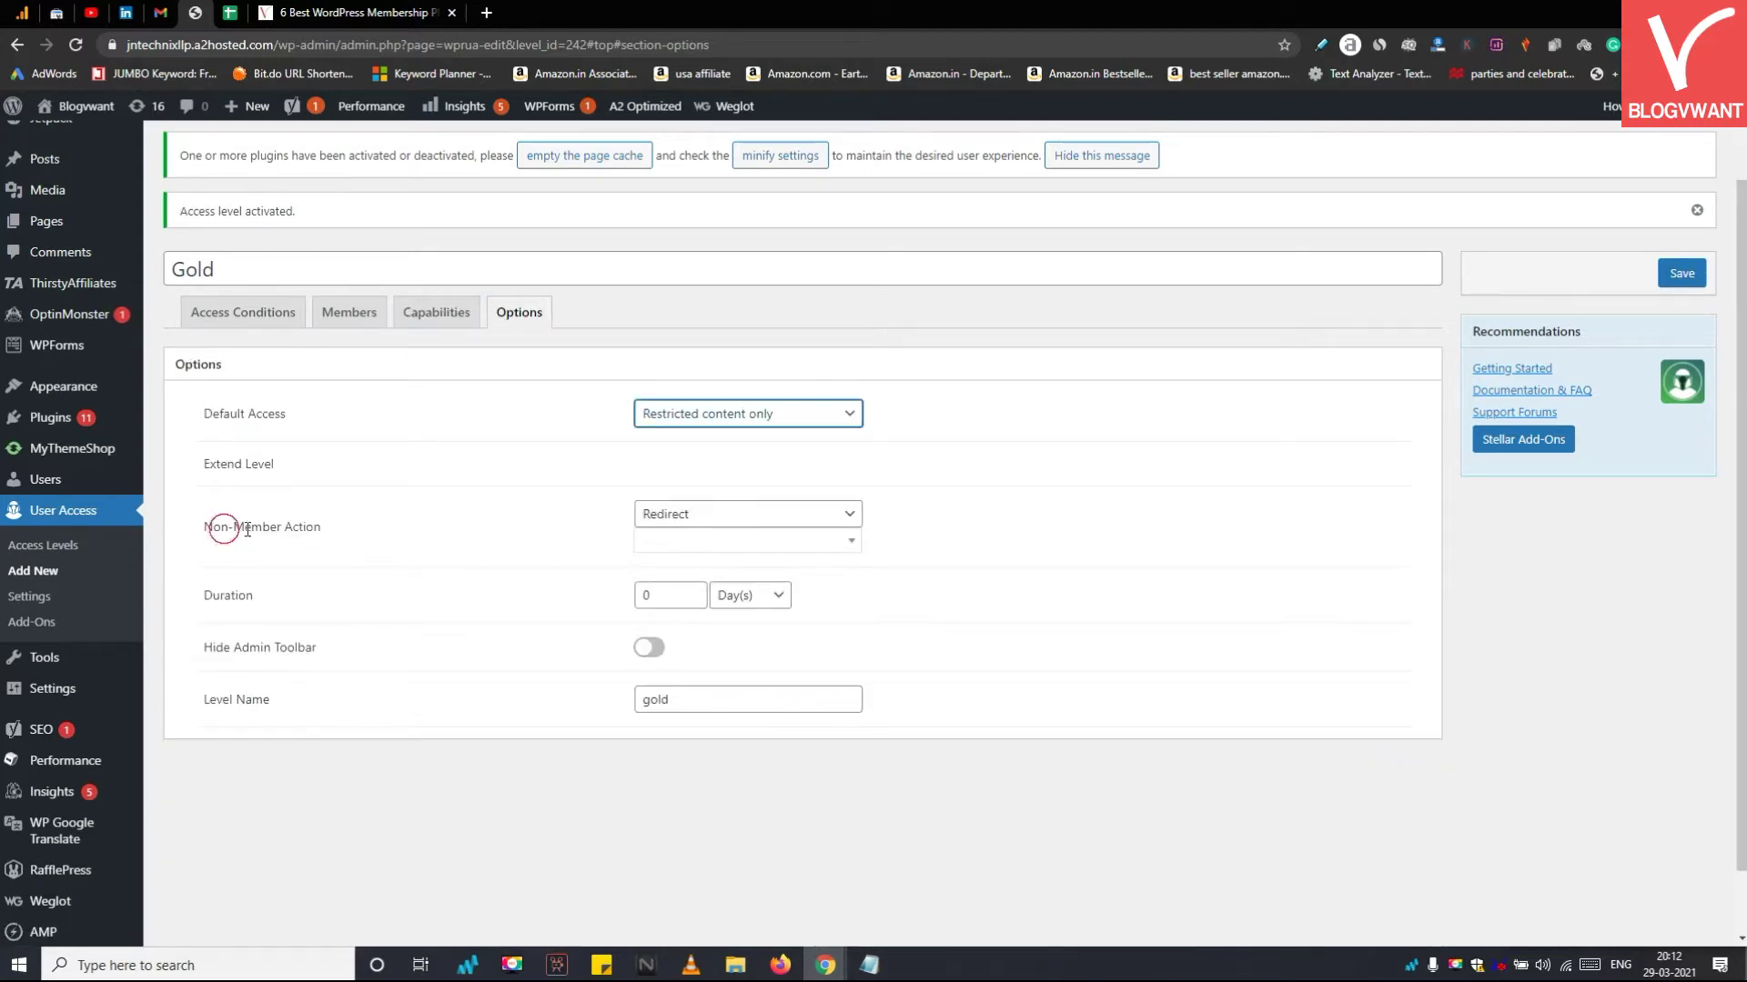
{"action": "left_click_drag", "start_coordinate": [223, 527], "coordinate": [472, 530]}
{"action": "left_click", "coordinate": [673, 514]}
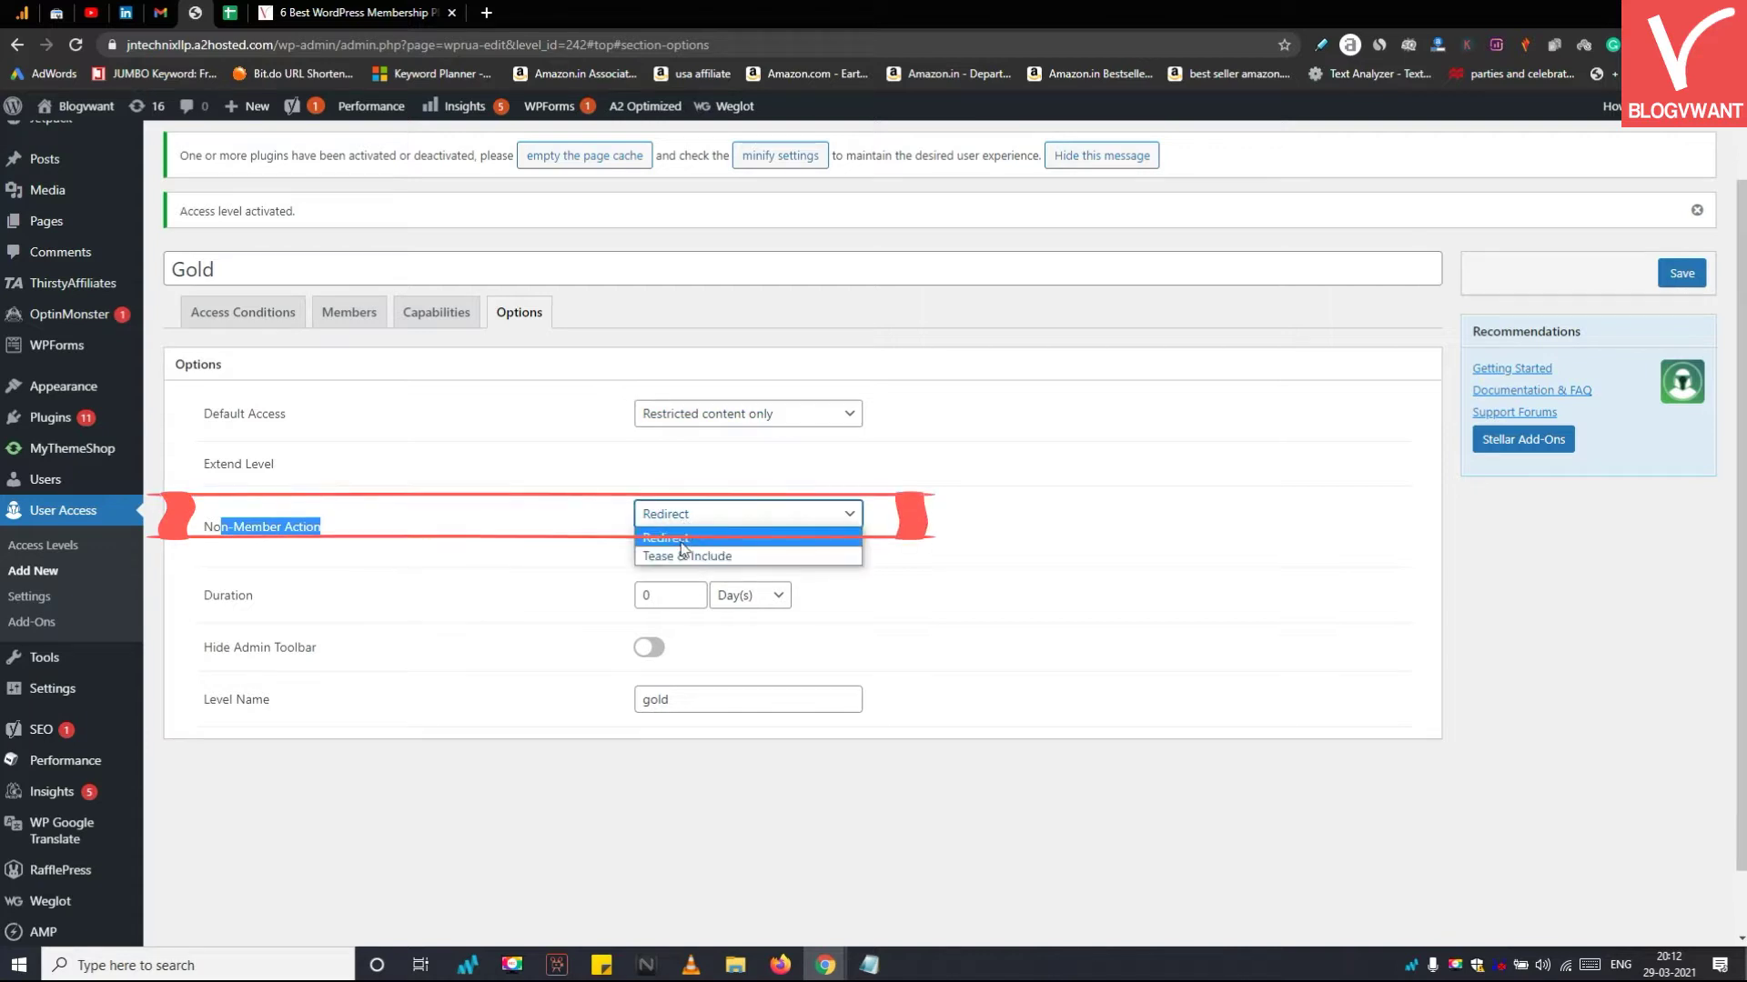
{"action": "left_click", "coordinate": [686, 509]}
{"action": "left_click", "coordinate": [689, 517]}
{"action": "left_click", "coordinate": [696, 557]}
{"action": "left_click", "coordinate": [696, 514]}
{"action": "left_click", "coordinate": [702, 512]}
{"action": "left_click", "coordinate": [701, 515]}
{"action": "left_click", "coordinate": [702, 537]}
{"action": "left_click", "coordinate": [701, 515]}
{"action": "left_click", "coordinate": [701, 556]}
{"action": "left_click", "coordinate": [702, 515]}
{"action": "left_click", "coordinate": [702, 596]}
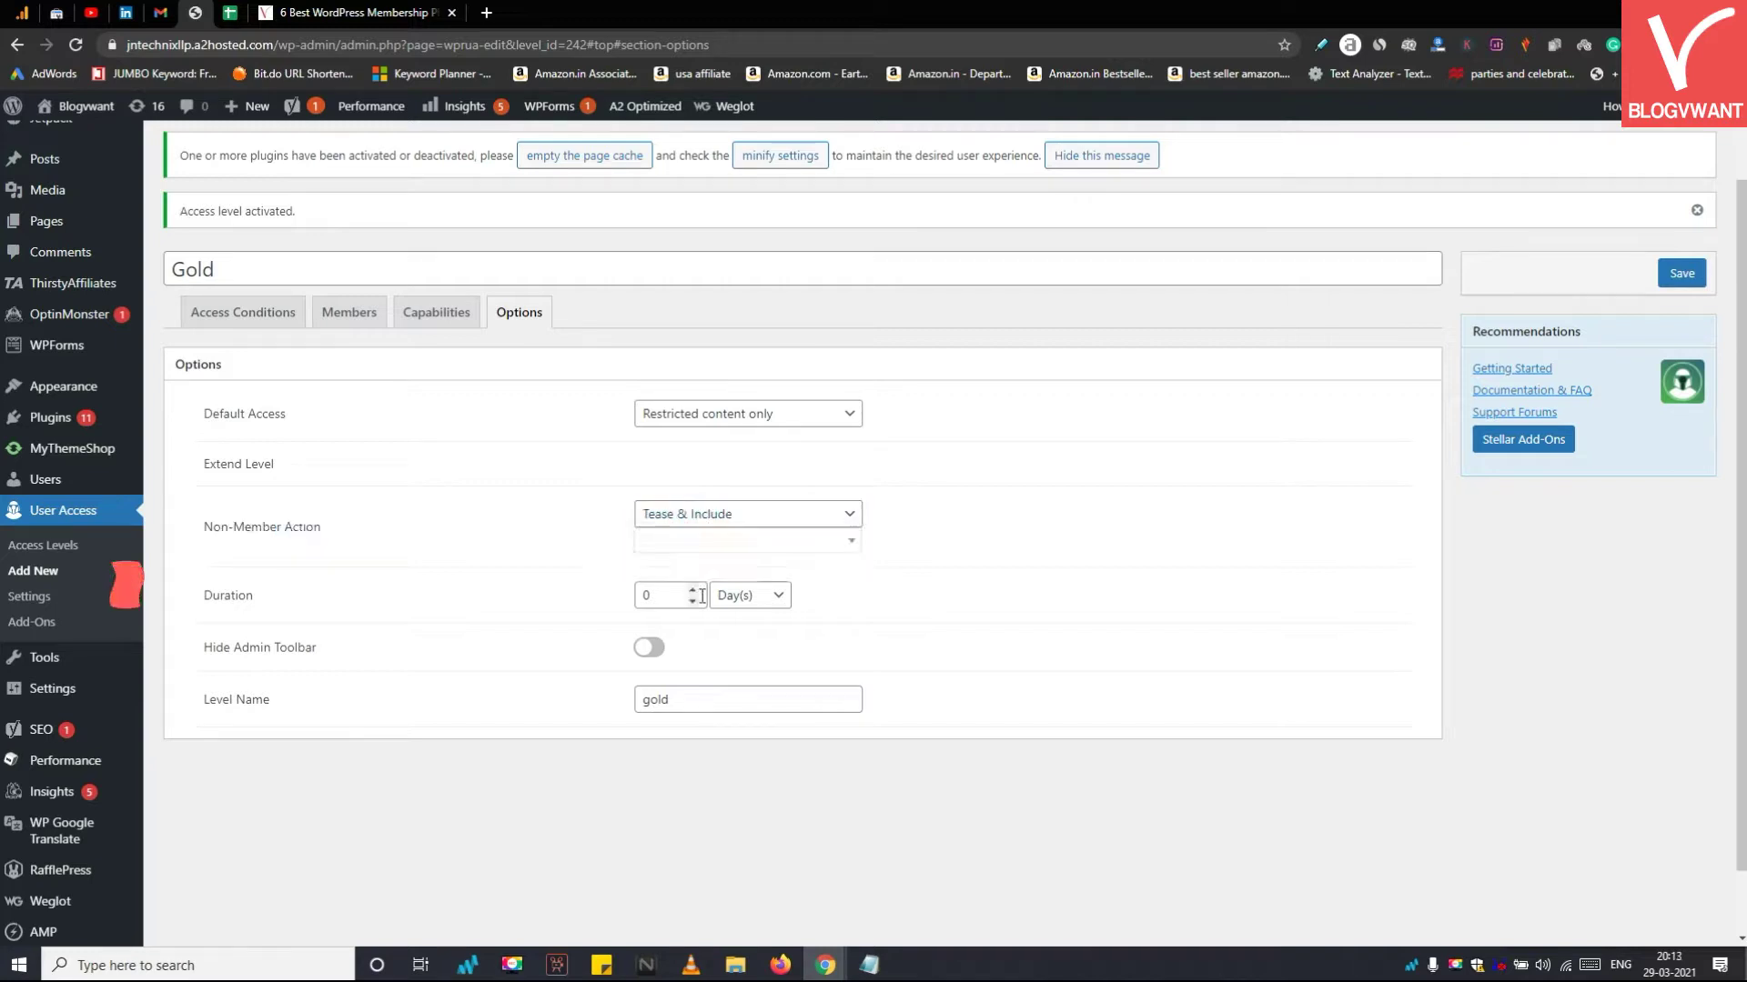
Set the Gold level's duration to 5 months and save the access level
{"action": "left_click", "coordinate": [693, 589]}
{"action": "left_click", "coordinate": [693, 590]}
{"action": "left_click", "coordinate": [693, 590]}
{"action": "left_click", "coordinate": [693, 589]}
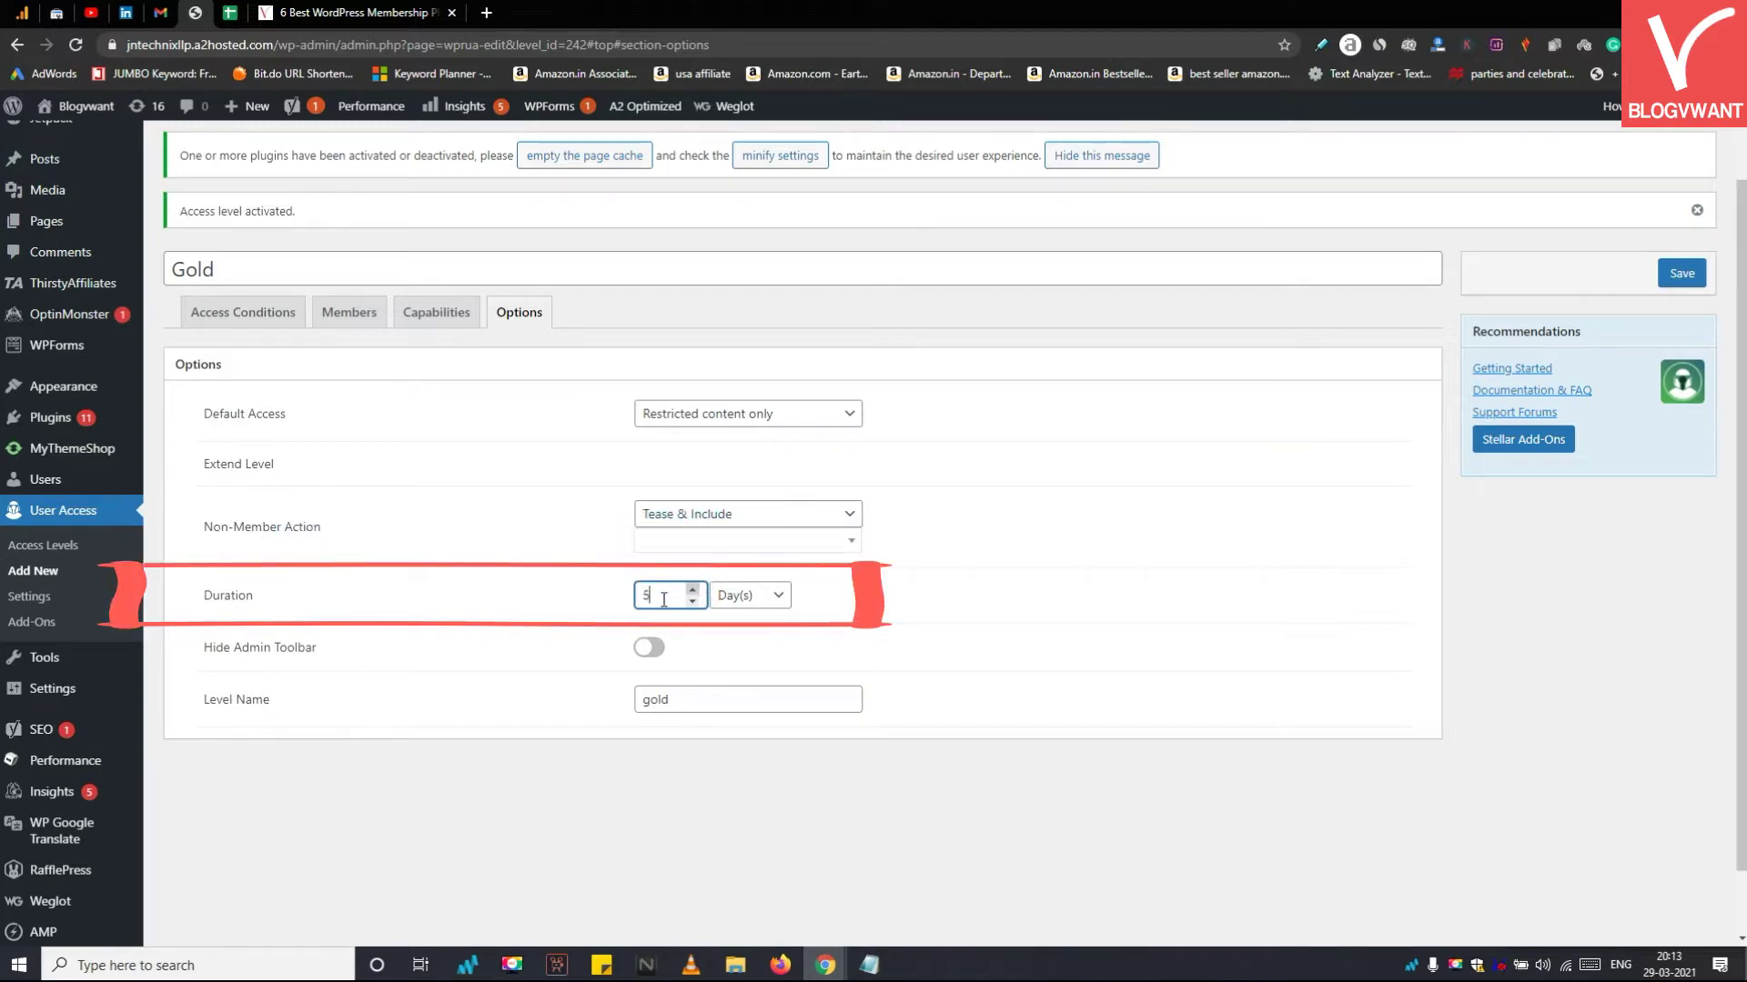
{"action": "left_click", "coordinate": [746, 599]}
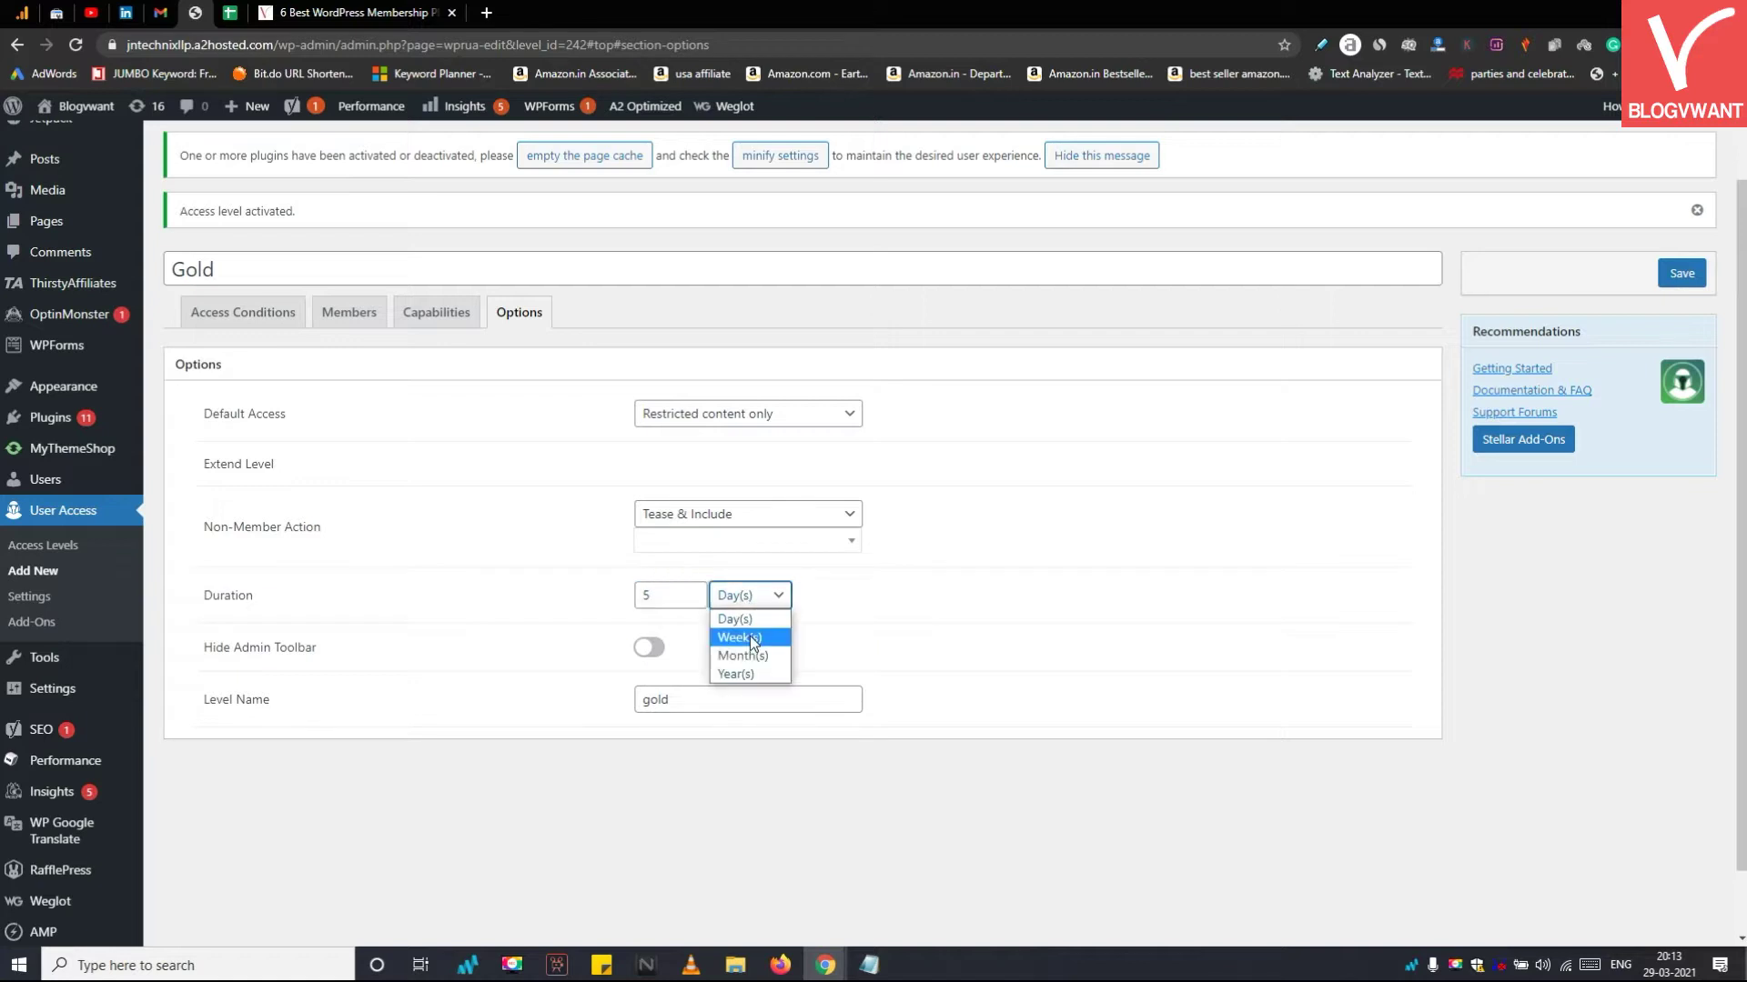
{"action": "left_click", "coordinate": [751, 655]}
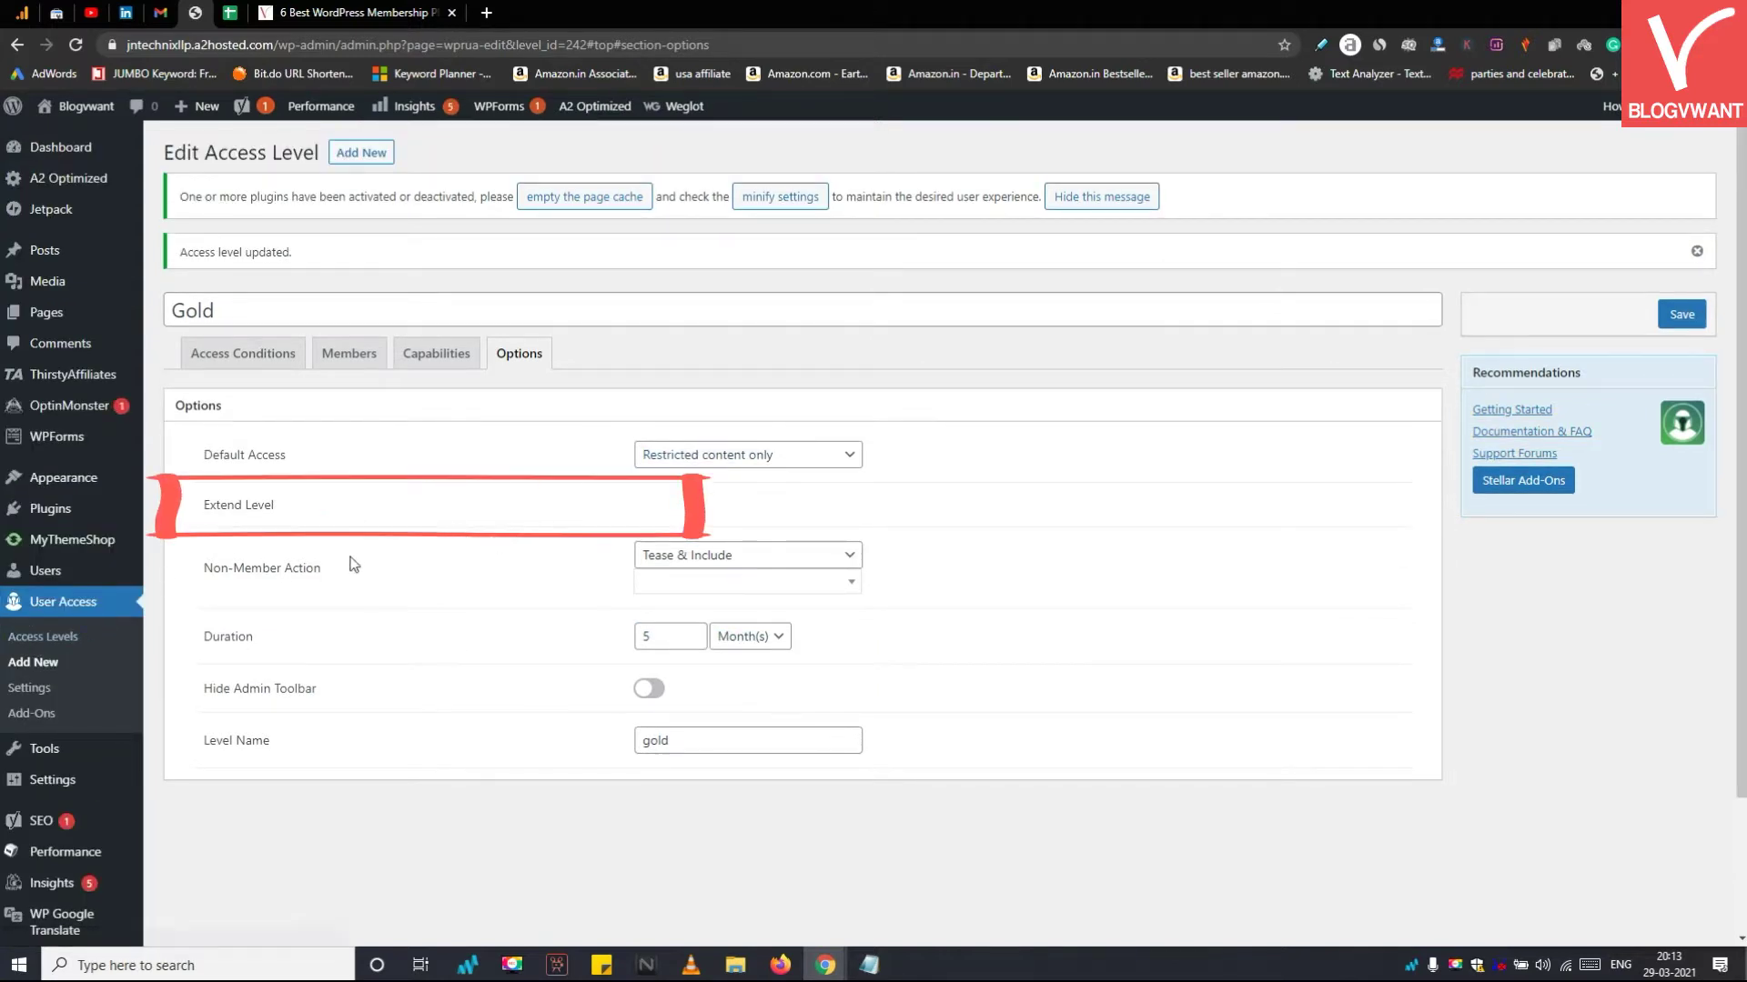
Open the options of the mini2 access level and set it to extend the Gold level
{"action": "left_click", "coordinate": [45, 639]}
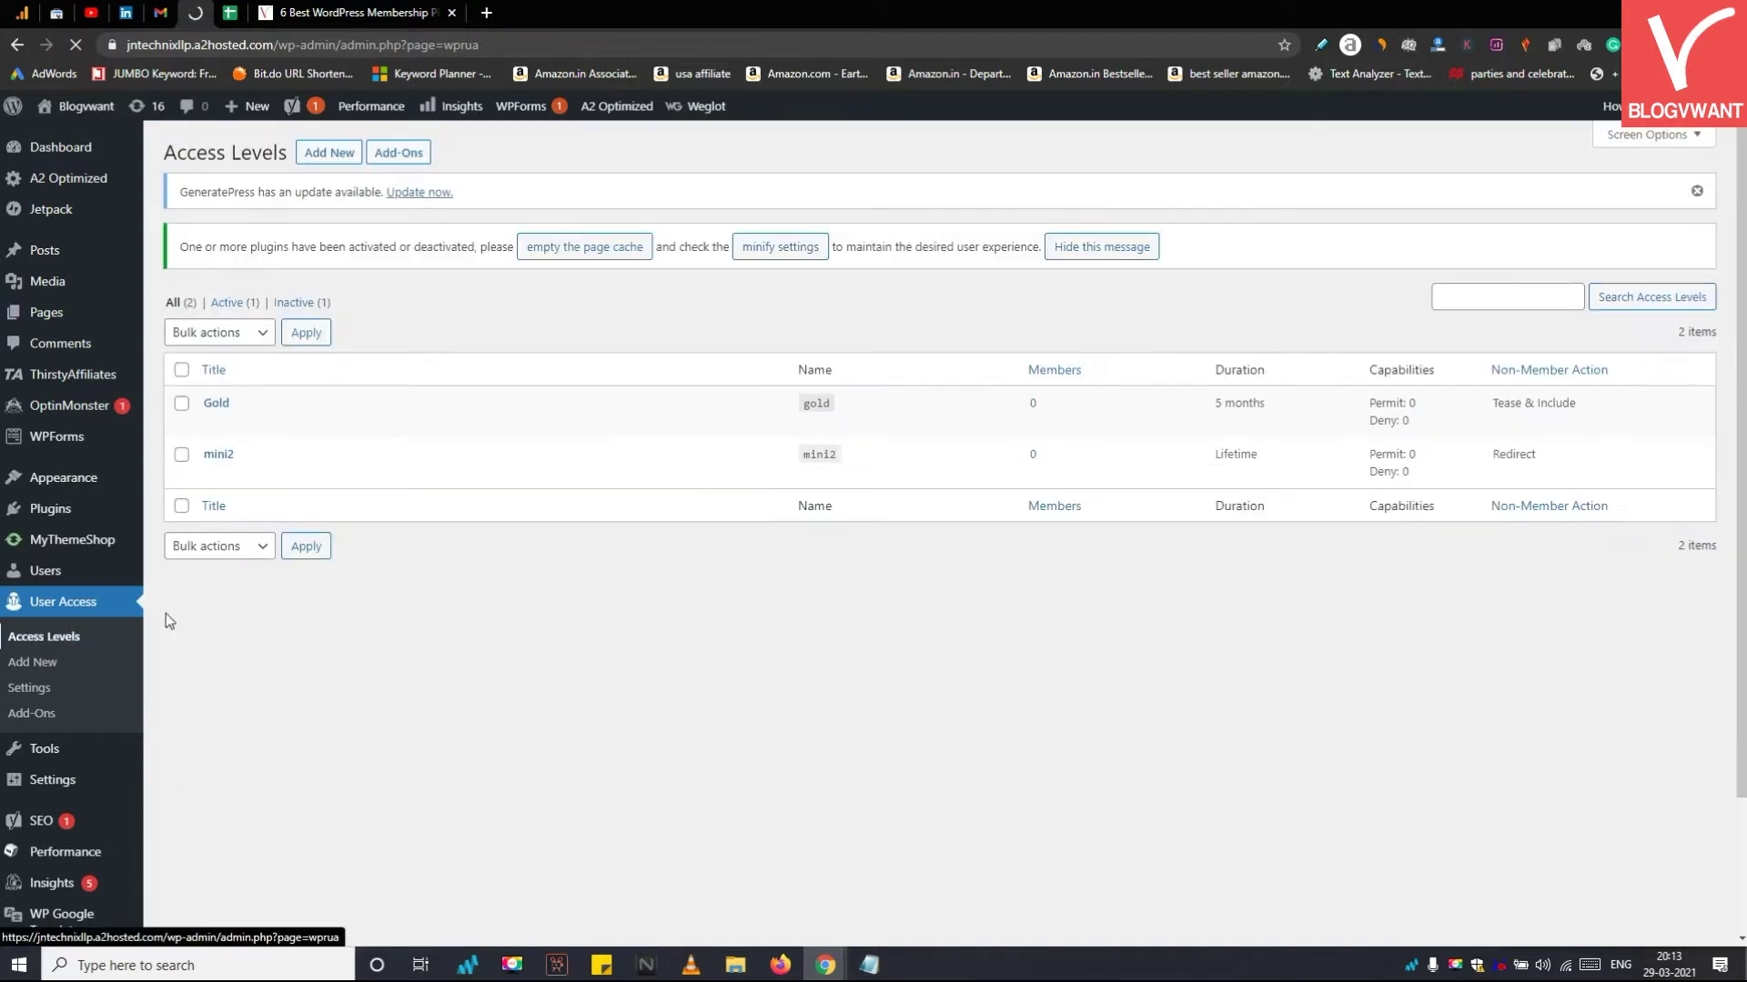
{"action": "left_click", "coordinate": [212, 474]}
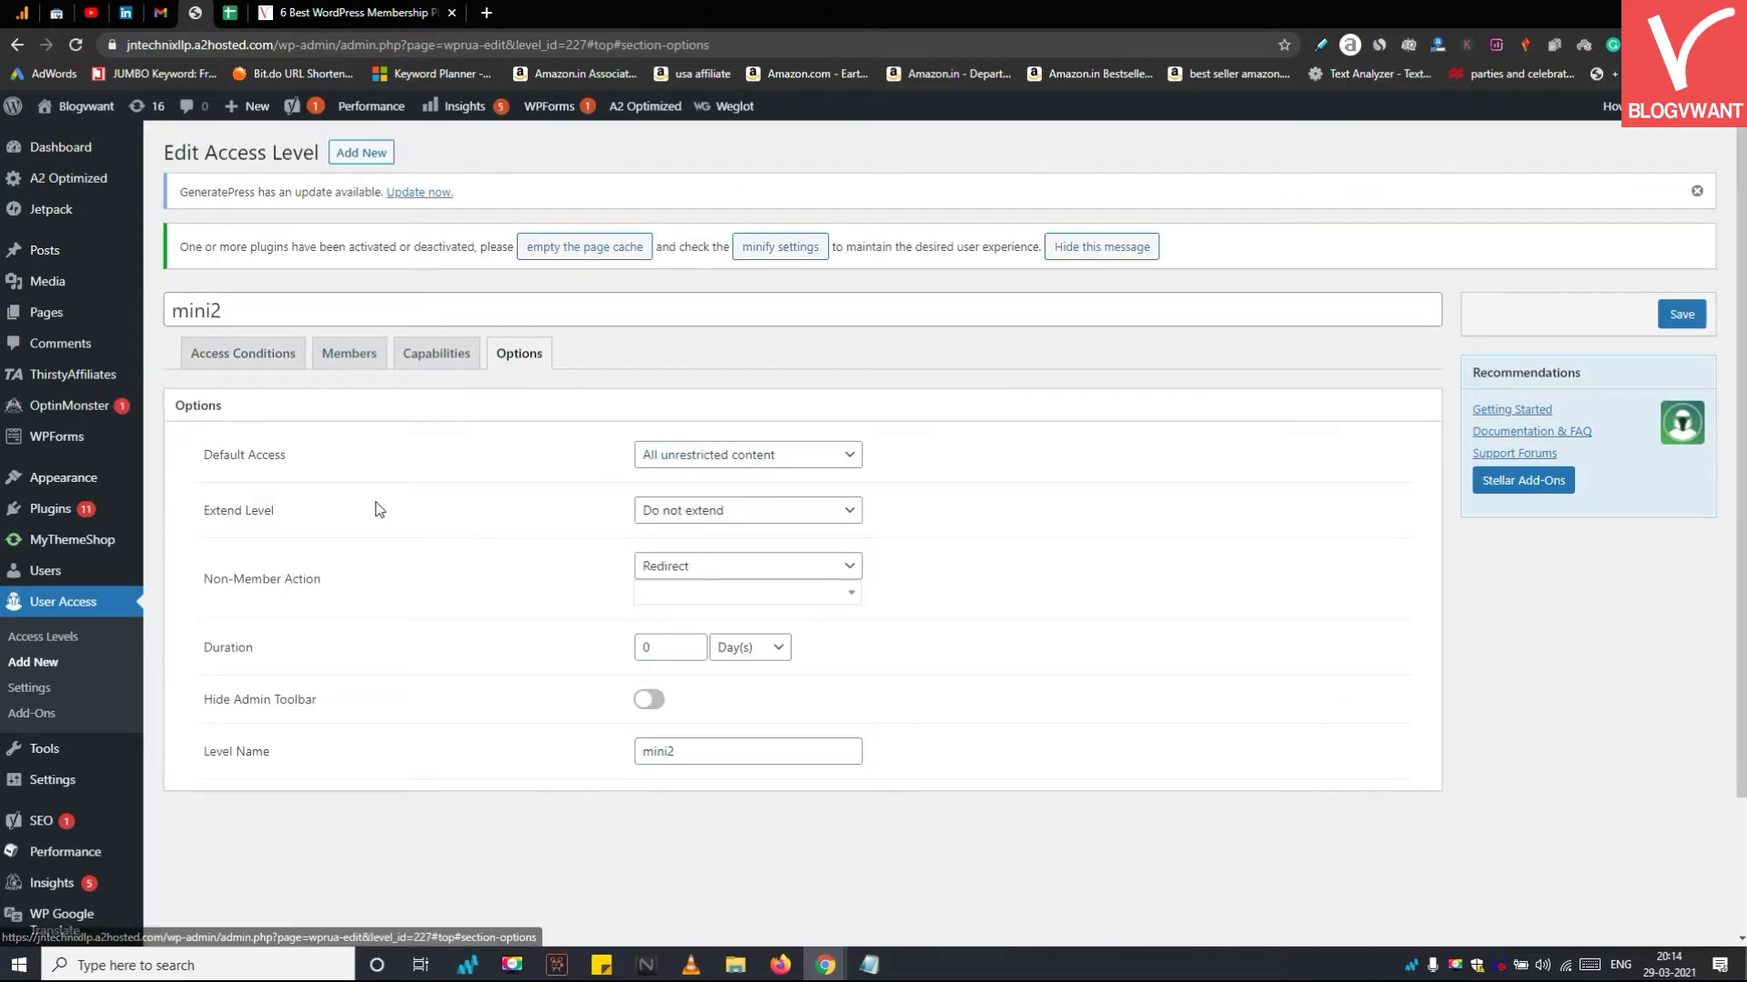
{"action": "left_click_drag", "start_coordinate": [199, 511], "coordinate": [283, 514]}
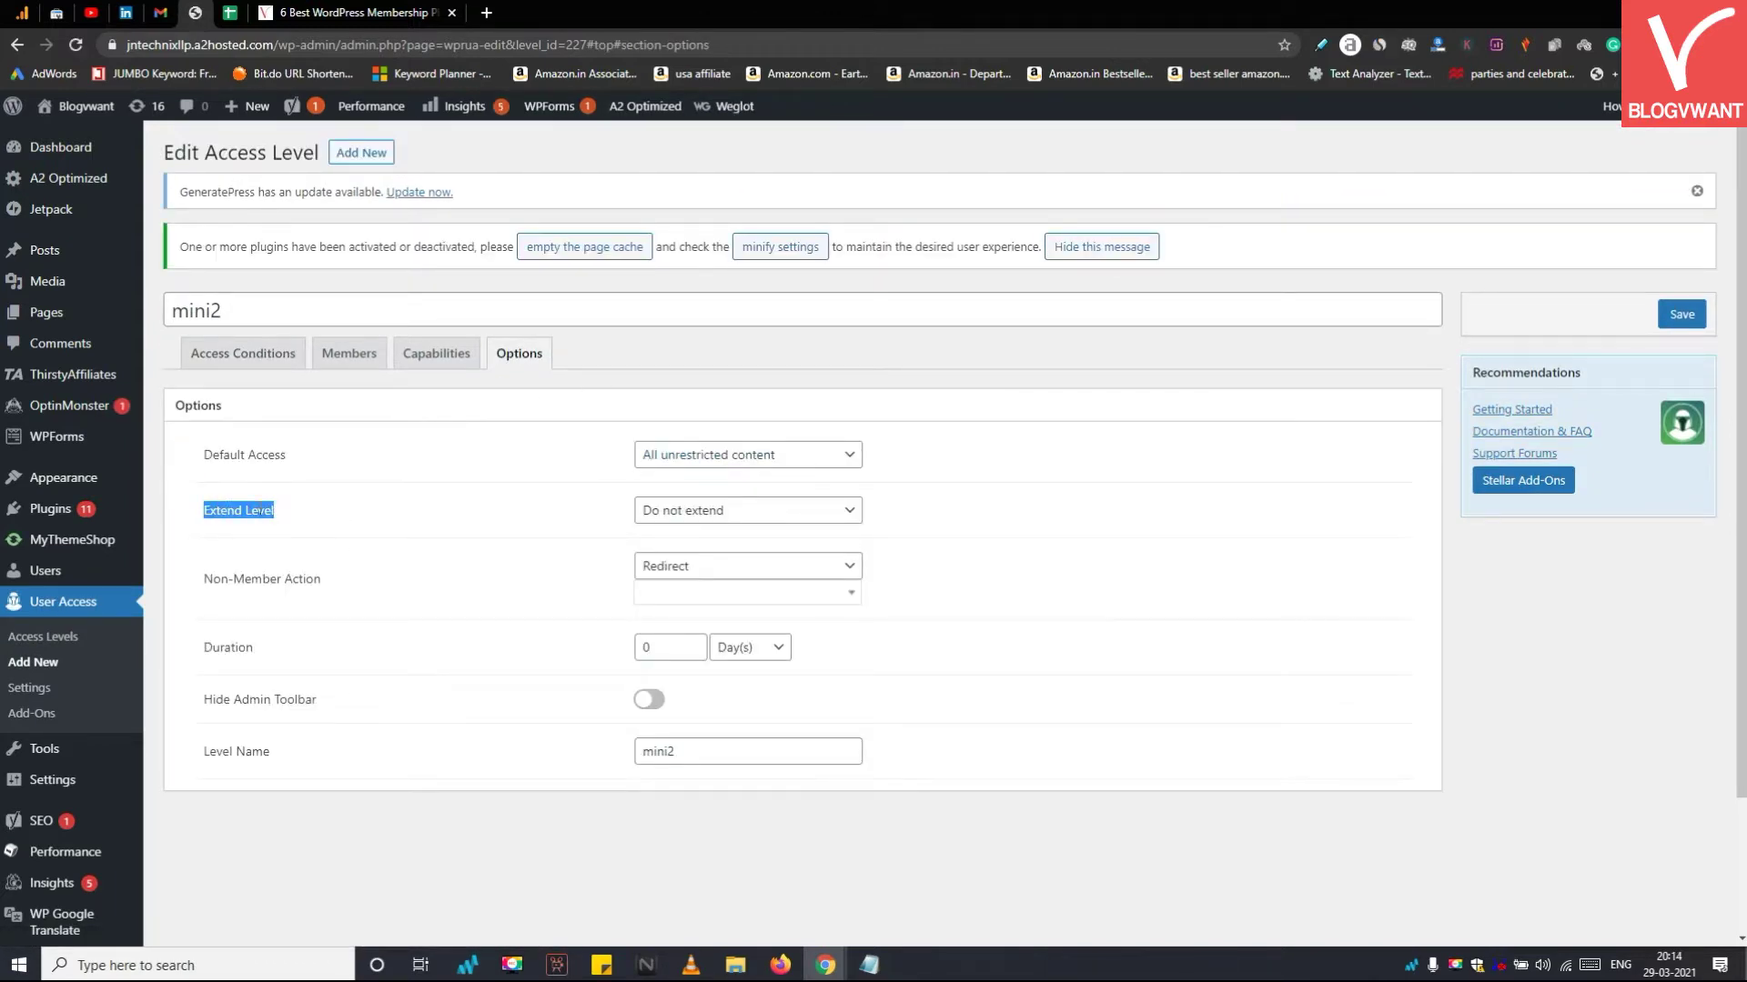
{"action": "left_click", "coordinate": [655, 514]}
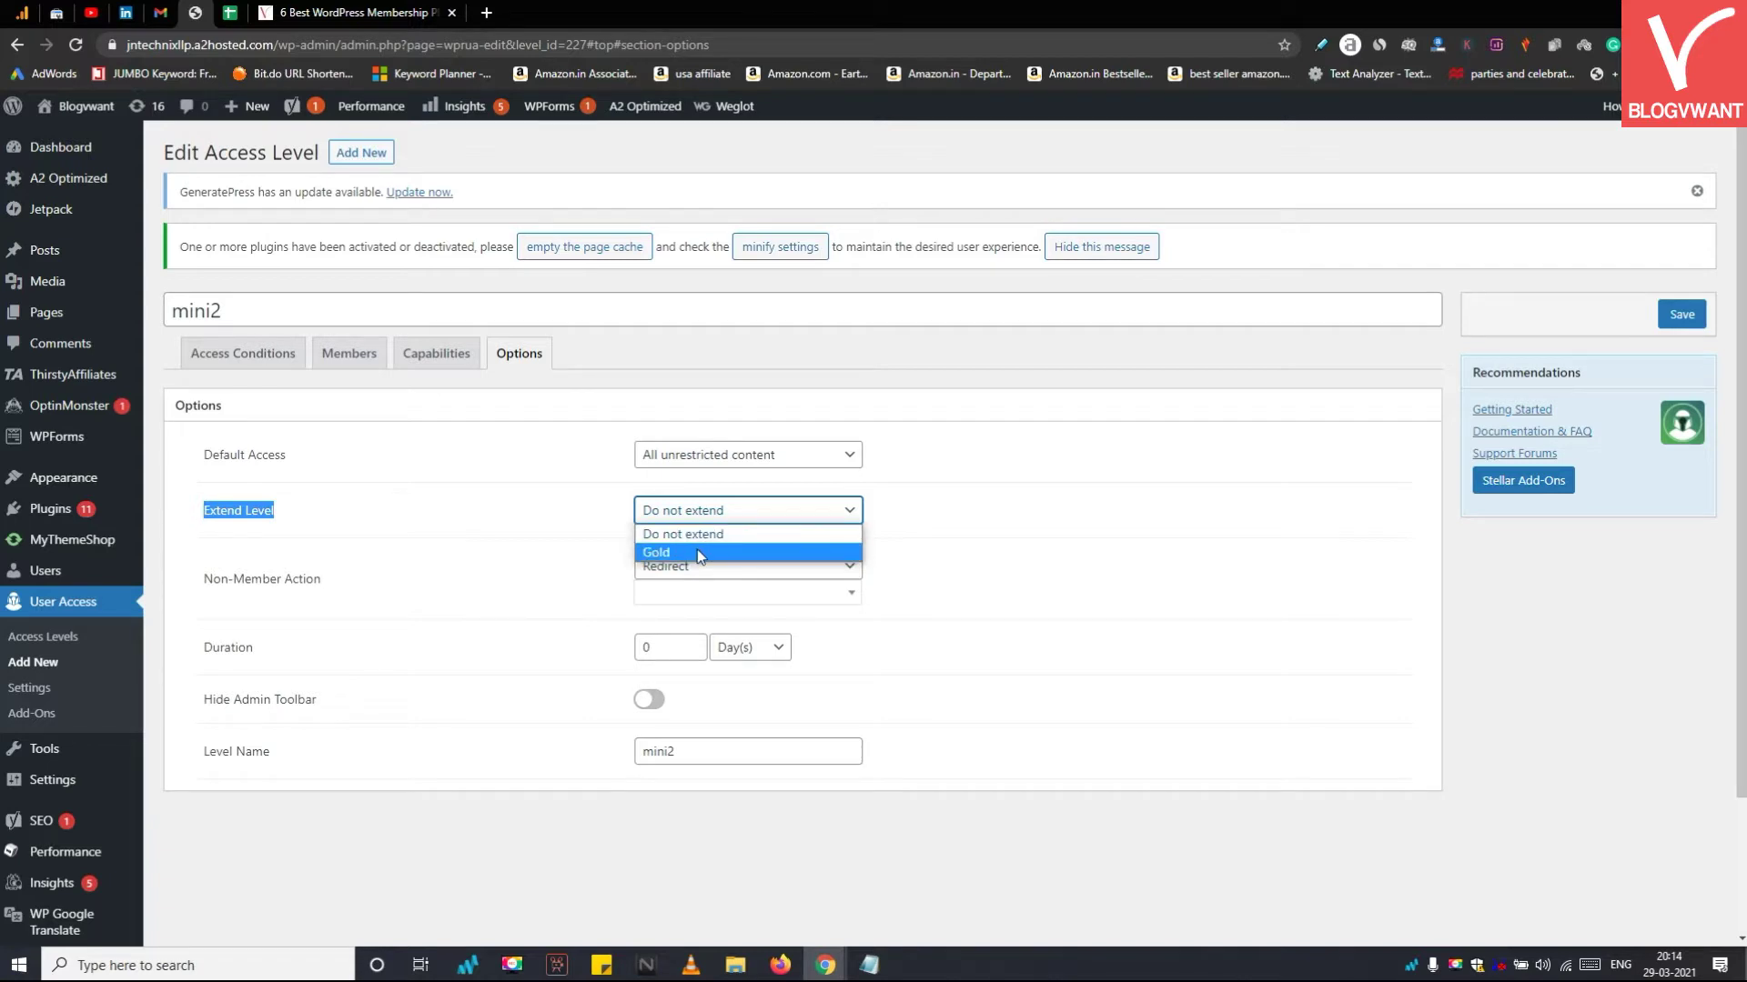
{"action": "left_click", "coordinate": [698, 555]}
{"action": "left_click", "coordinate": [702, 511]}
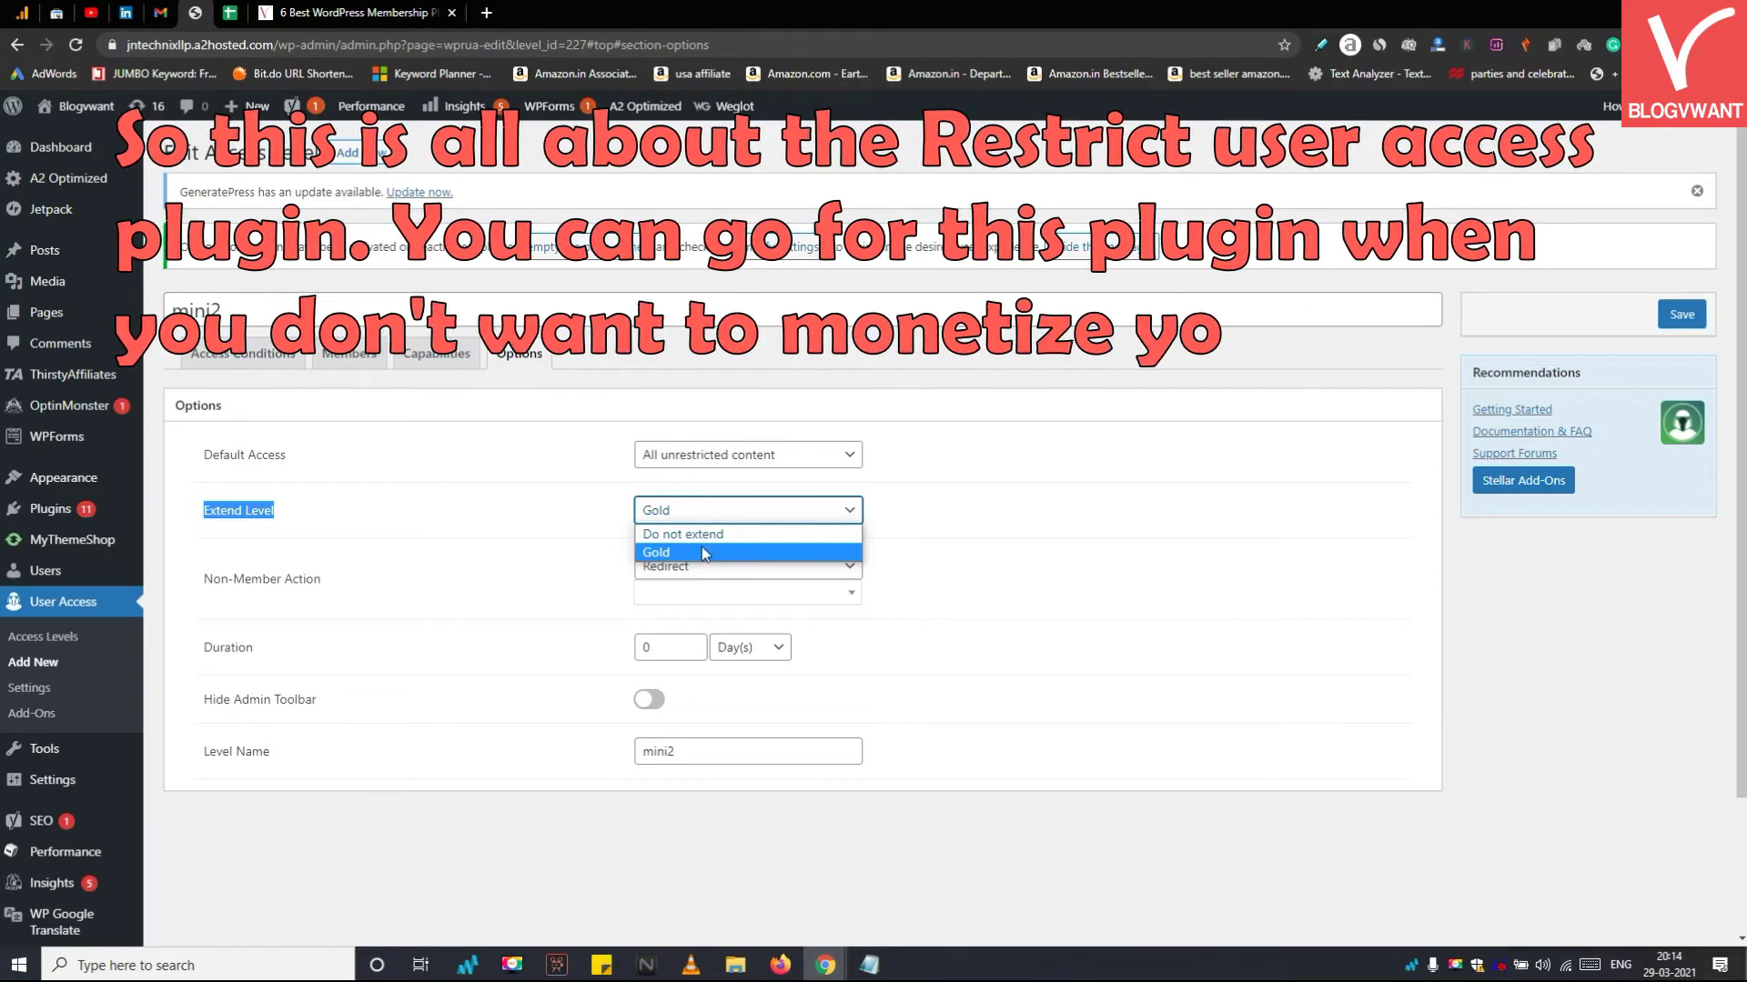
{"action": "left_click", "coordinate": [659, 515]}
{"action": "left_click", "coordinate": [658, 515]}
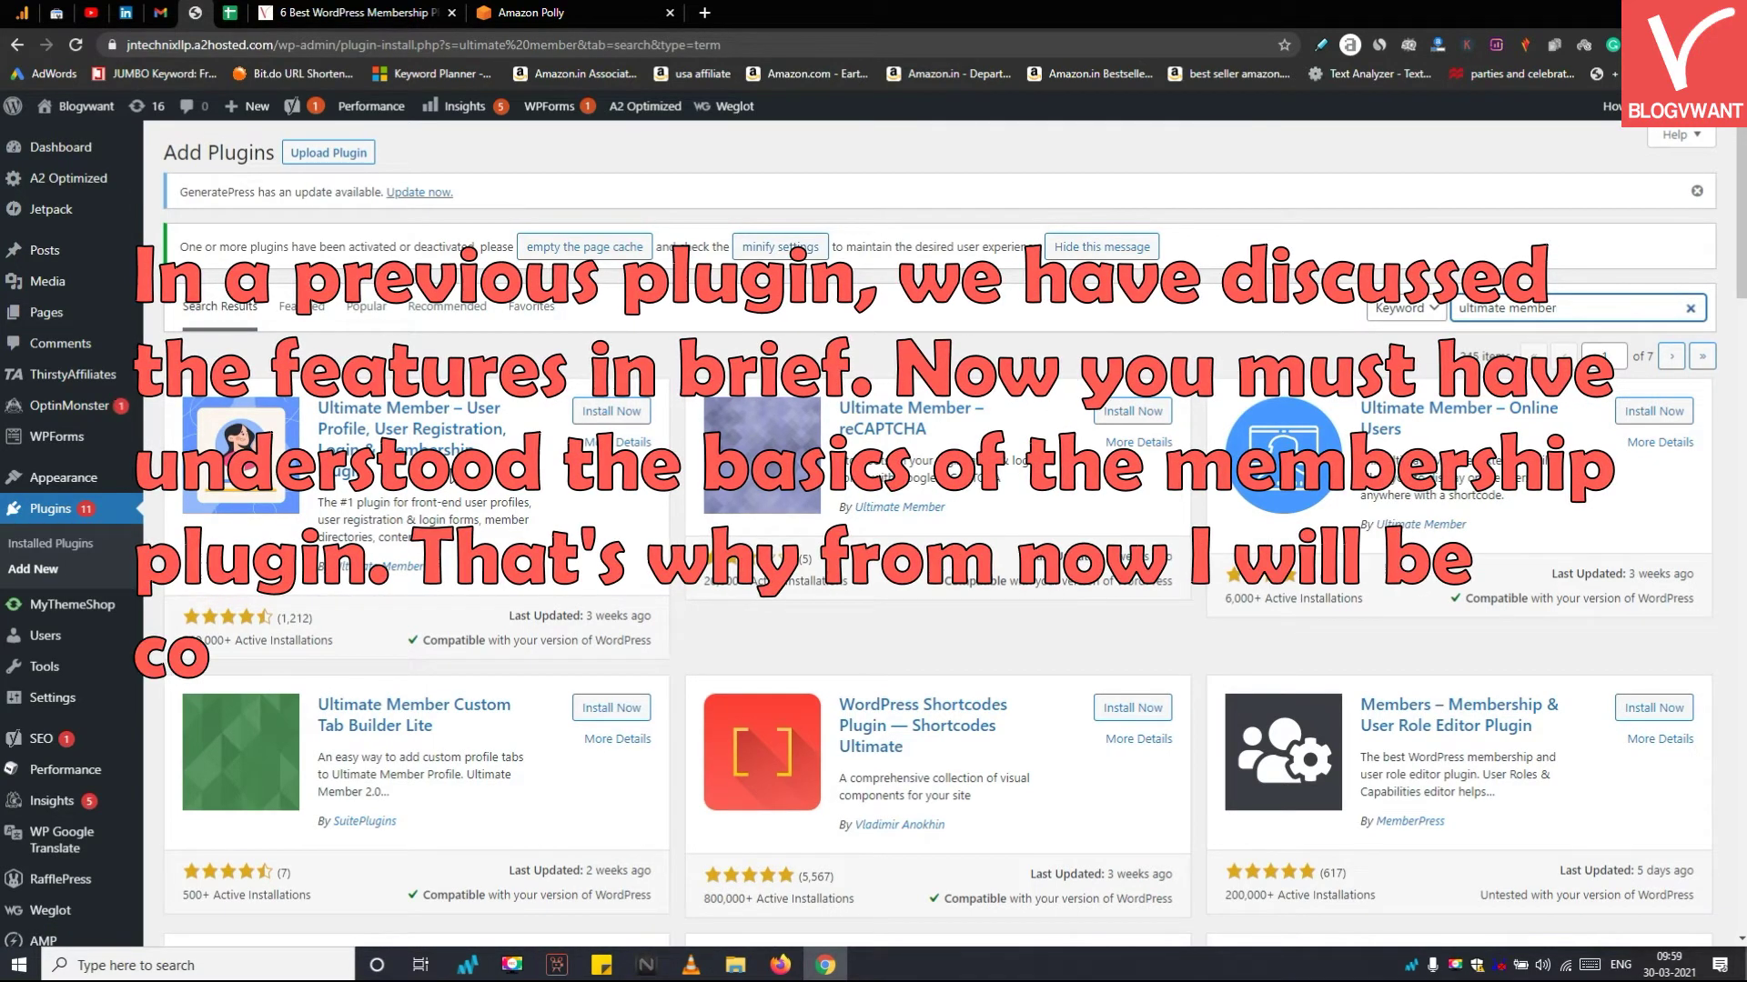
Open the details of the Ultimate Member plugin and read its description and feature list
{"action": "left_click", "coordinate": [422, 445]}
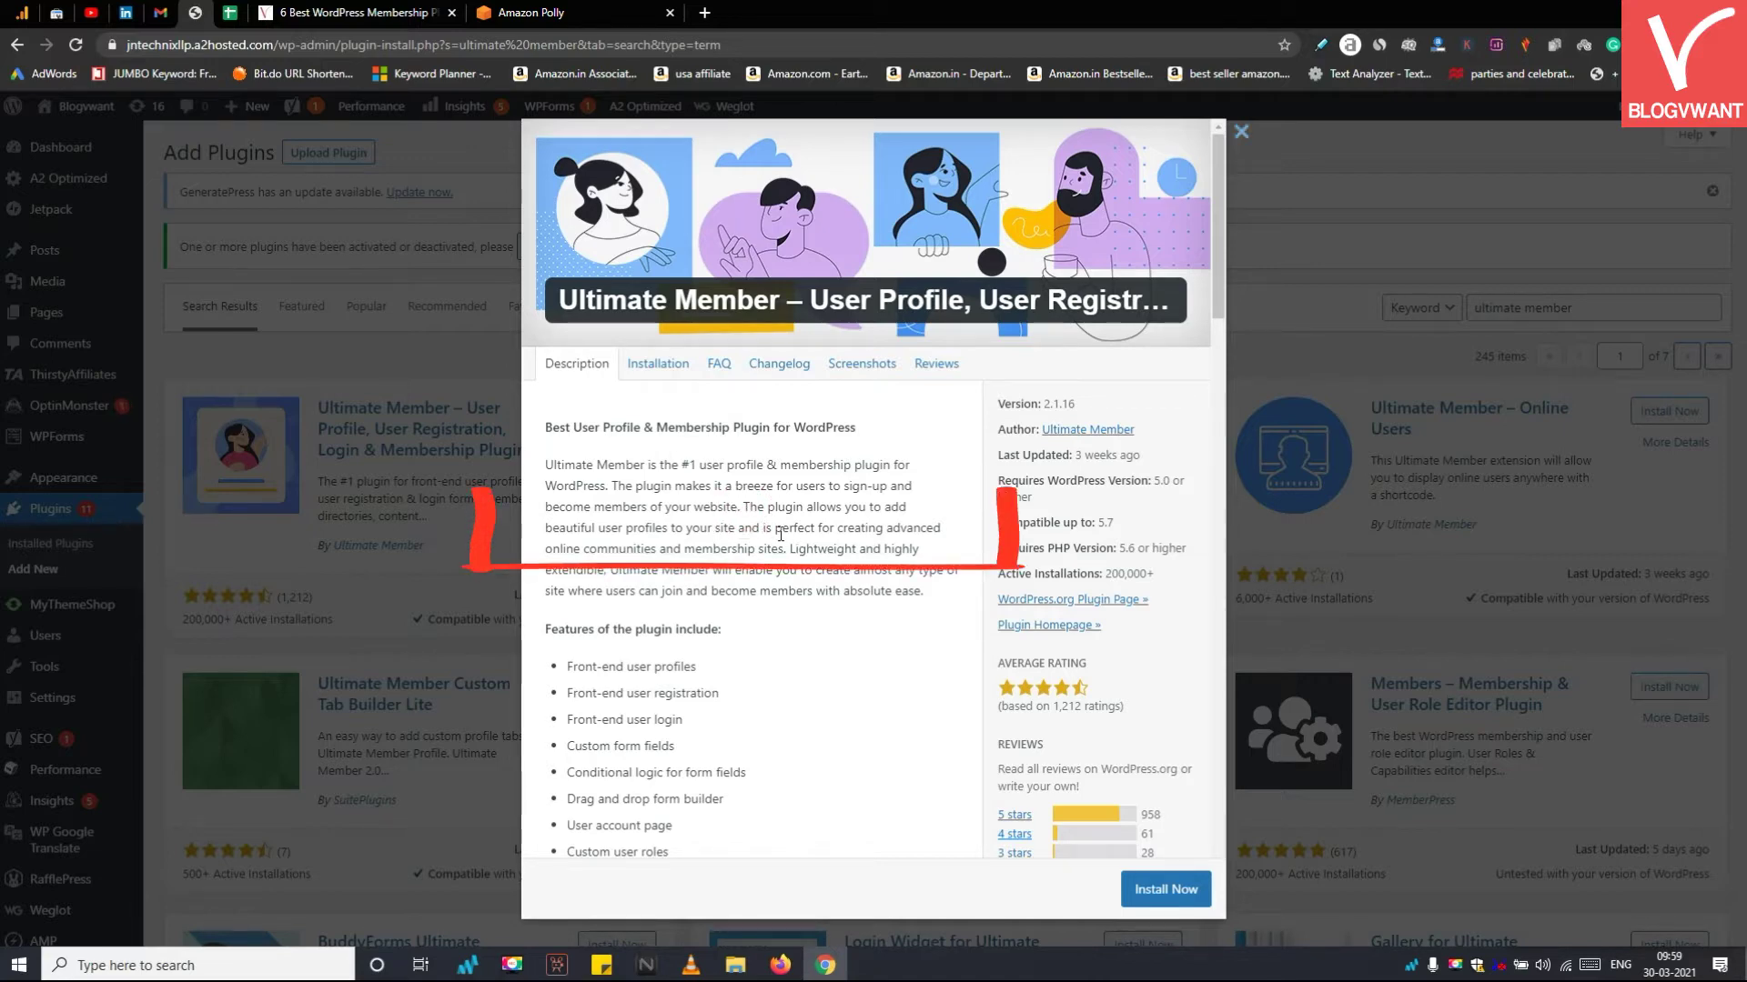
{"action": "mouse_move", "coordinate": [746, 509]}
{"action": "left_mouse_down"}
{"action": "mouse_move", "coordinate": [796, 528]}
{"action": "mouse_move", "coordinate": [801, 549]}
{"action": "left_mouse_up"}
{"action": "left_click", "coordinate": [755, 523]}
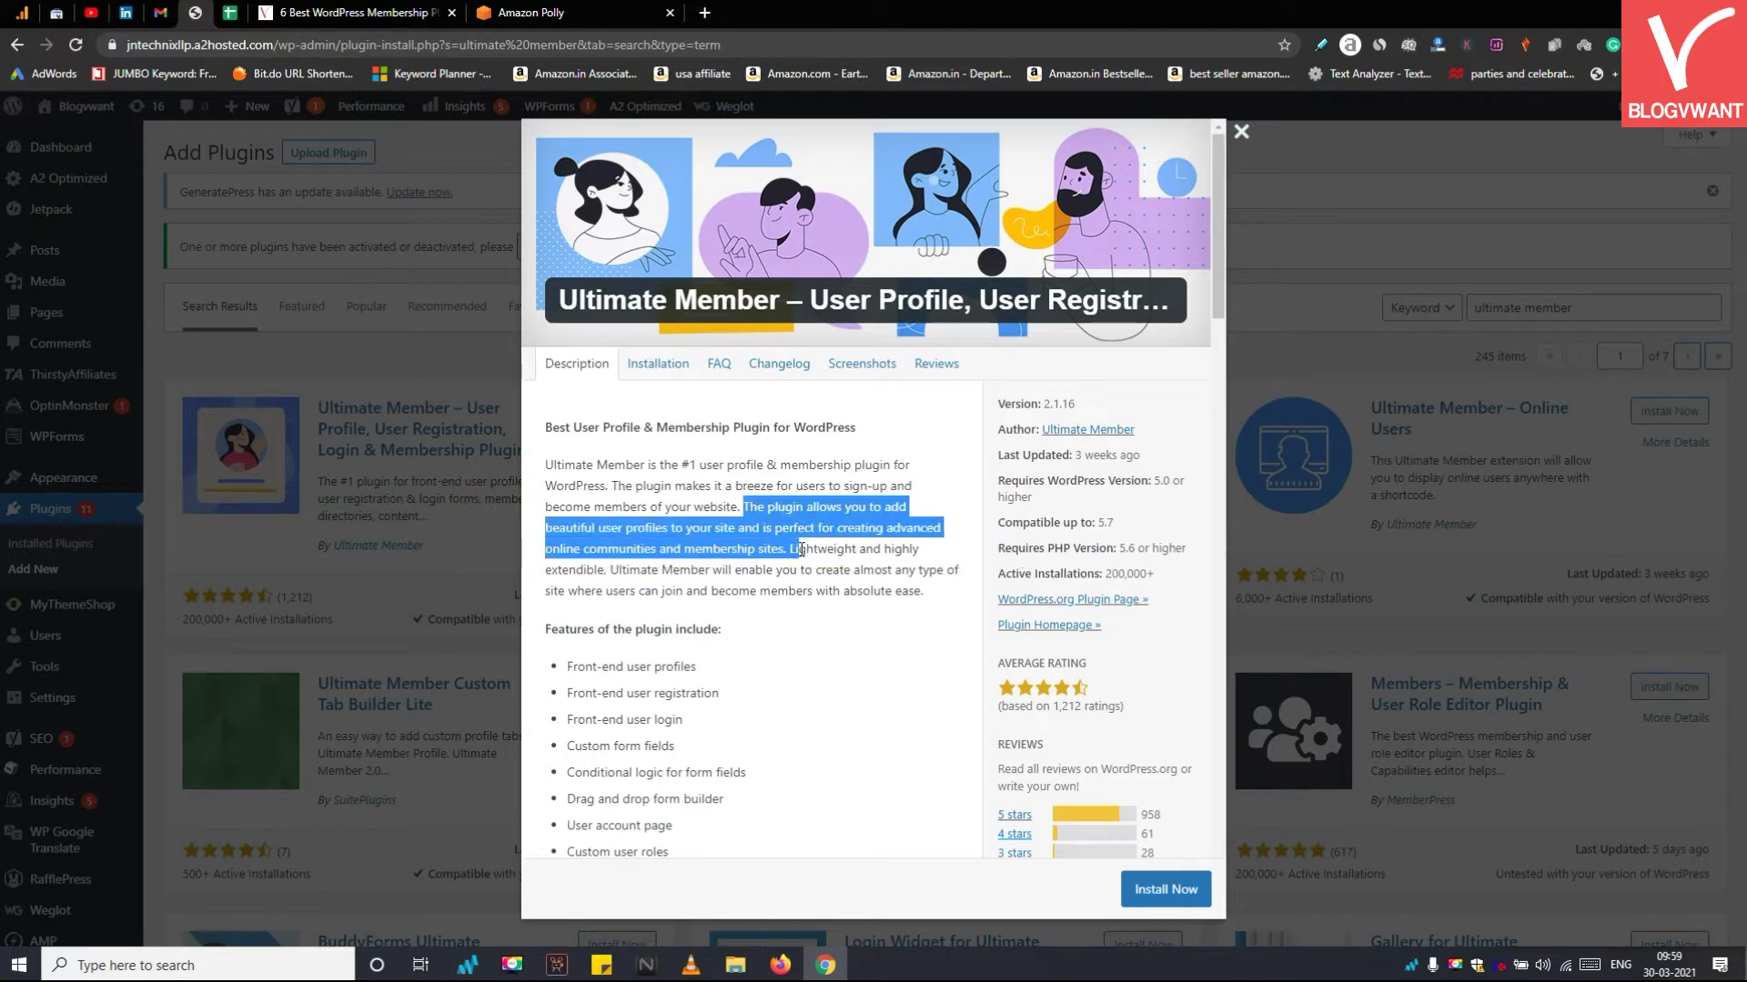
{"action": "left_click", "coordinate": [765, 528]}
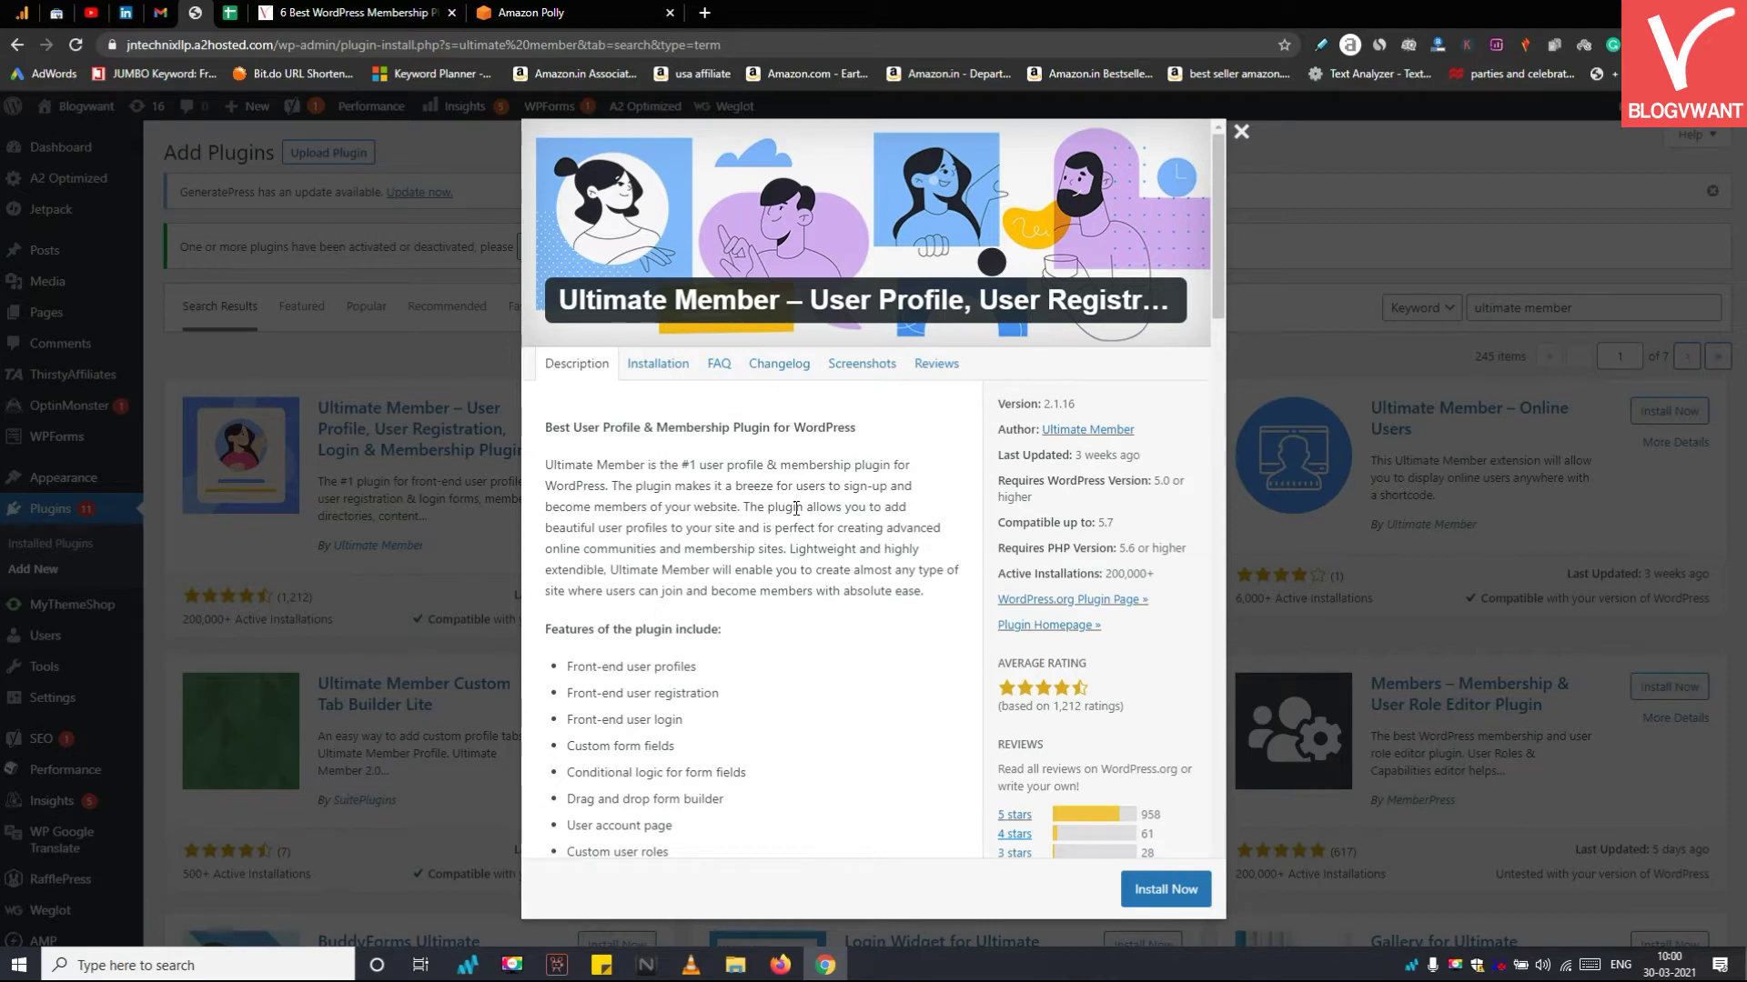
{"action": "left_click_drag", "start_coordinate": [791, 551], "coordinate": [910, 596]}
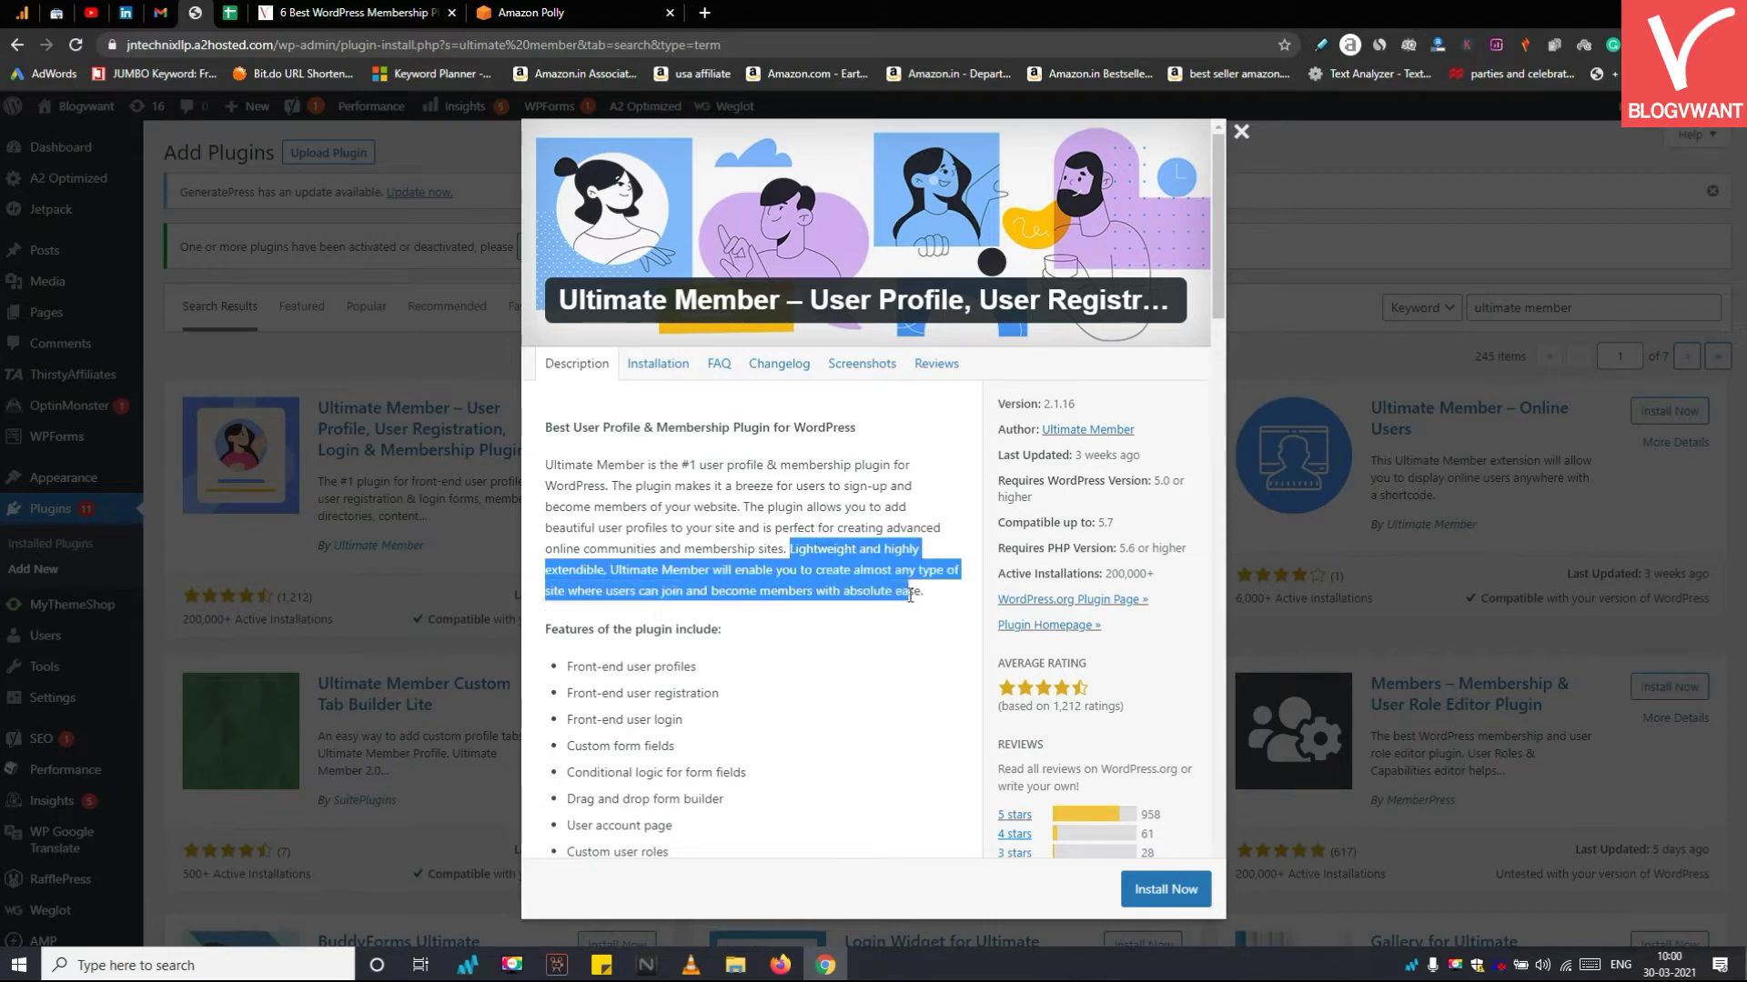
{"action": "left_click", "coordinate": [869, 615]}
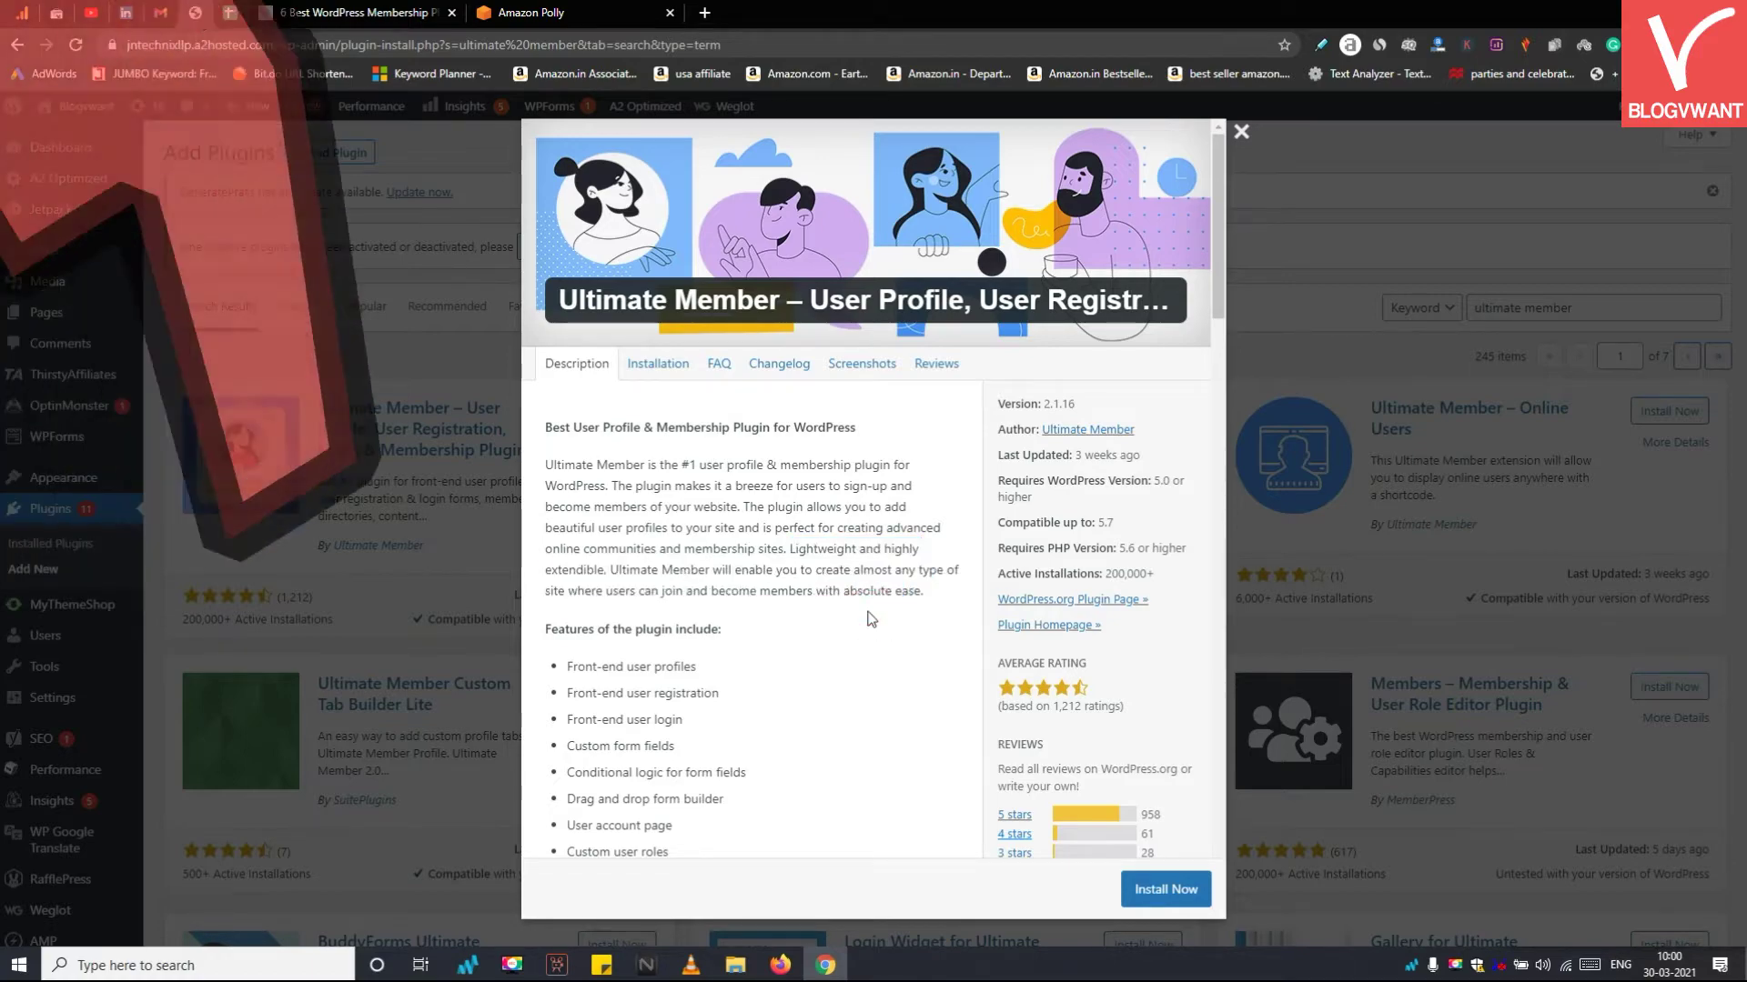
{"action": "scroll", "coordinate": [871, 619], "scroll_direction": "down", "scroll_amount": 1}
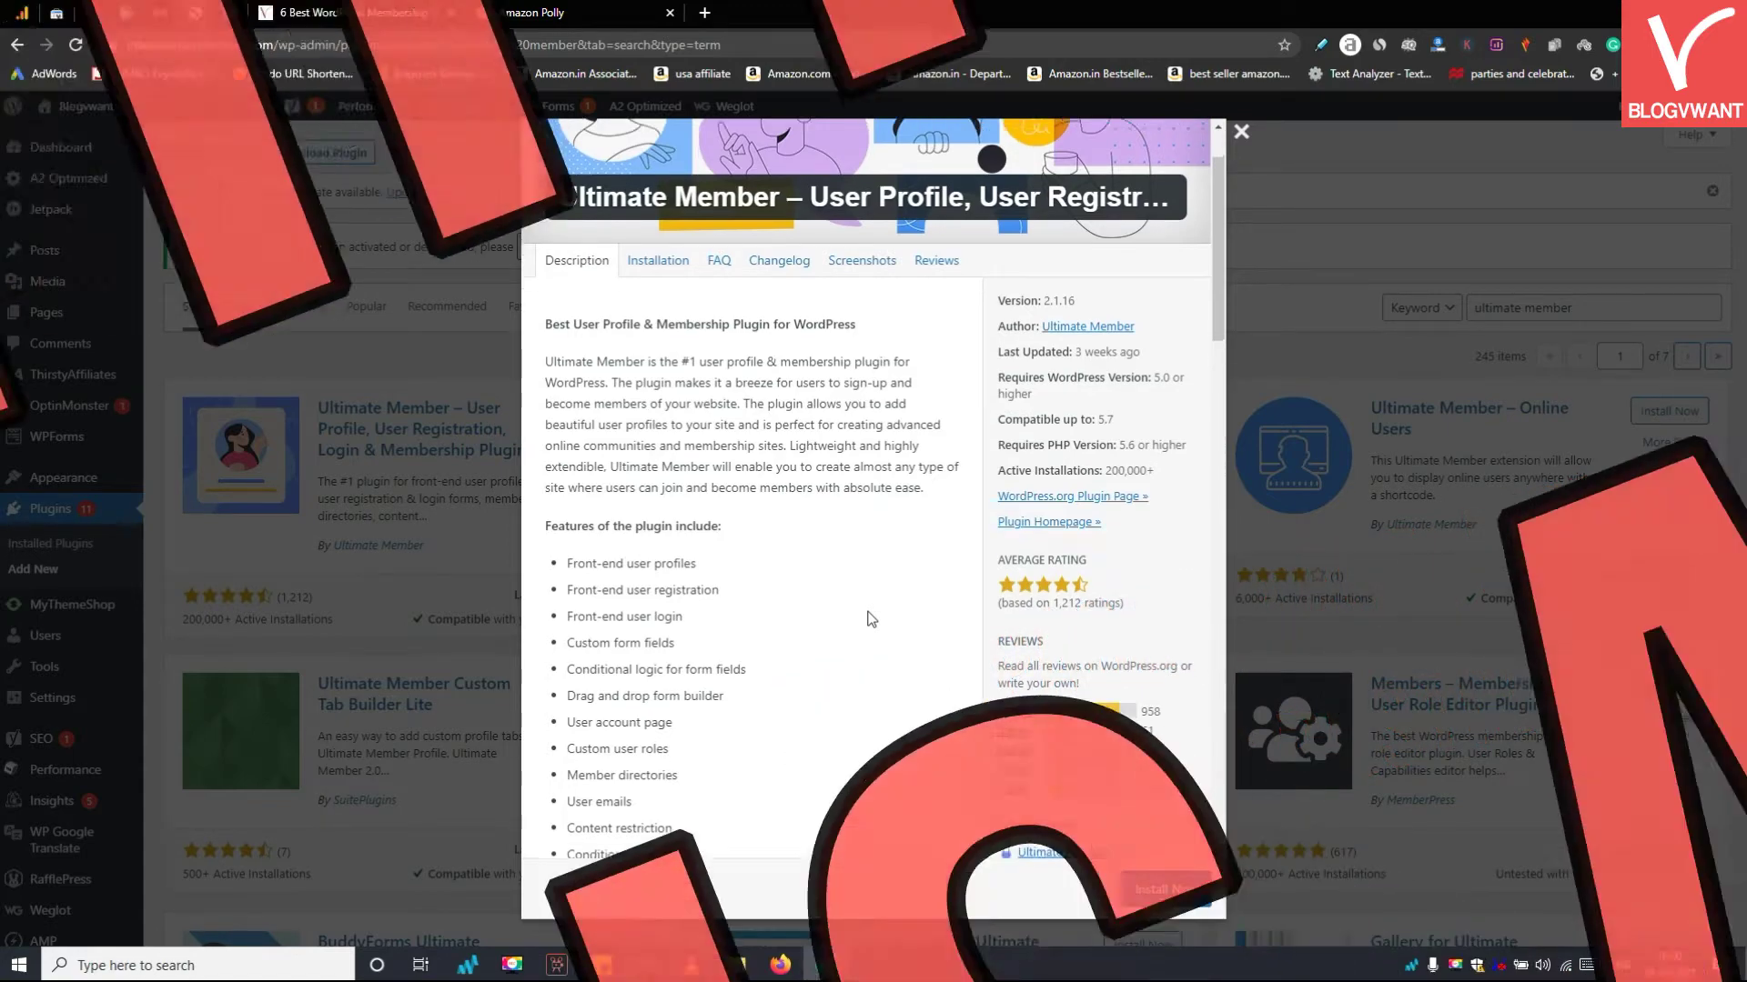
{"action": "scroll", "coordinate": [871, 618], "scroll_direction": "down", "scroll_amount": 1}
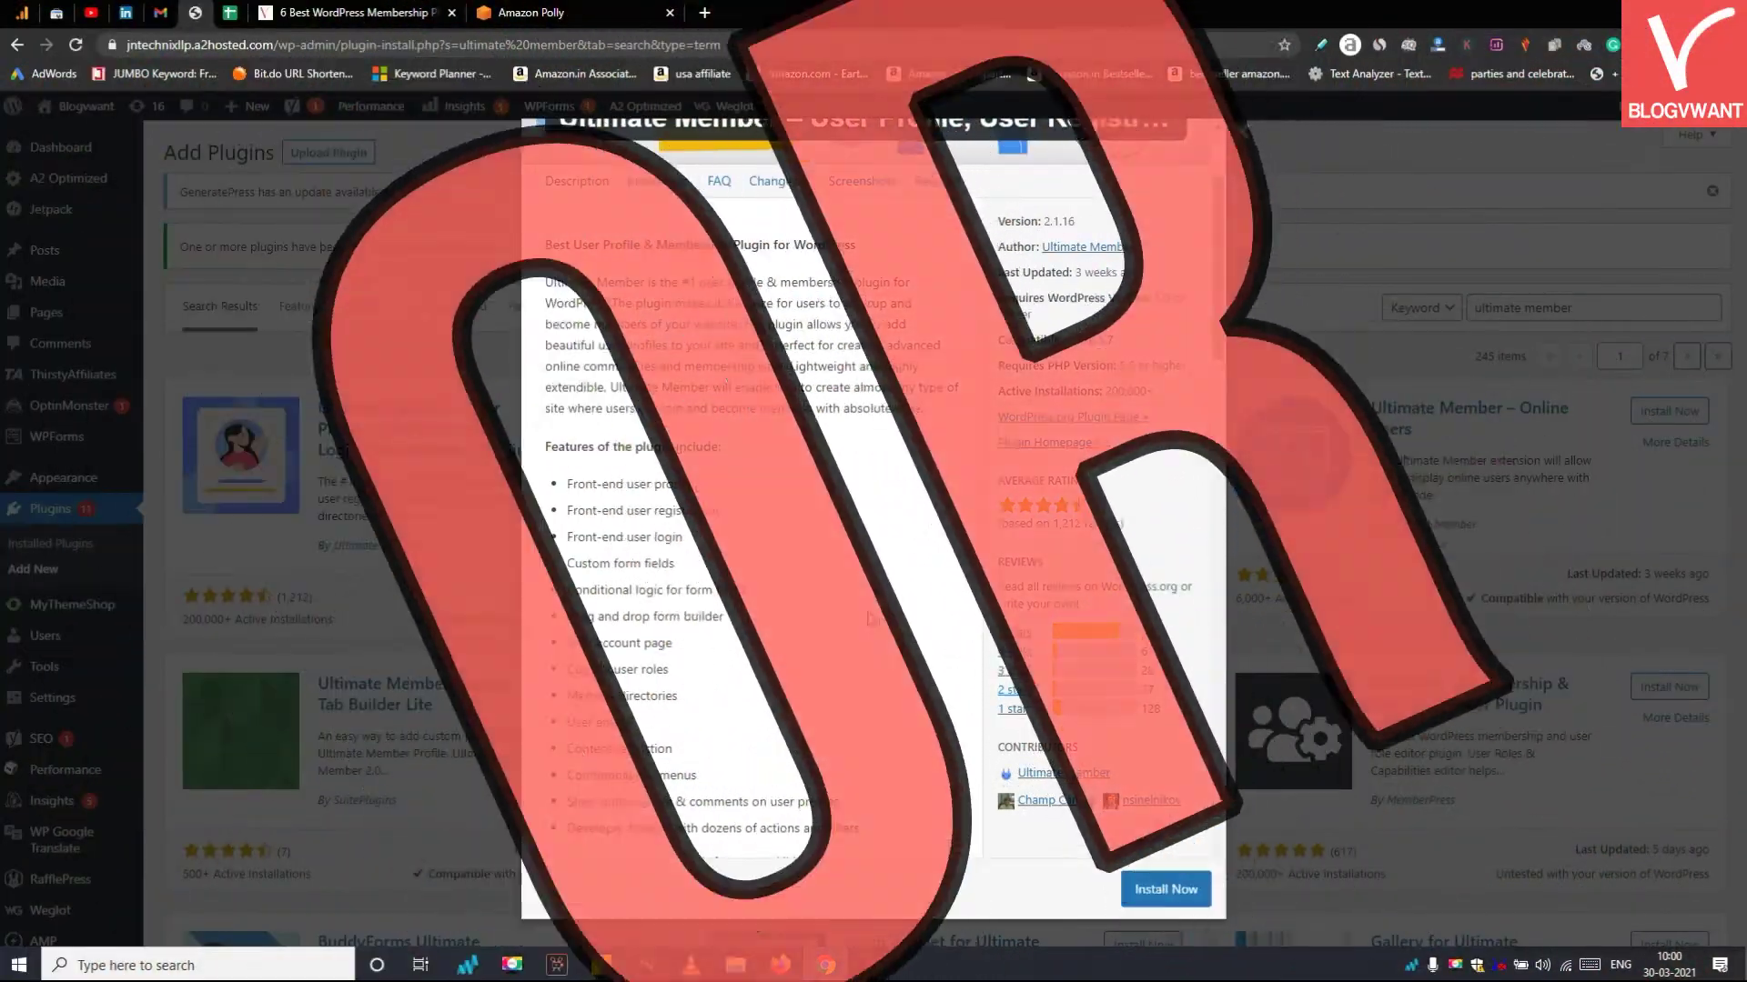
{"action": "scroll", "coordinate": [869, 619], "scroll_direction": "down", "scroll_amount": 1}
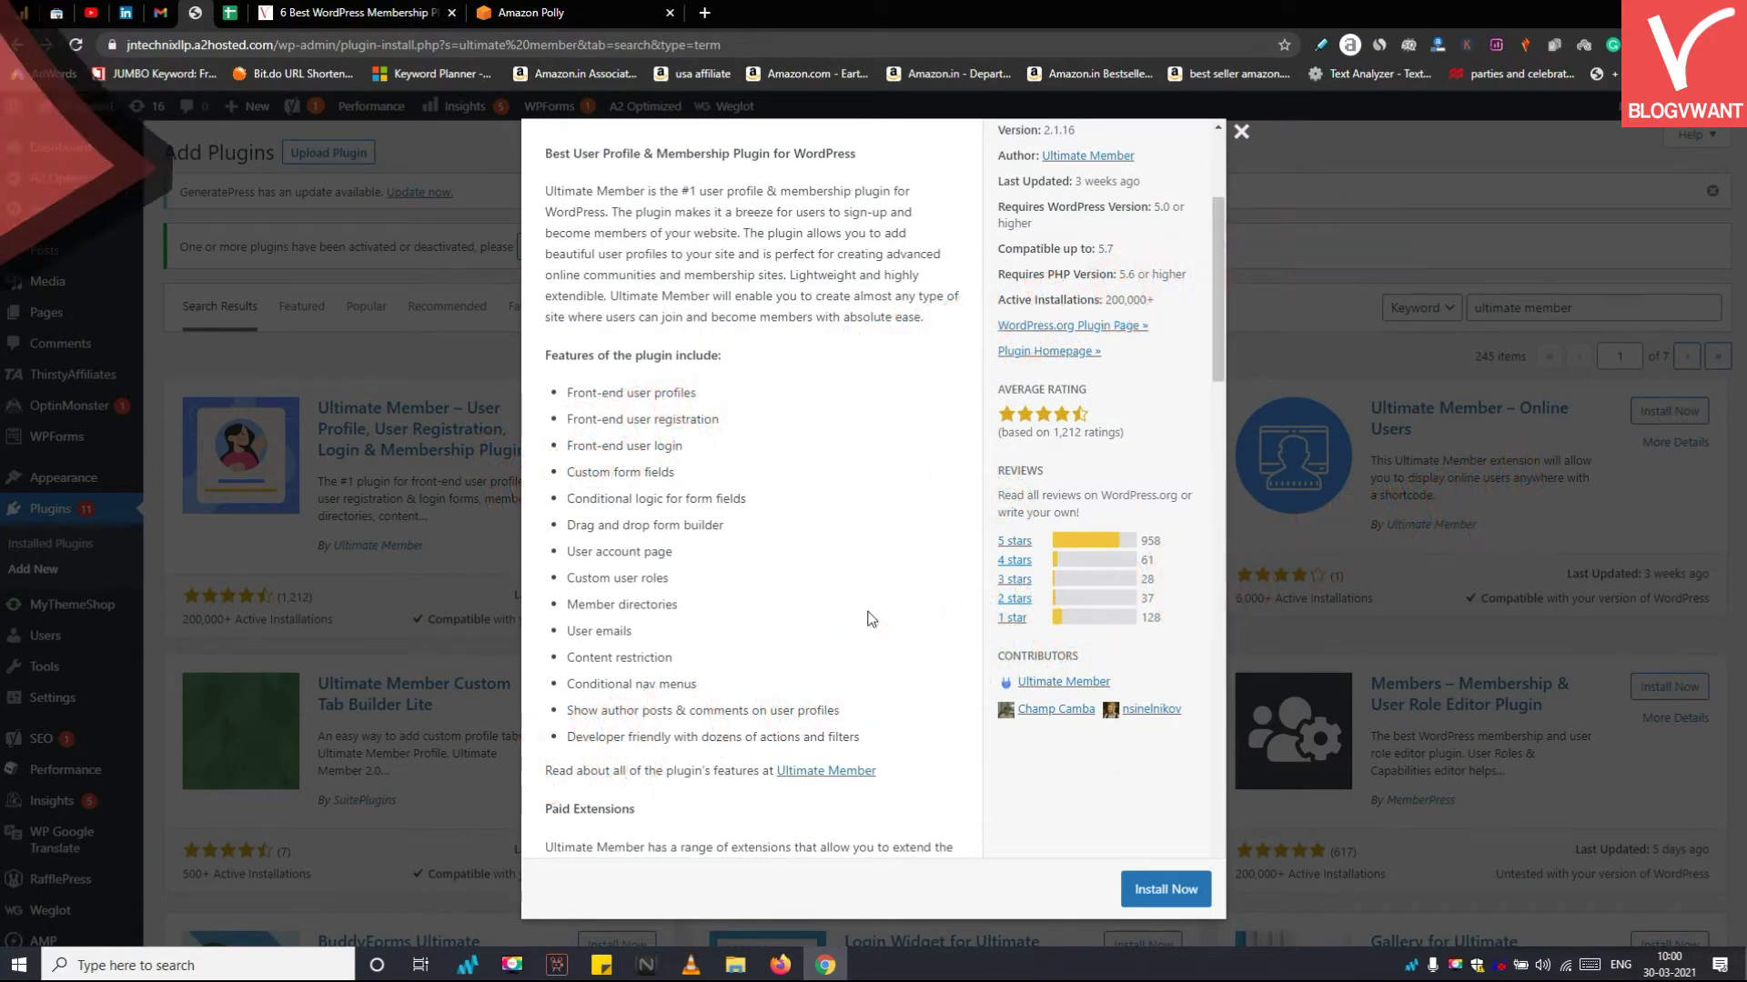
{"action": "scroll", "coordinate": [870, 618], "scroll_direction": "down", "scroll_amount": 1}
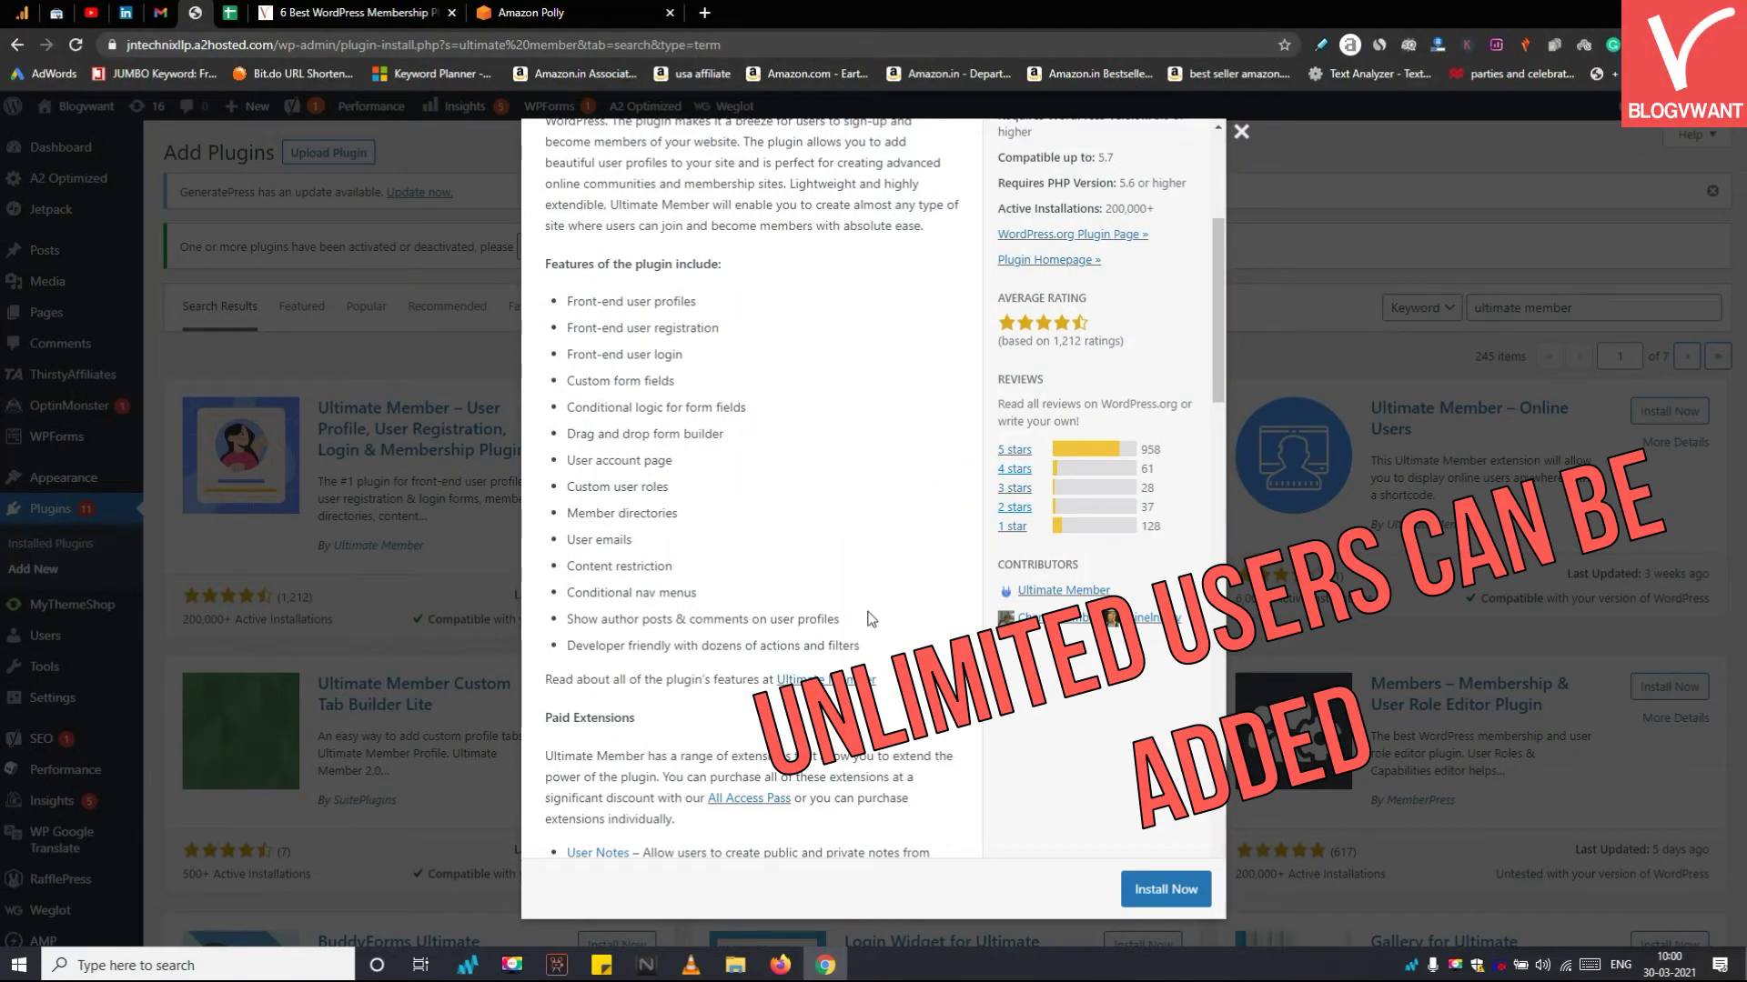
{"action": "scroll", "coordinate": [871, 619], "scroll_direction": "down", "scroll_amount": 1}
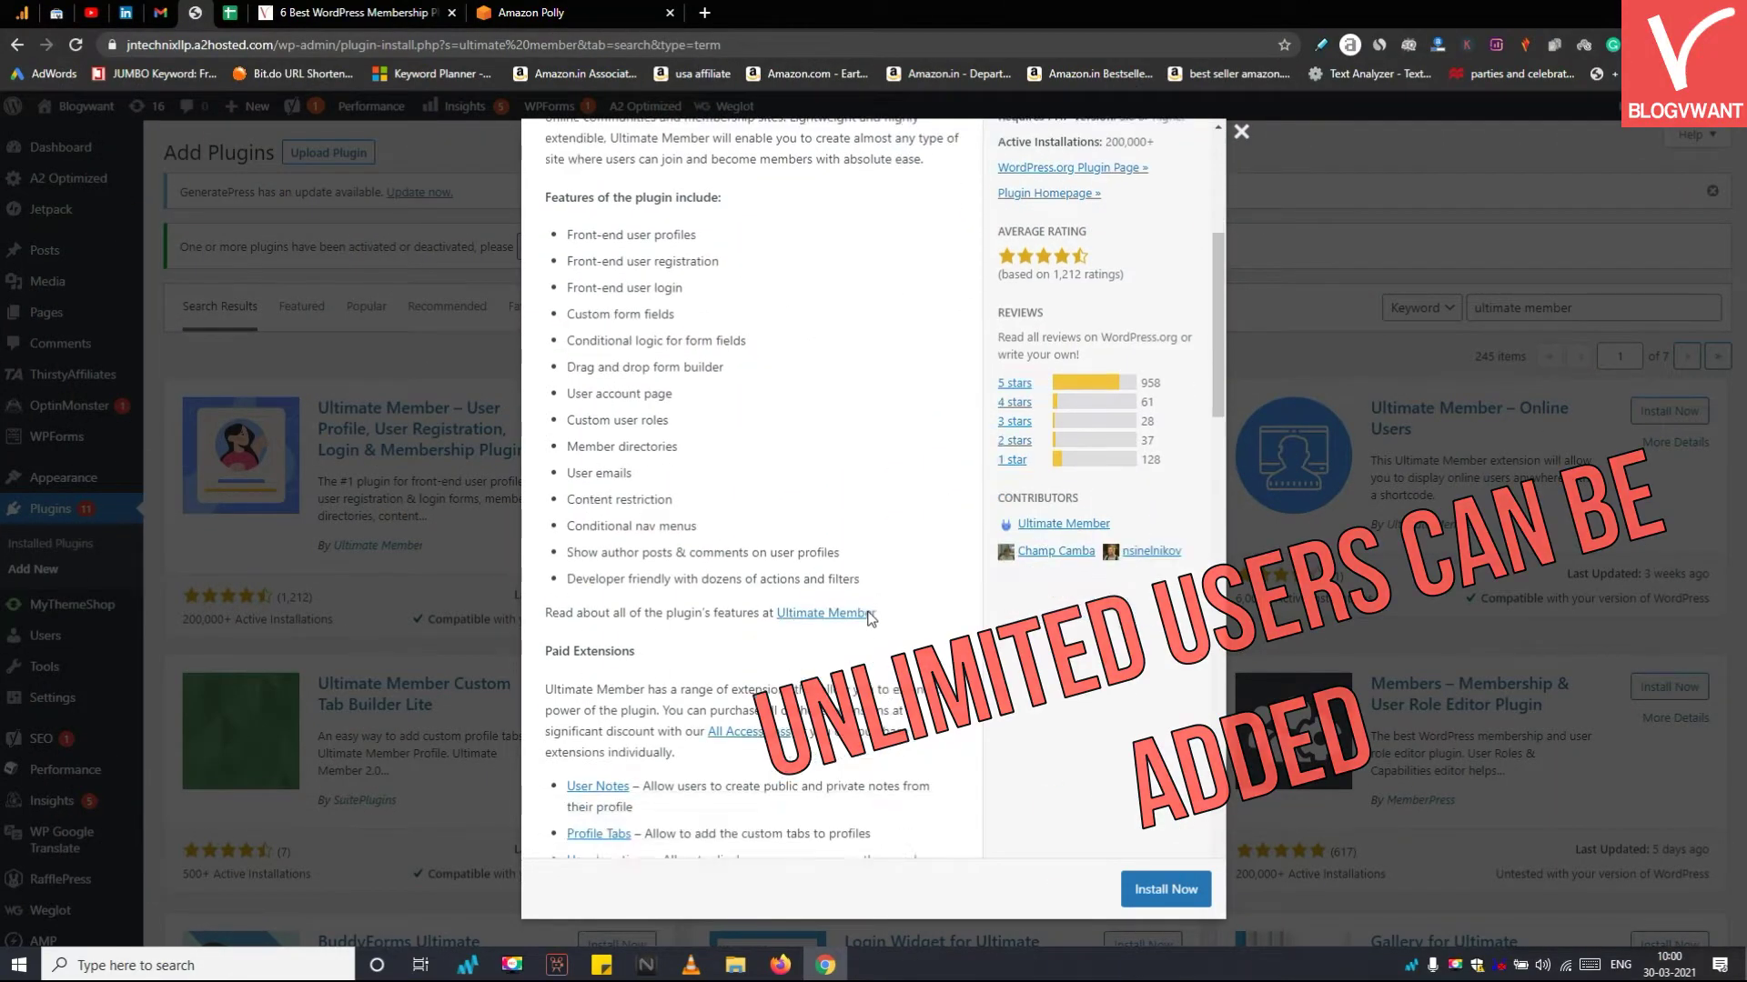
Examine the paid and free extensions listed in the Ultimate Member plugin description
{"action": "scroll", "coordinate": [871, 619], "scroll_direction": "down", "scroll_amount": 4}
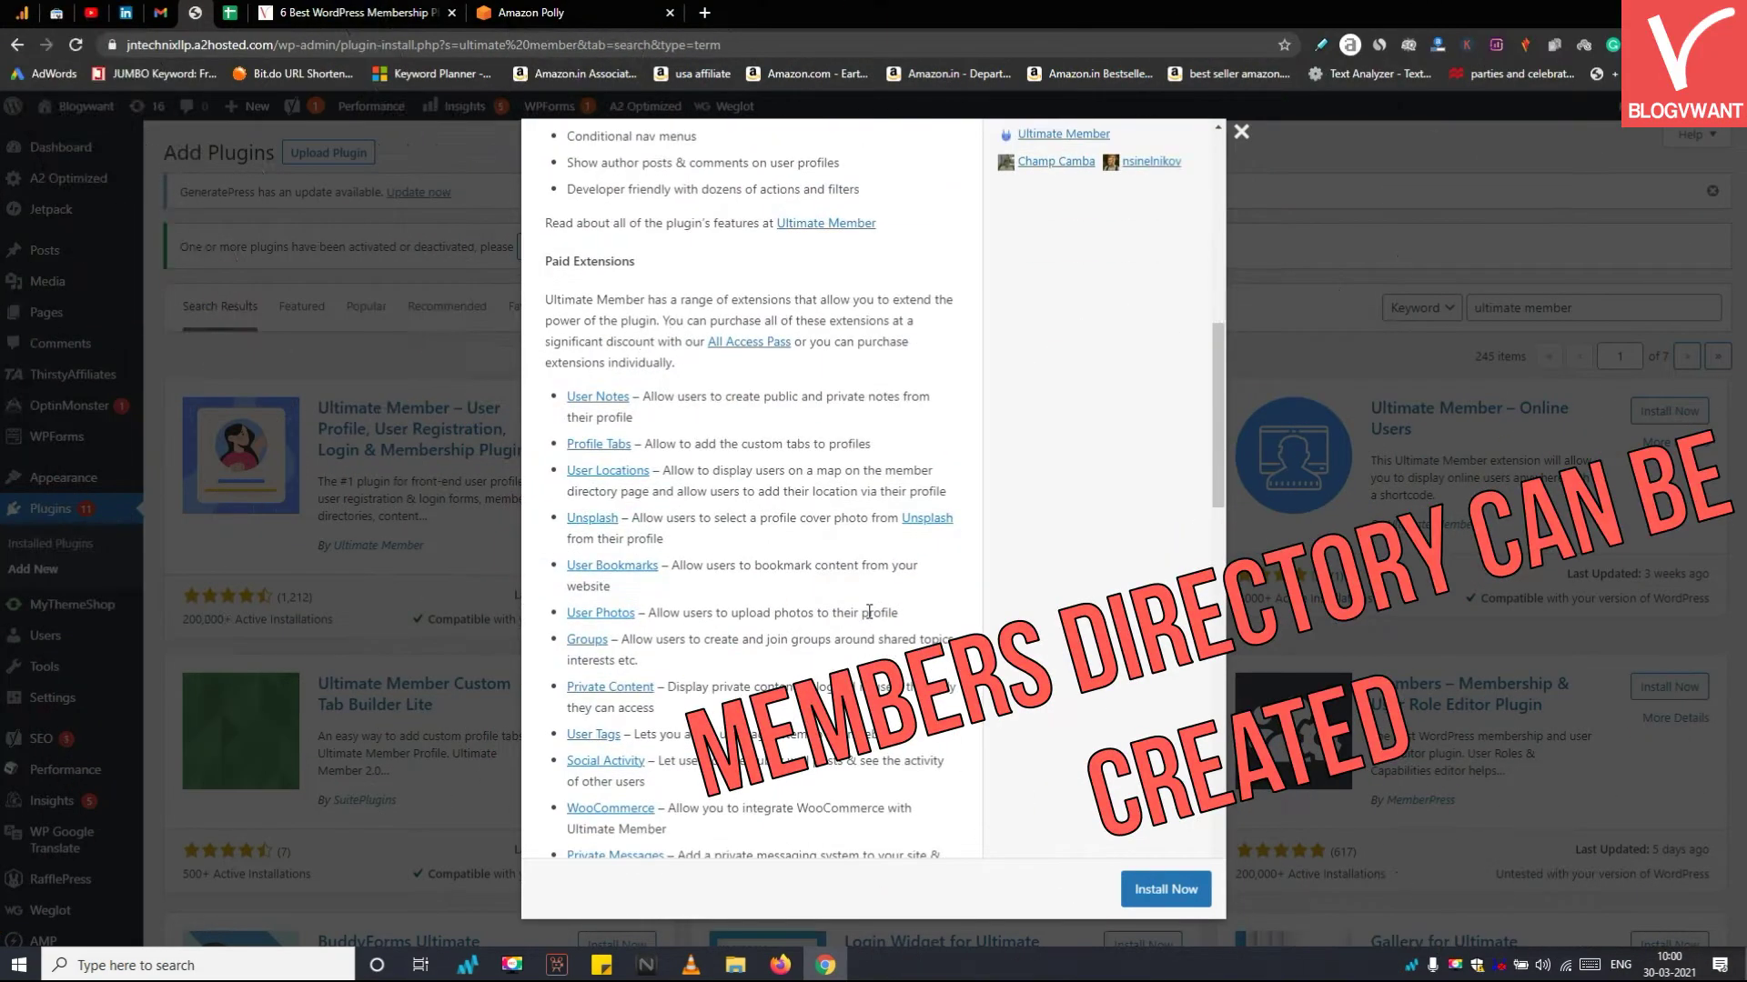
{"action": "scroll", "coordinate": [869, 611], "scroll_direction": "down", "scroll_amount": 1}
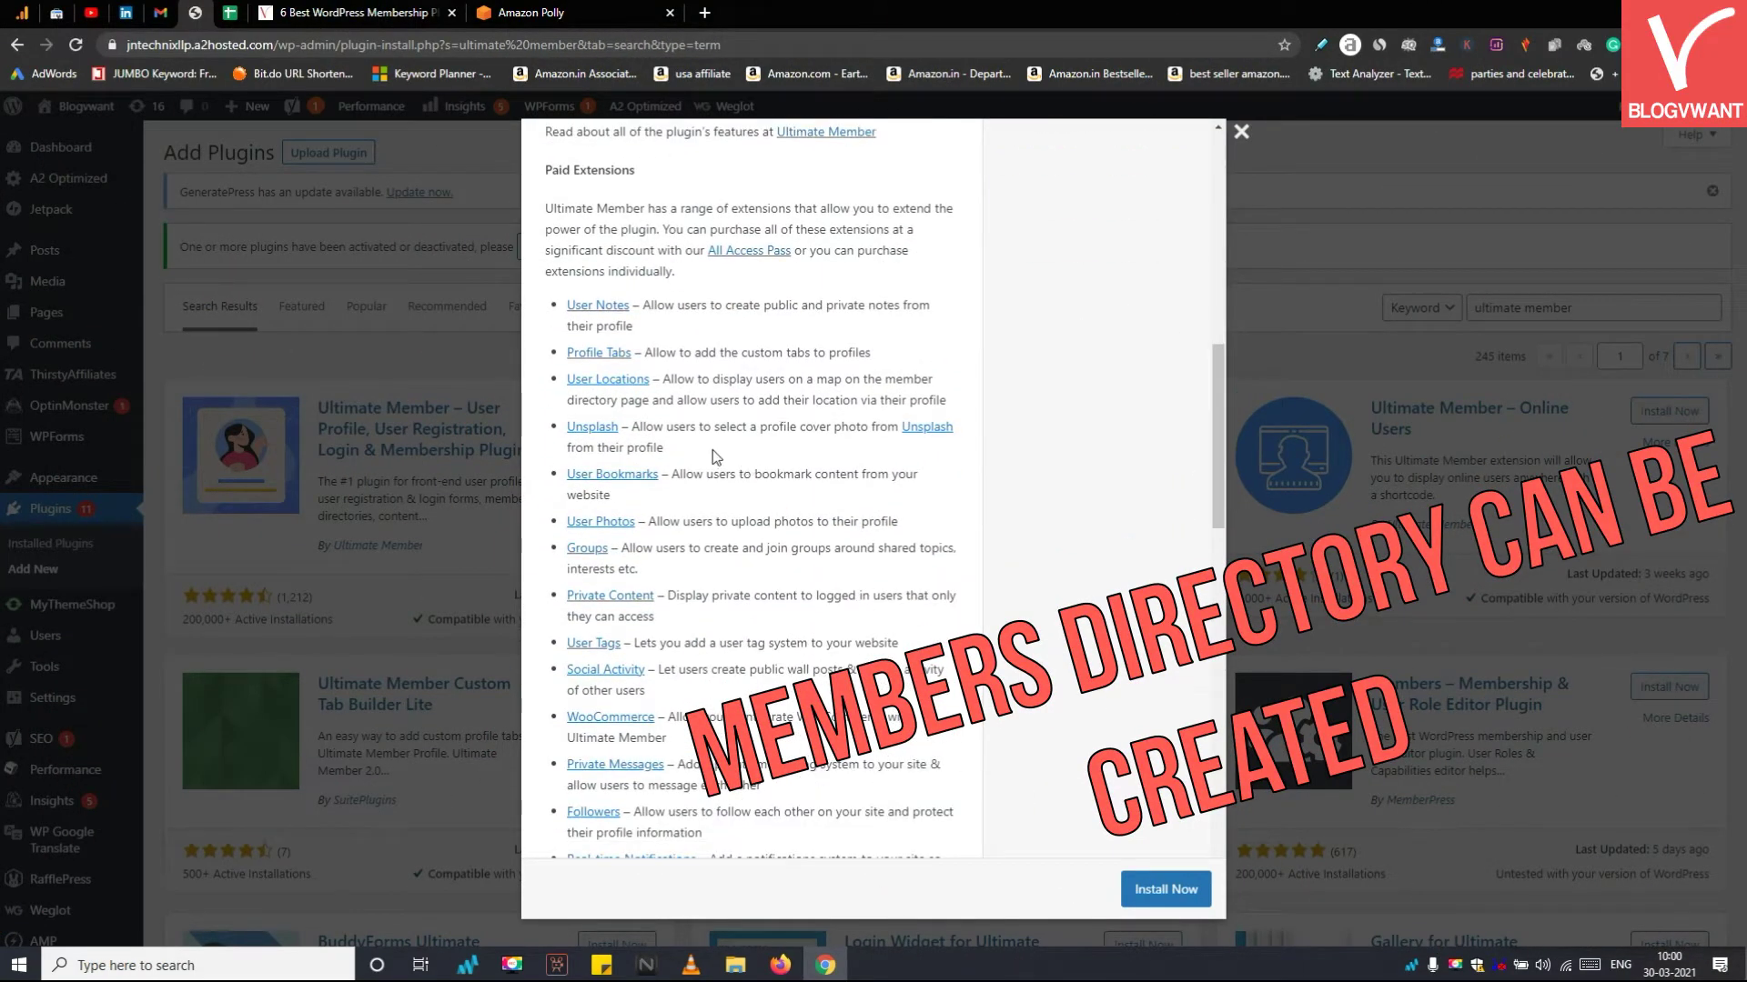
{"action": "left_click_drag", "start_coordinate": [561, 171], "coordinate": [628, 175]}
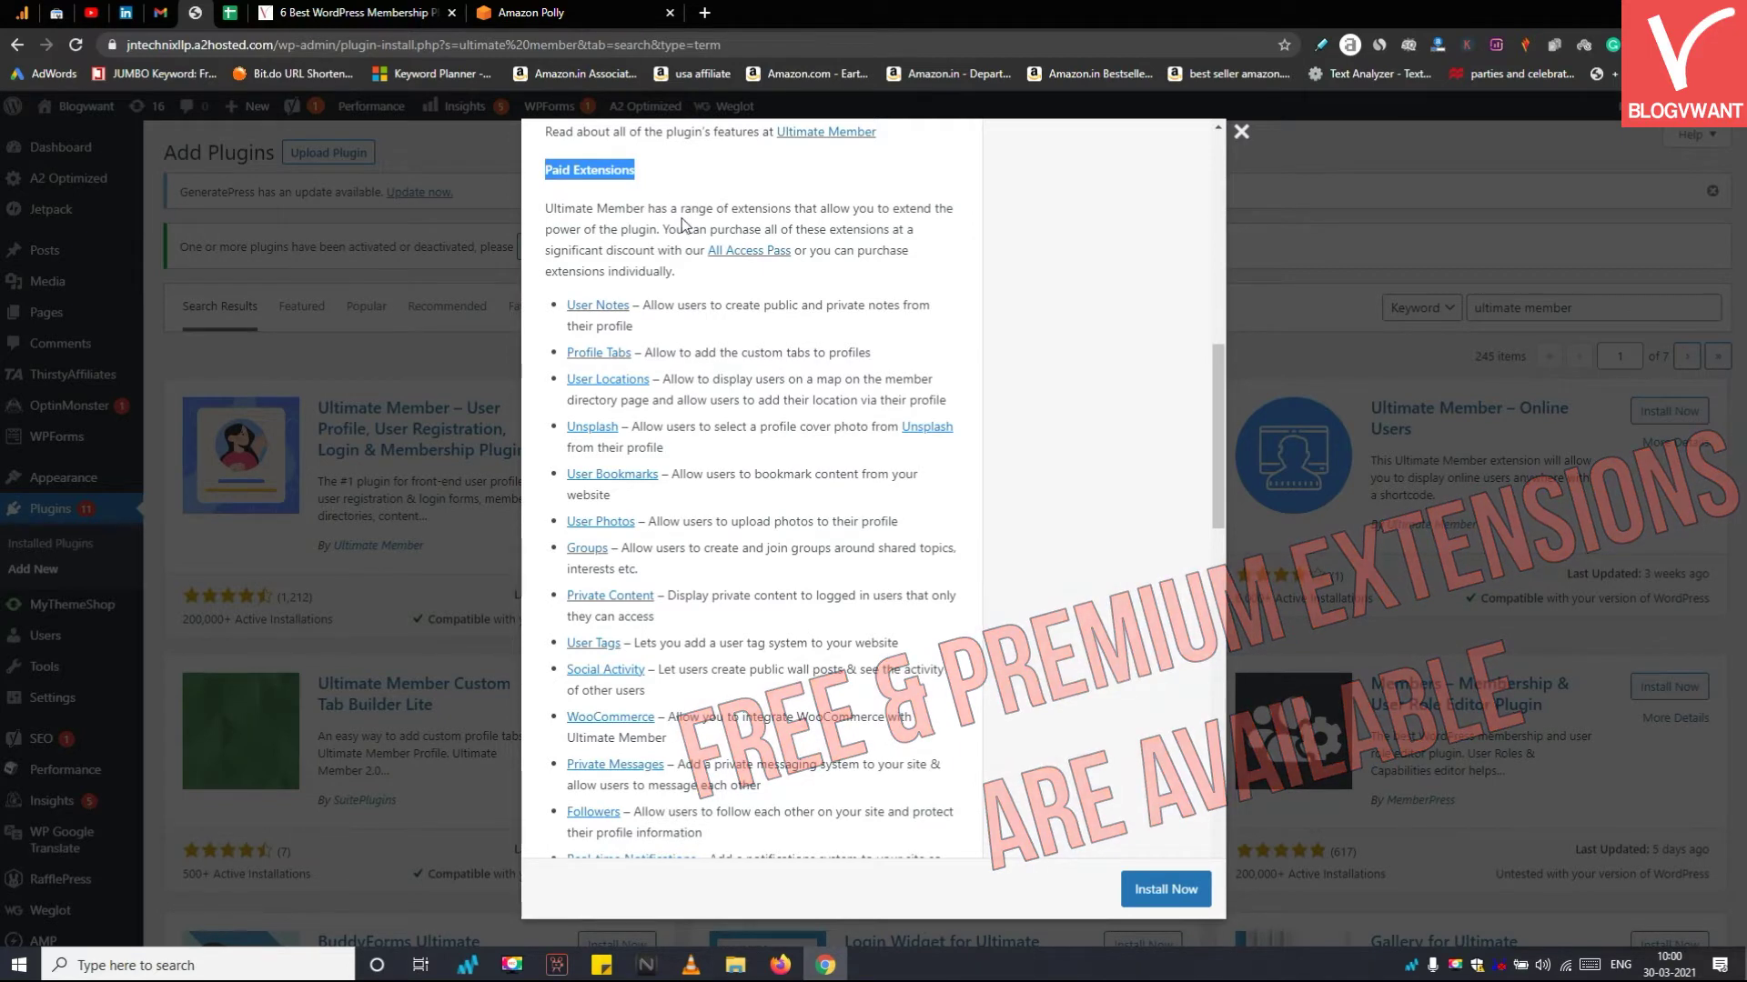
{"action": "scroll", "coordinate": [639, 271], "scroll_direction": "down", "scroll_amount": 1}
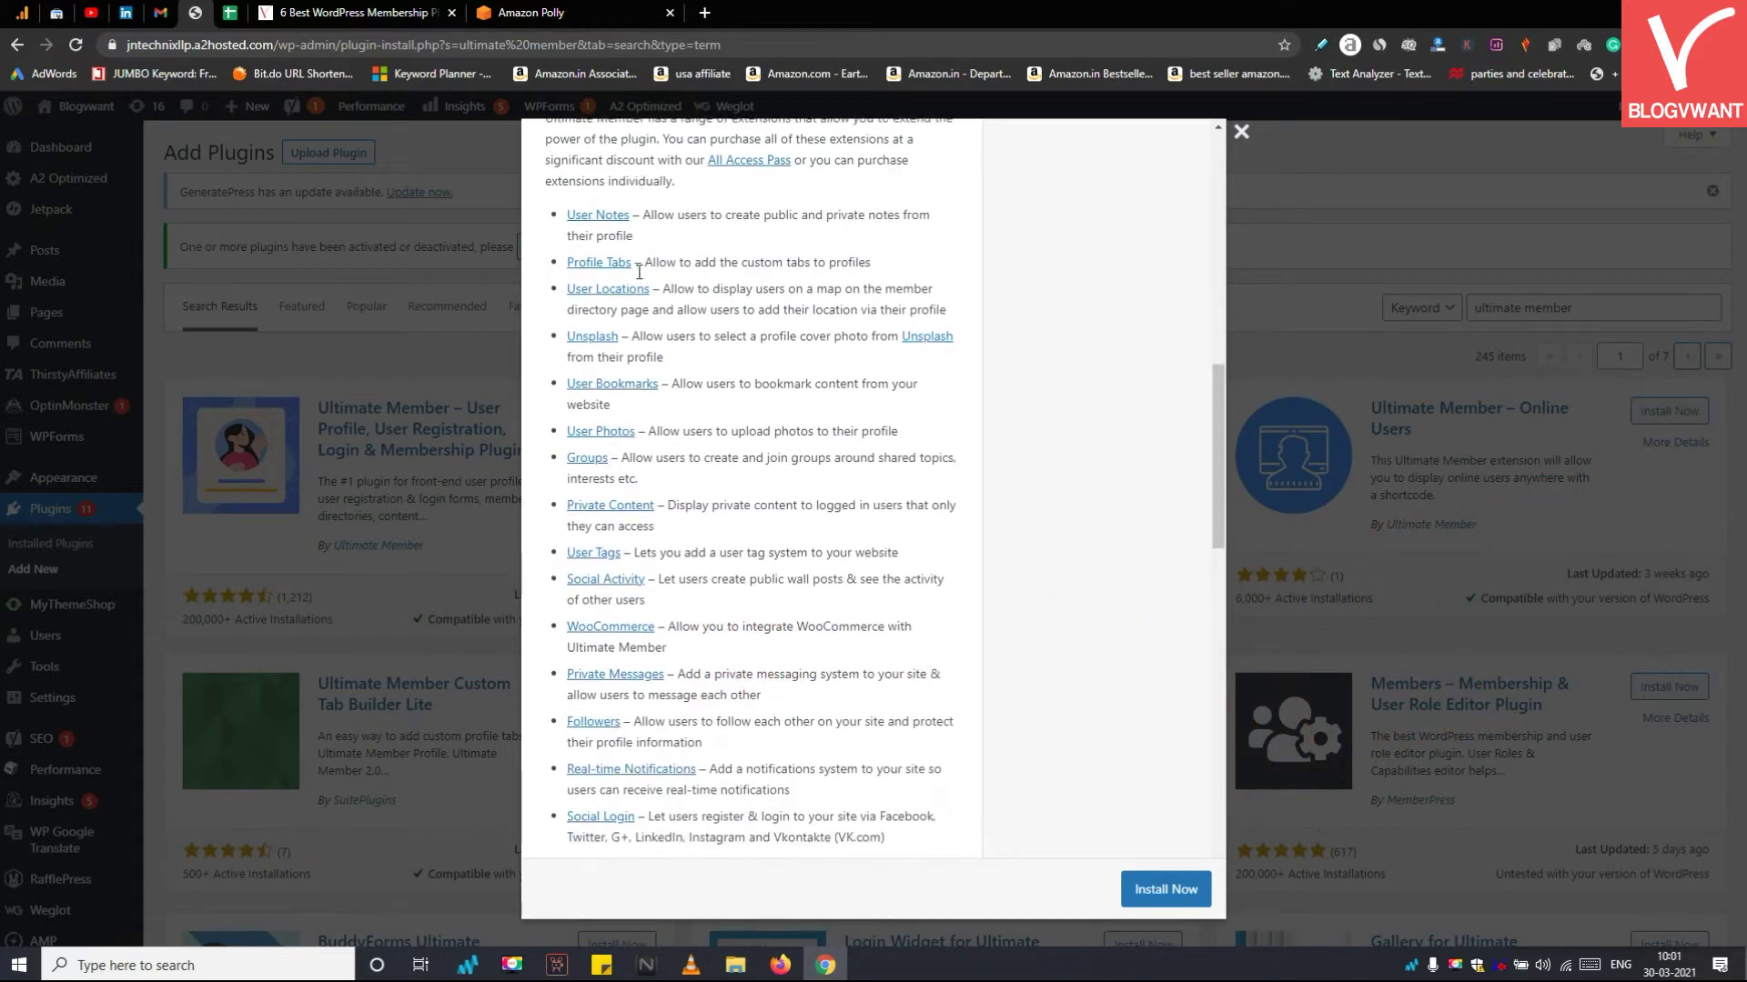
{"action": "scroll", "coordinate": [639, 273], "scroll_direction": "down", "scroll_amount": 1}
{"action": "scroll", "coordinate": [637, 271], "scroll_direction": "down", "scroll_amount": 3}
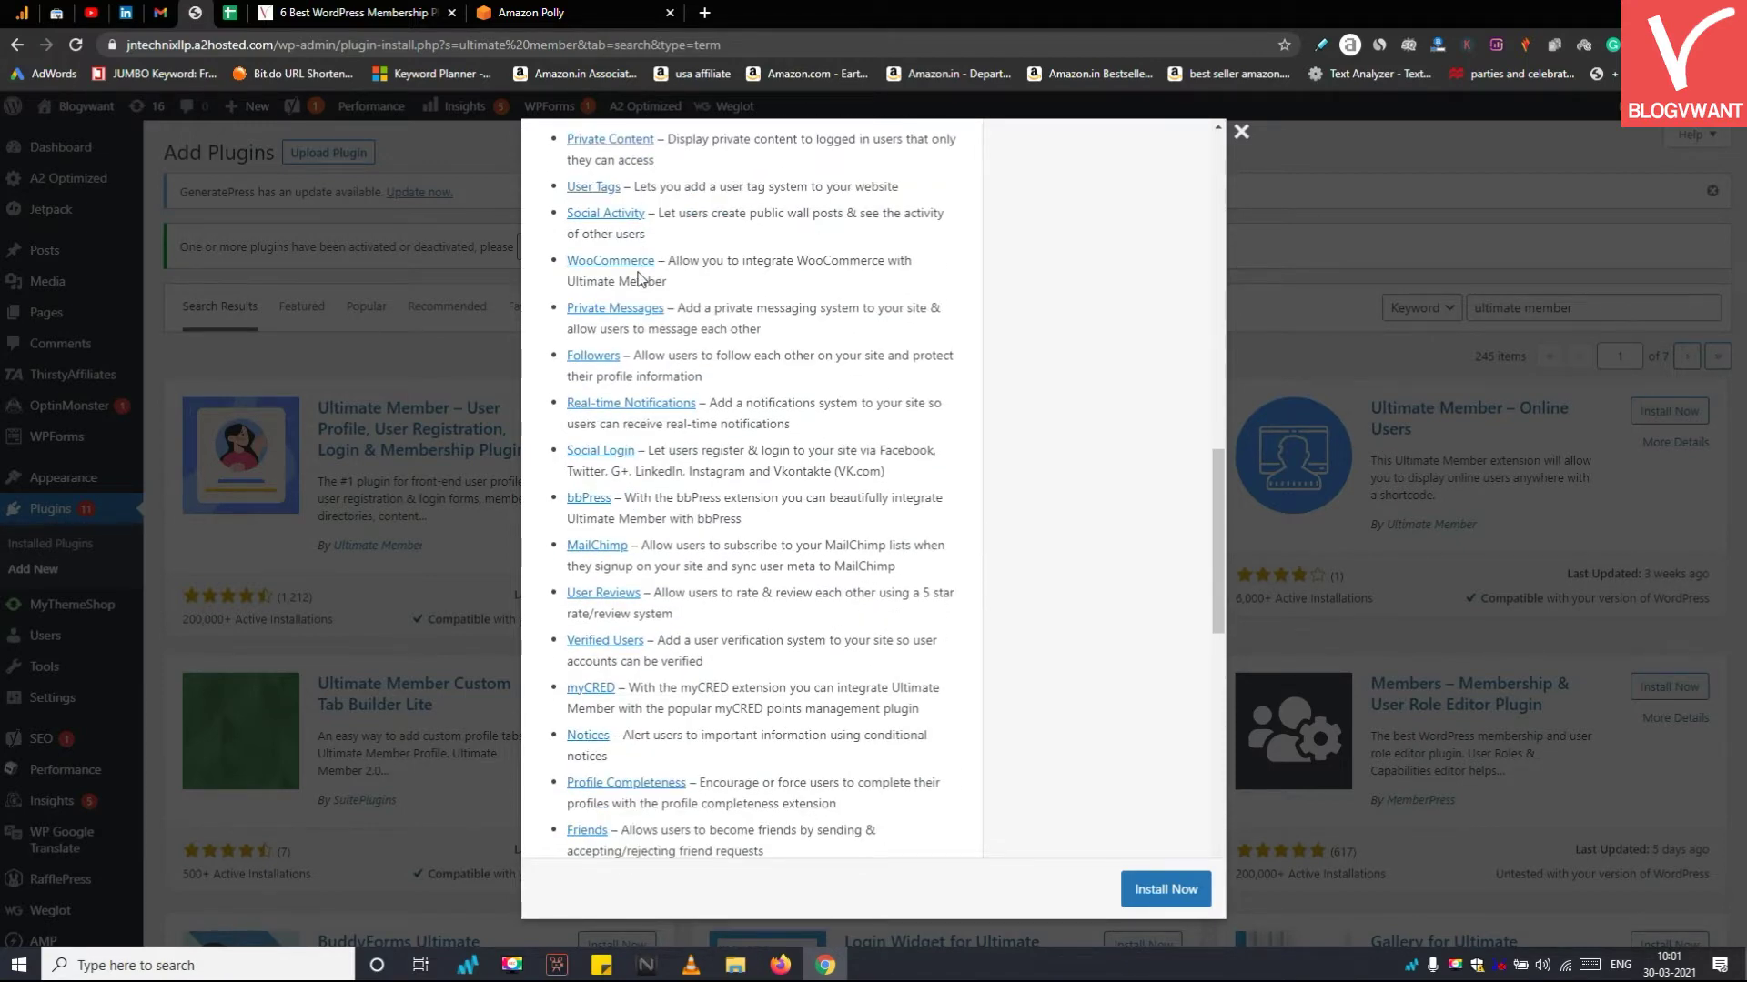
{"action": "scroll", "coordinate": [639, 277], "scroll_direction": "down", "scroll_amount": 1}
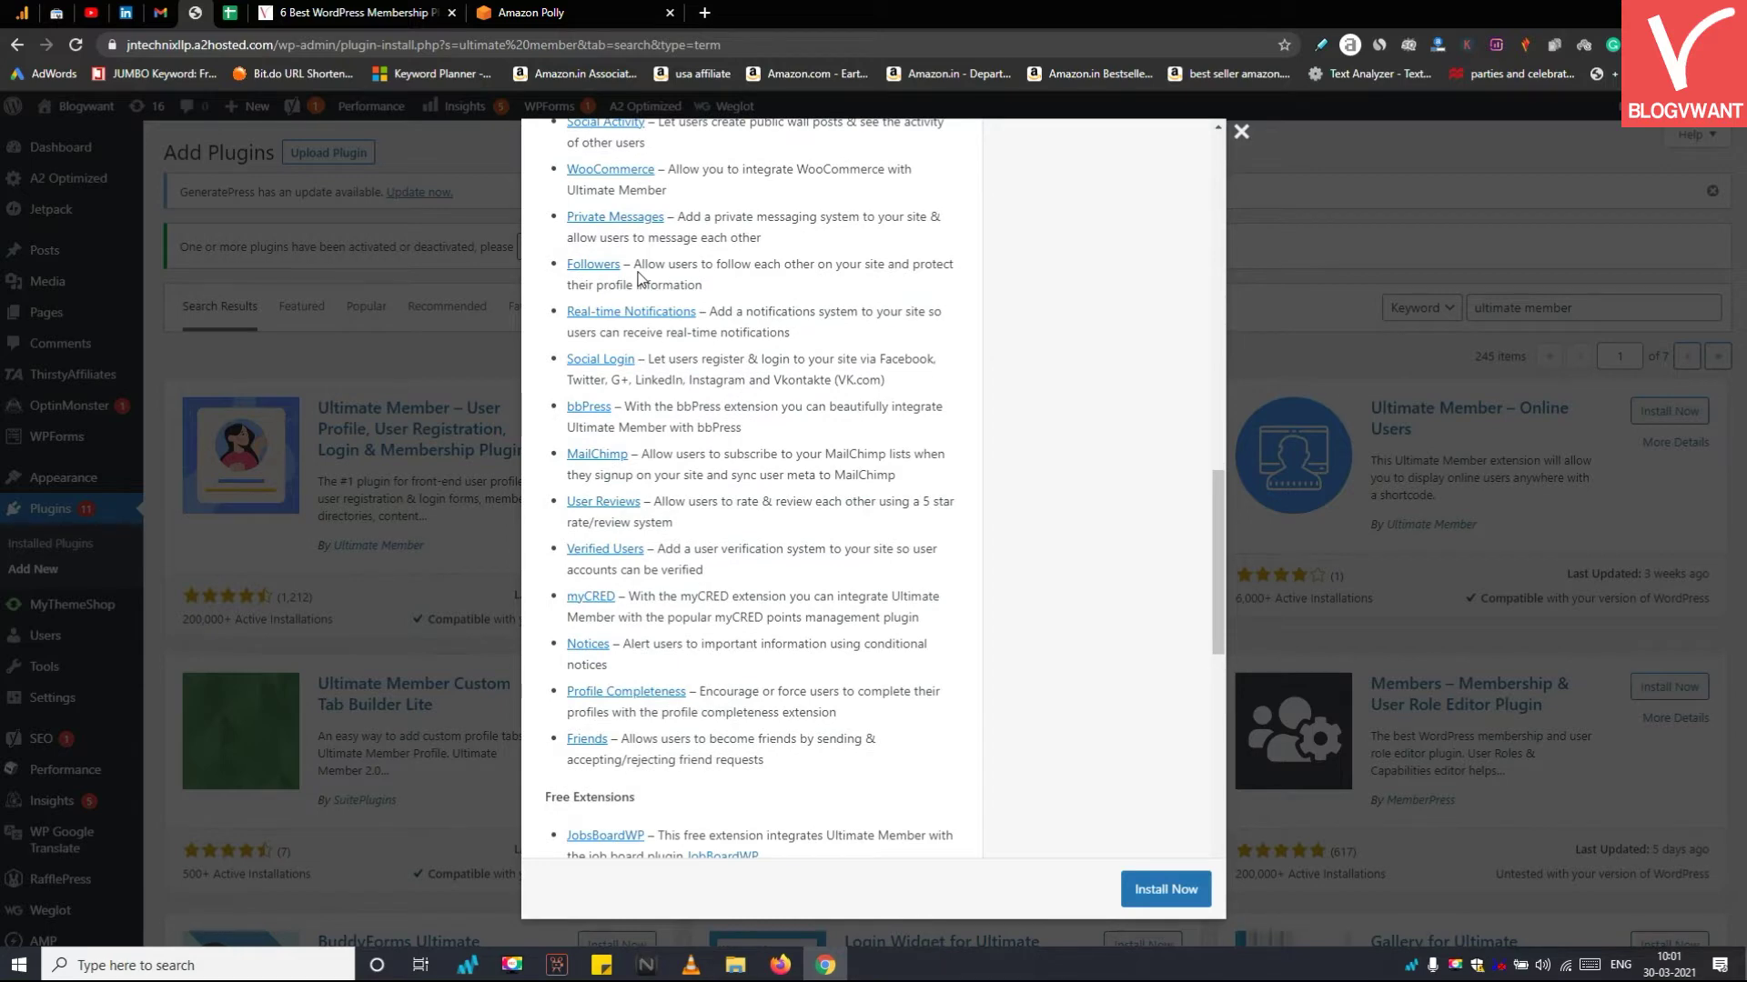
{"action": "scroll", "coordinate": [640, 271], "scroll_direction": "down", "scroll_amount": 1}
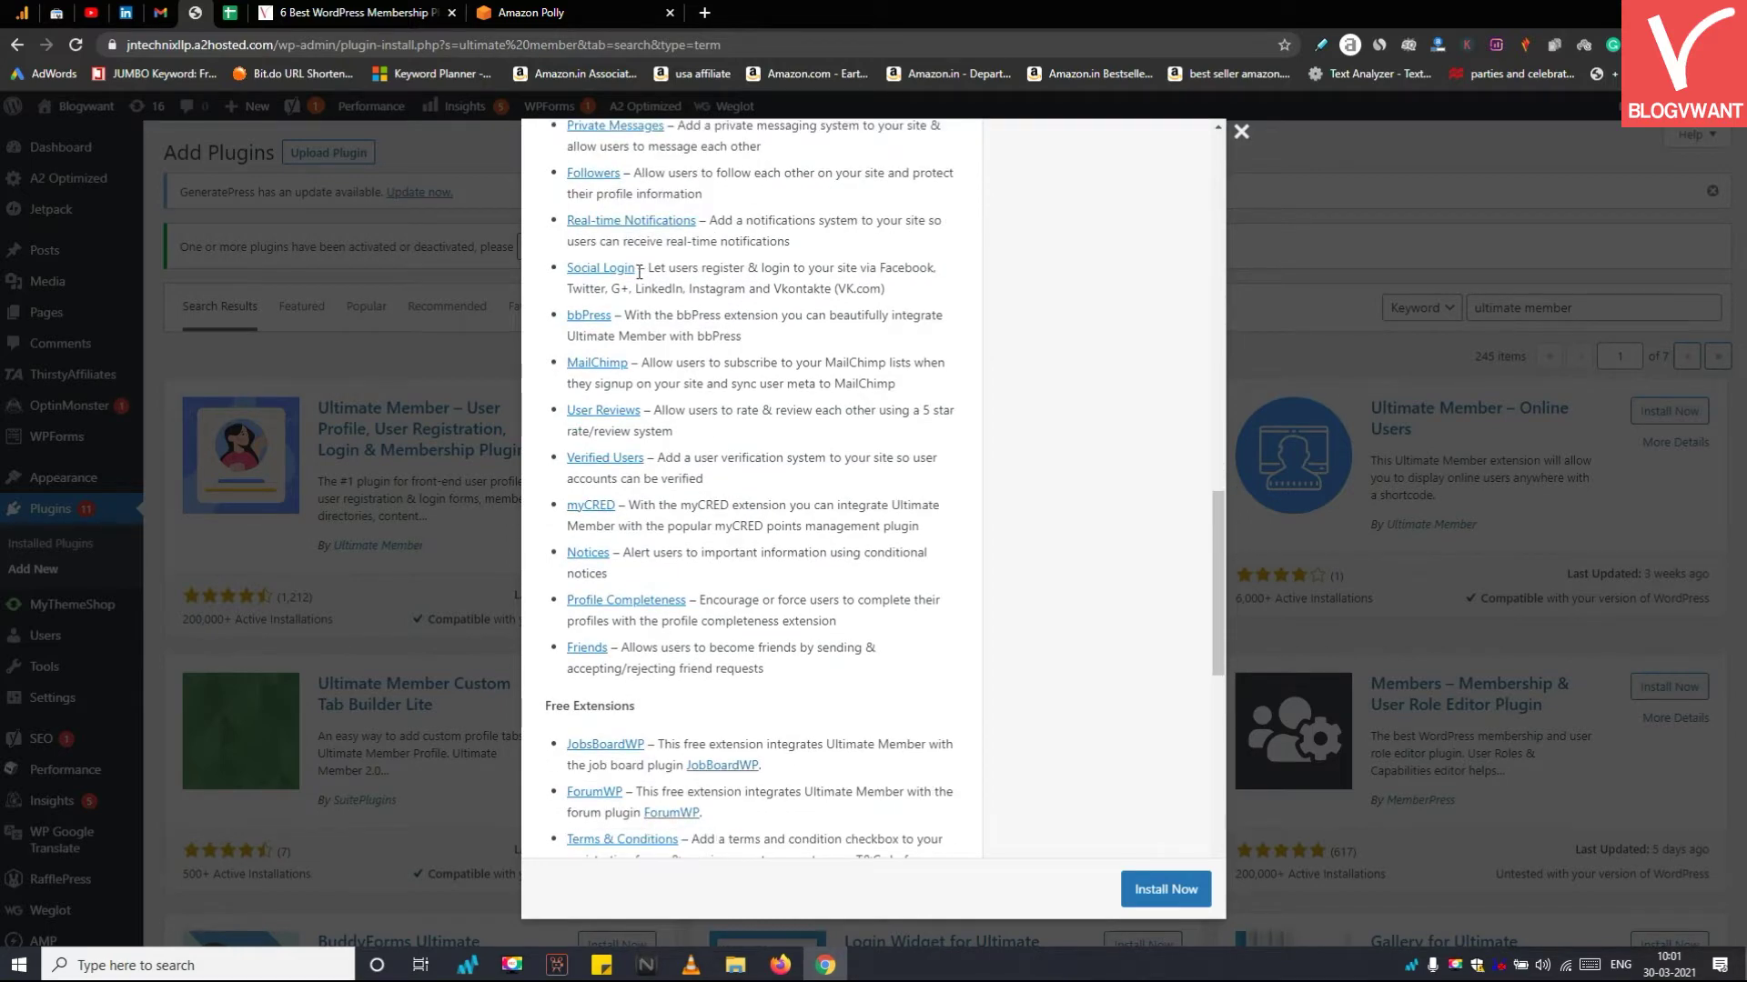
{"action": "scroll", "coordinate": [640, 271], "scroll_direction": "down", "scroll_amount": 1}
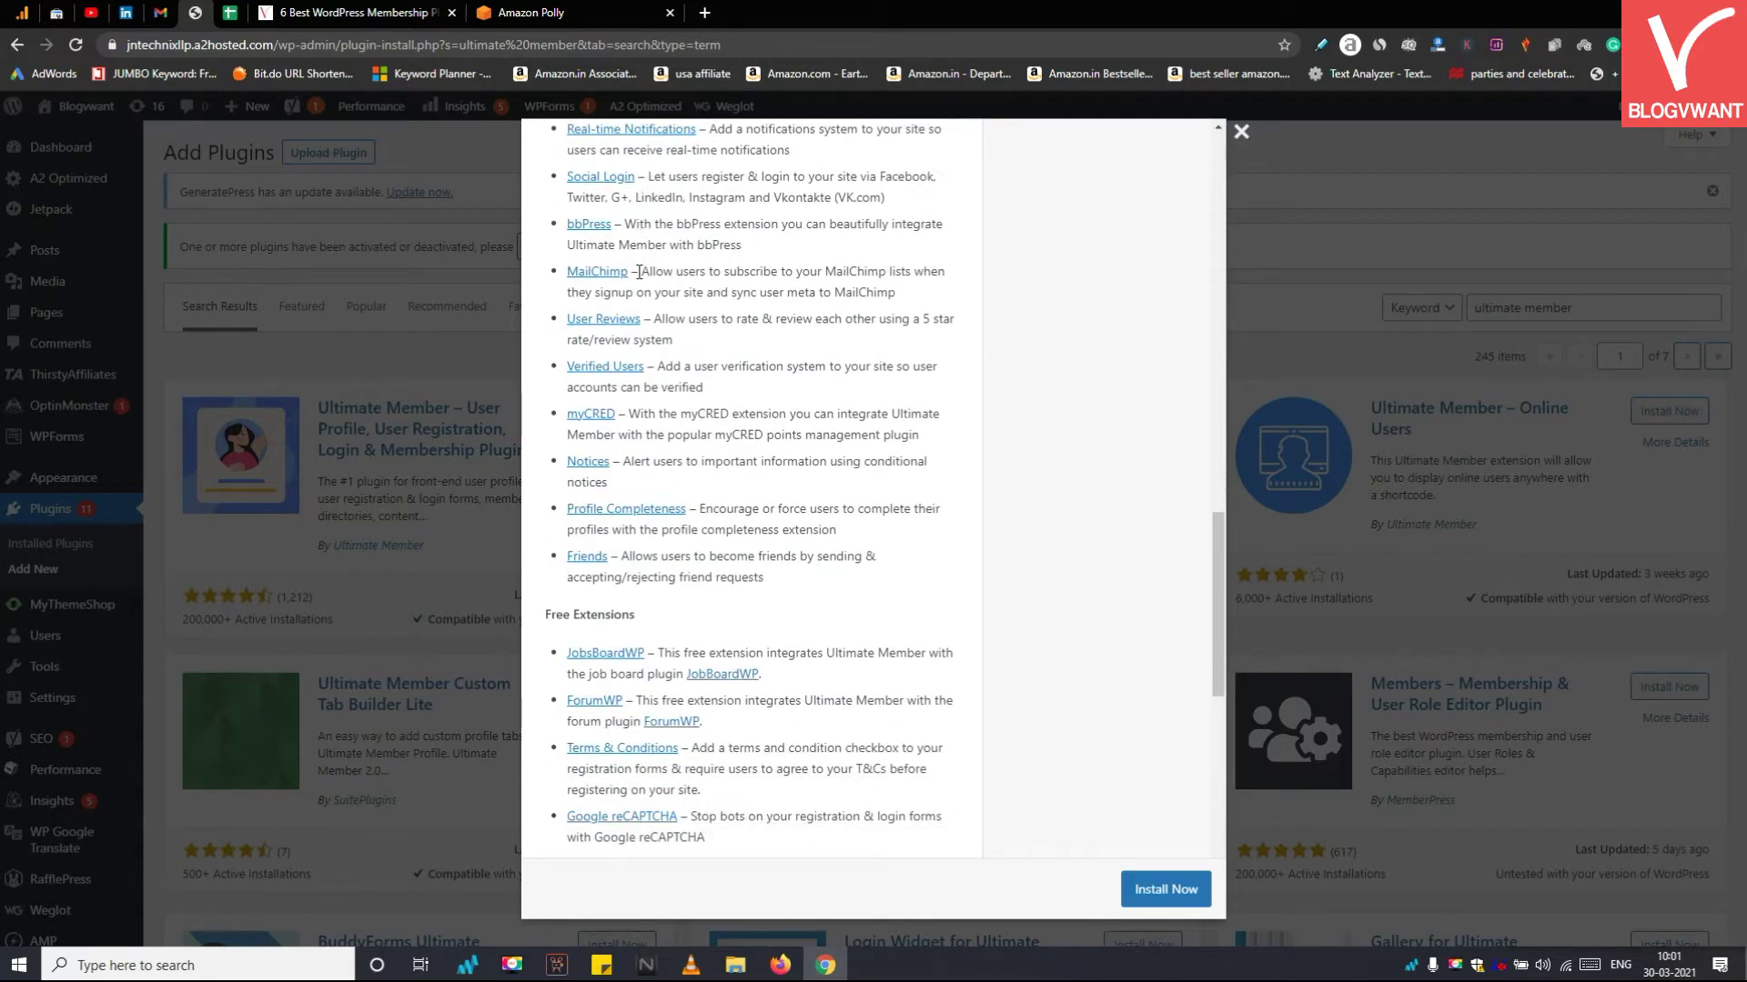
{"action": "scroll", "coordinate": [640, 271], "scroll_direction": "down", "scroll_amount": 1}
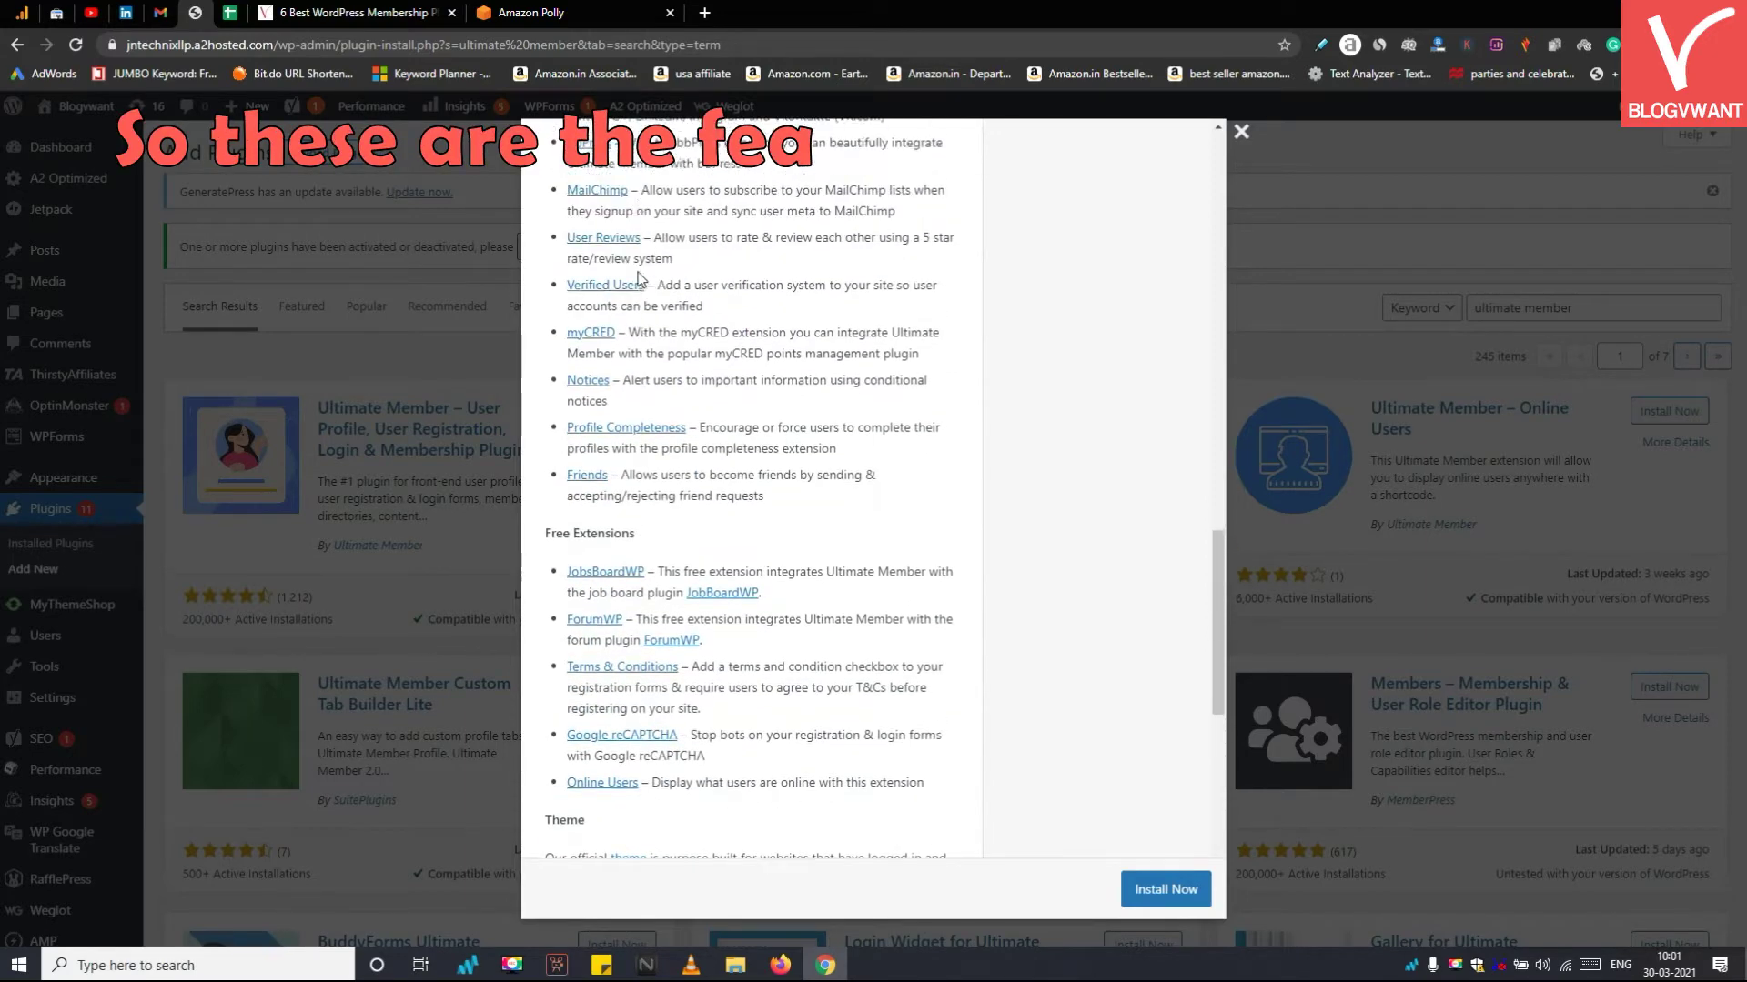
{"action": "scroll", "coordinate": [639, 277], "scroll_direction": "up", "scroll_amount": 1}
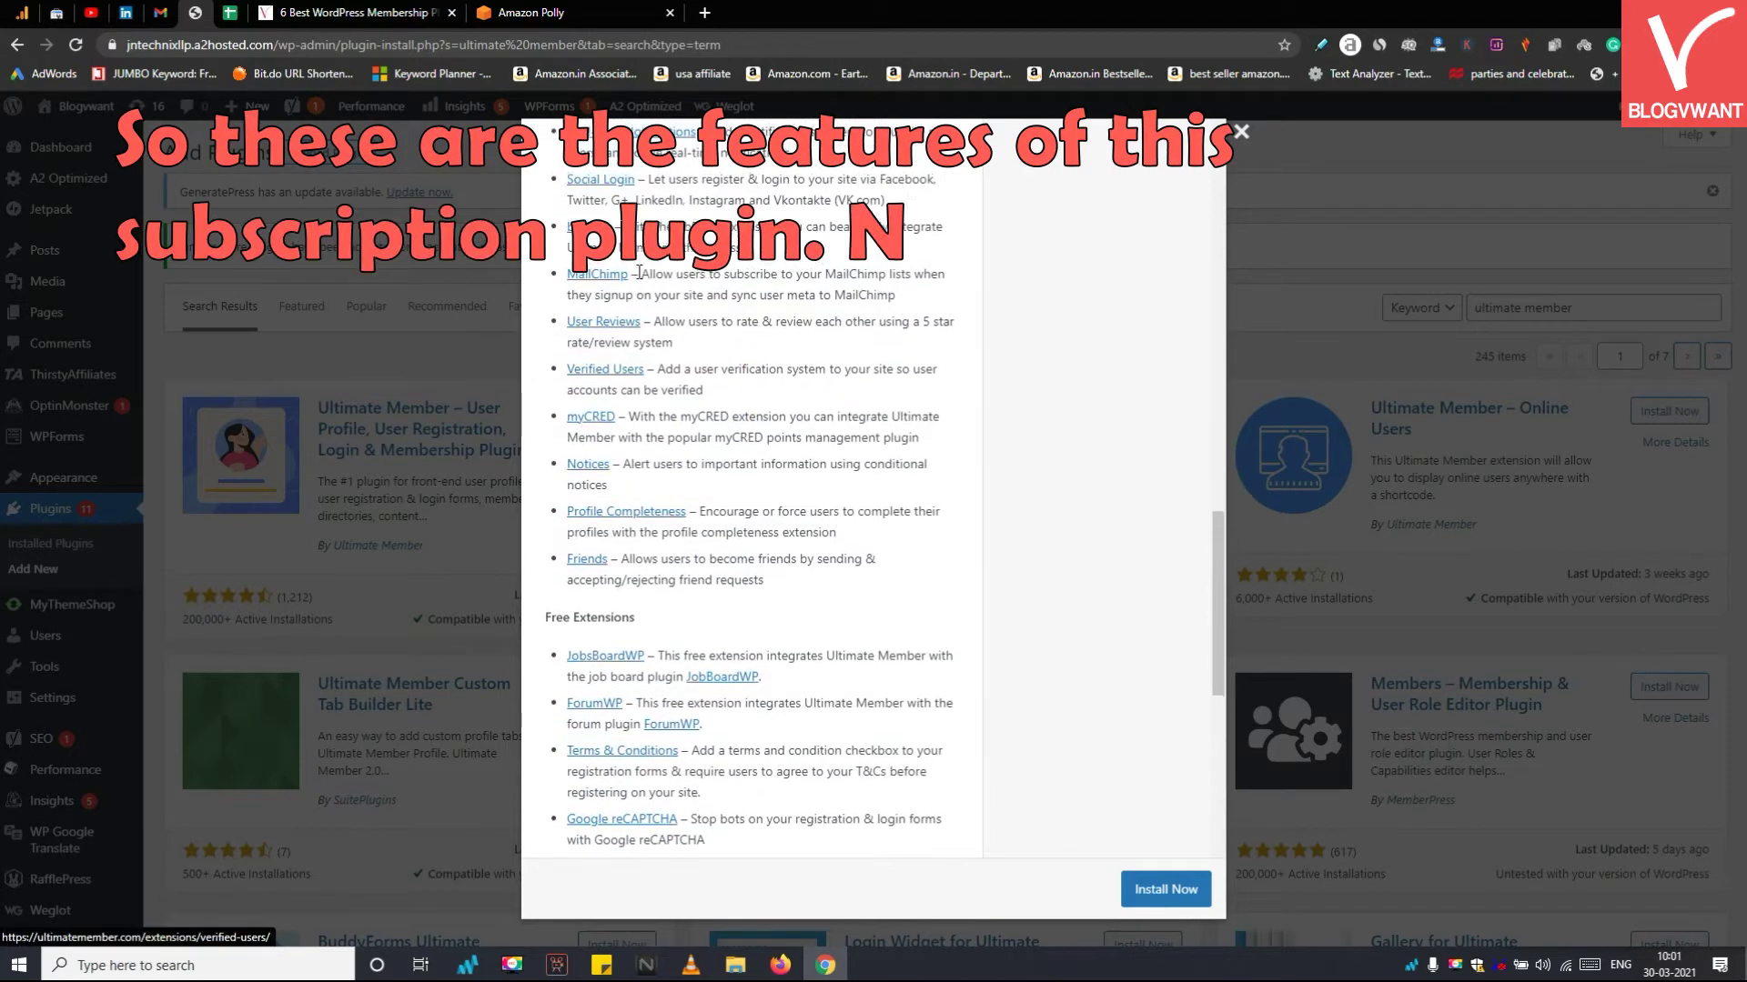
{"action": "scroll", "coordinate": [640, 271], "scroll_direction": "up", "scroll_amount": 2}
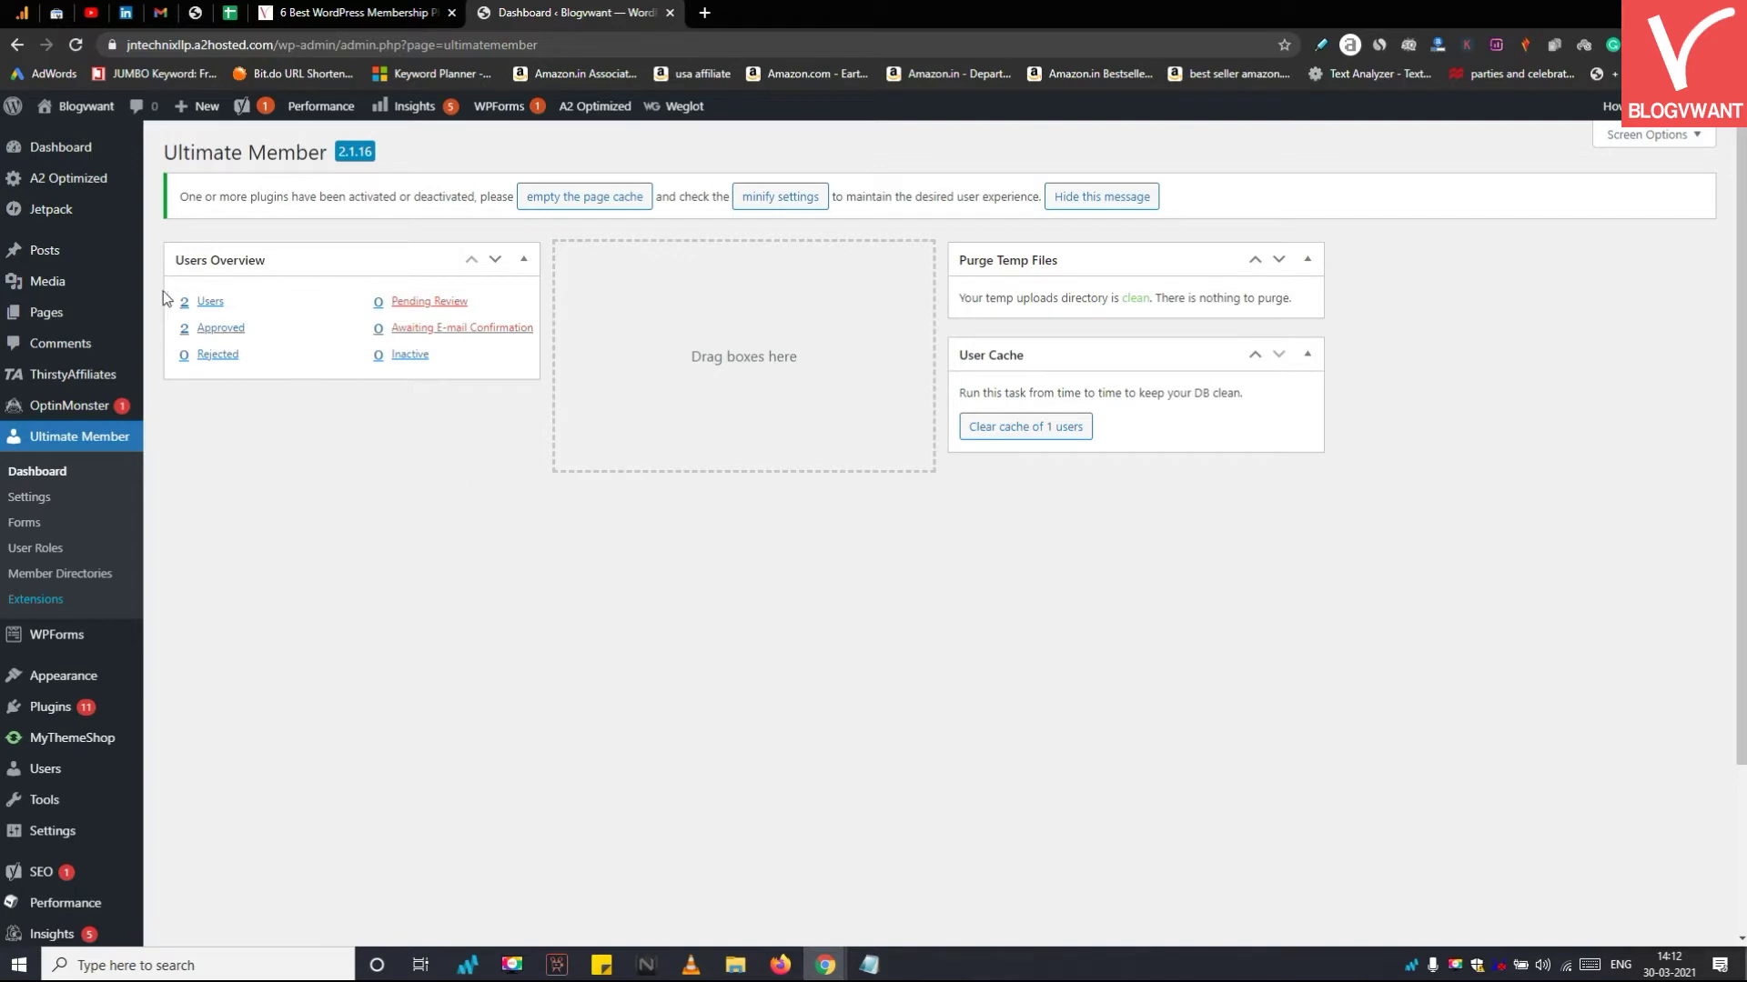
Open the list of all pages and look through it for the pages belonging to Ultimate Member, such as UM Members
{"action": "left_click", "coordinate": [422, 420]}
{"action": "mouse_move", "coordinate": [57, 316]}
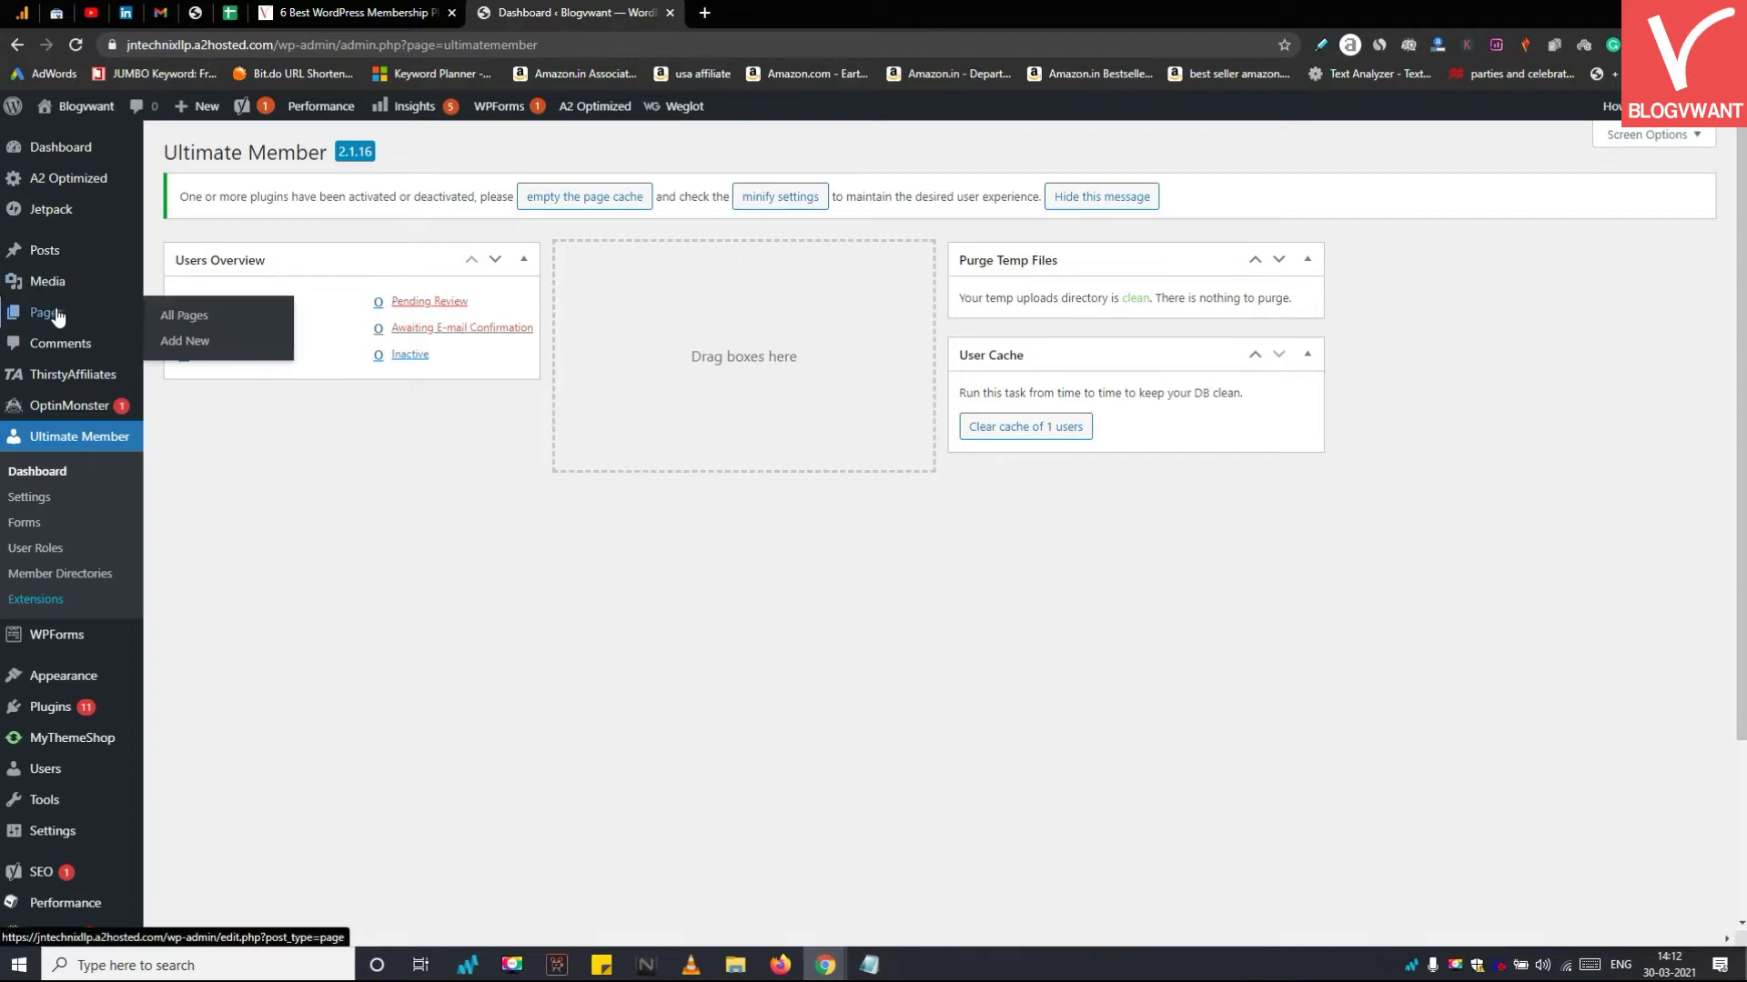
{"action": "left_click", "coordinate": [189, 318]}
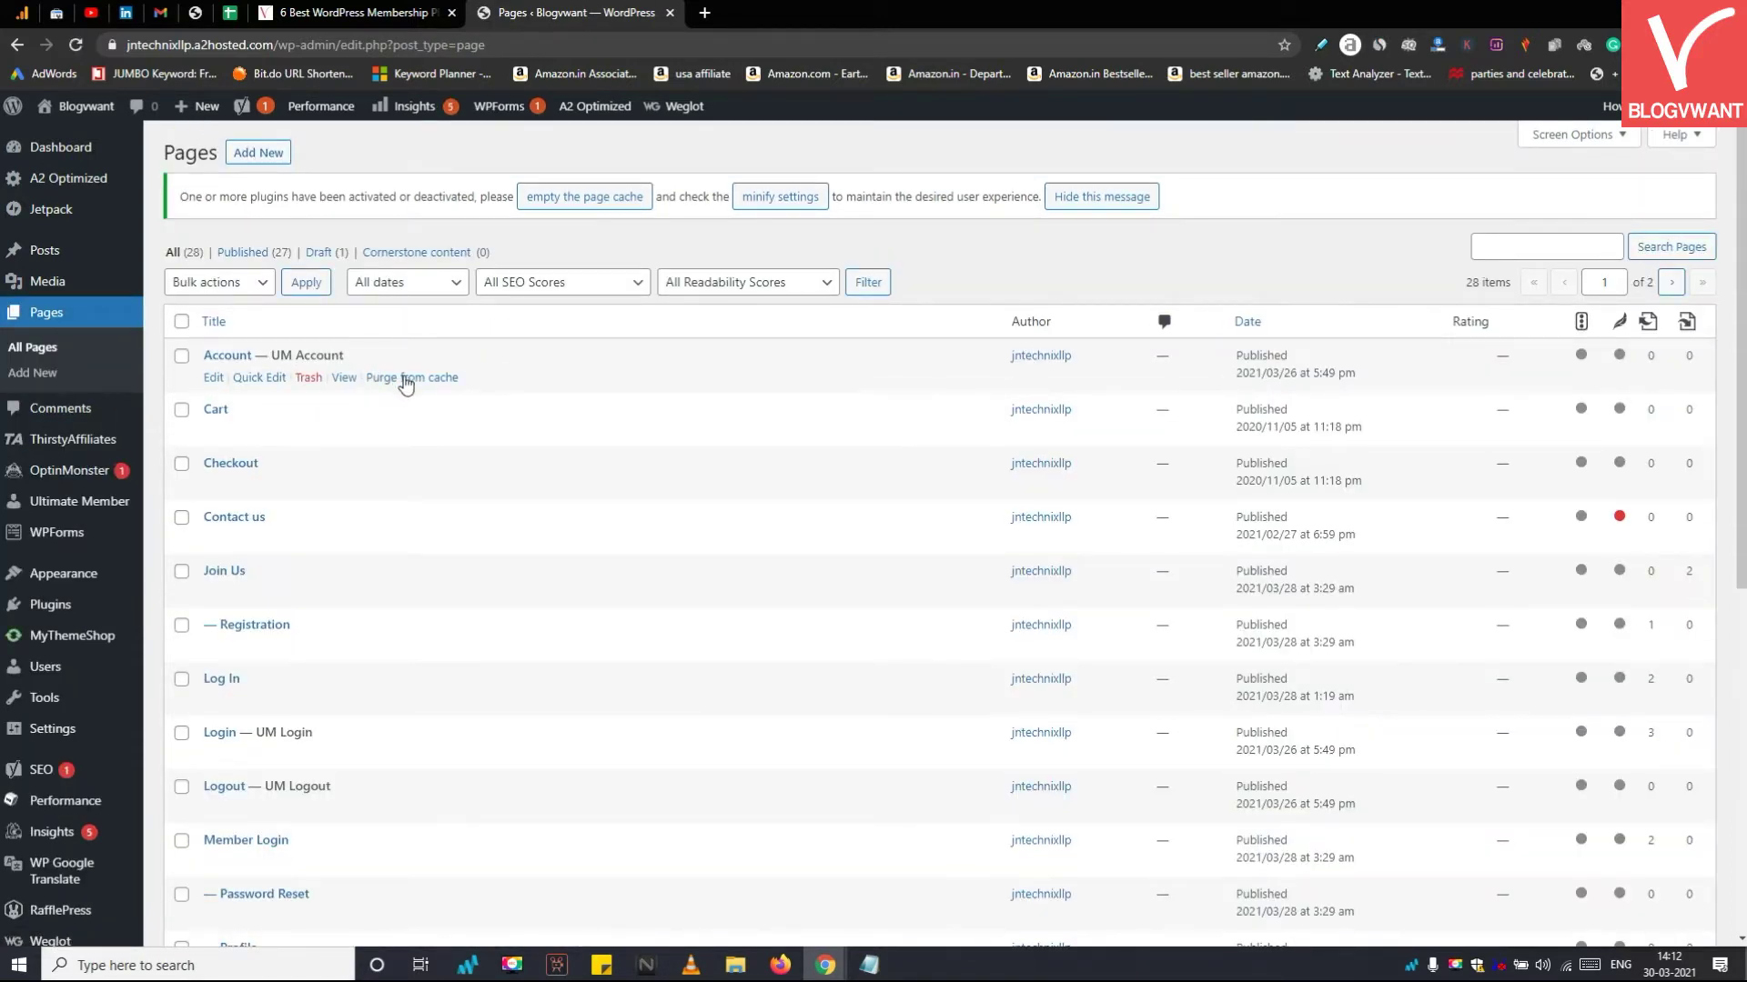
{"action": "scroll", "coordinate": [410, 382], "scroll_direction": "down", "scroll_amount": 1}
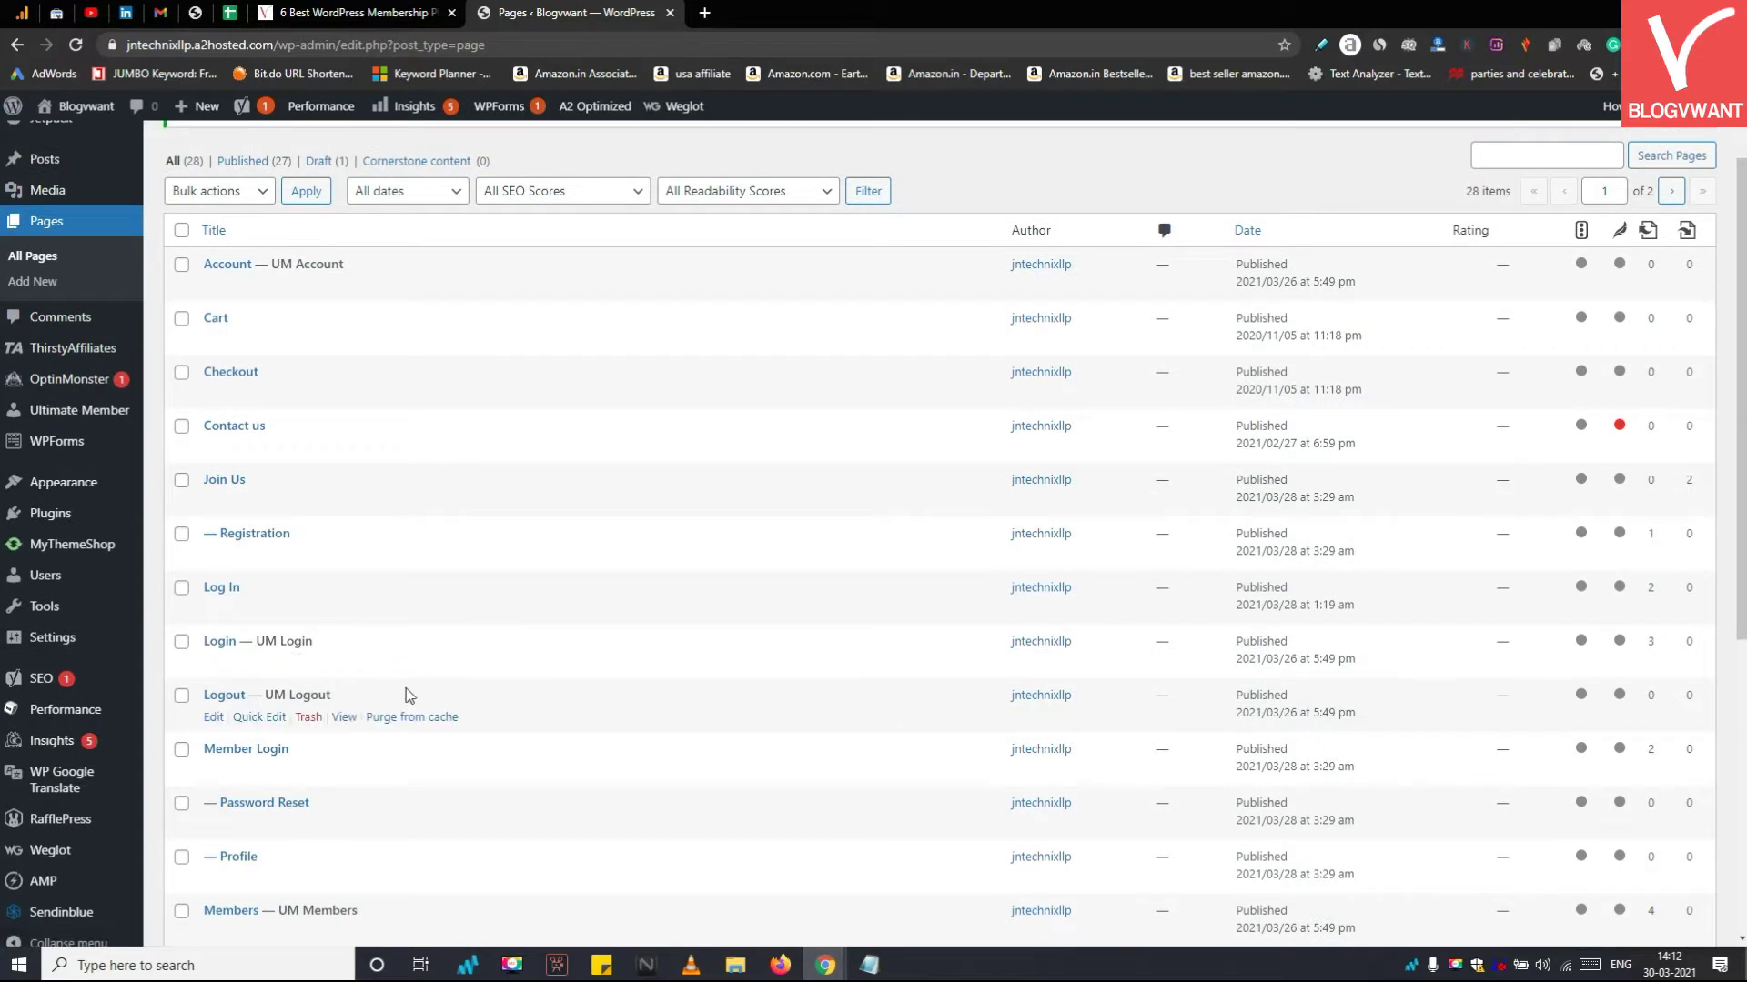
{"action": "scroll", "coordinate": [407, 695], "scroll_direction": "down", "scroll_amount": 3}
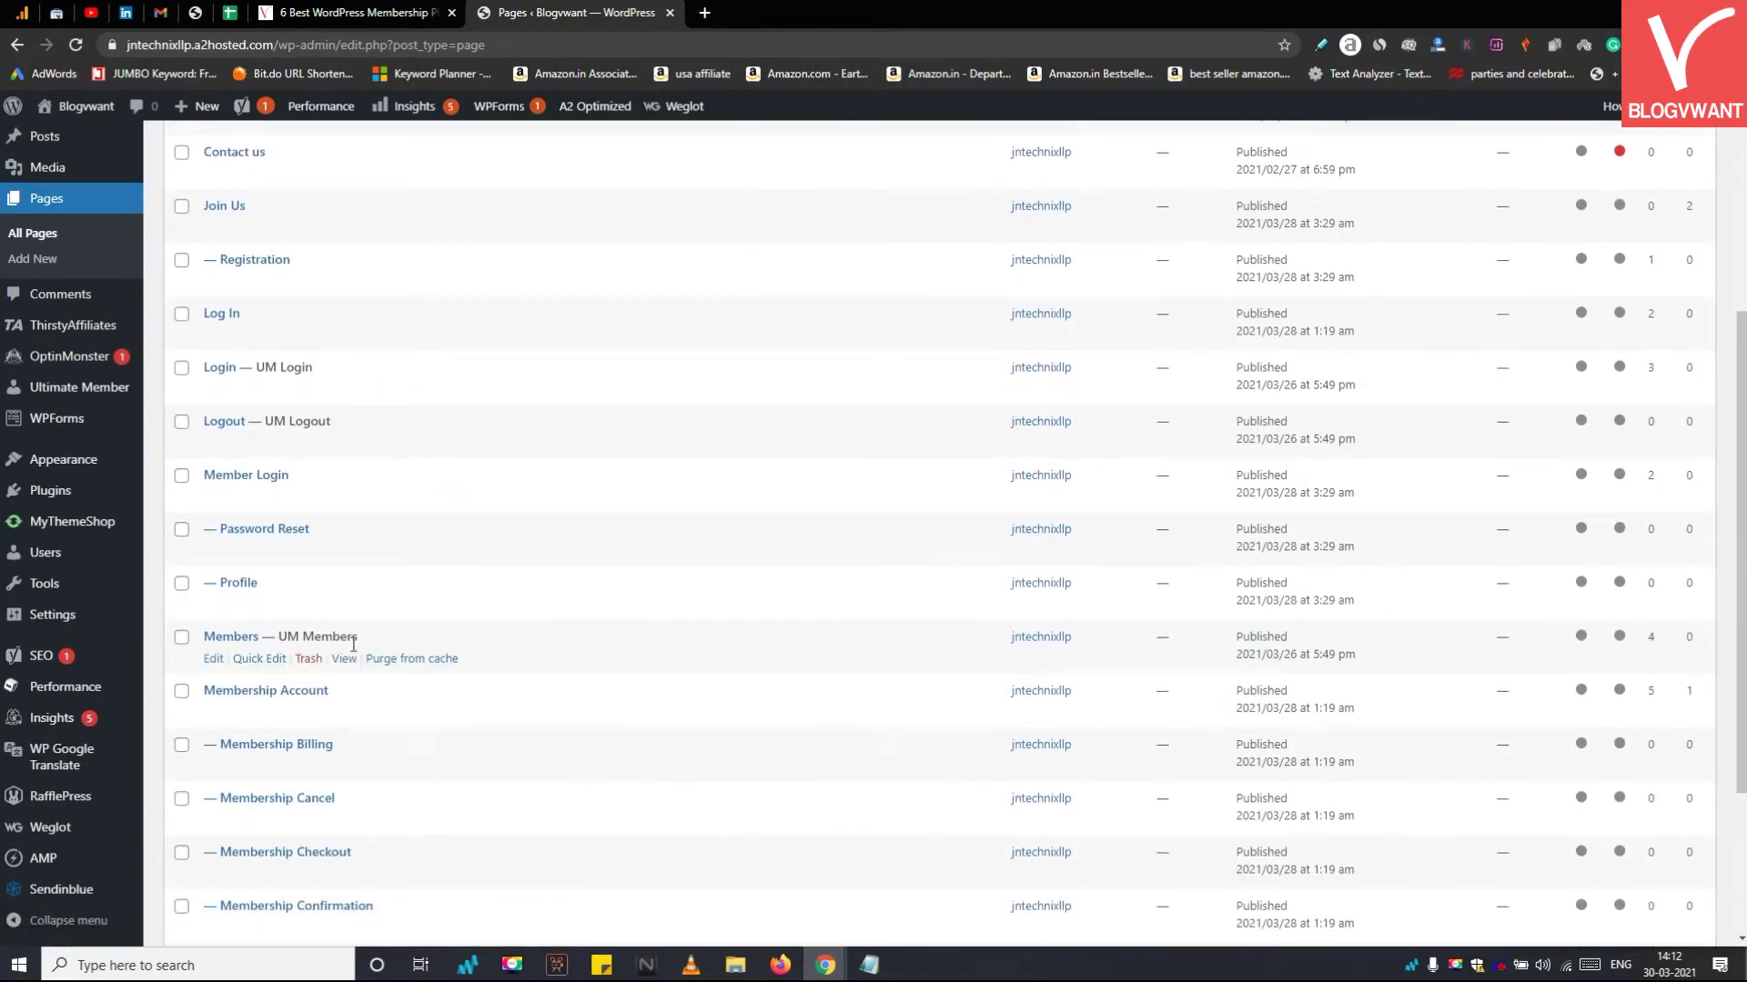
{"action": "left_click_drag", "start_coordinate": [353, 645], "coordinate": [266, 645]}
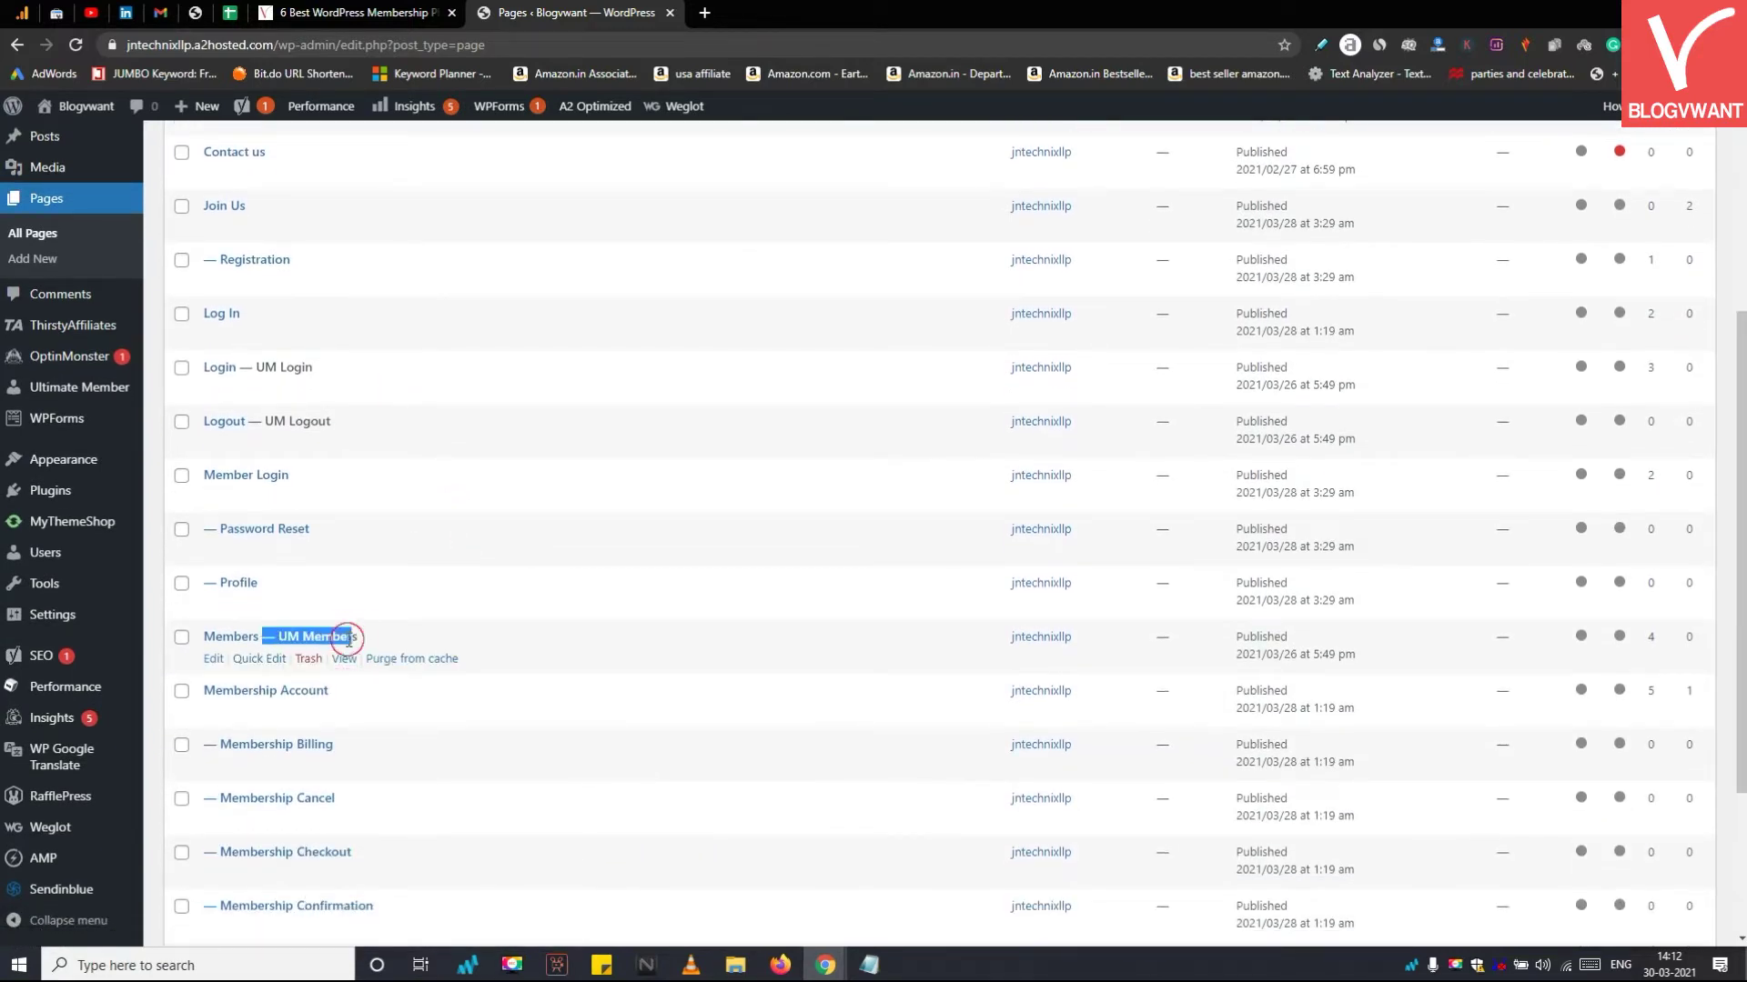
{"action": "left_click", "coordinate": [301, 642]}
{"action": "scroll", "coordinate": [419, 641], "scroll_direction": "down", "scroll_amount": 1}
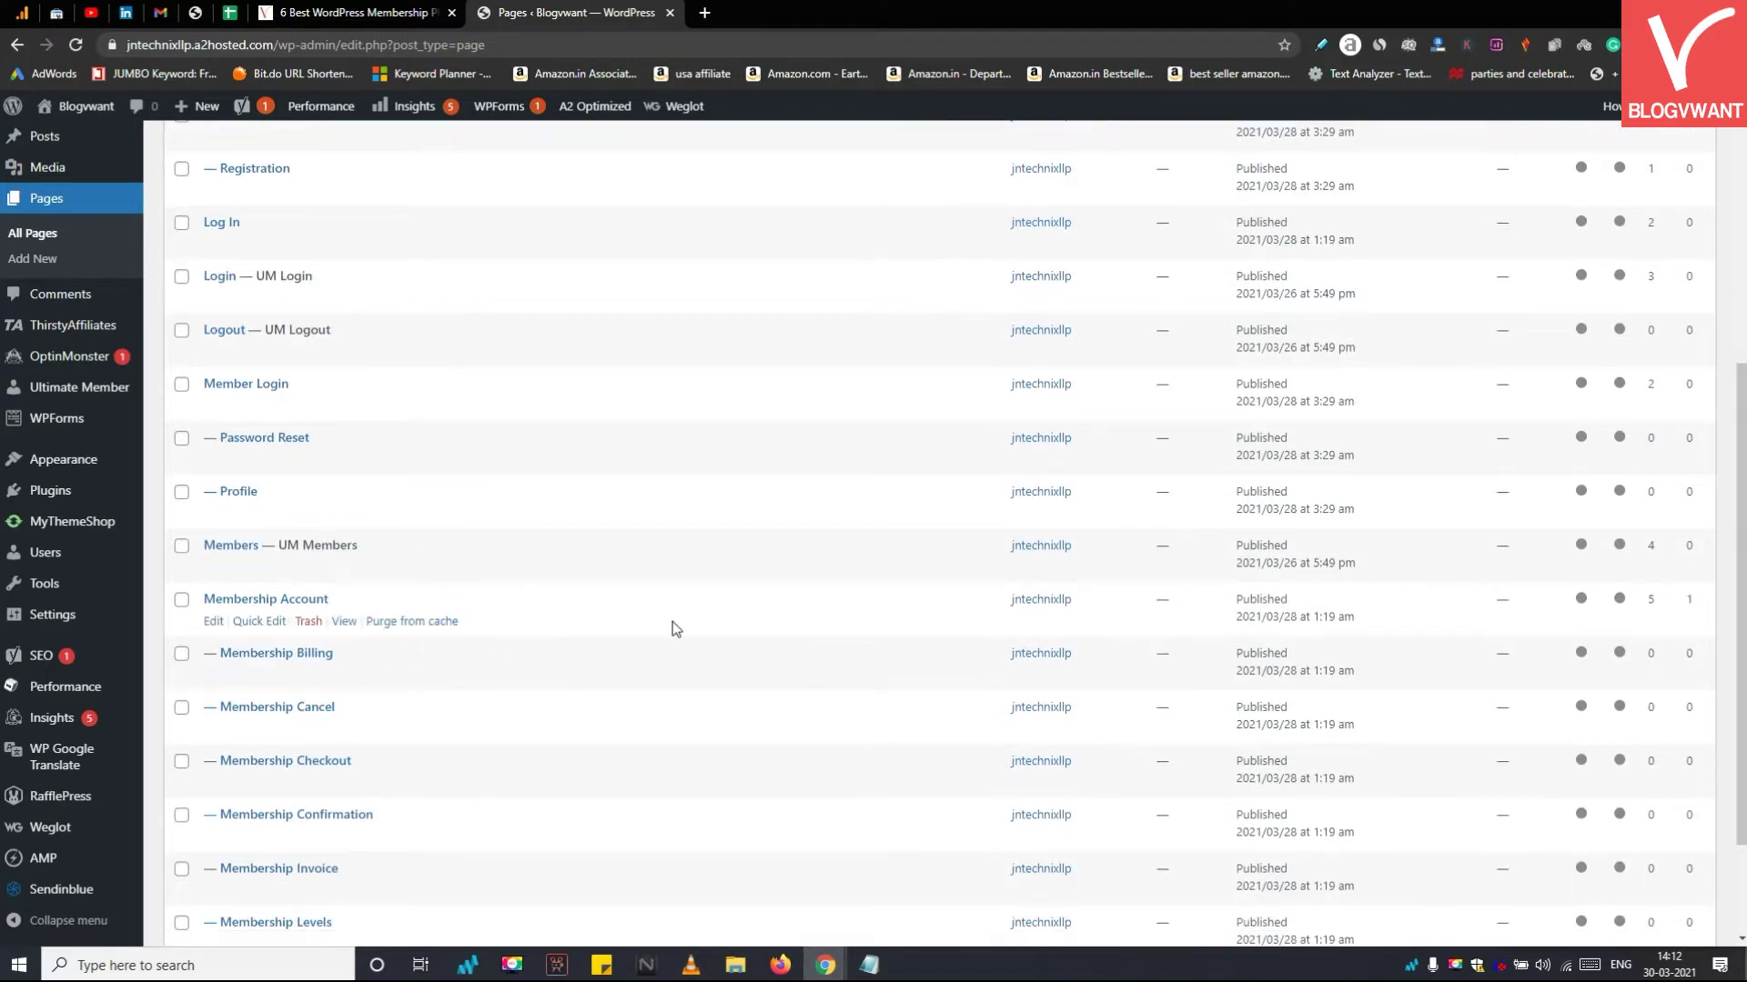
Open a new incognito window and load the site's login page at jntechnixllp.a2hosted.com/login/
{"action": "right_click", "coordinate": [825, 964]}
{"action": "left_click", "coordinate": [773, 829]}
{"action": "right_click", "coordinate": [844, 44]}
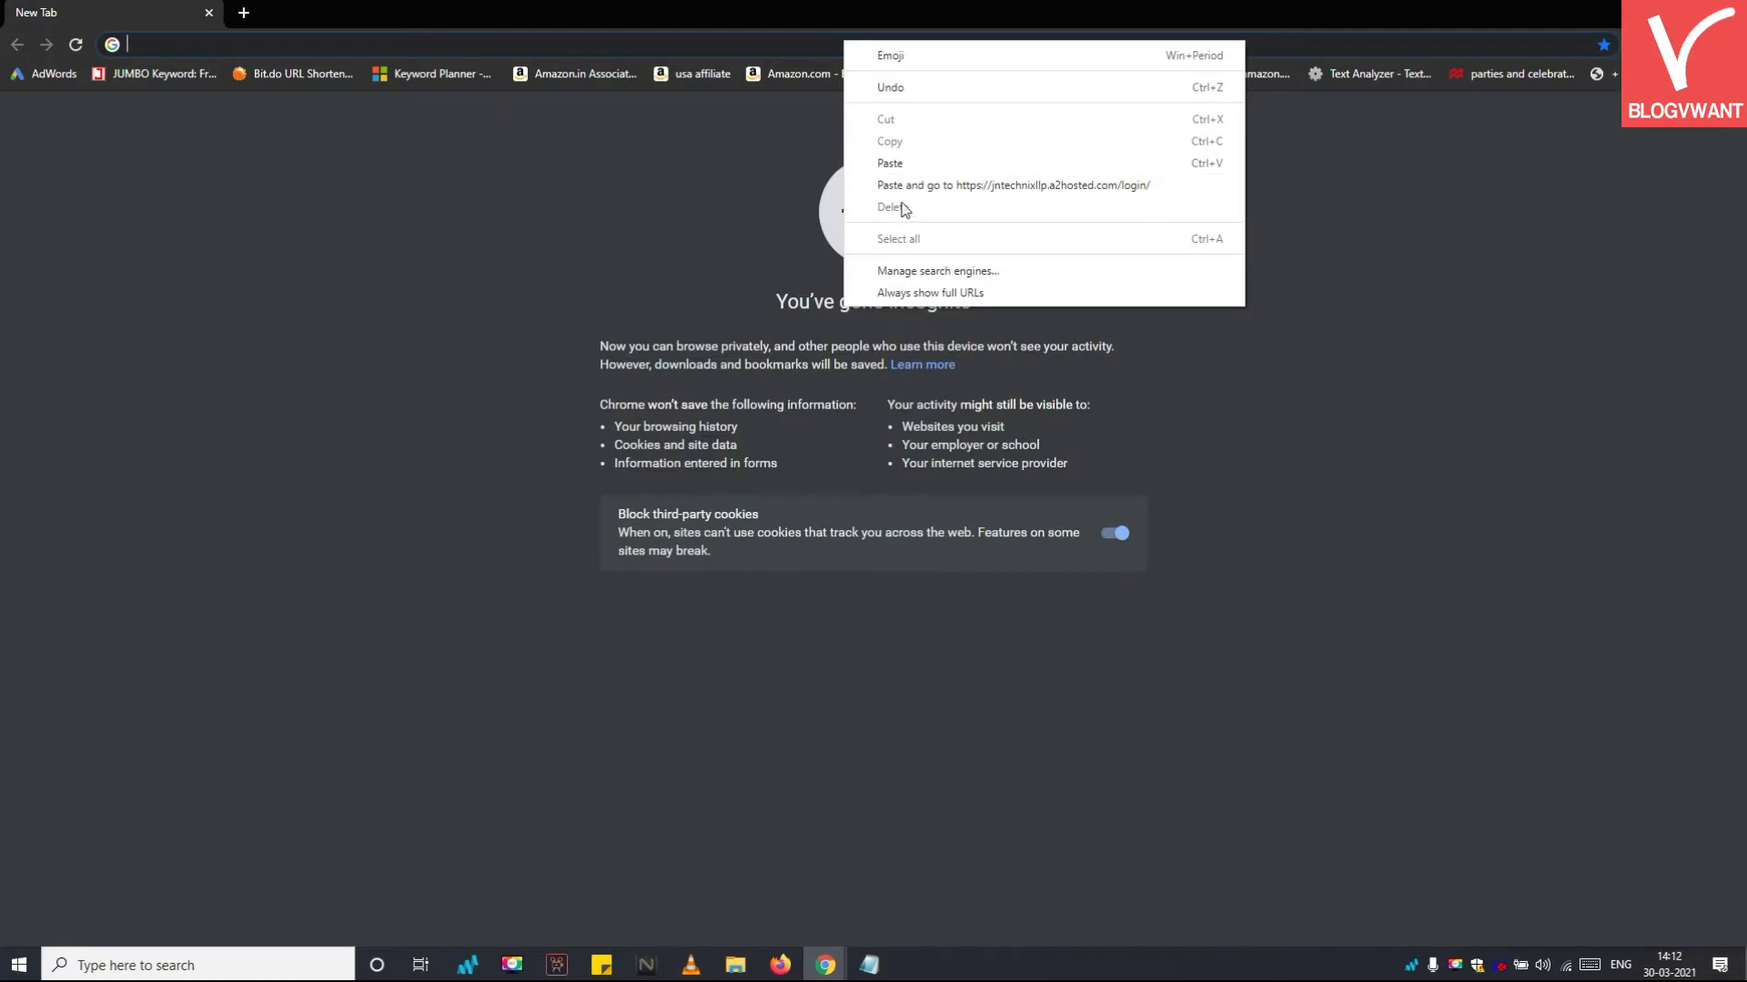
{"action": "left_click", "coordinate": [910, 185]}
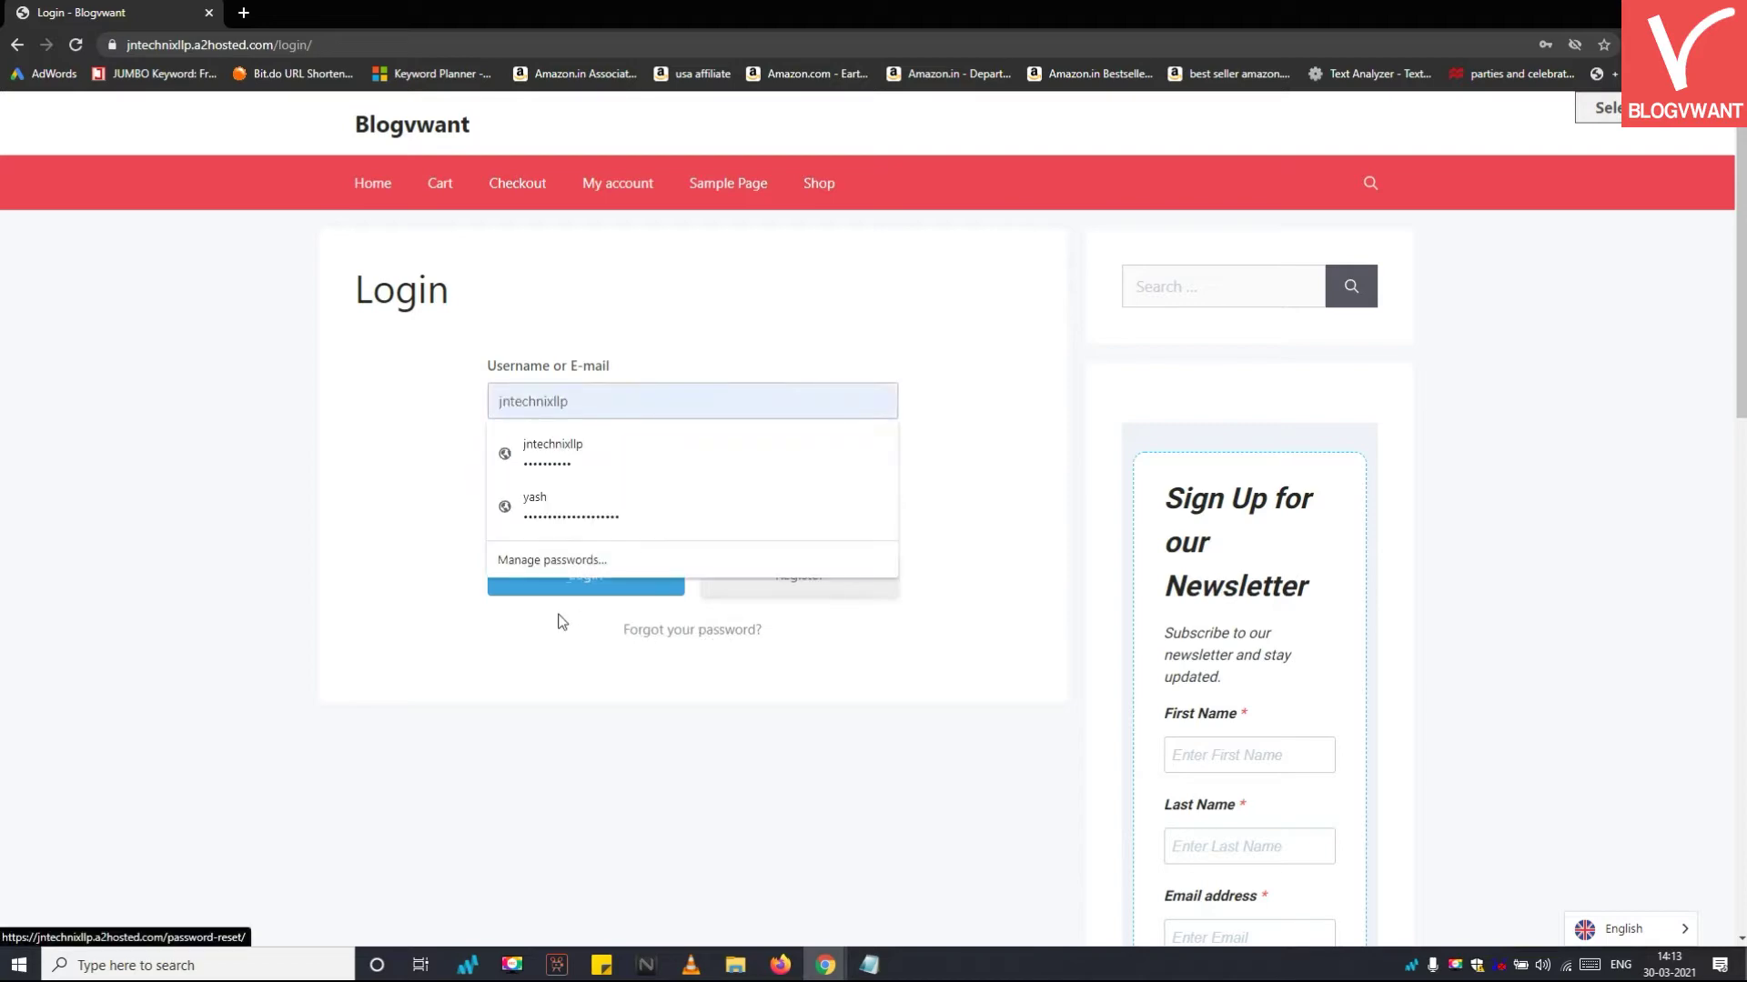
{"action": "left_click", "coordinate": [342, 603]}
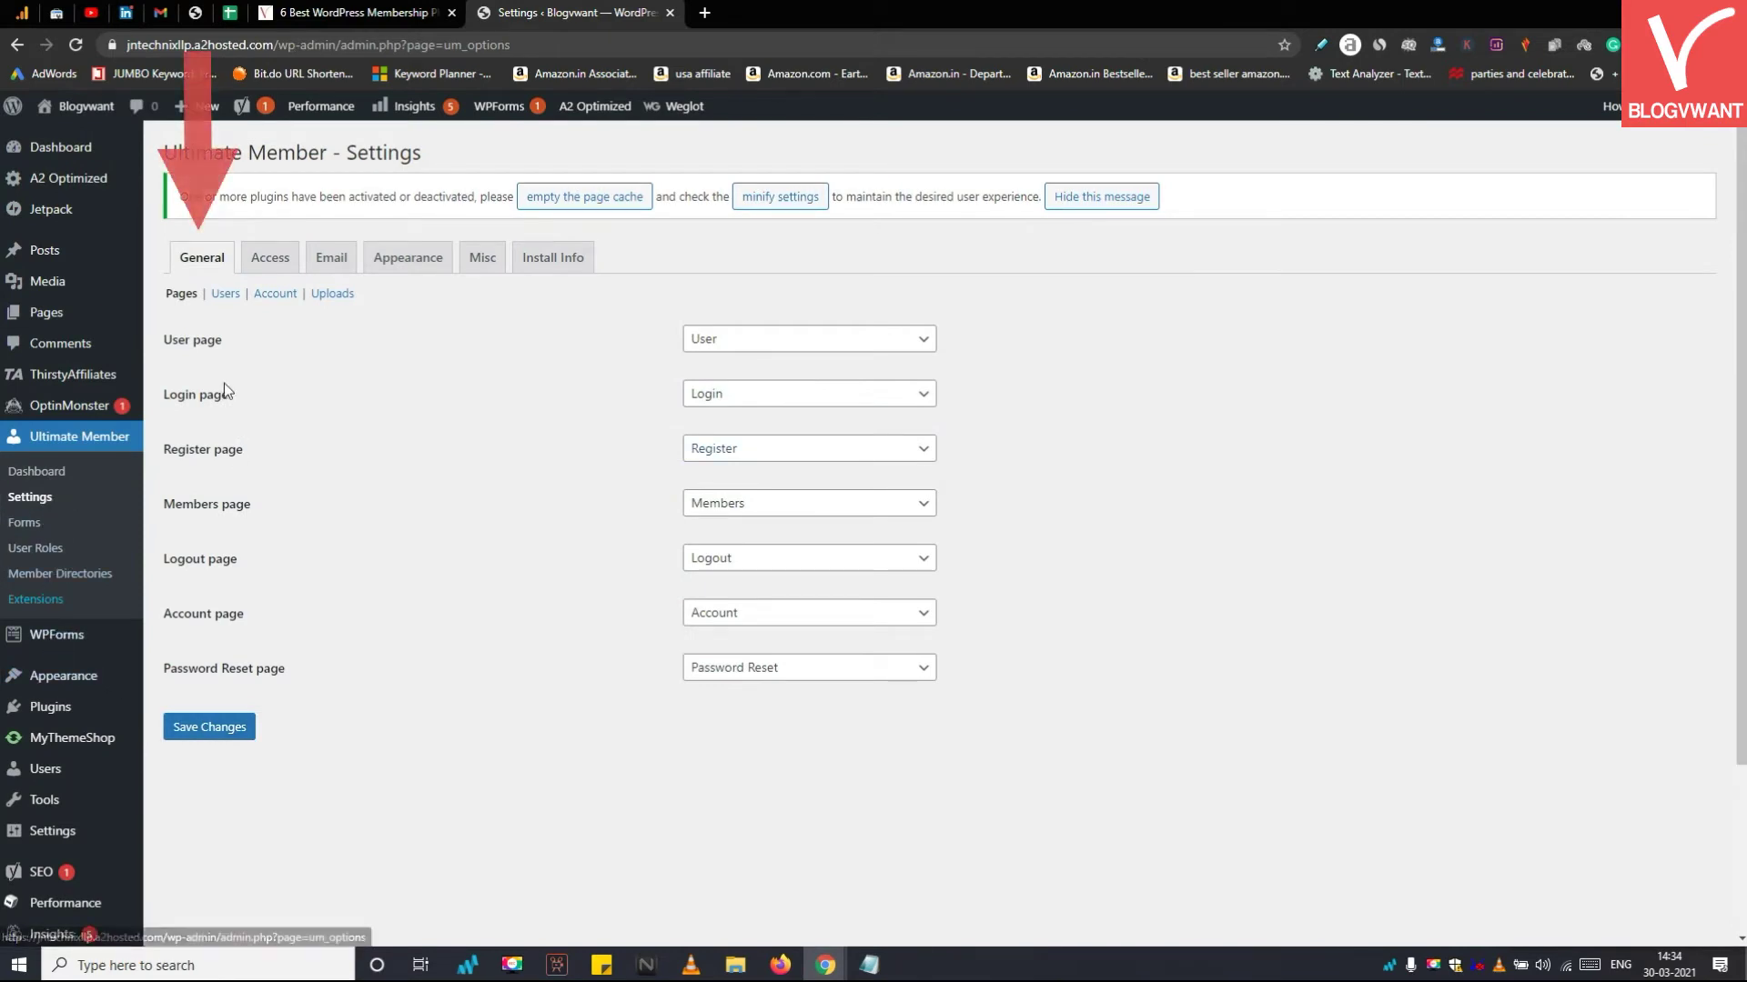
Check the user and login page assignments in the Ultimate Member general settings and open the Access settings
{"action": "left_click", "coordinate": [705, 336]}
{"action": "left_click", "coordinate": [764, 390]}
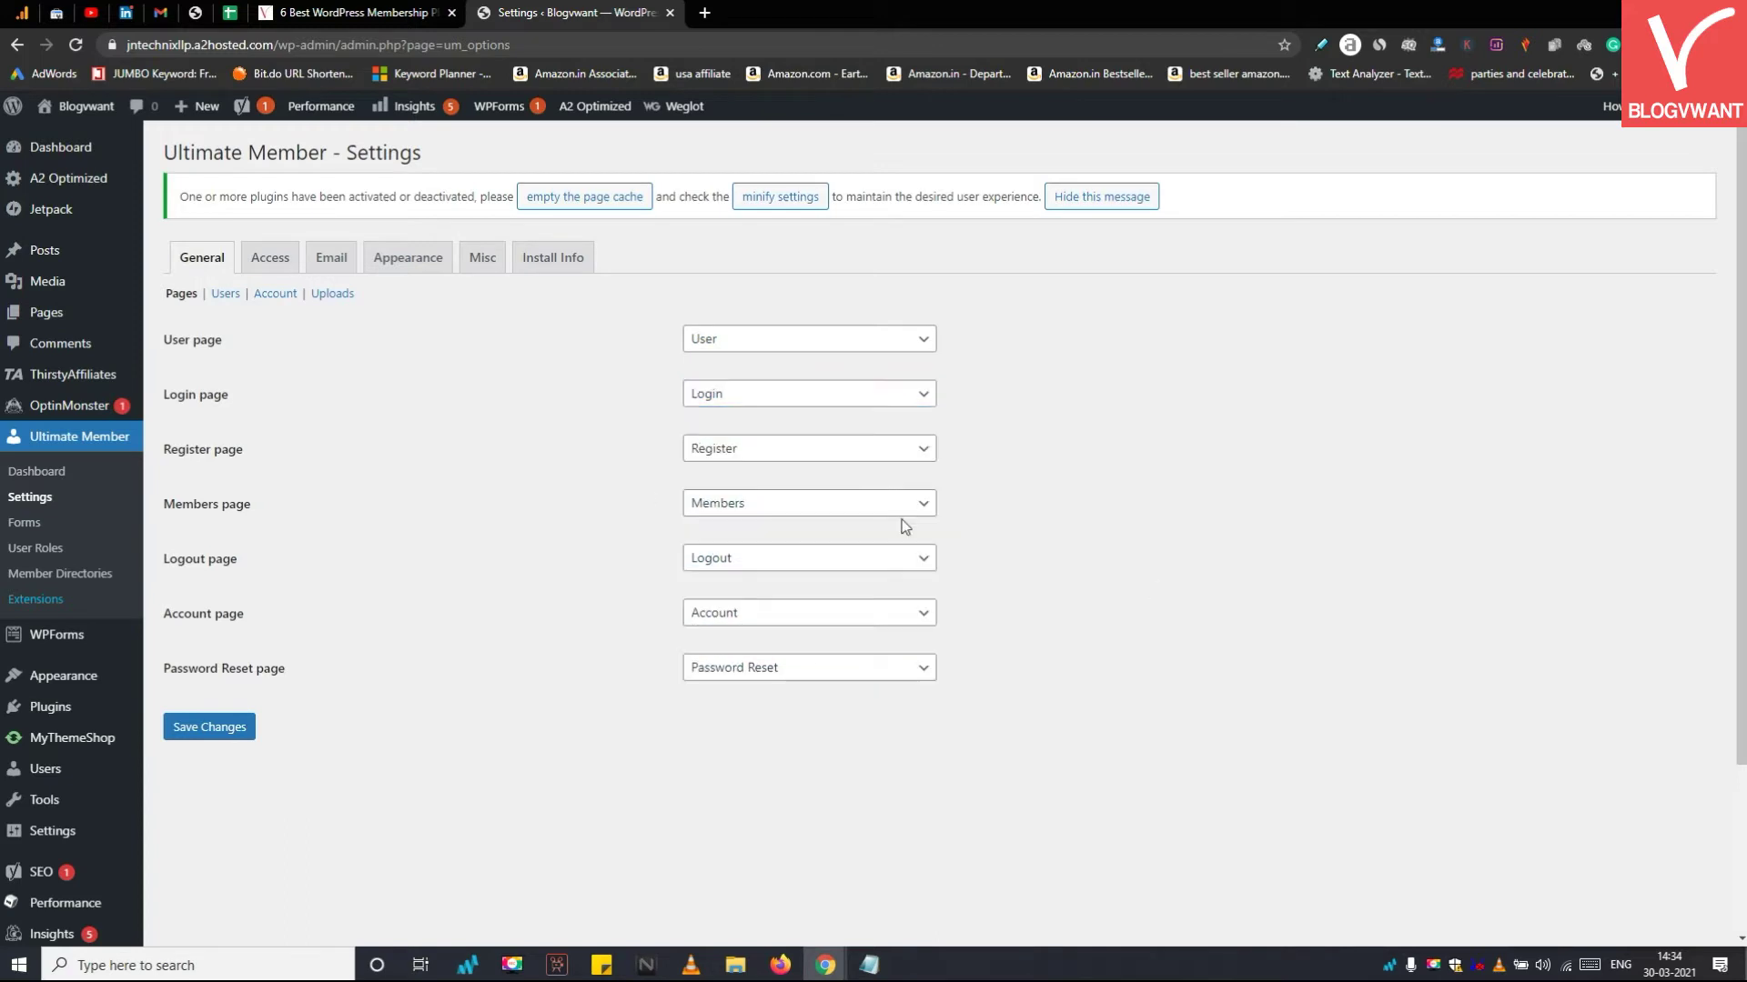
{"action": "left_click", "coordinate": [273, 259]}
{"action": "scroll", "coordinate": [464, 418], "scroll_direction": "down", "scroll_amount": 1}
{"action": "scroll", "coordinate": [464, 427], "scroll_direction": "up", "scroll_amount": 1}
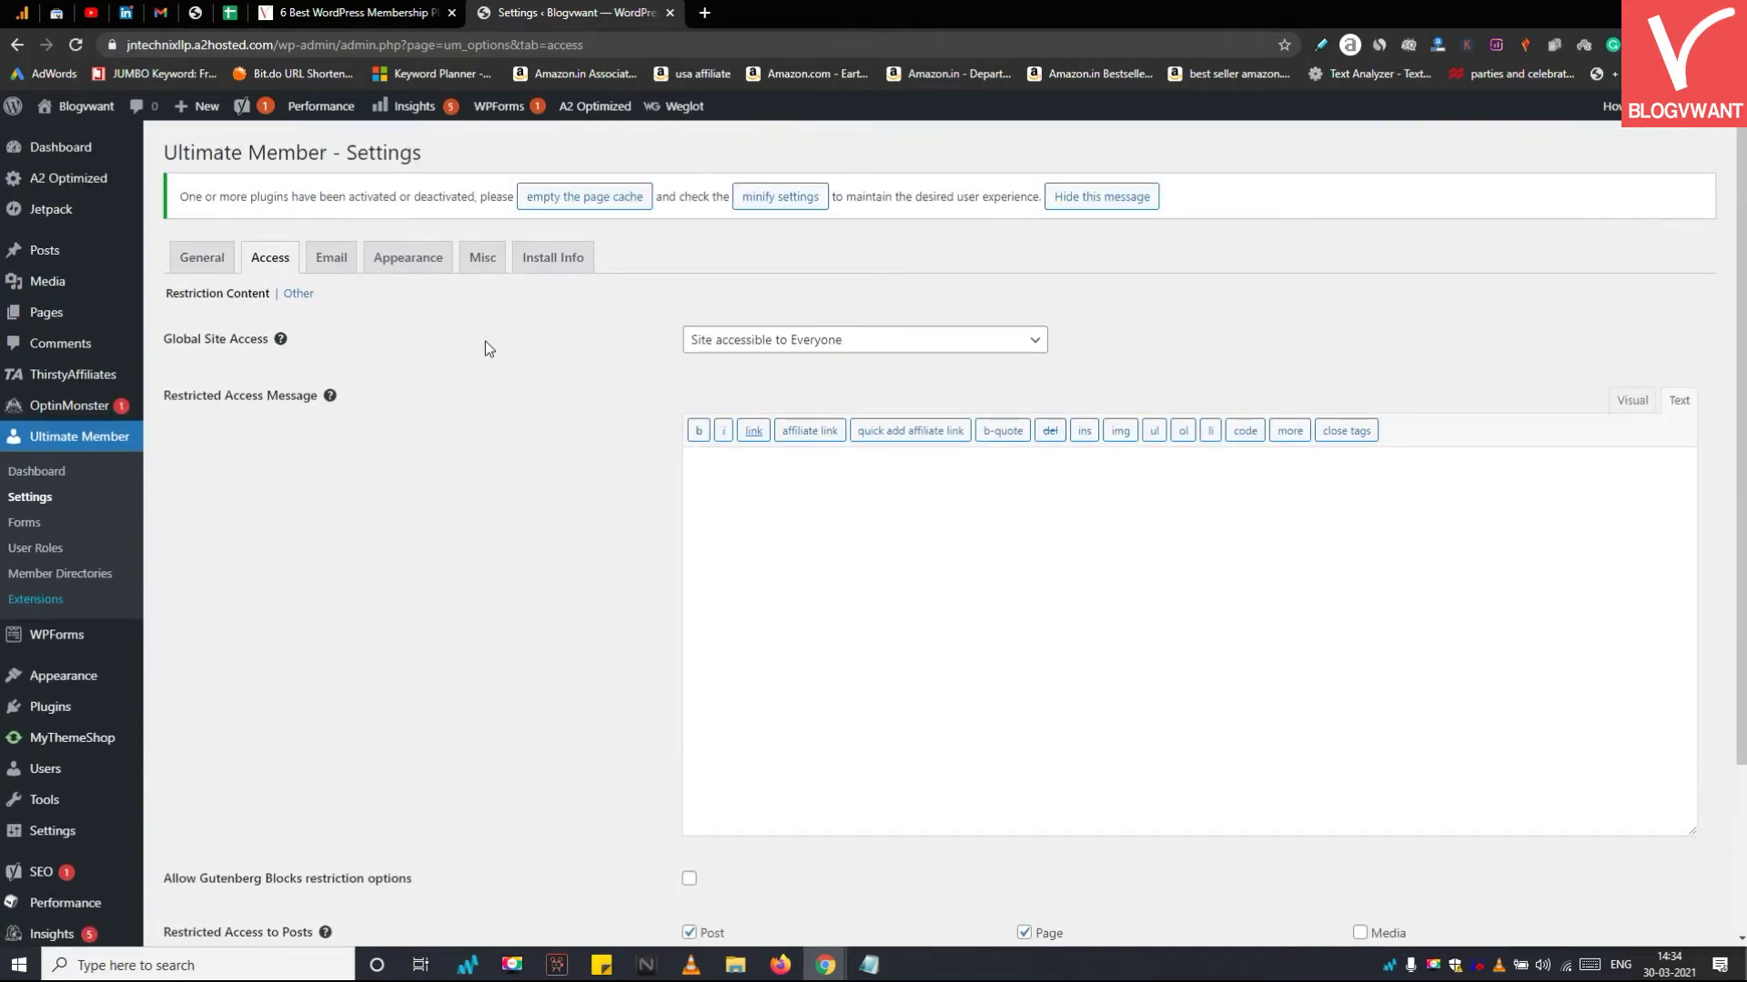
Set Global Site Access to Site accessible to Logged In Users and read the hint for Custom Redirect URL
{"action": "mouse_move", "coordinate": [281, 346]}
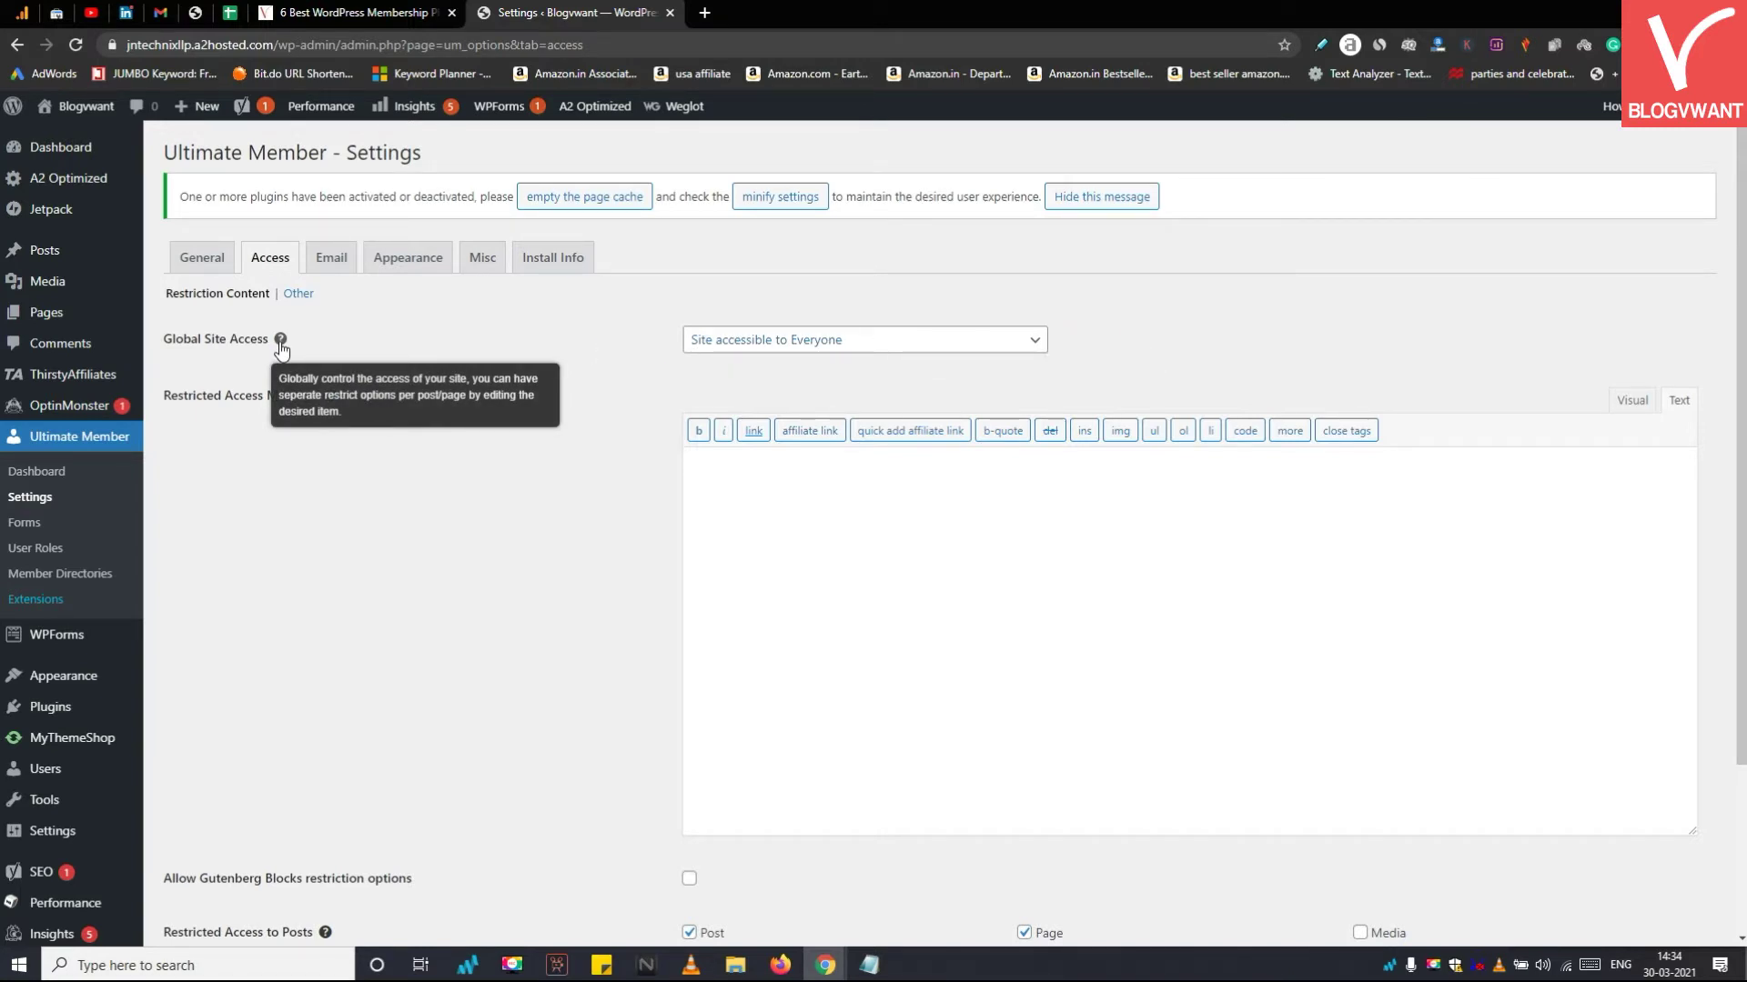
{"action": "left_click", "coordinate": [755, 339]}
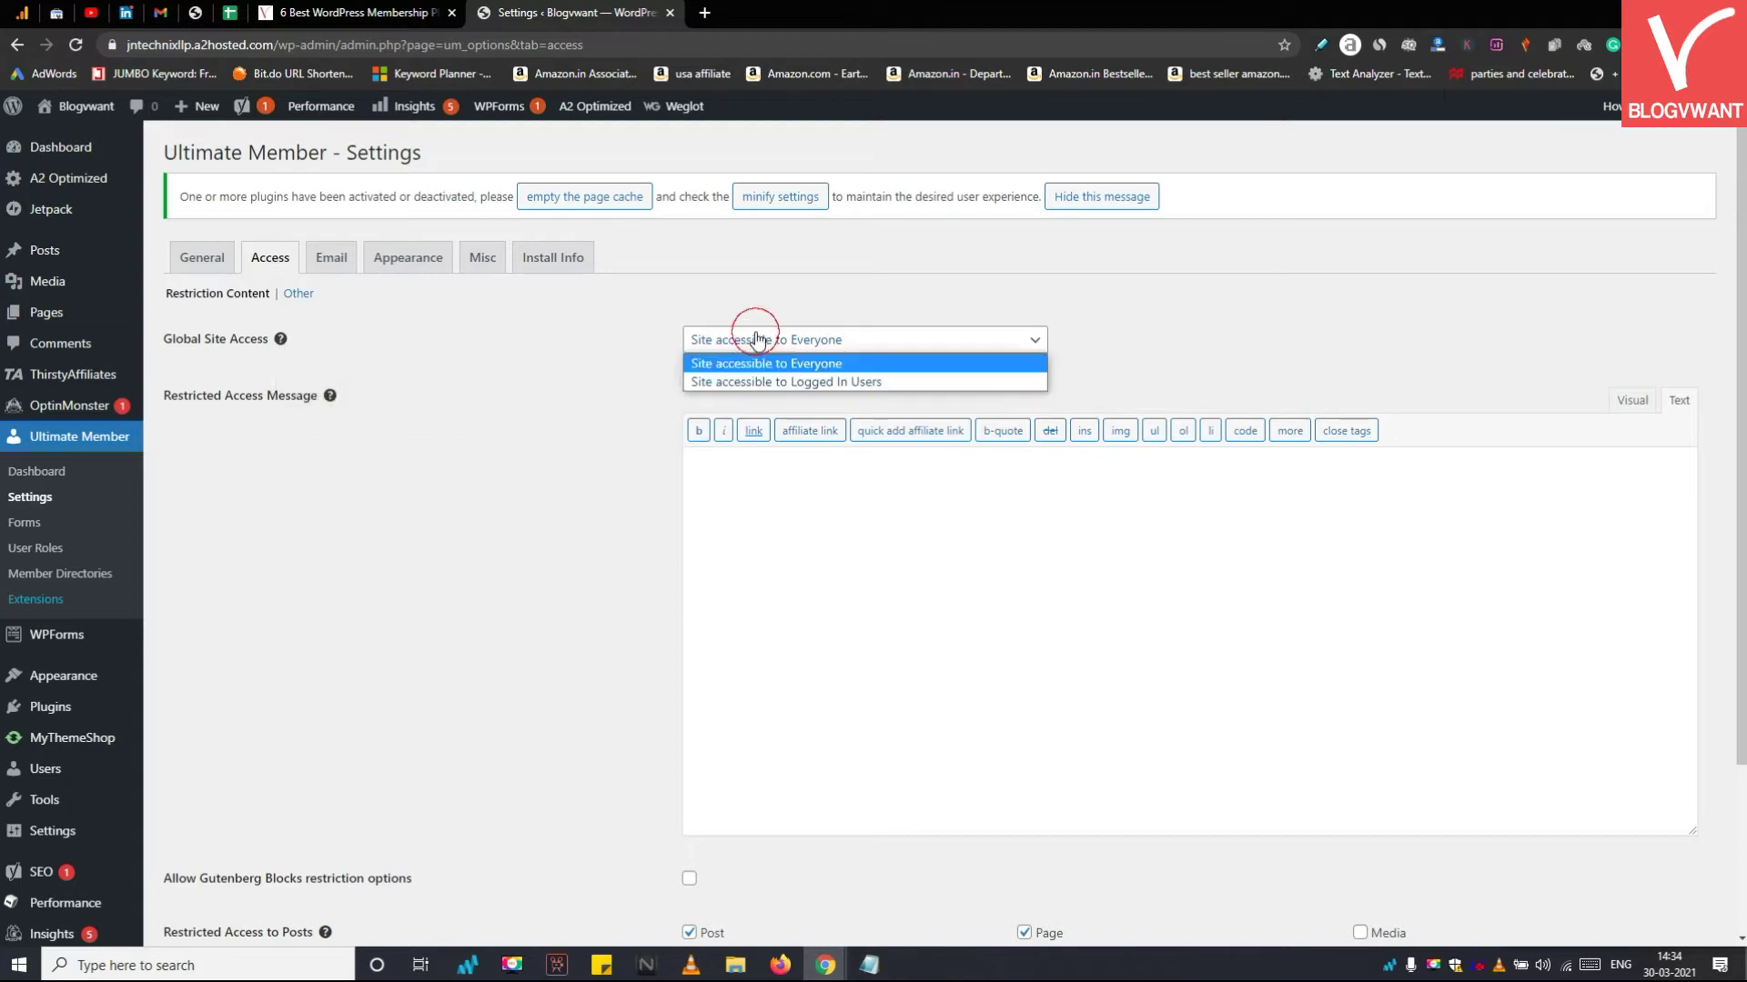
{"action": "left_click", "coordinate": [792, 381]}
{"action": "mouse_move", "coordinate": [293, 404]}
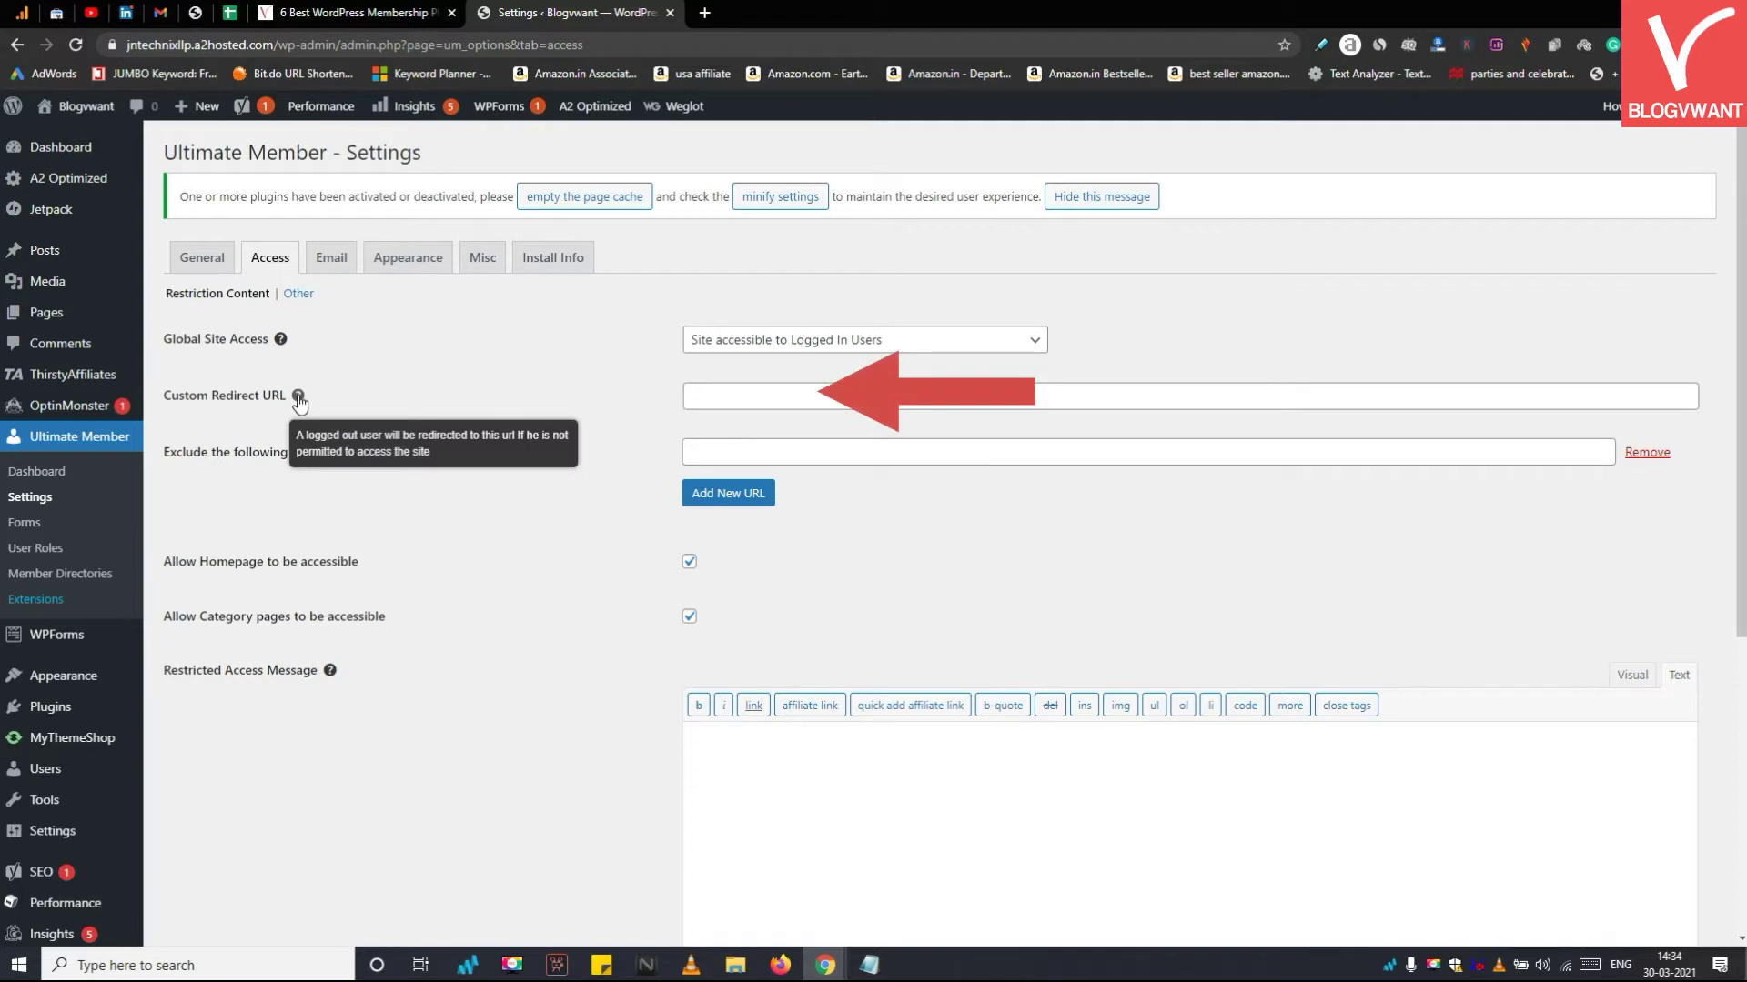
Examine the Restricted Access Message and try restricting access to Media under Restricted Access to Posts
{"action": "scroll", "coordinate": [474, 606], "scroll_direction": "down", "scroll_amount": 4}
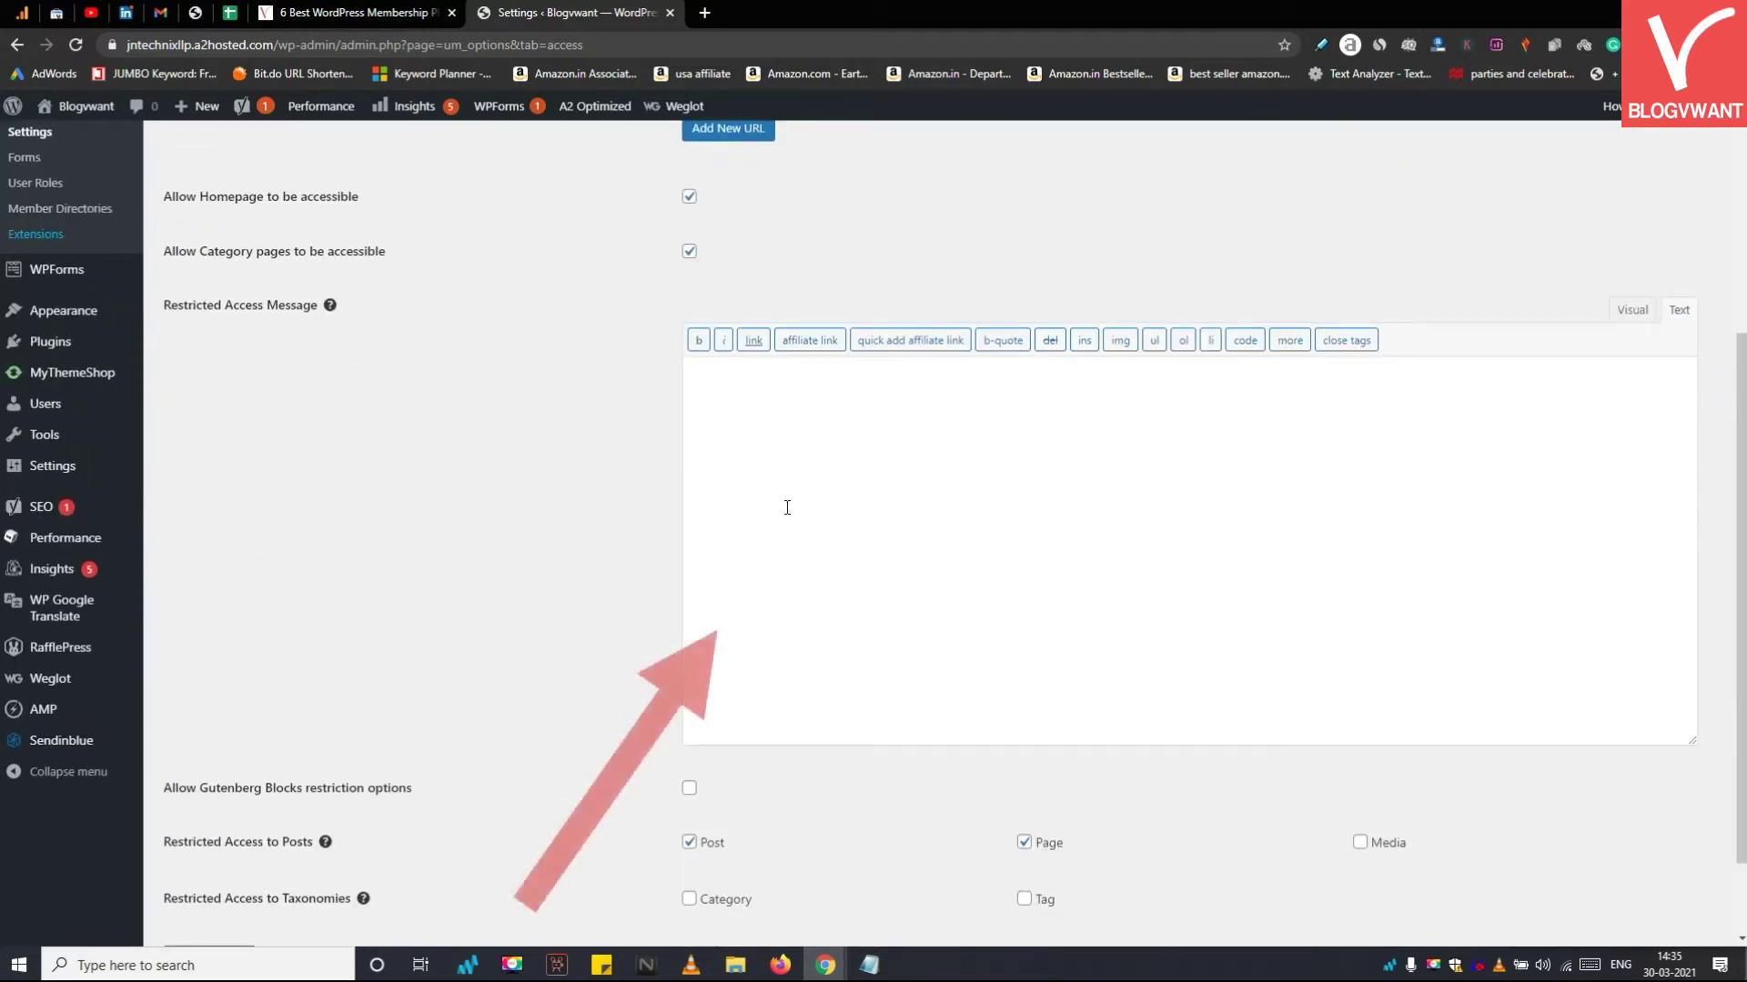
{"action": "left_click", "coordinate": [889, 487]}
{"action": "scroll", "coordinate": [509, 477], "scroll_direction": "down", "scroll_amount": 1}
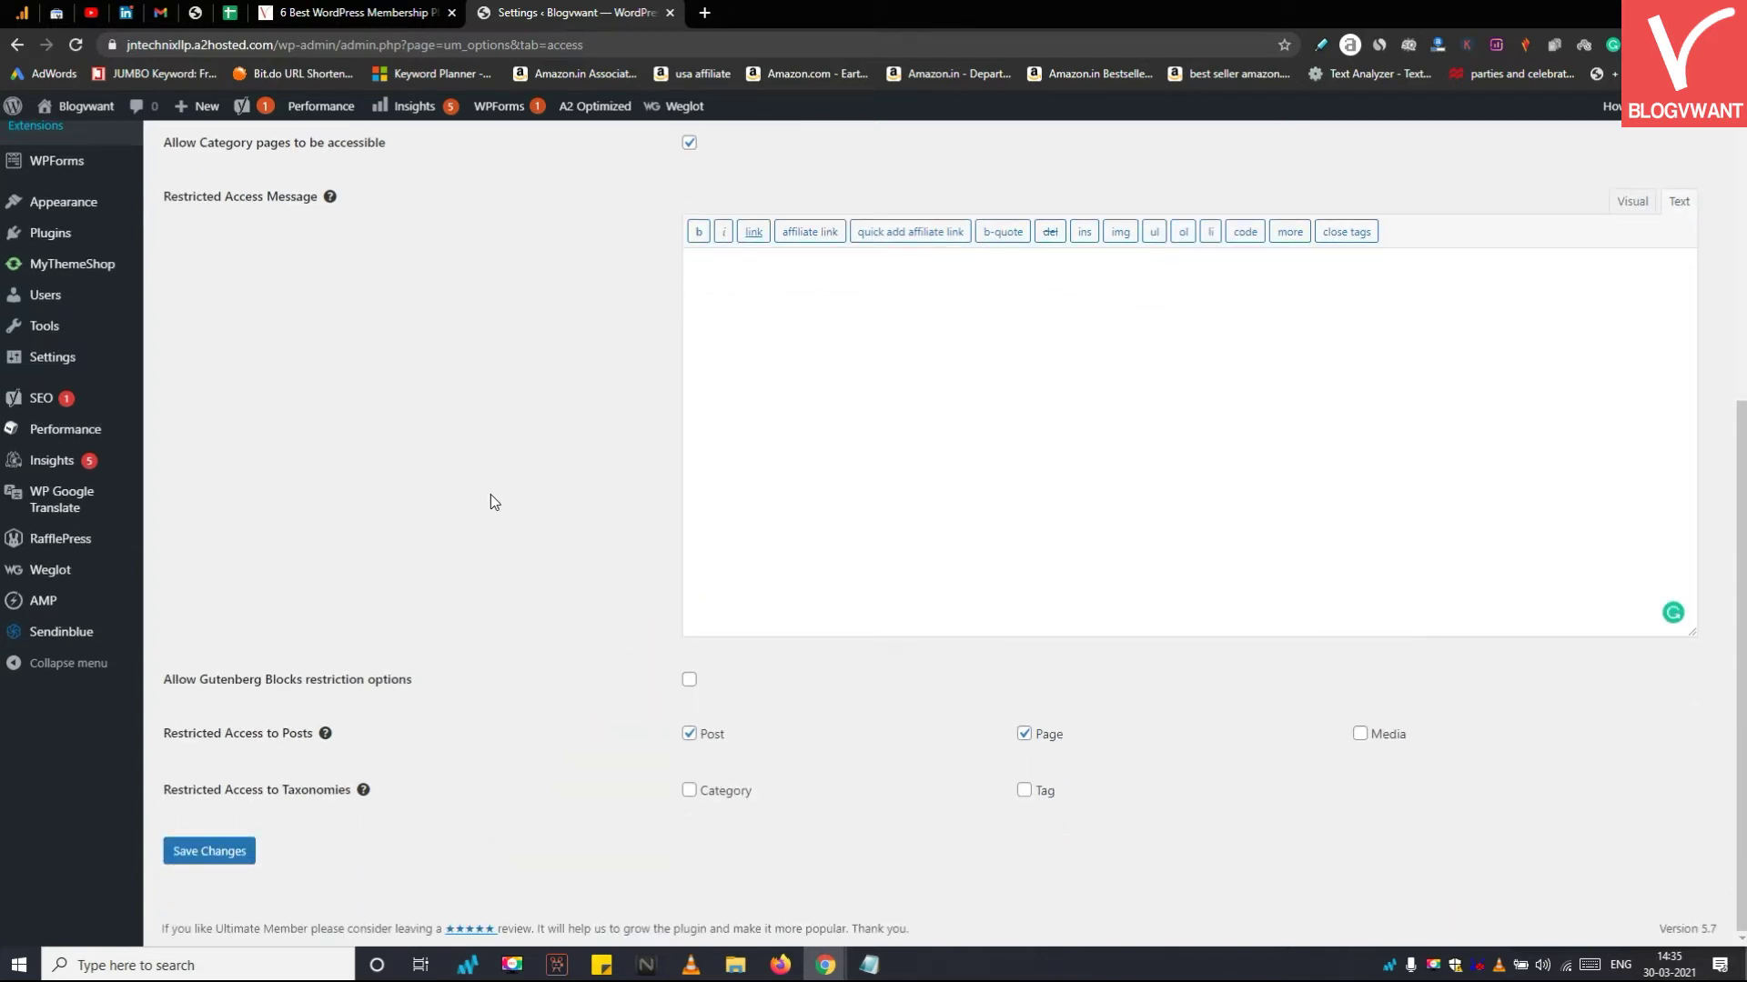
{"action": "mouse_move", "coordinate": [333, 739]}
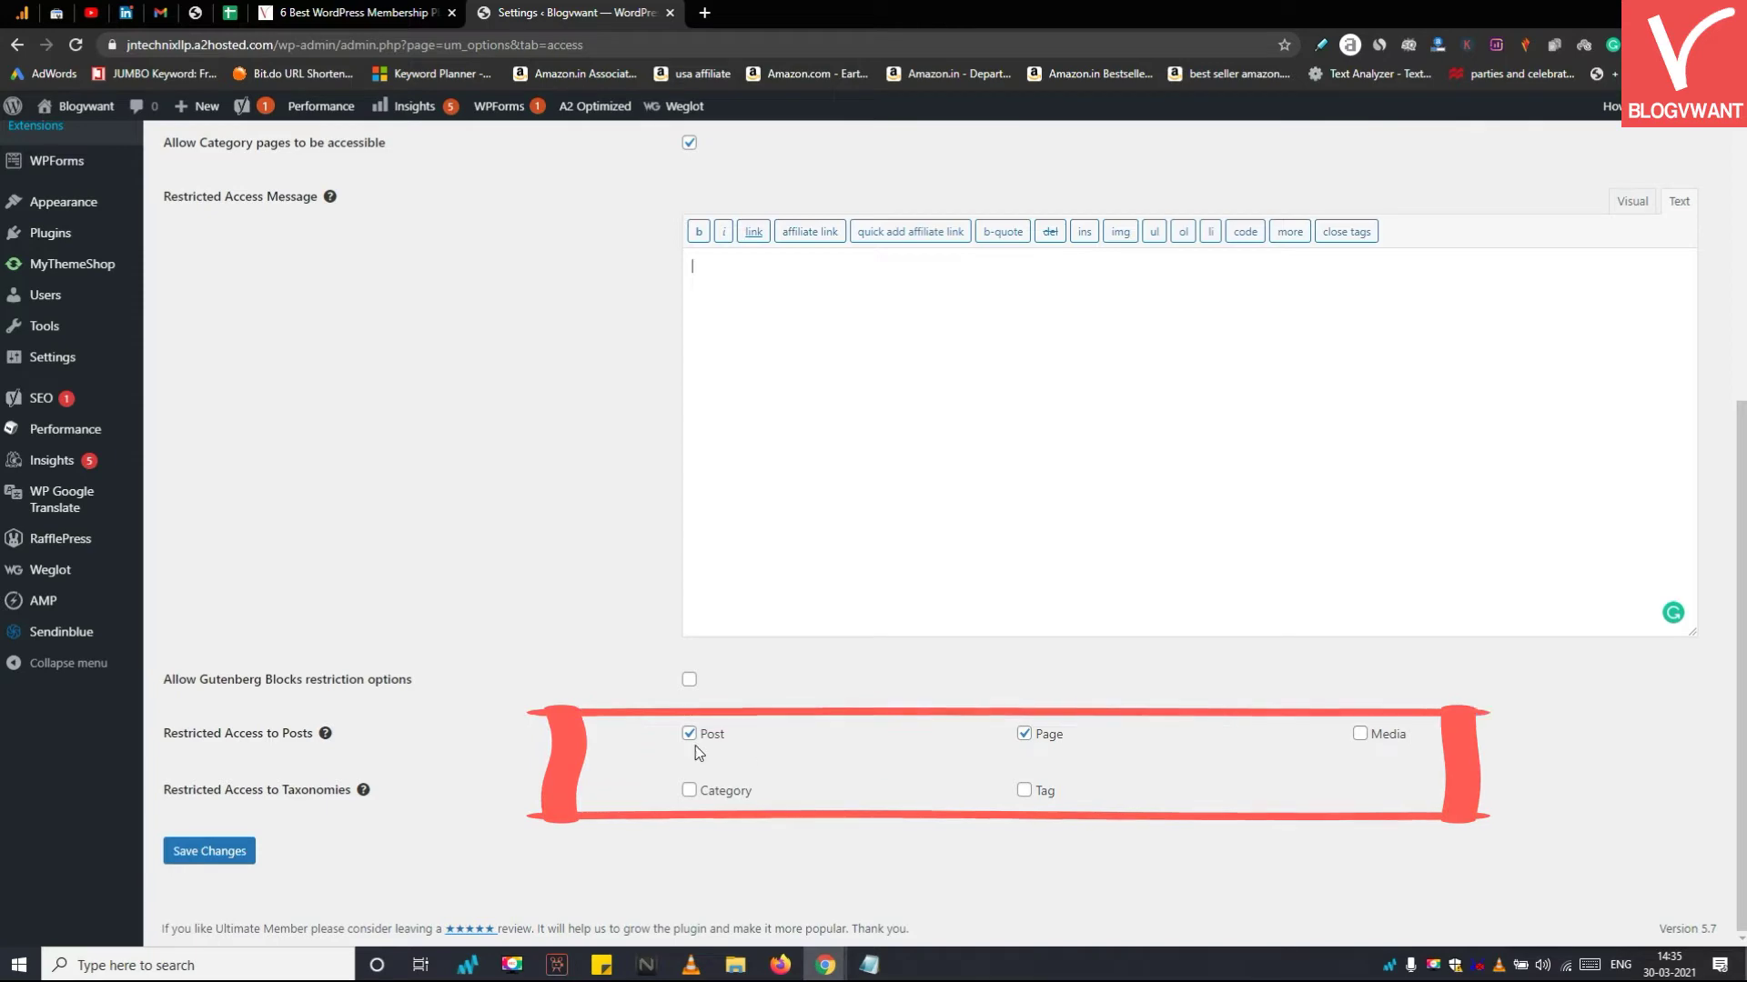
{"action": "left_click", "coordinate": [1038, 746]}
{"action": "left_click", "coordinate": [1361, 732]}
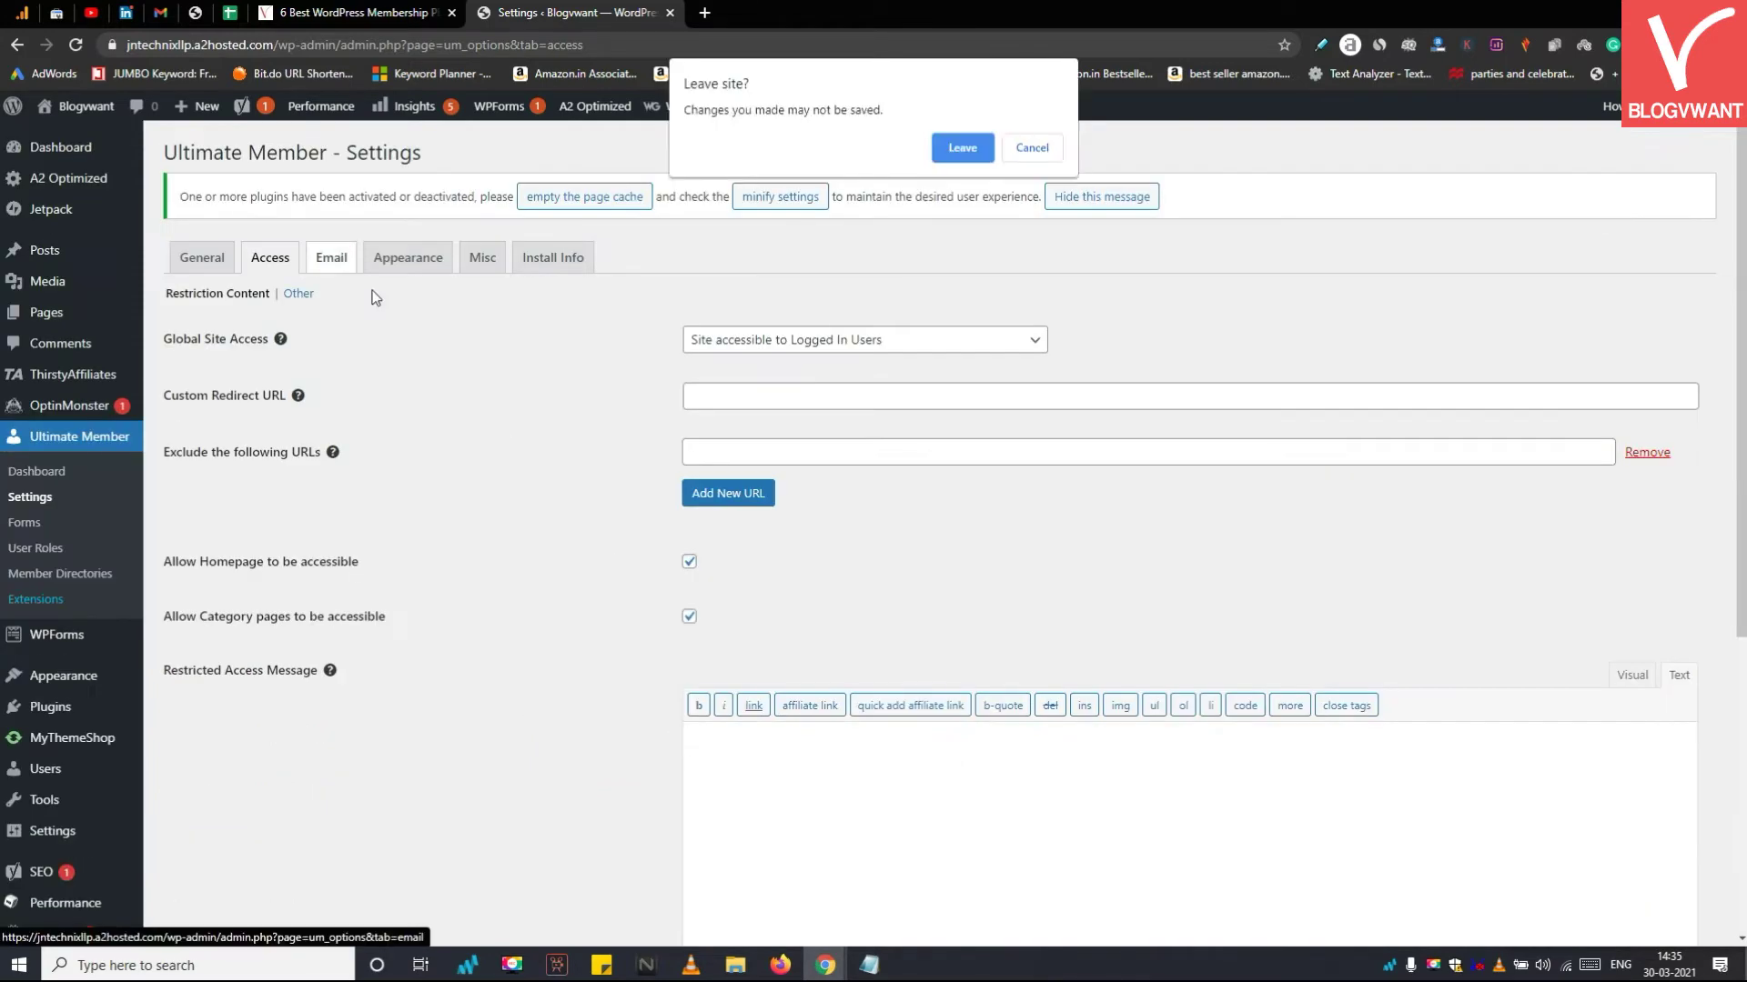
Leave the Access settings without saving and review the list of Ultimate Member email notifications
{"action": "key", "text": "Return"}
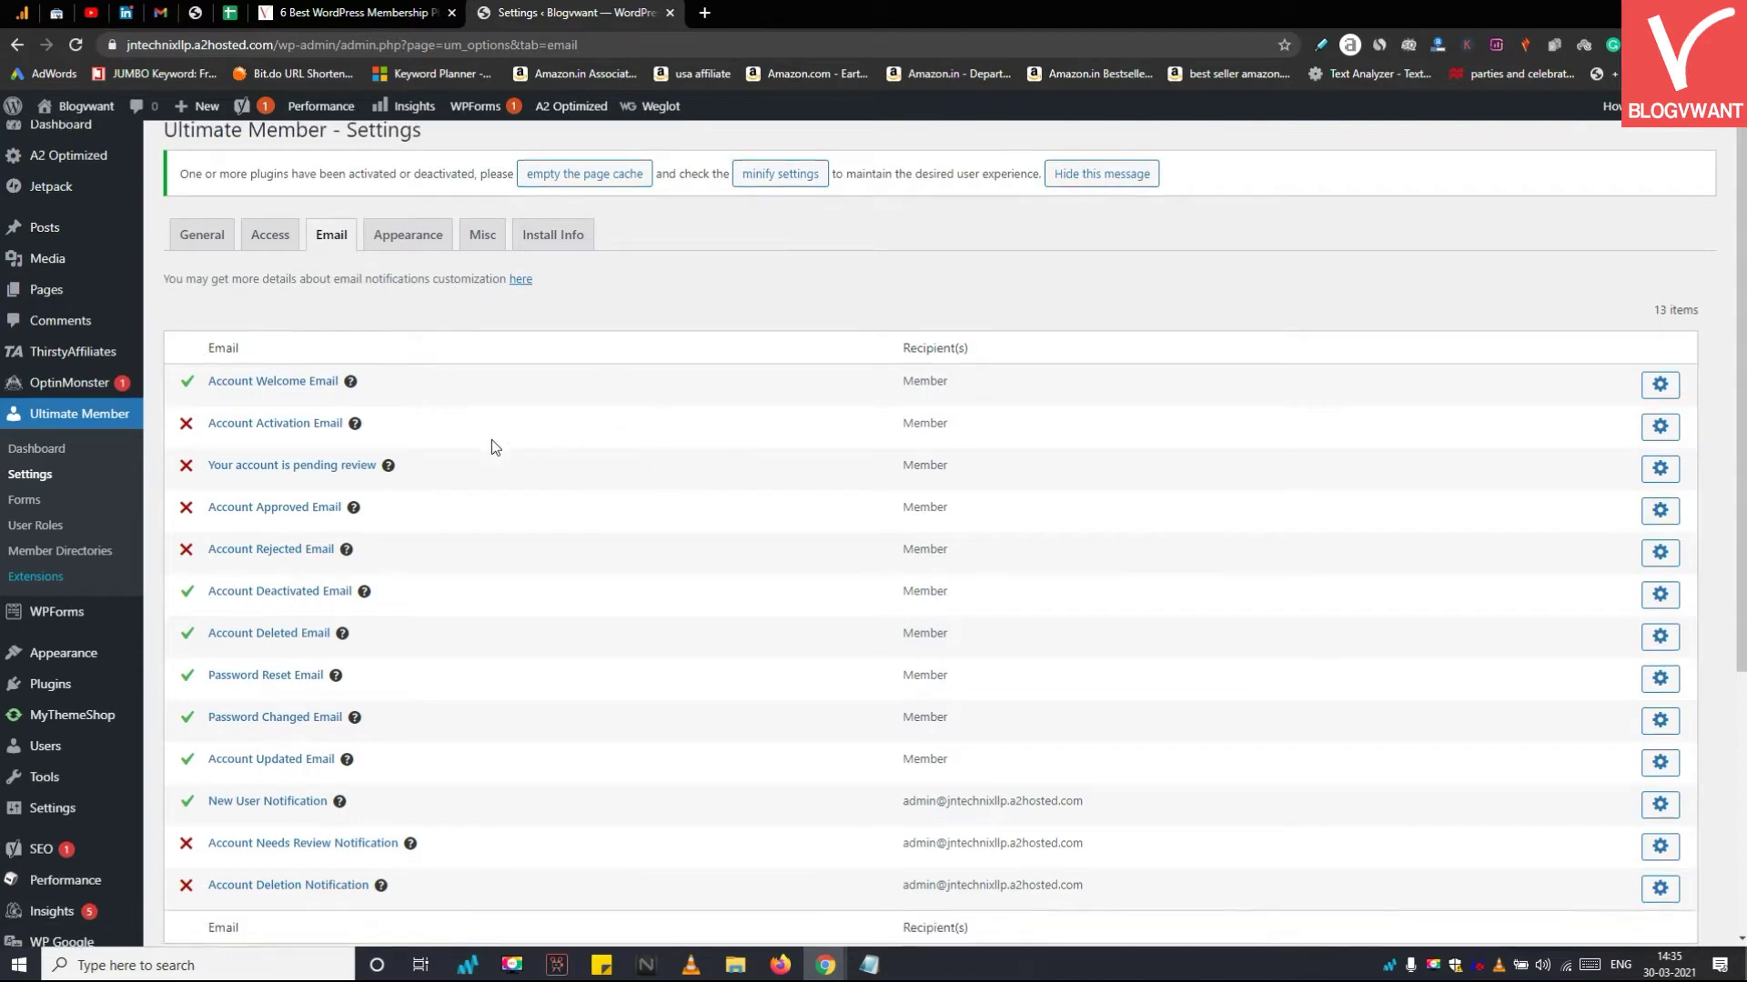
{"action": "scroll", "coordinate": [491, 439], "scroll_direction": "down", "scroll_amount": 4}
{"action": "scroll", "coordinate": [492, 439], "scroll_direction": "up", "scroll_amount": 4}
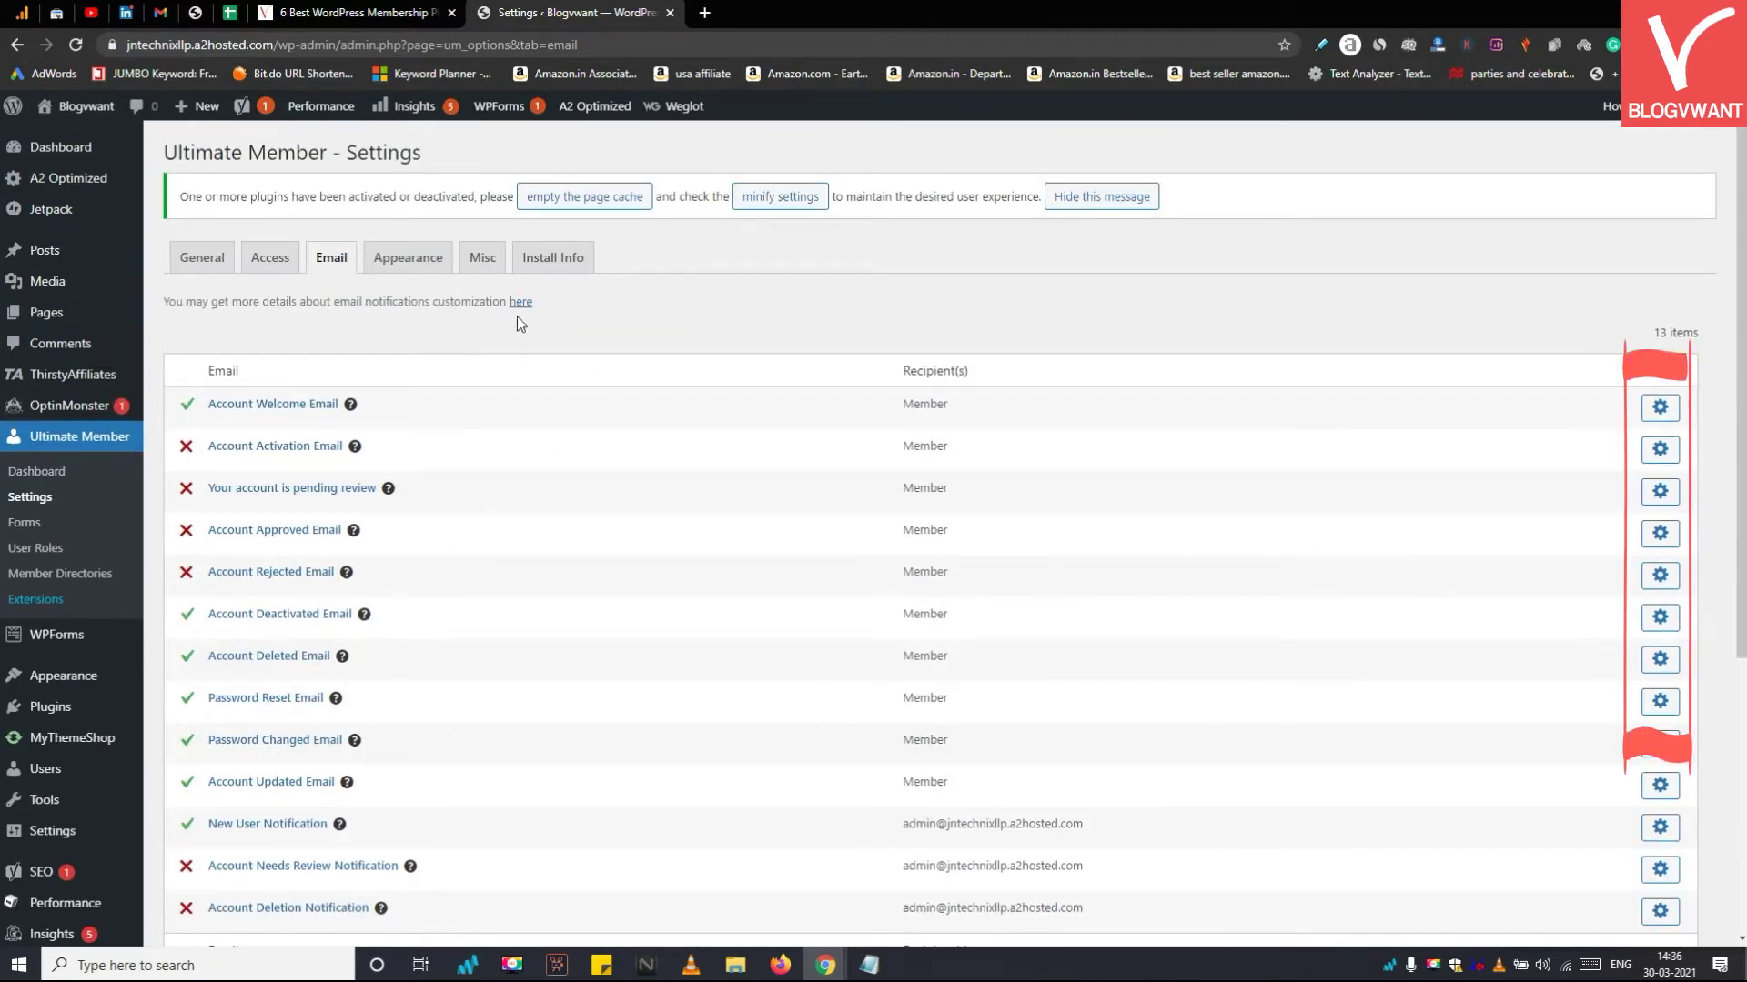
Review the Ultimate Member appearance settings for the profile, registration form and login form
{"action": "left_click", "coordinate": [429, 269]}
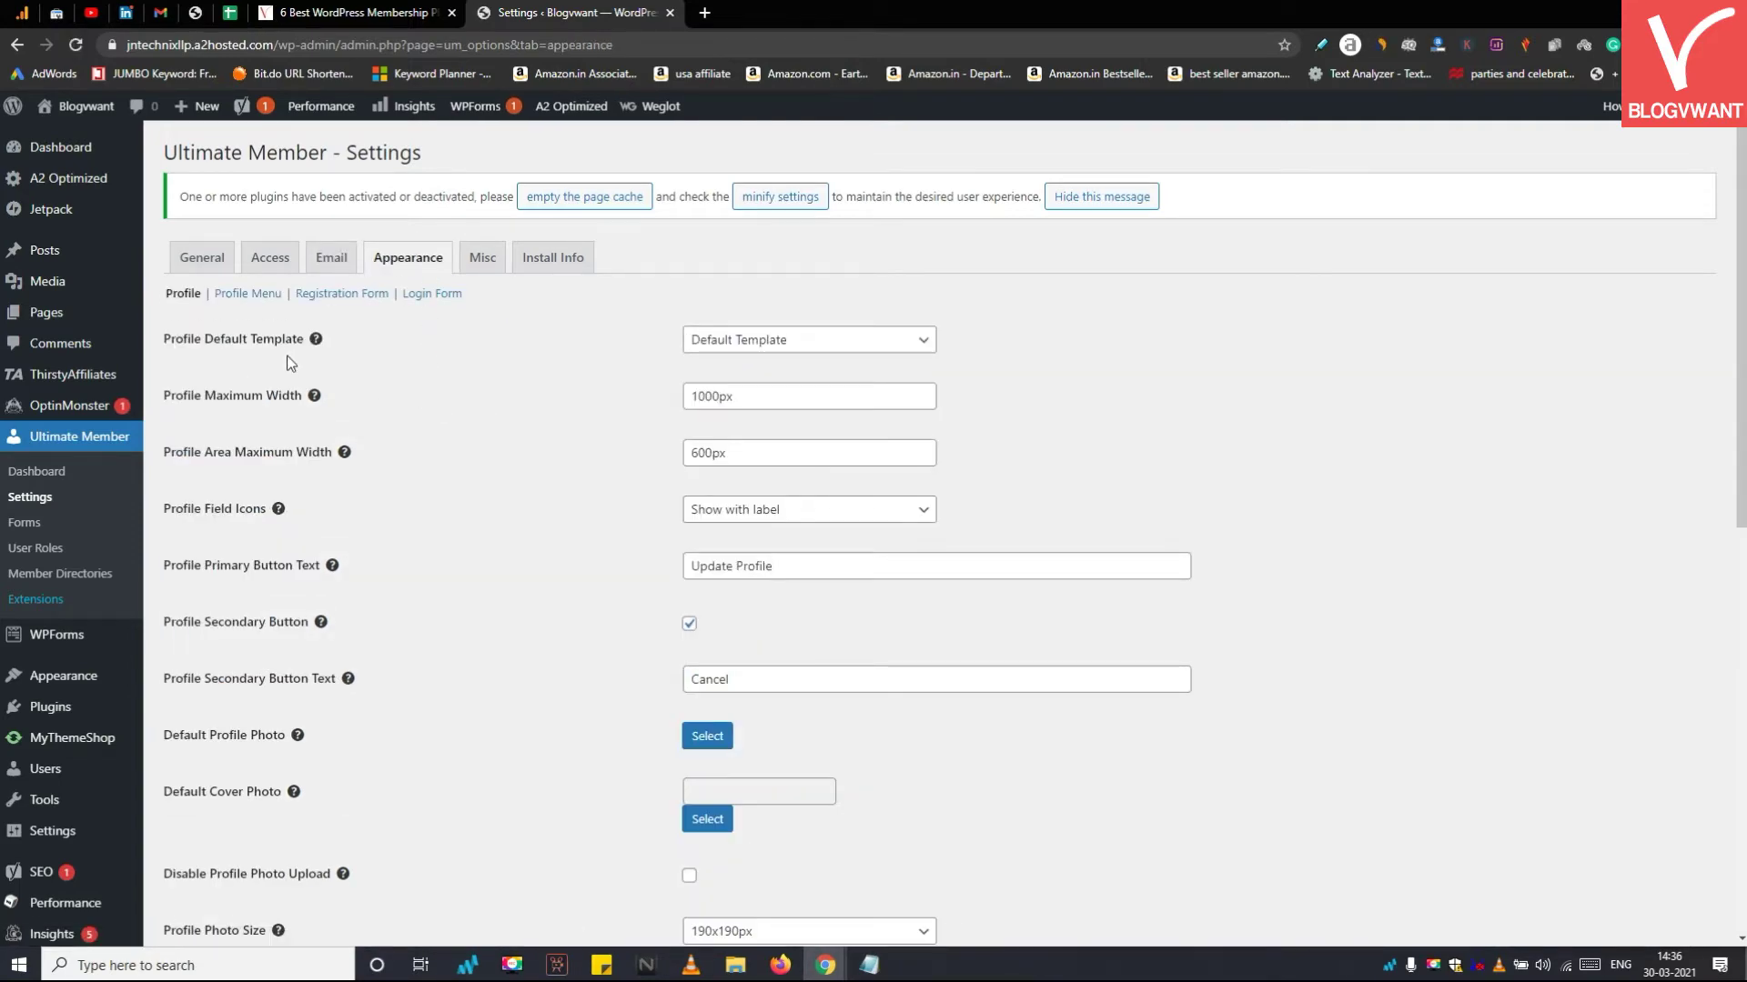
{"action": "scroll", "coordinate": [335, 343], "scroll_direction": "down", "scroll_amount": 4}
{"action": "scroll", "coordinate": [351, 409], "scroll_direction": "up", "scroll_amount": 4}
{"action": "left_click", "coordinate": [342, 293]}
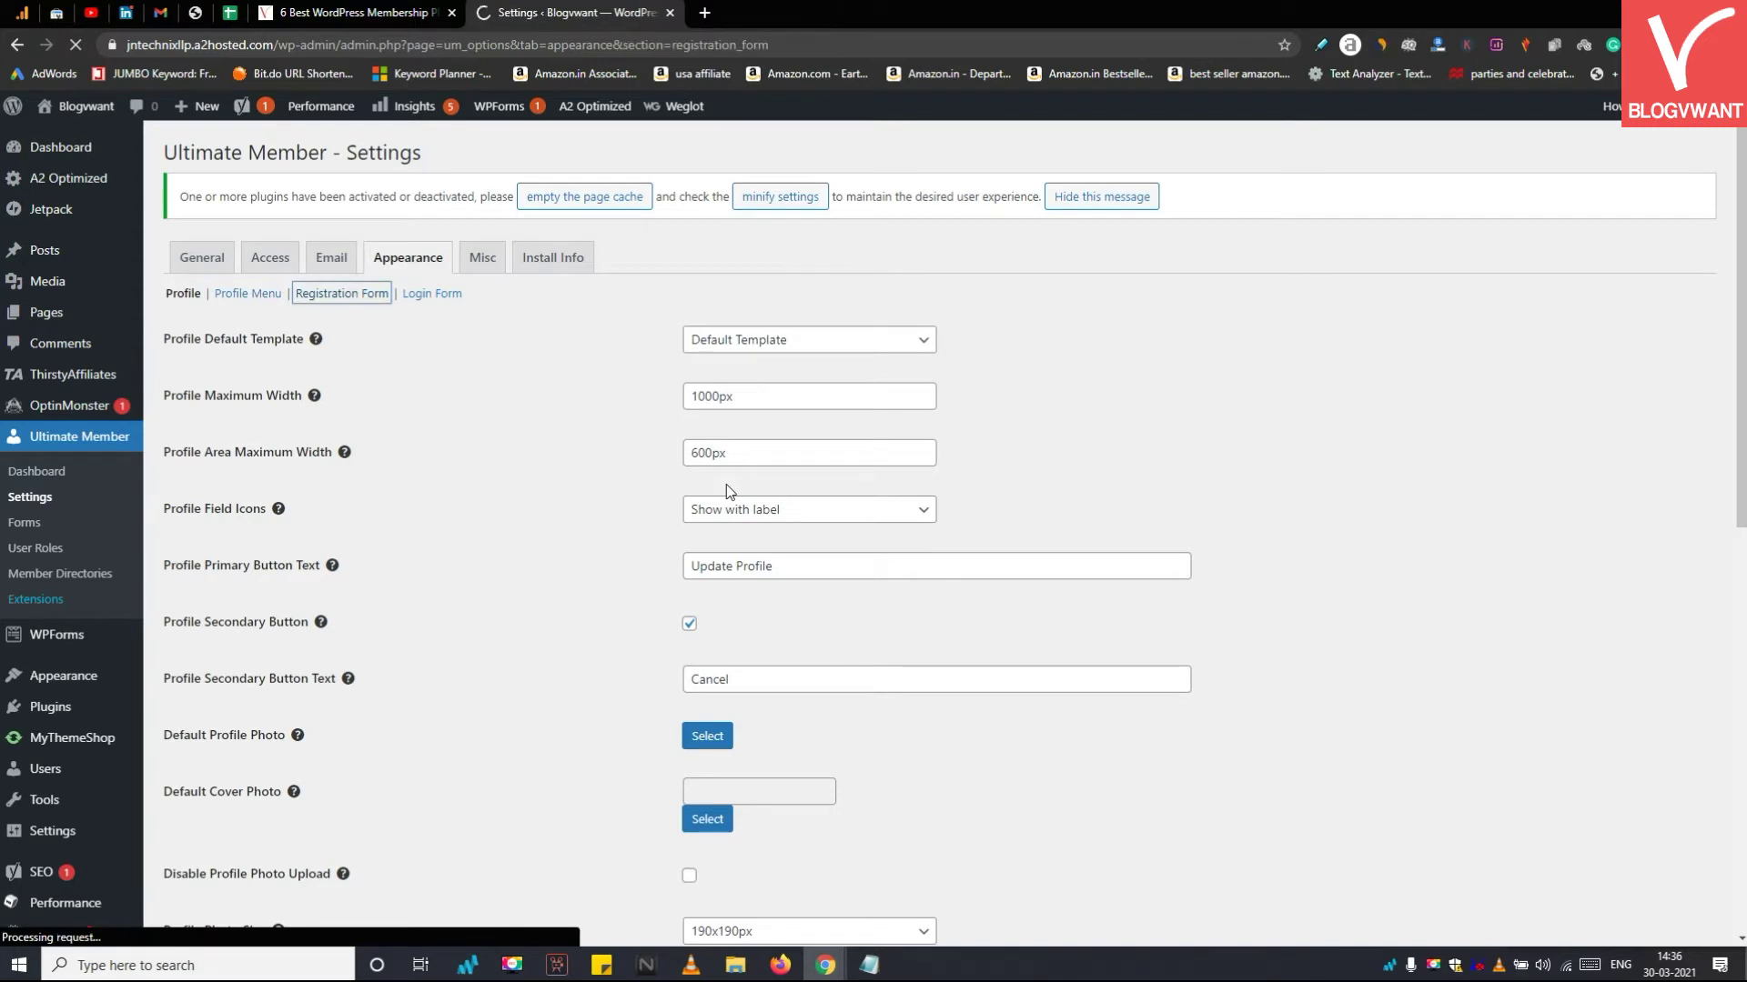
{"action": "left_click", "coordinate": [762, 351]}
{"action": "left_click", "coordinate": [762, 361]}
{"action": "left_click", "coordinate": [433, 293]}
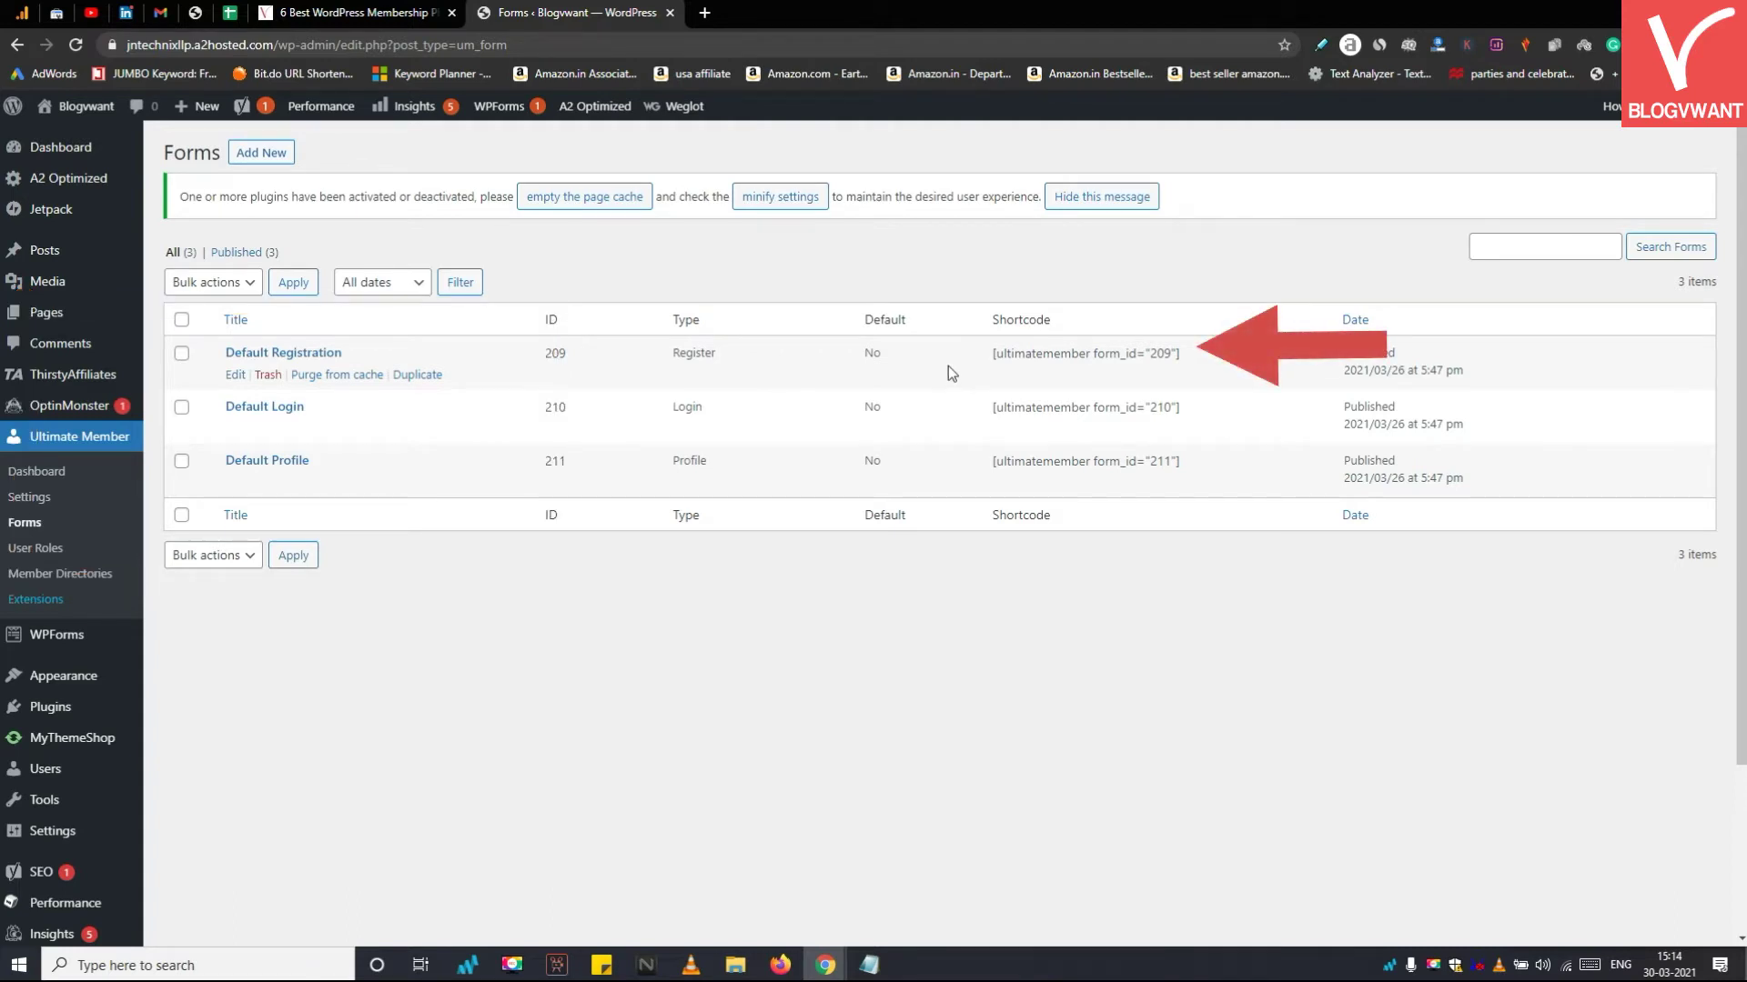
Open the Default Registration form for editing and view the field types available to add, without adding one
{"action": "left_click", "coordinate": [234, 377]}
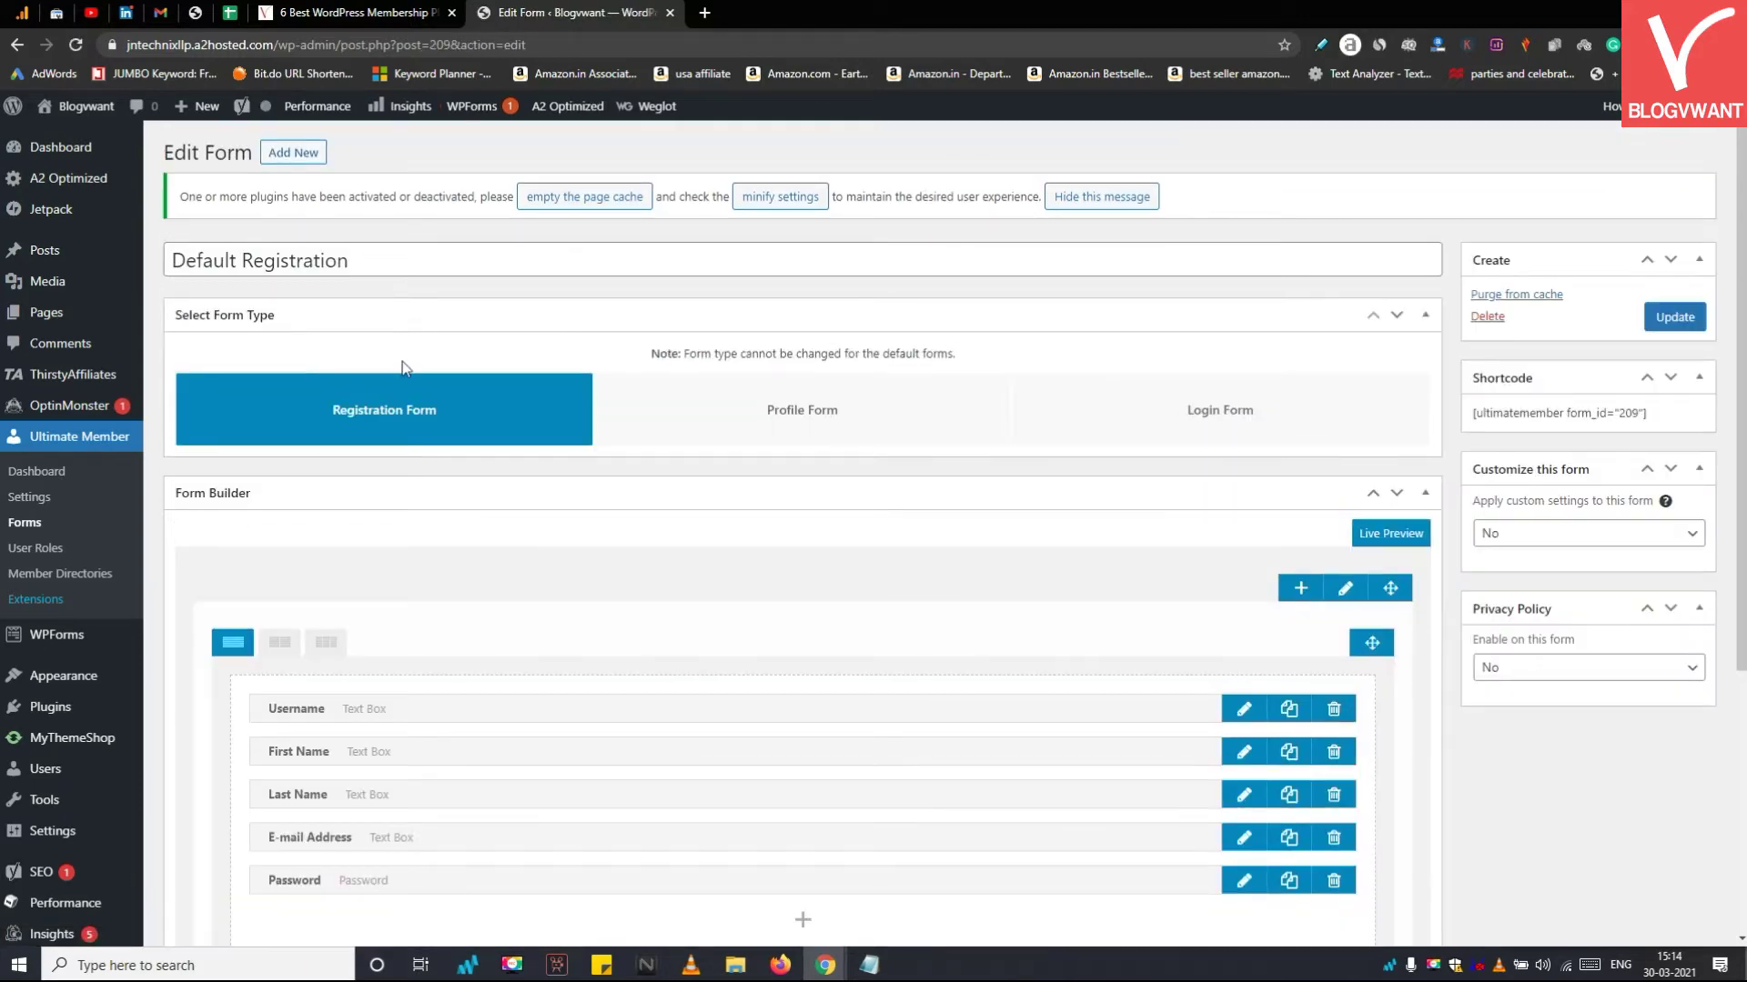
{"action": "scroll", "coordinate": [808, 746], "scroll_direction": "down", "scroll_amount": 2}
{"action": "left_click", "coordinate": [808, 746]}
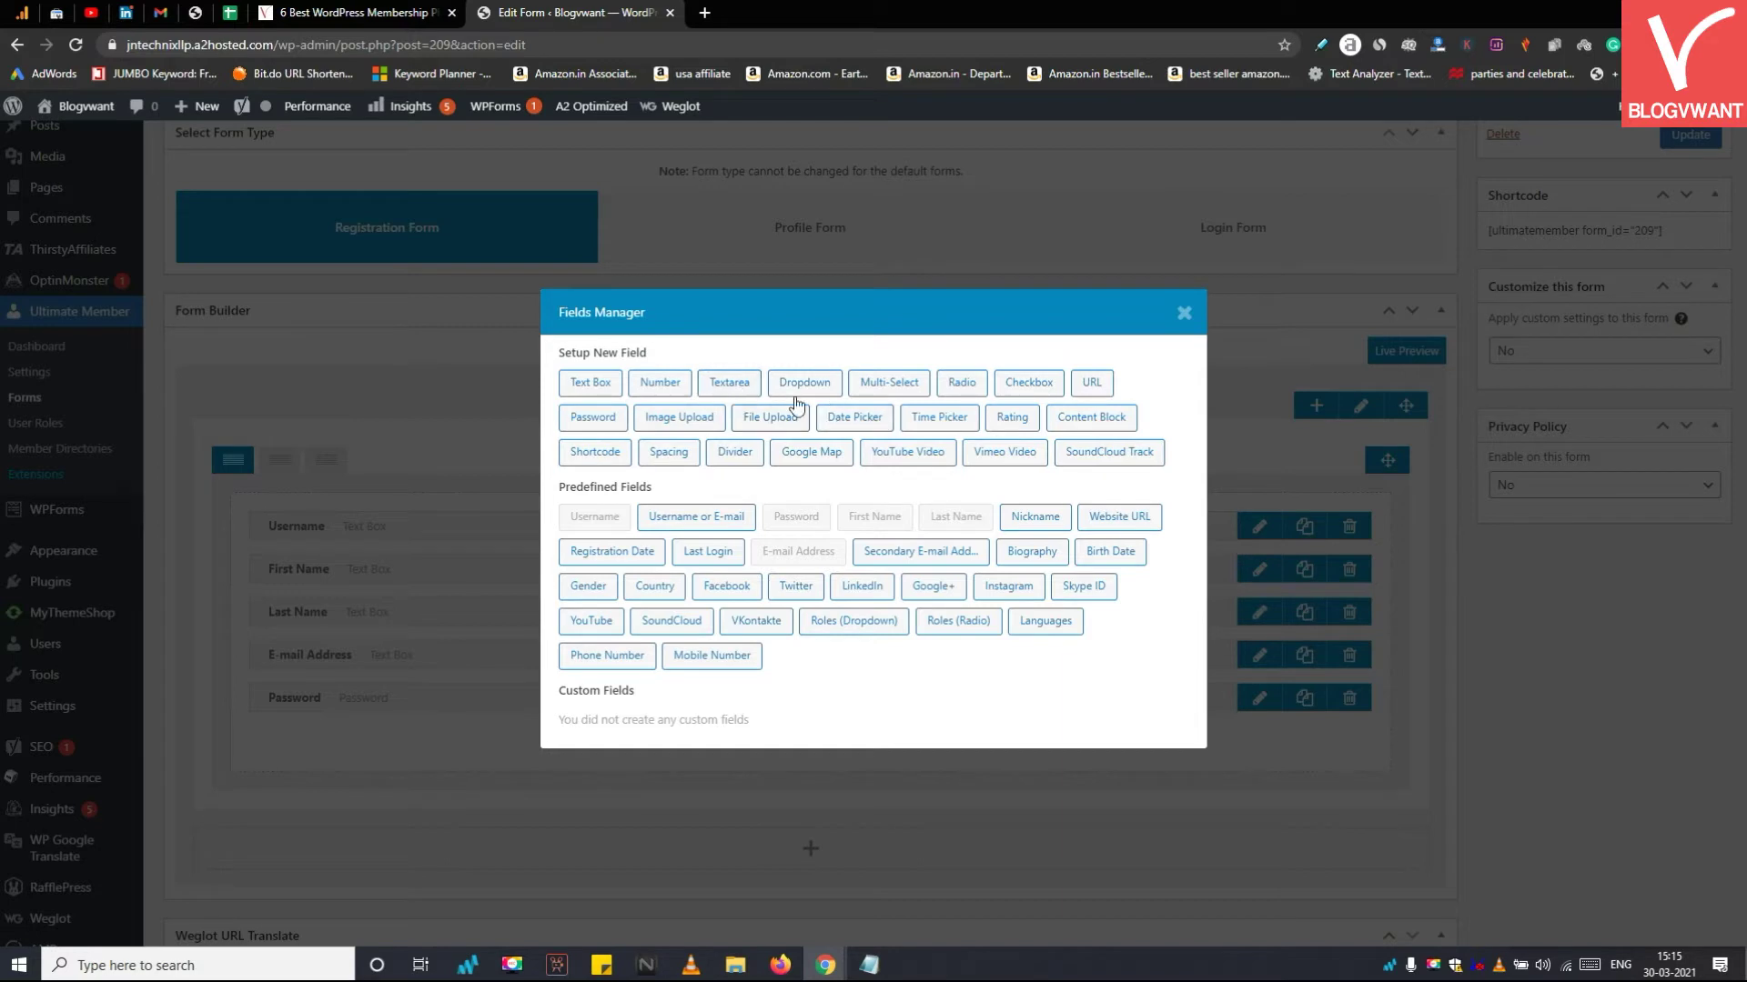
{"action": "left_click", "coordinate": [1110, 830]}
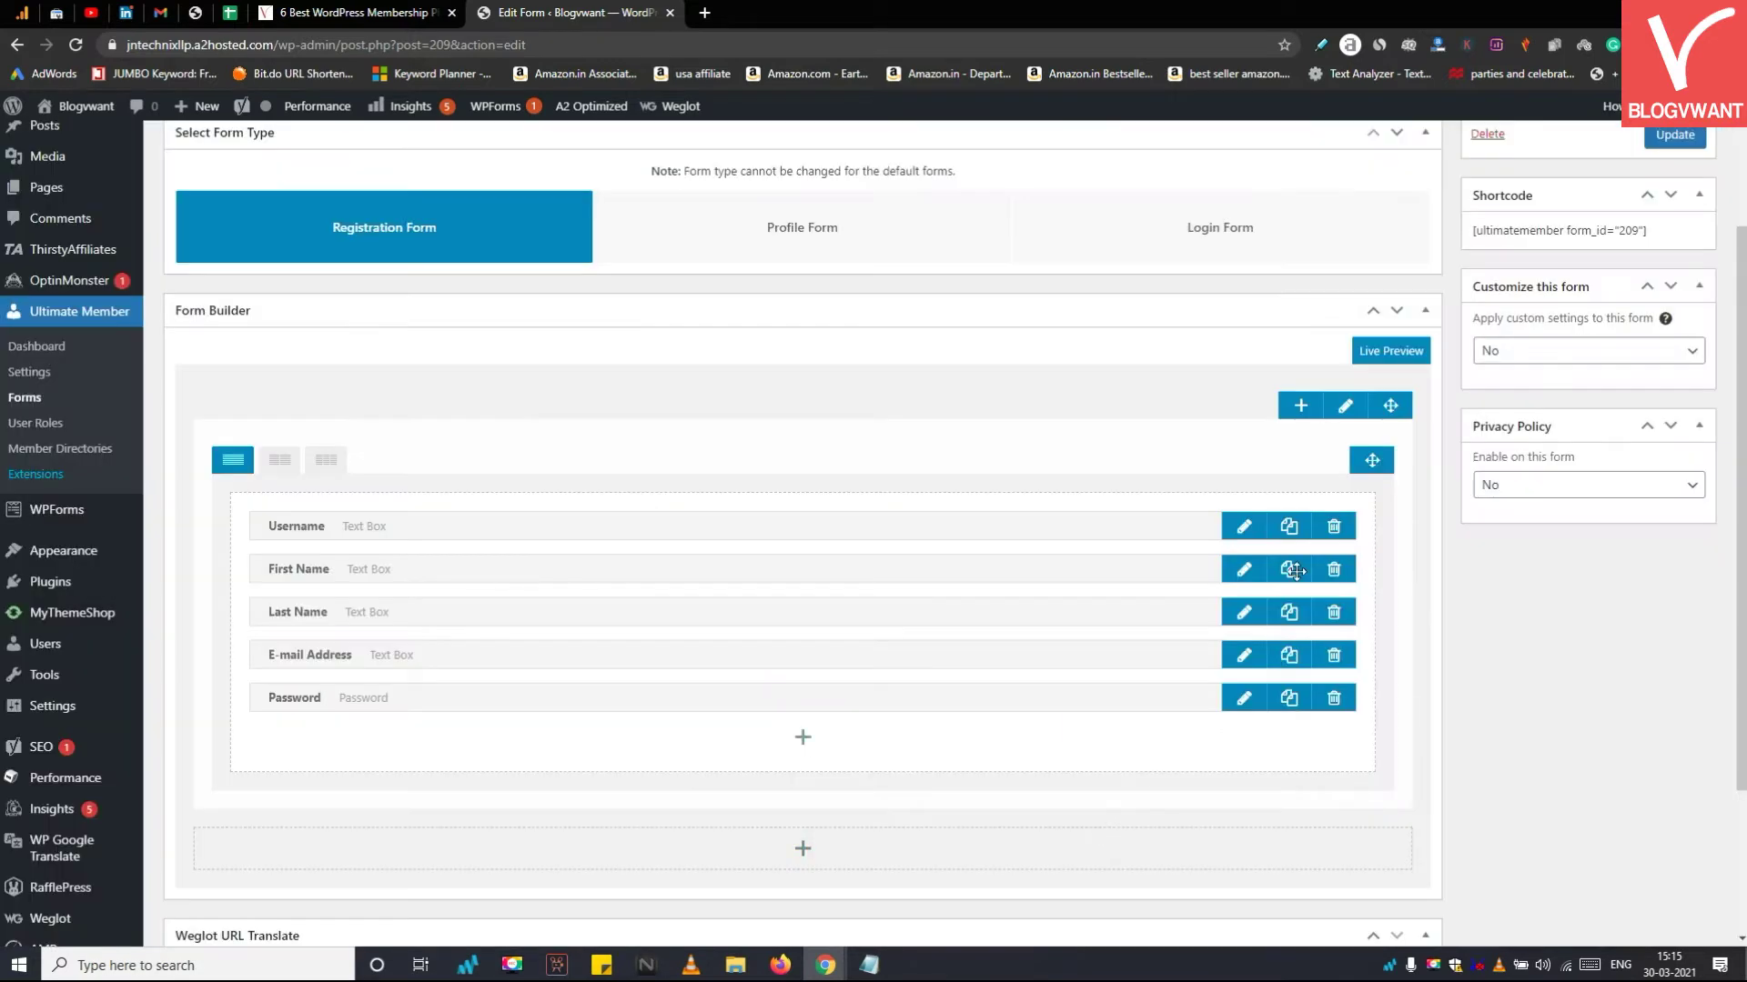
Show the live preview of the Default Registration form and look over all its fields and buttons
{"action": "left_click", "coordinate": [1367, 353]}
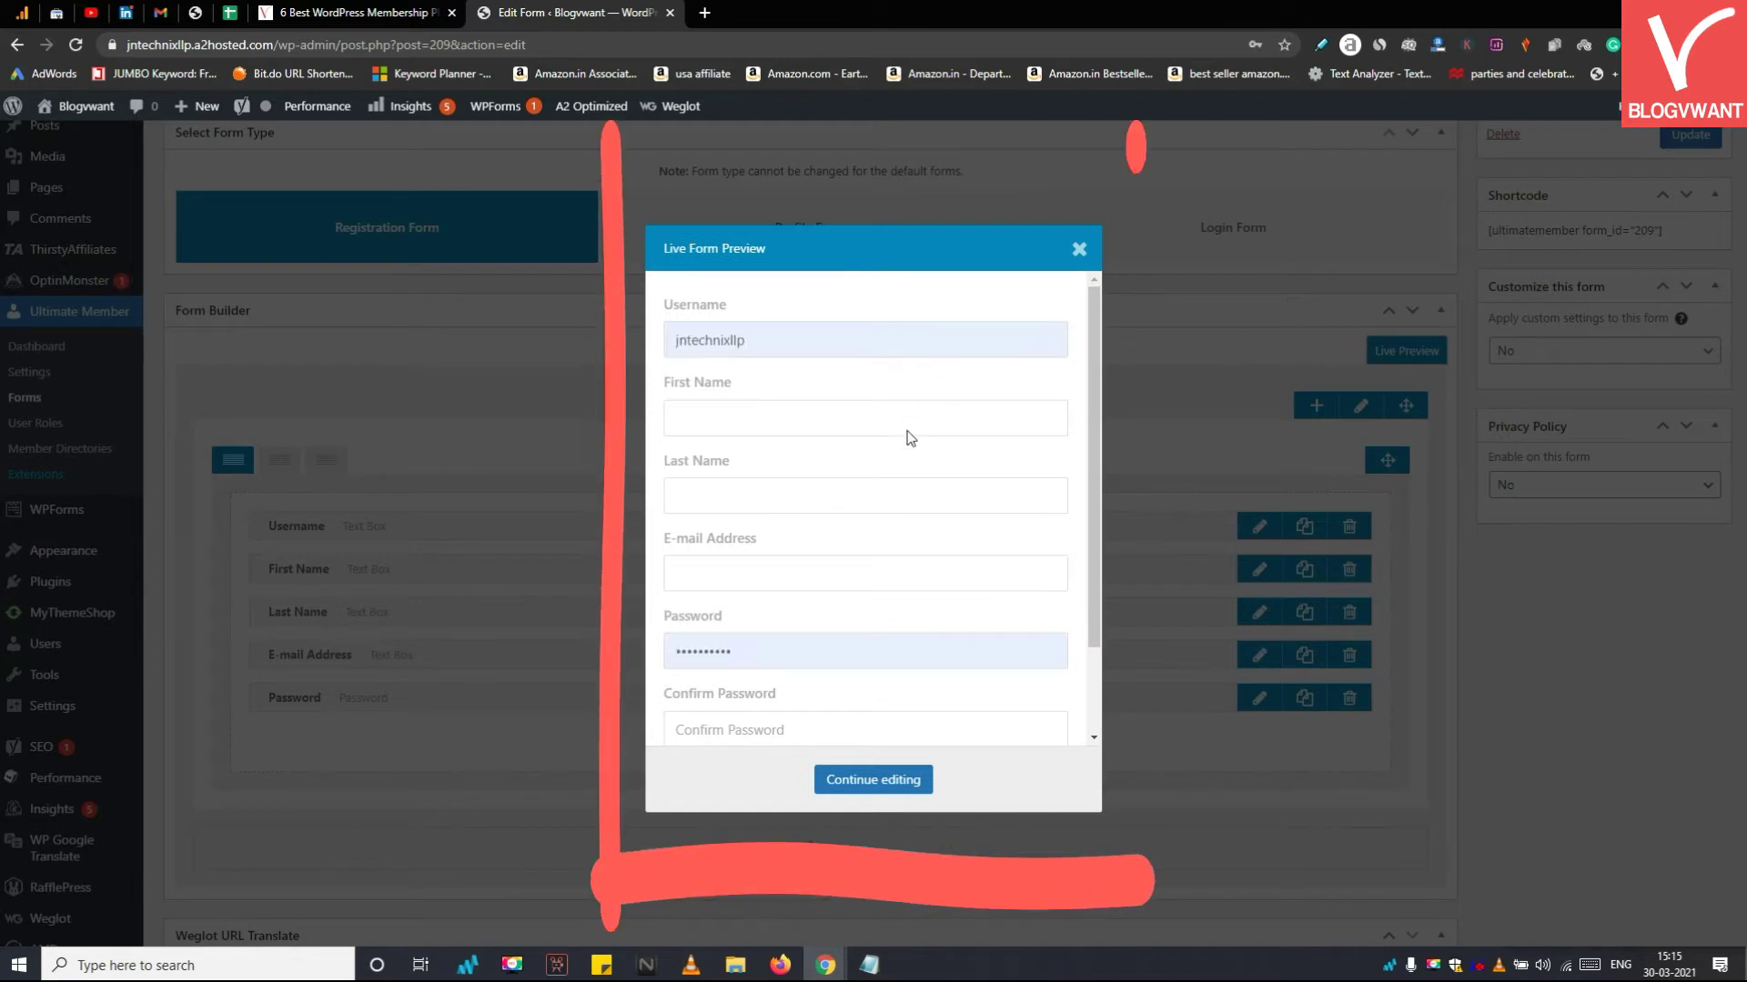
{"action": "scroll", "coordinate": [910, 455], "scroll_direction": "down", "scroll_amount": 1}
{"action": "scroll", "coordinate": [937, 464], "scroll_direction": "up", "scroll_amount": 1}
{"action": "scroll", "coordinate": [939, 453], "scroll_direction": "down", "scroll_amount": 1}
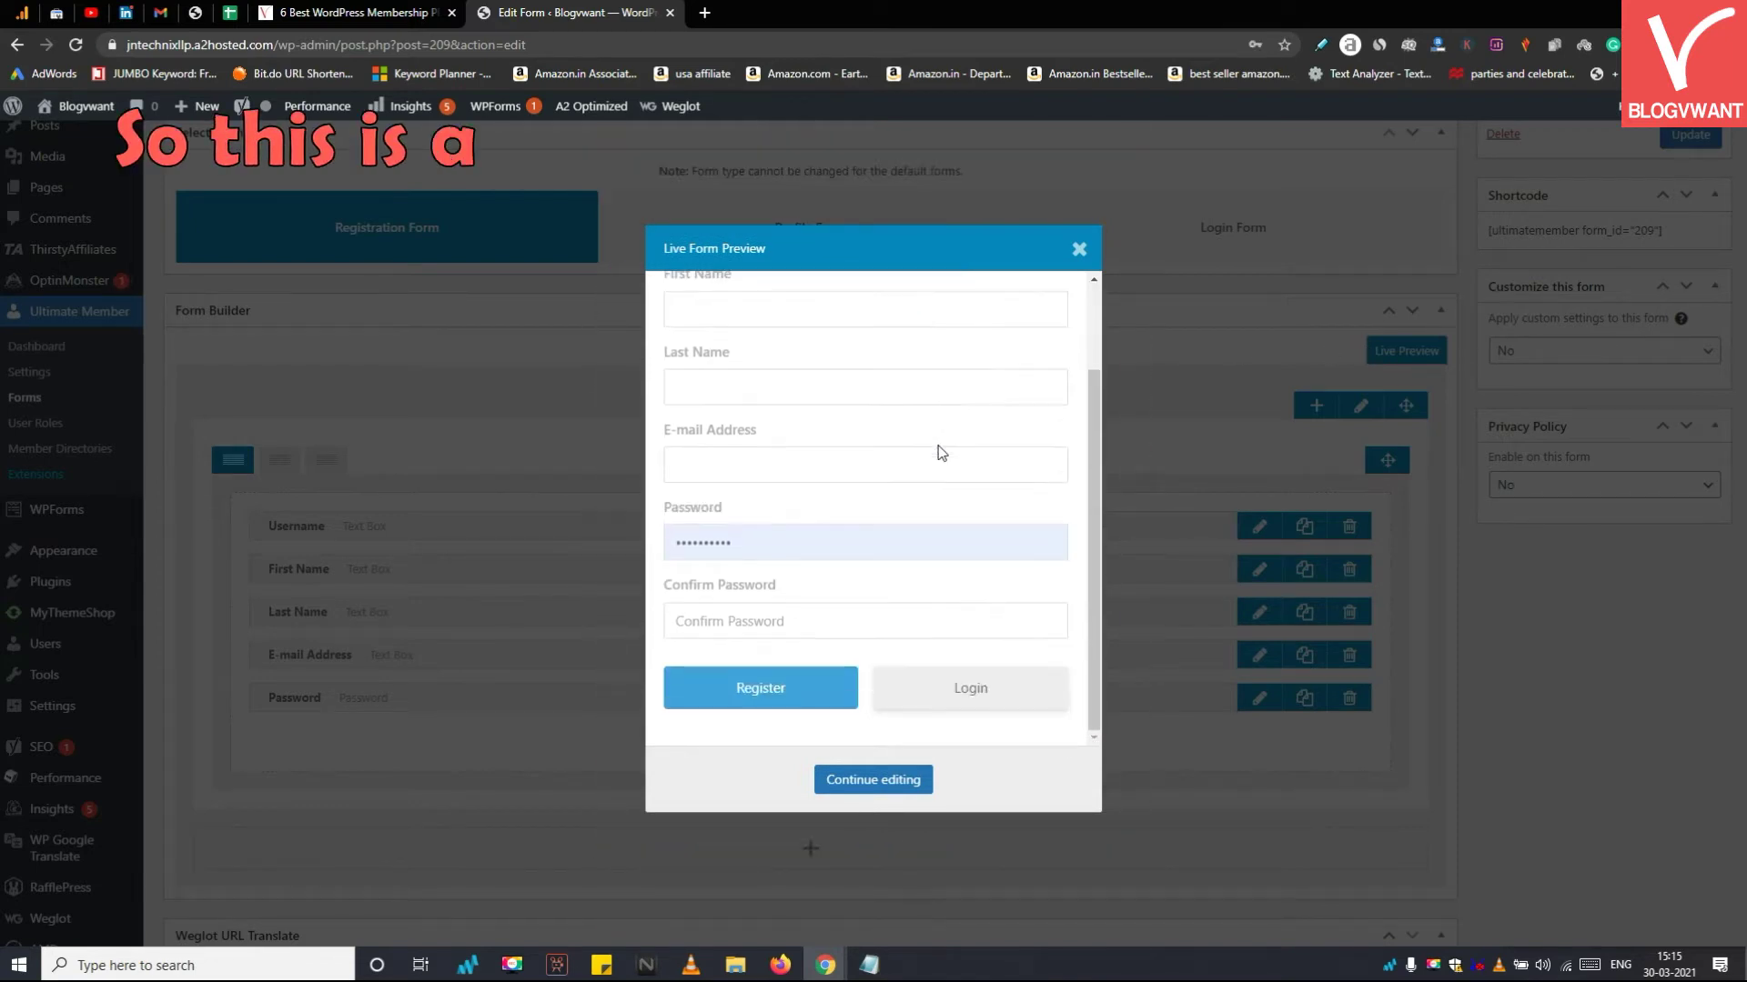
{"action": "scroll", "coordinate": [941, 453], "scroll_direction": "up", "scroll_amount": 1}
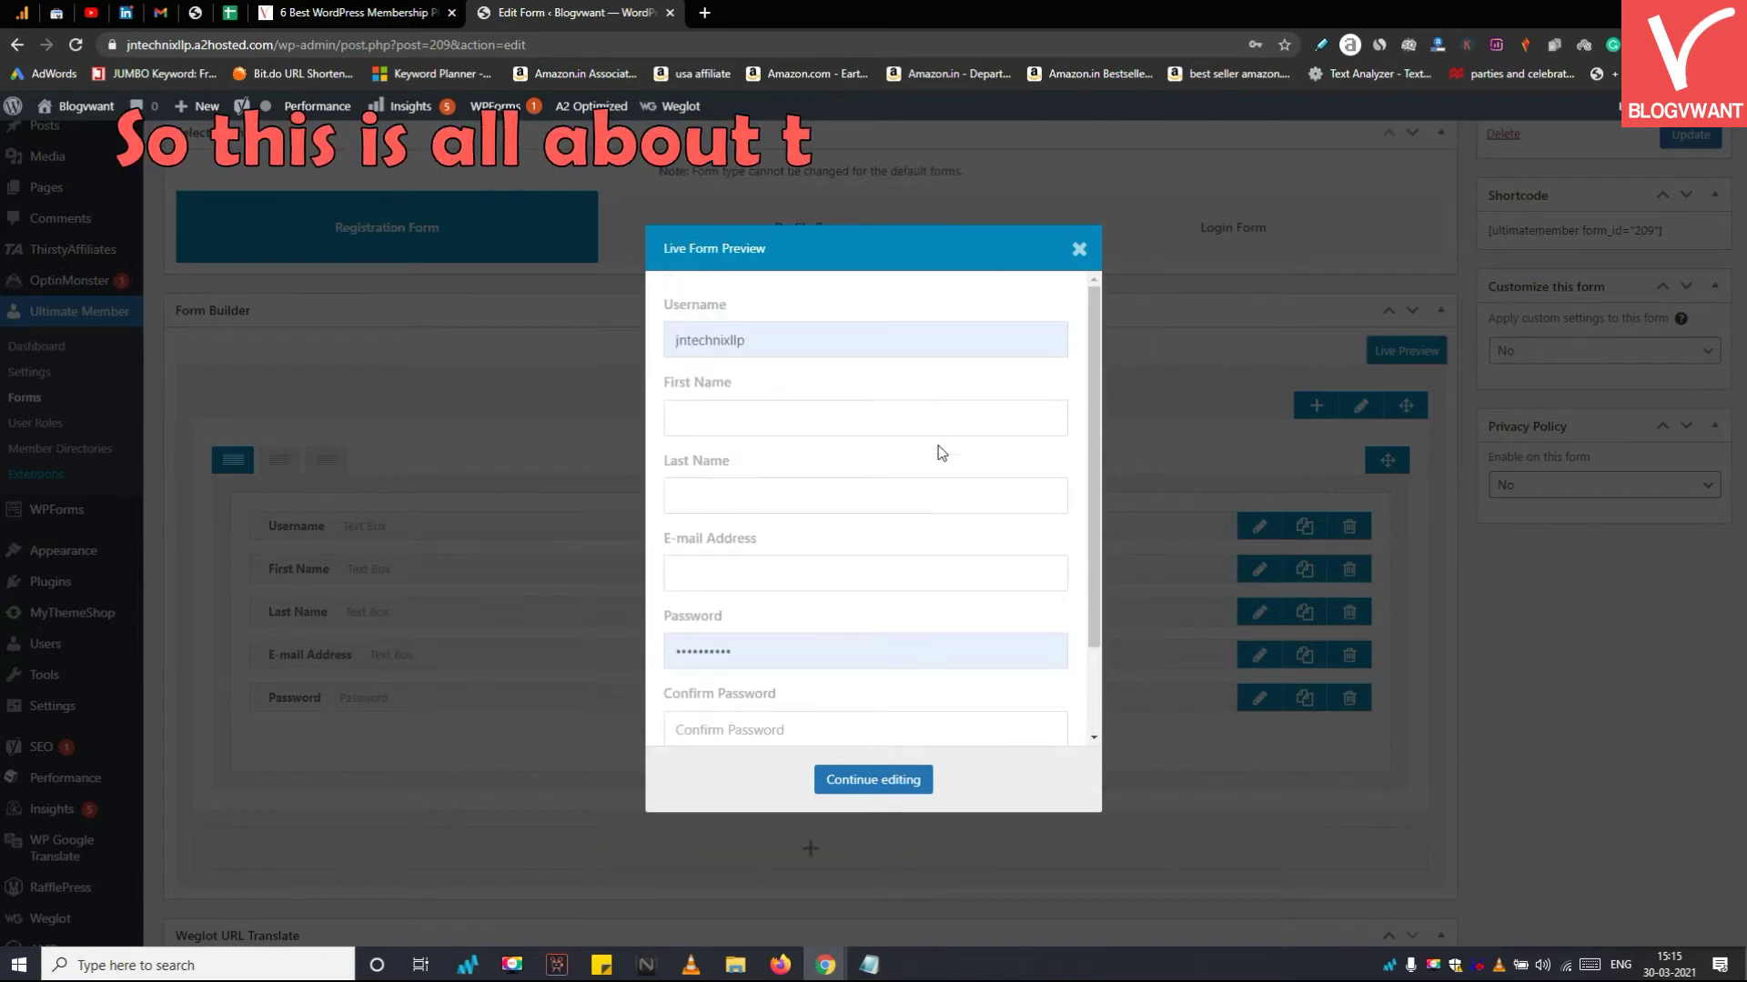
{"action": "left_click", "coordinate": [1084, 261]}
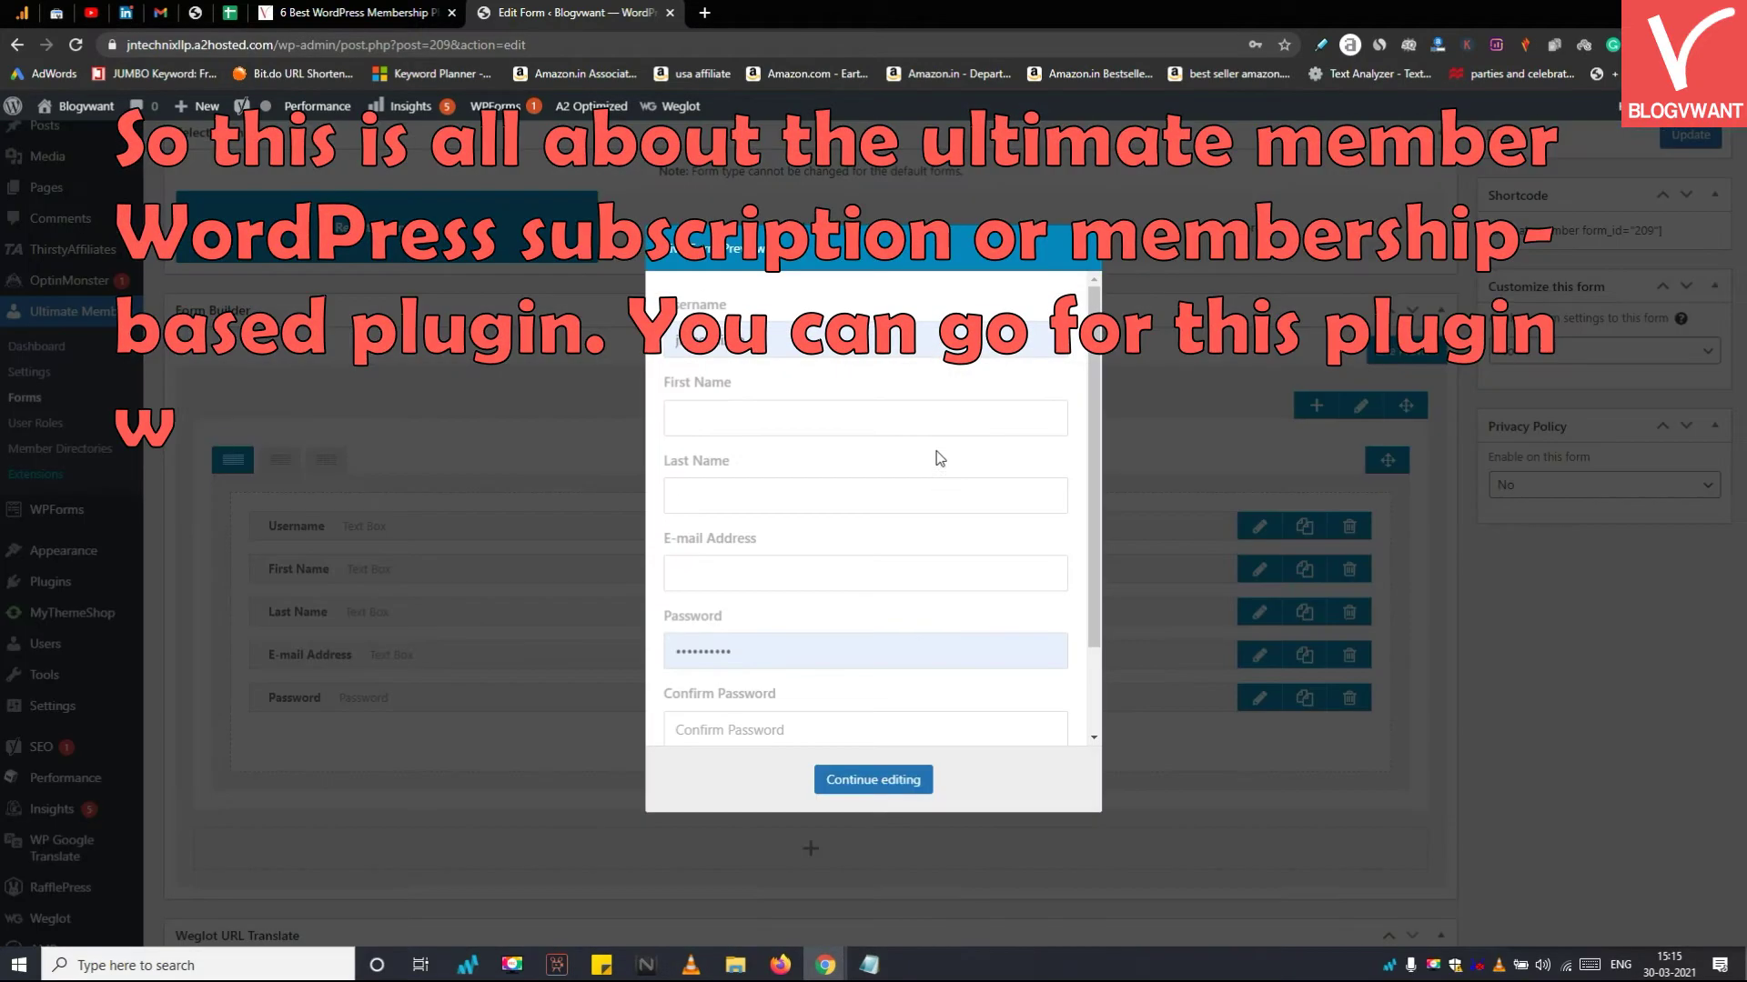
{"action": "scroll", "coordinate": [936, 454], "scroll_direction": "down", "scroll_amount": 2}
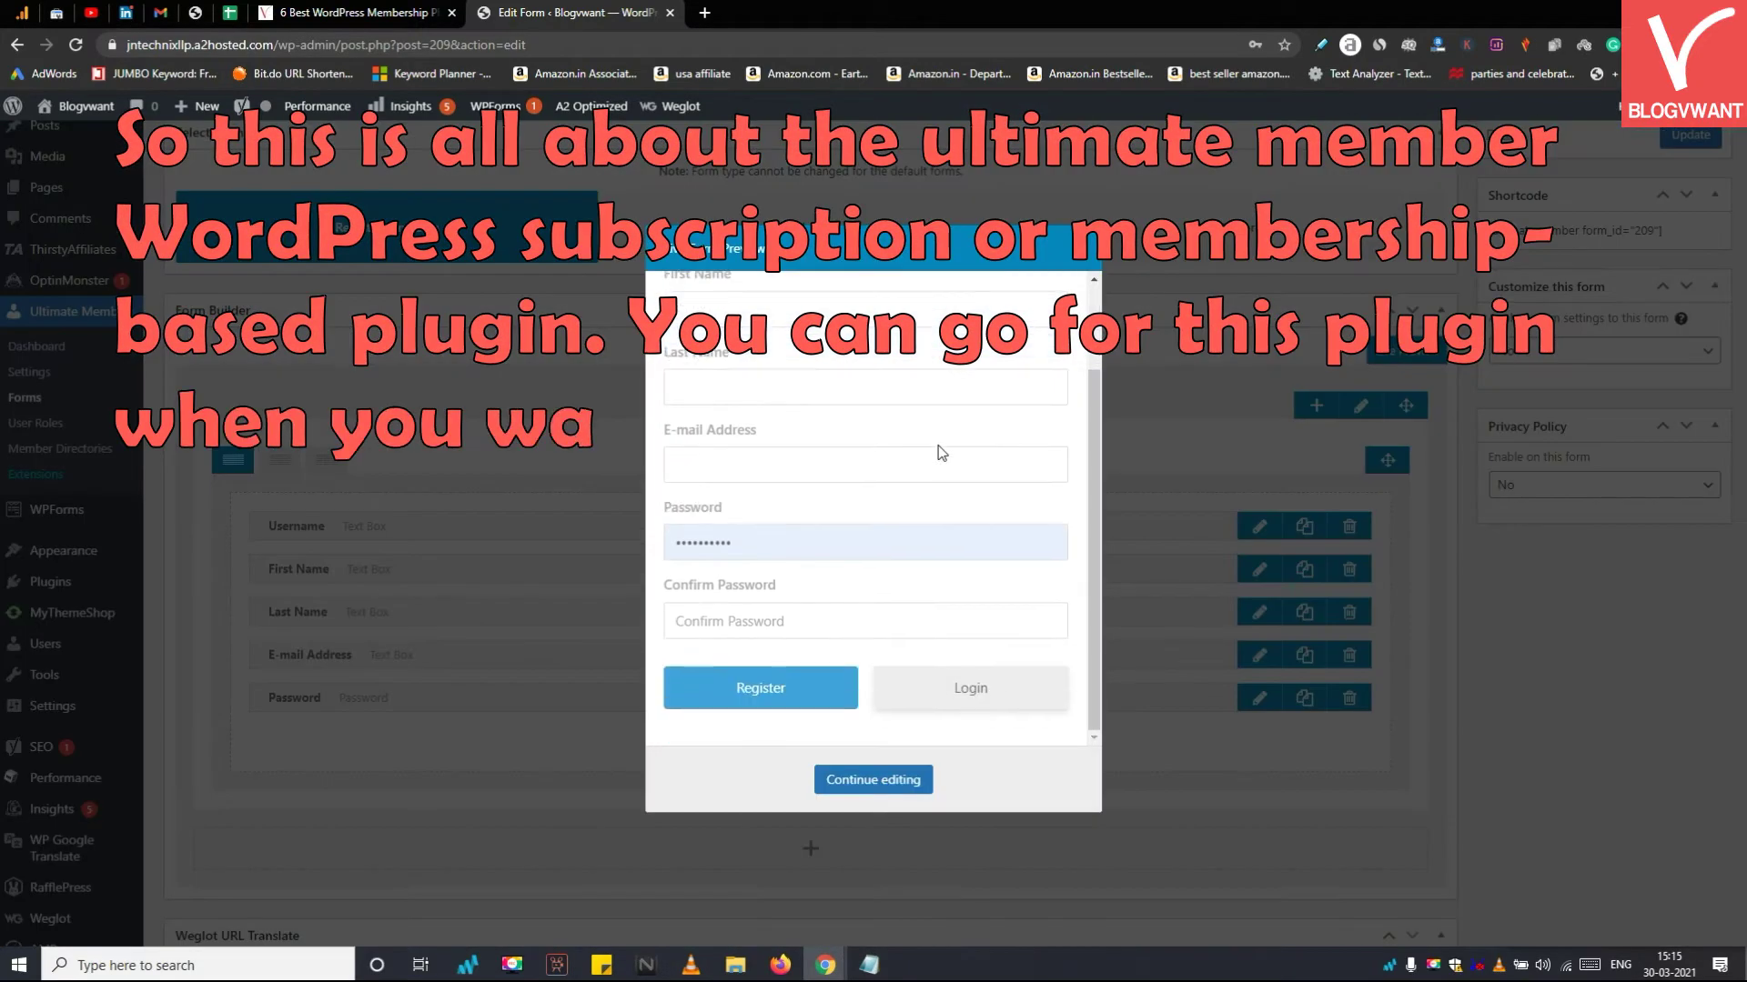
{"action": "scroll", "coordinate": [940, 453], "scroll_direction": "up", "scroll_amount": 3}
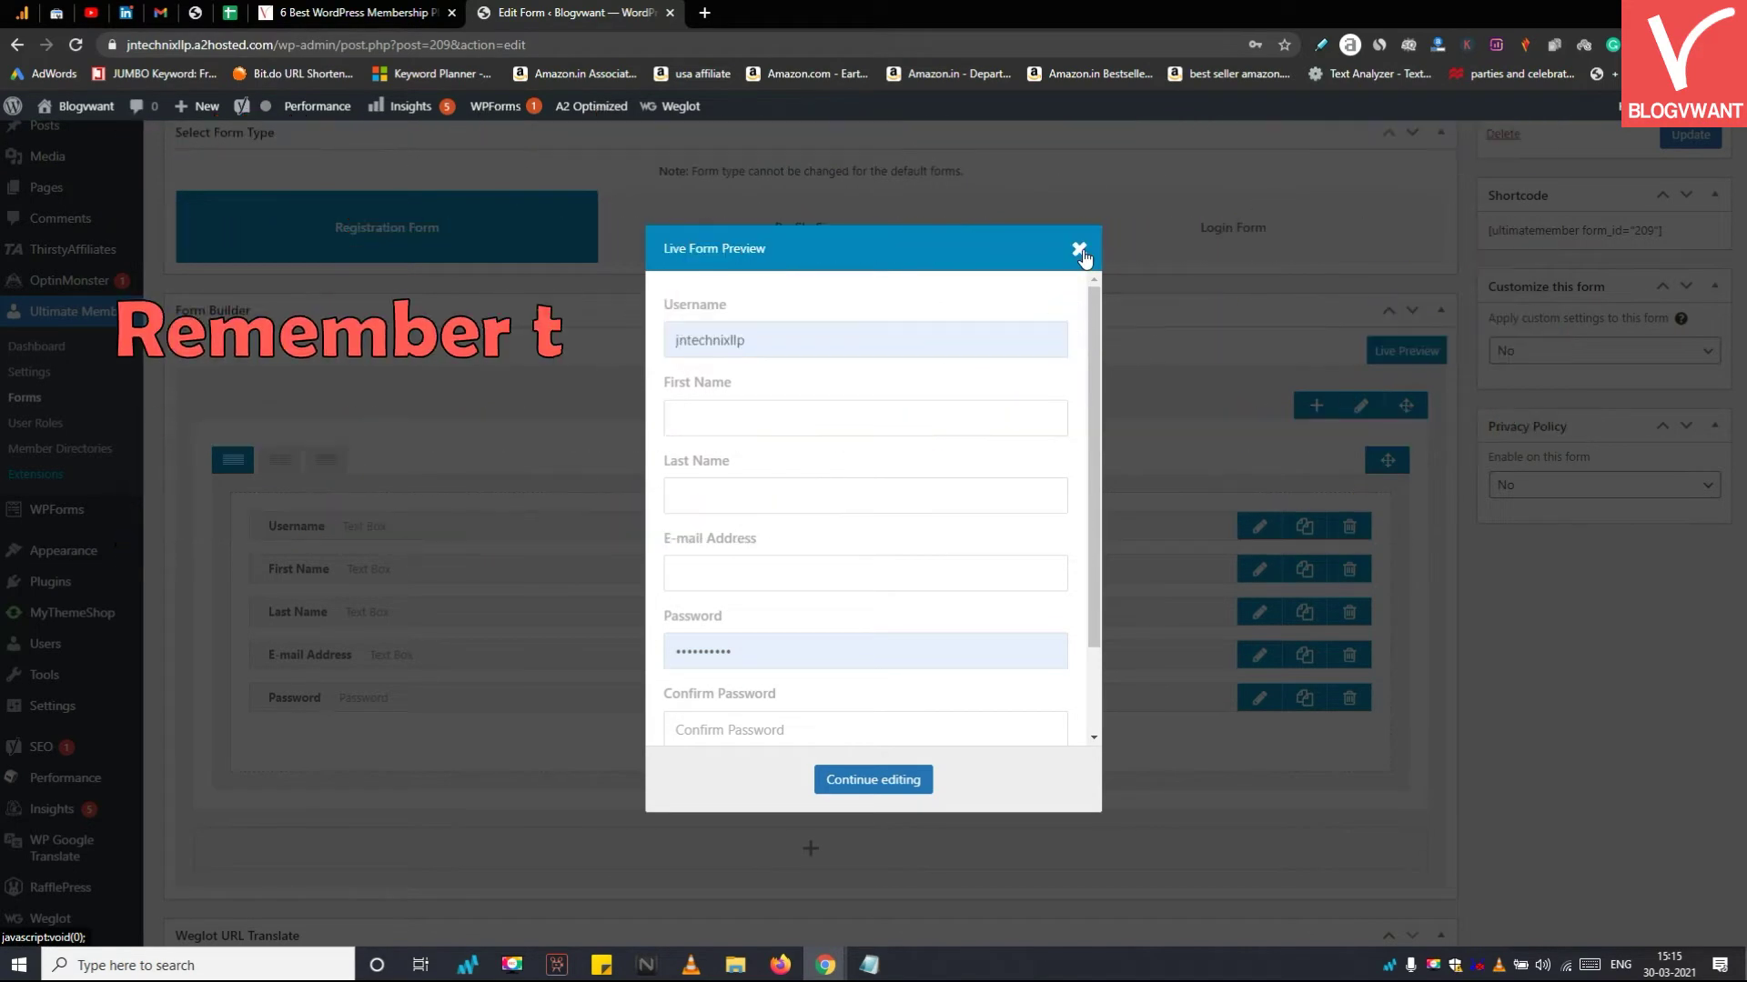
Recheck the live registration form preview from the username field down to the Register and Login buttons
{"action": "left_click", "coordinate": [1080, 251]}
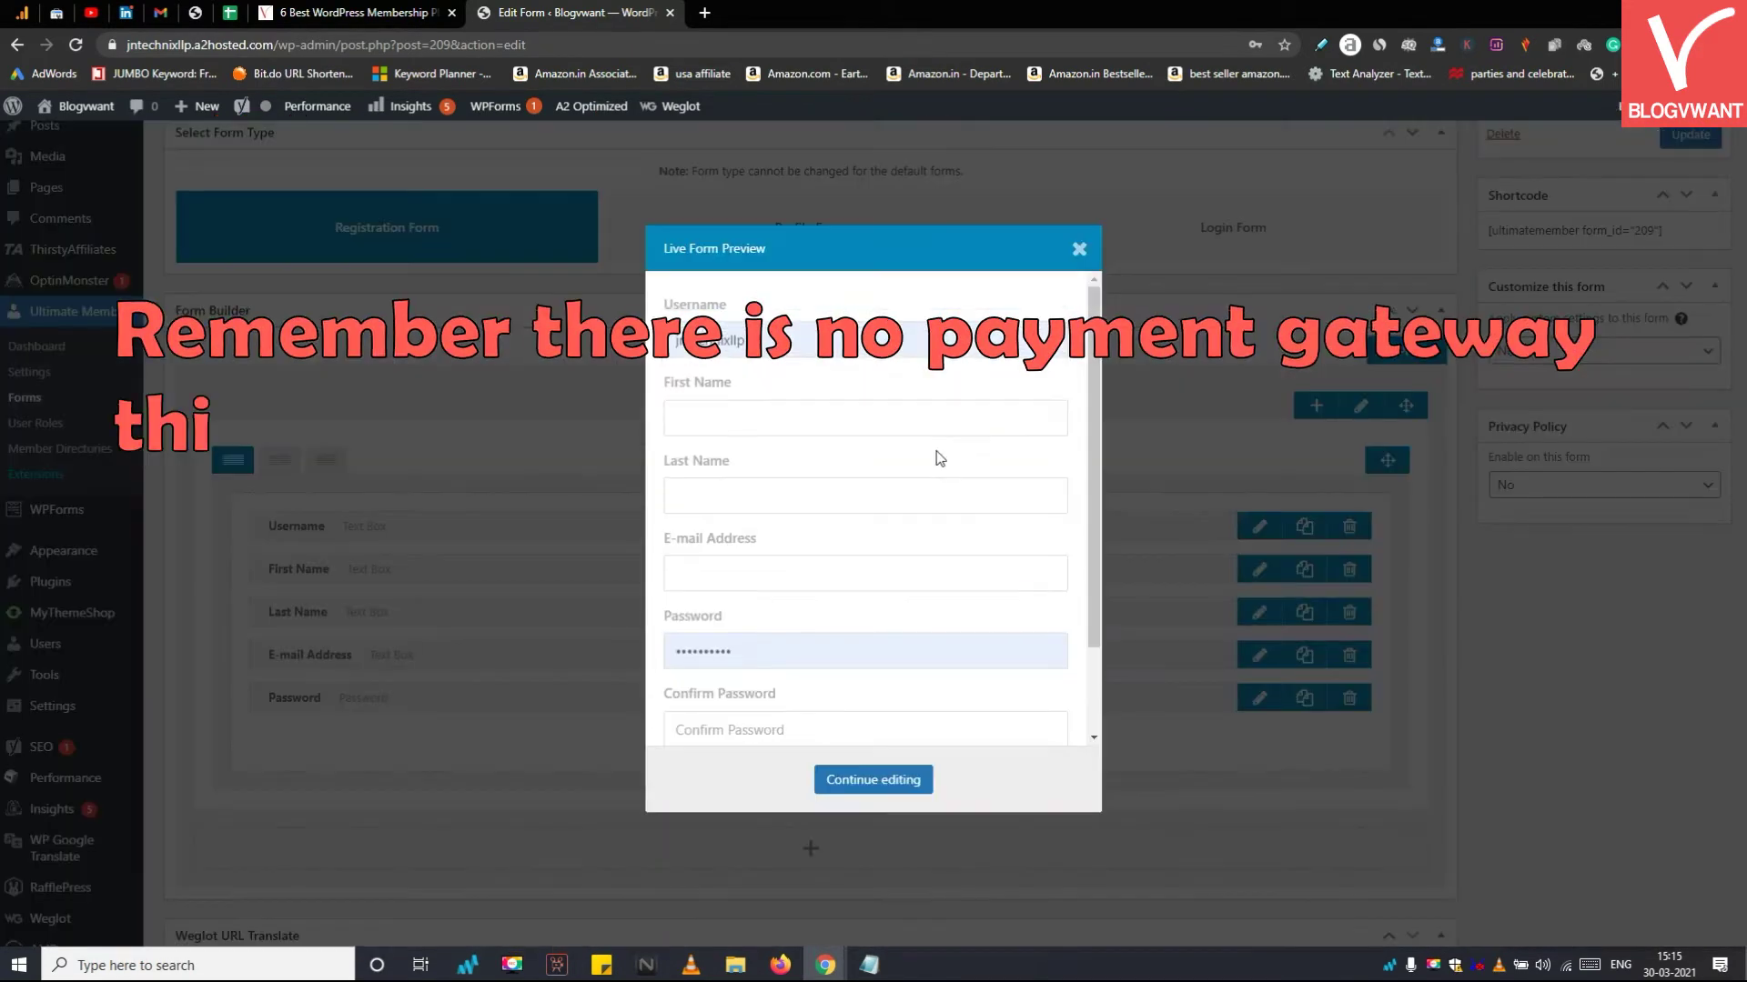
{"action": "scroll", "coordinate": [936, 455], "scroll_direction": "down", "scroll_amount": 2}
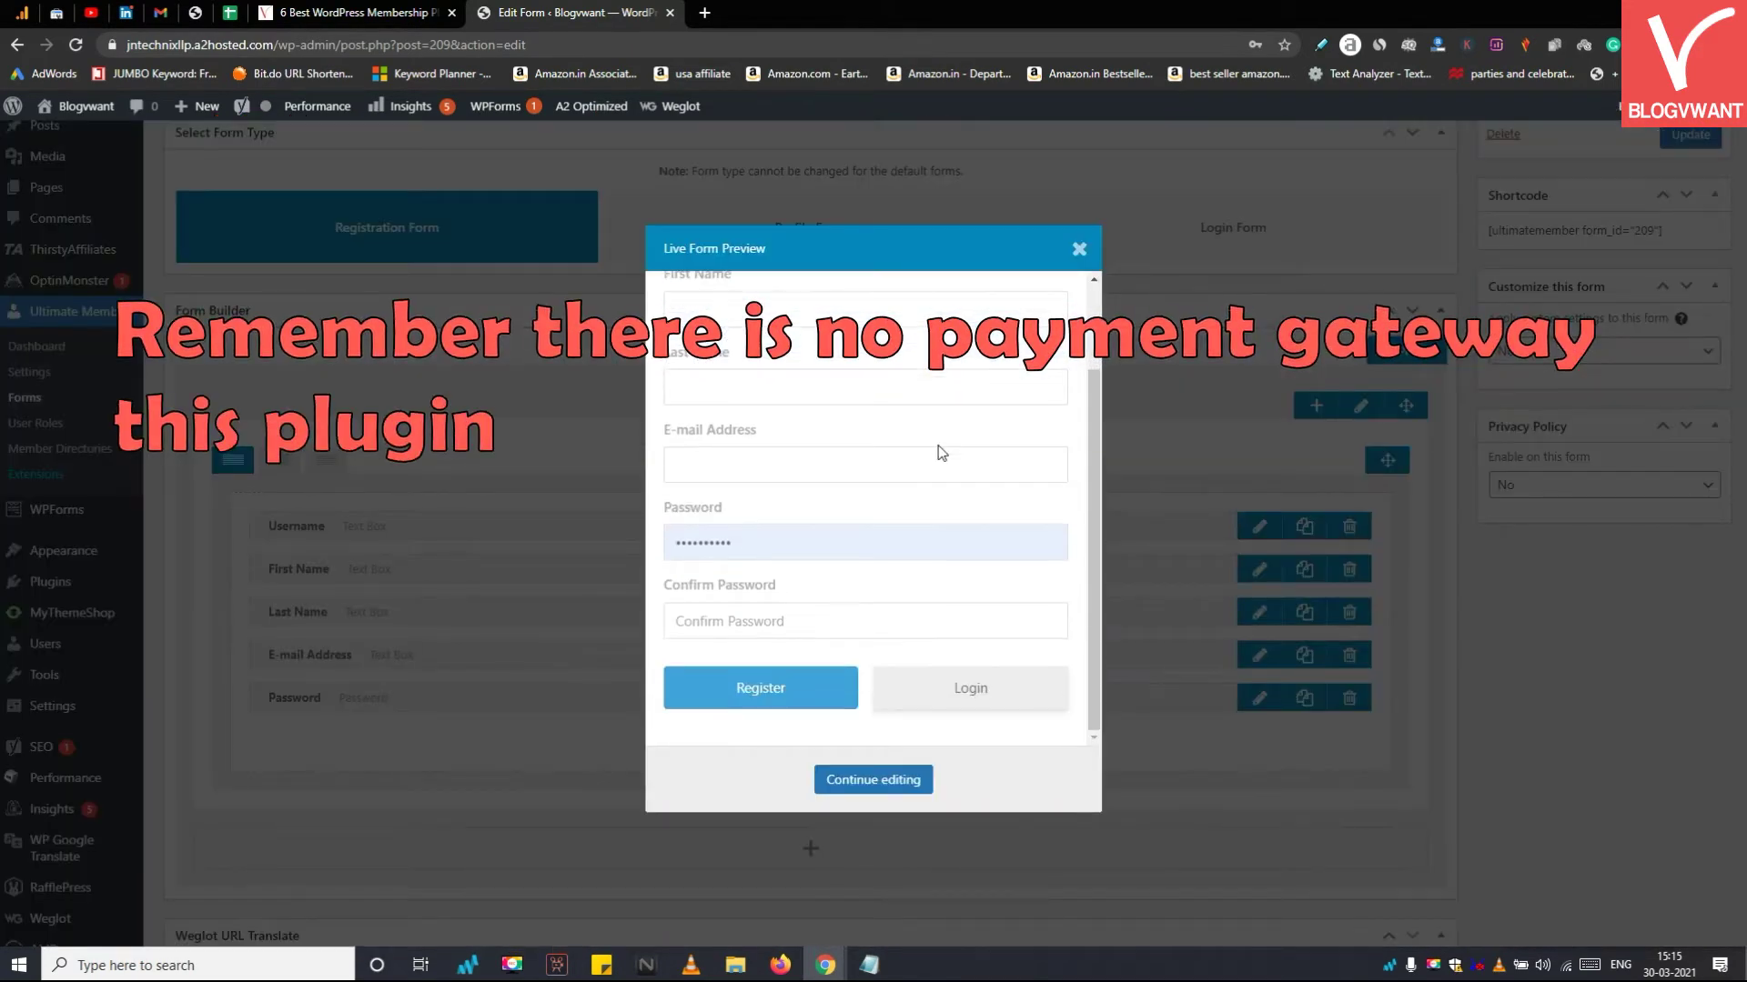
{"action": "scroll", "coordinate": [939, 453], "scroll_direction": "up", "scroll_amount": 3}
{"action": "scroll", "coordinate": [941, 453], "scroll_direction": "down", "scroll_amount": 2}
{"action": "scroll", "coordinate": [942, 452], "scroll_direction": "up", "scroll_amount": 2}
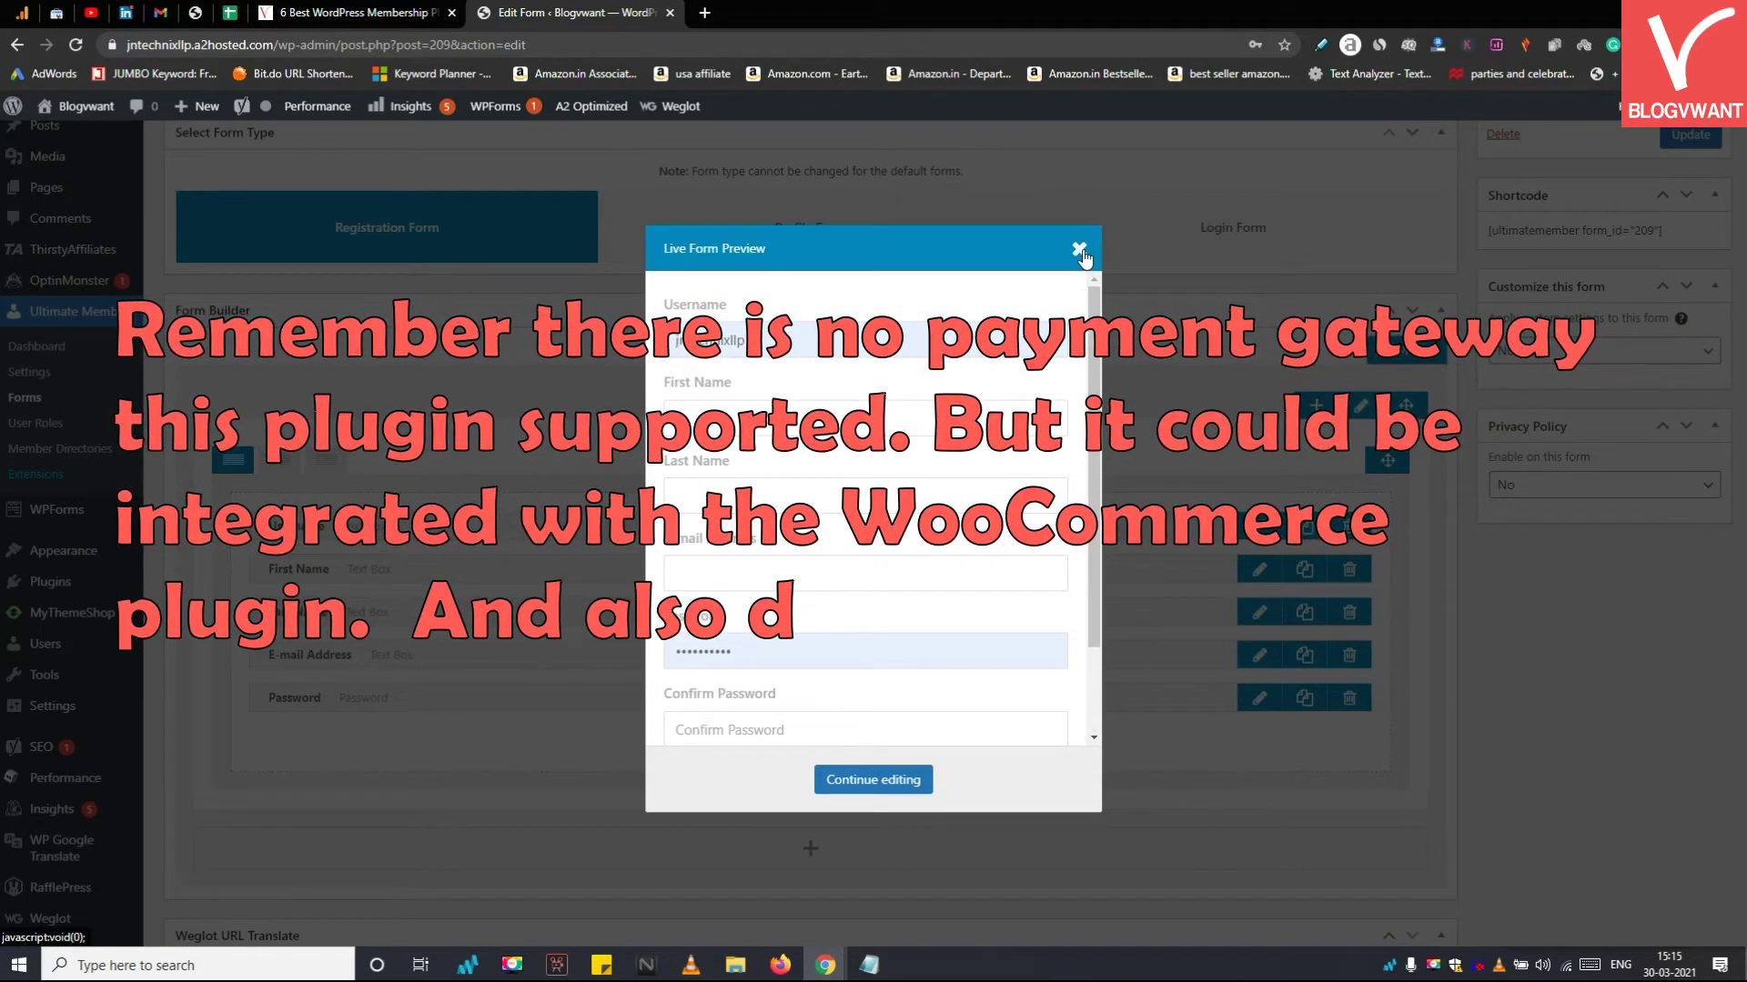
{"action": "left_click", "coordinate": [1080, 251]}
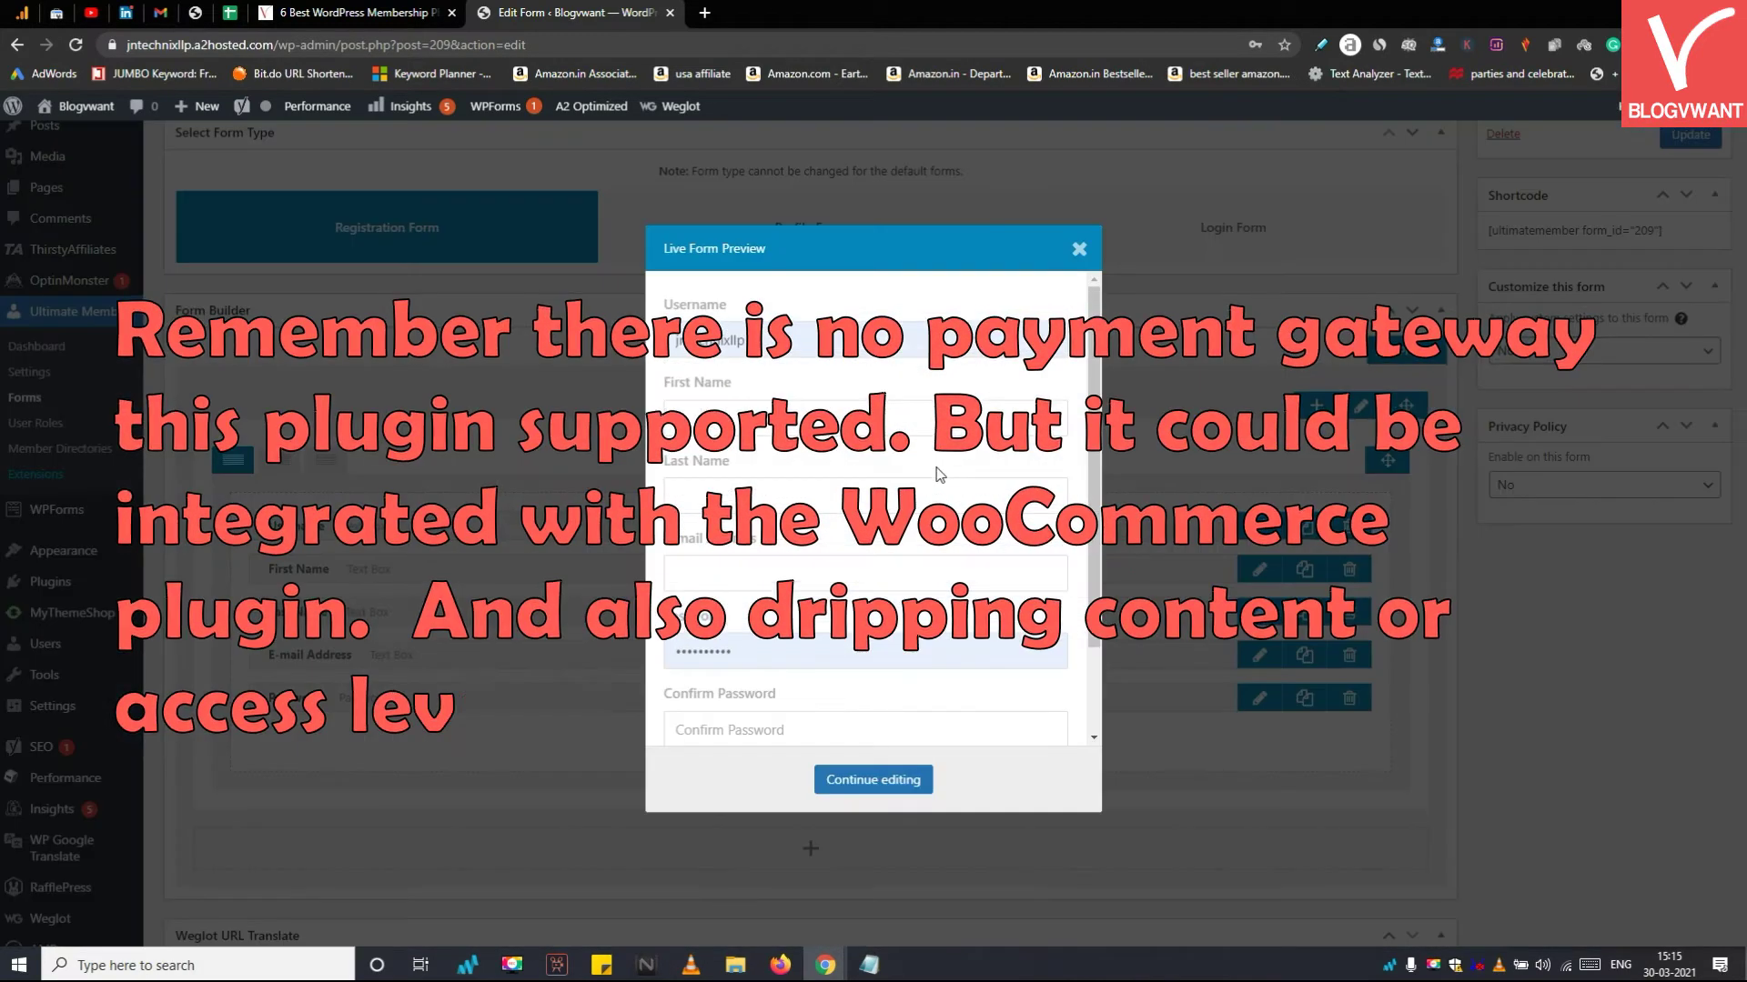
{"action": "scroll", "coordinate": [942, 452], "scroll_direction": "down", "scroll_amount": 2}
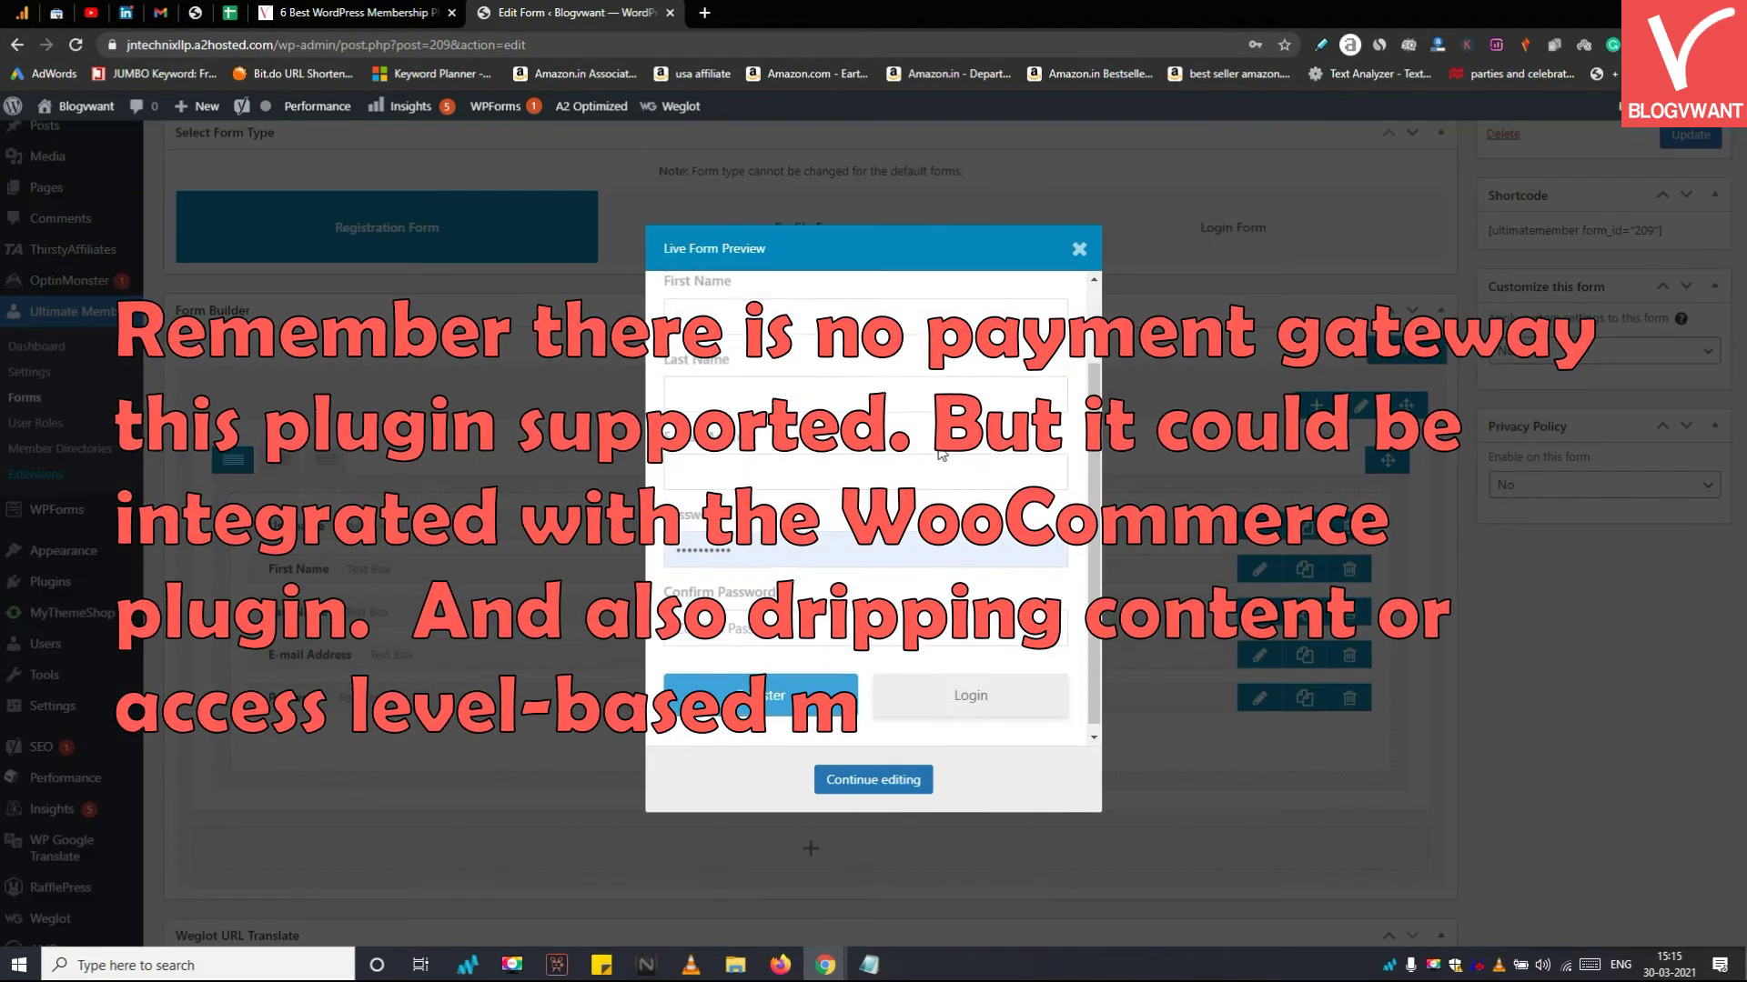
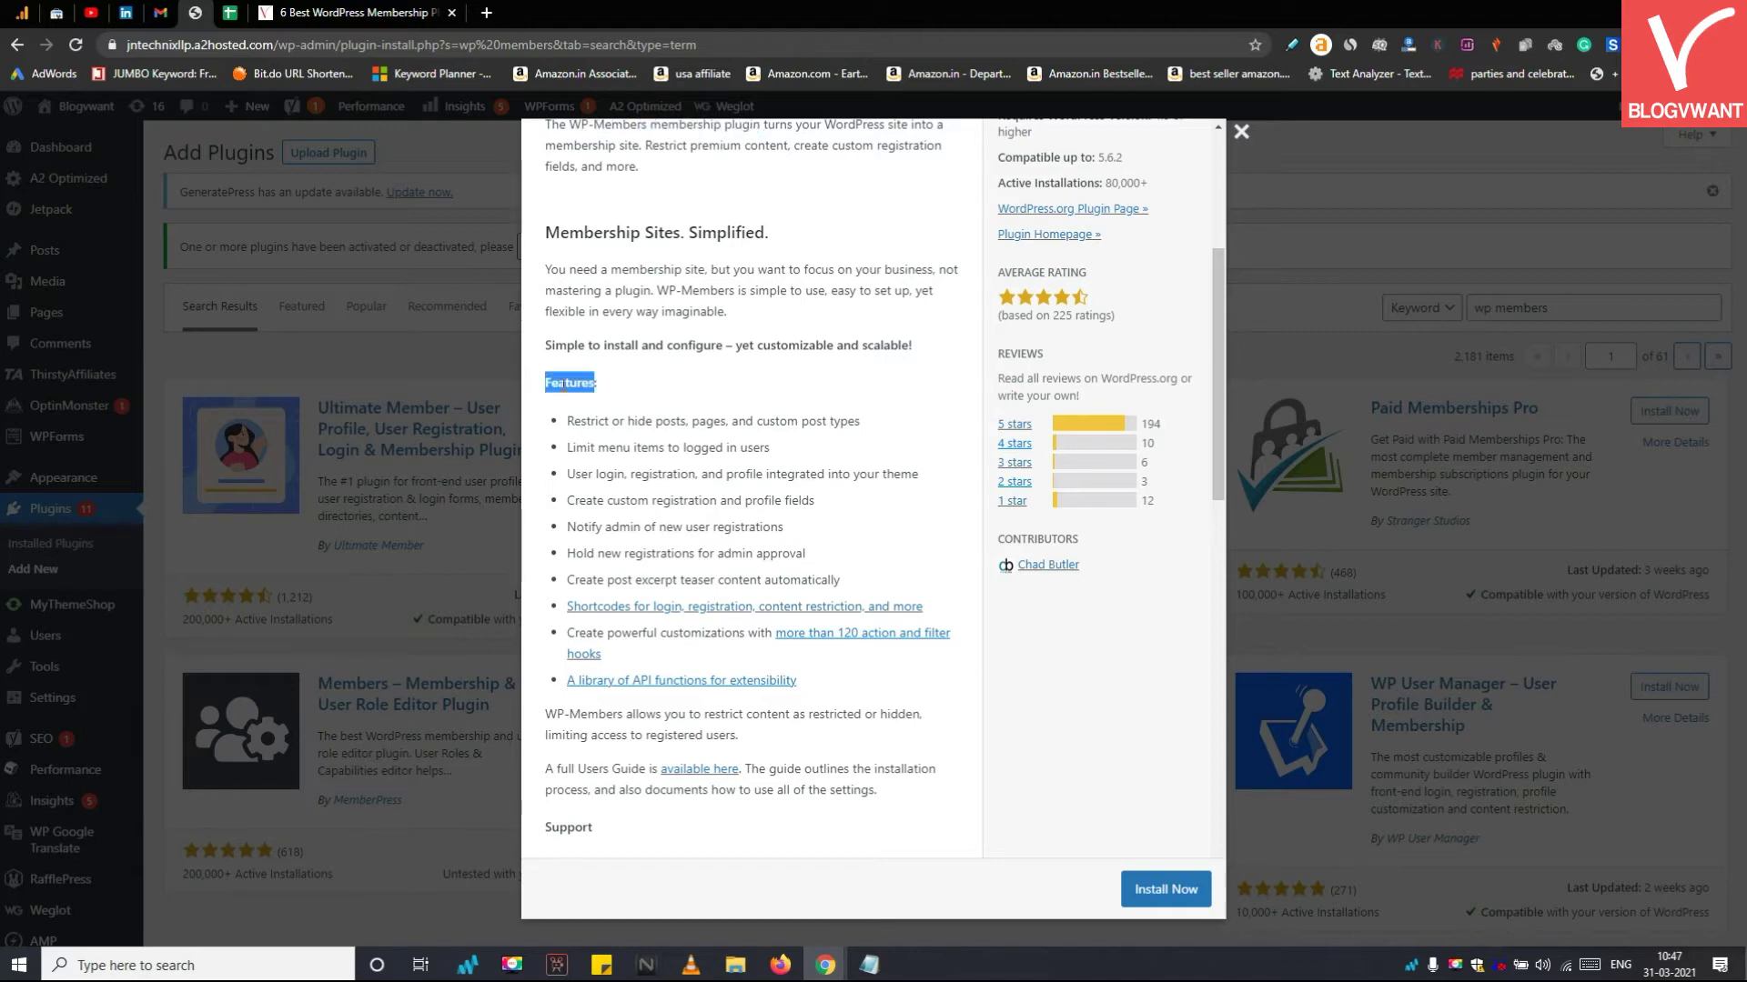
Read the WP-Members plugin description through its support, free extensions and premium extensions sections
{"action": "scroll", "coordinate": [563, 389], "scroll_direction": "down", "scroll_amount": 7}
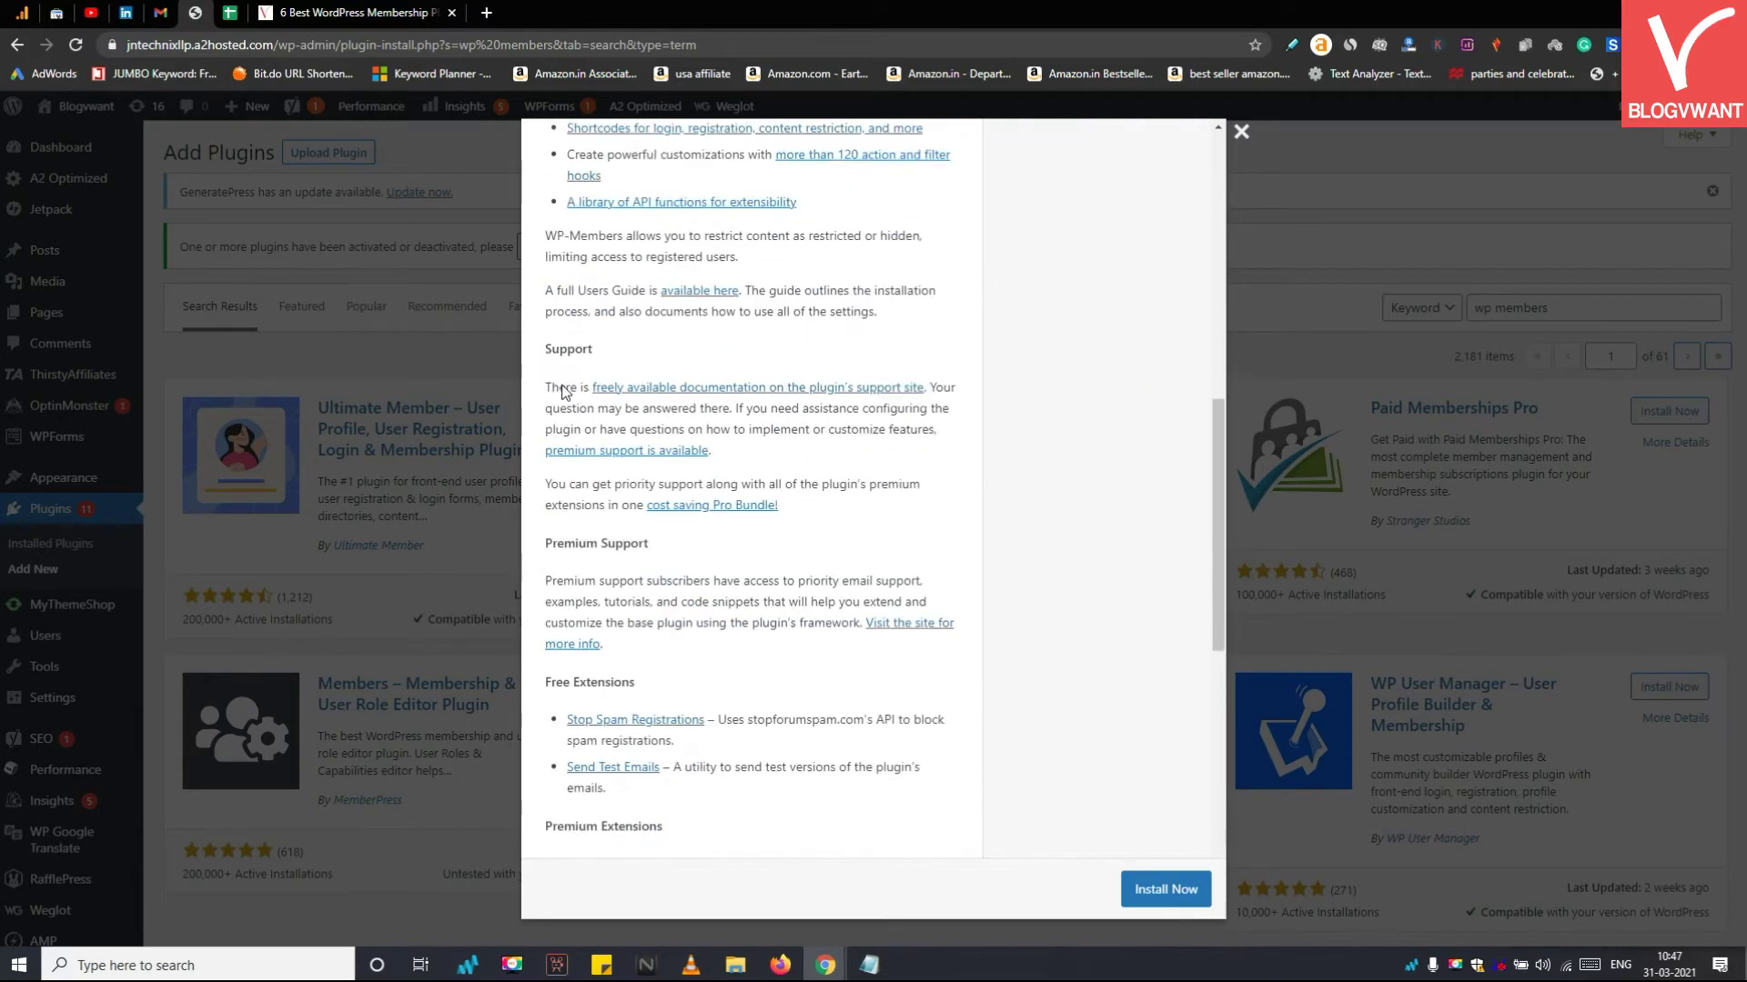
{"action": "scroll", "coordinate": [562, 389], "scroll_direction": "down", "scroll_amount": 2}
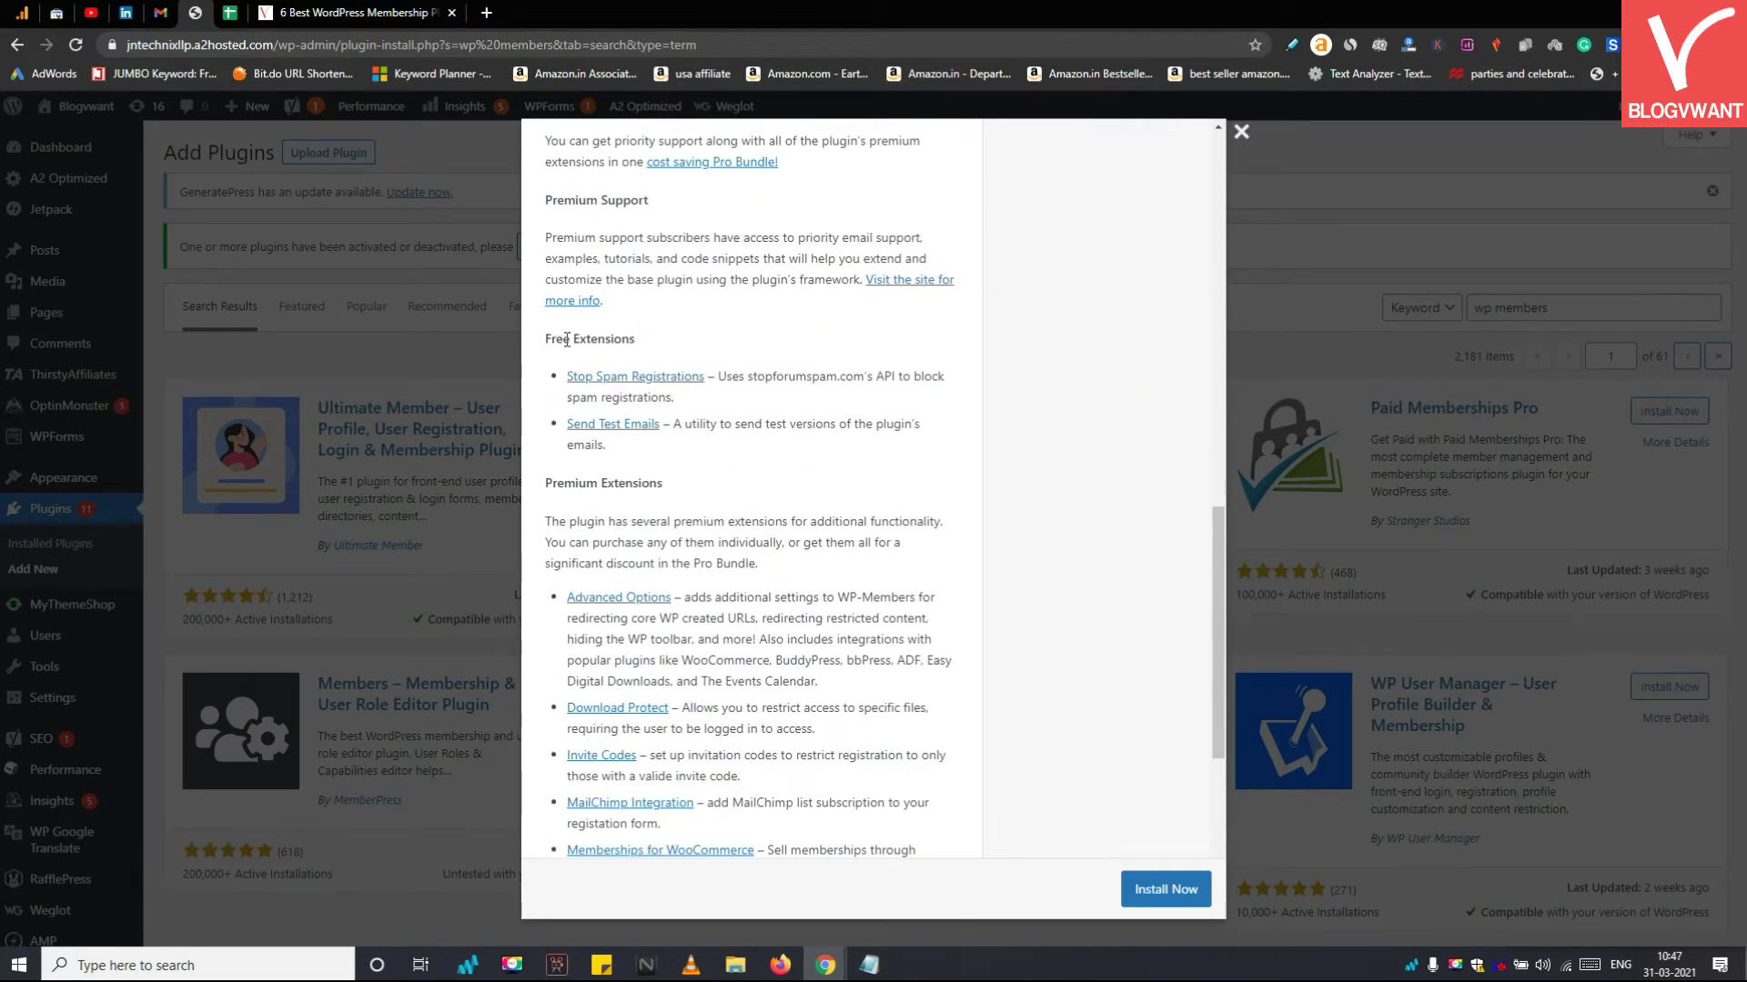
{"action": "scroll", "coordinate": [597, 386], "scroll_direction": "down", "scroll_amount": 1}
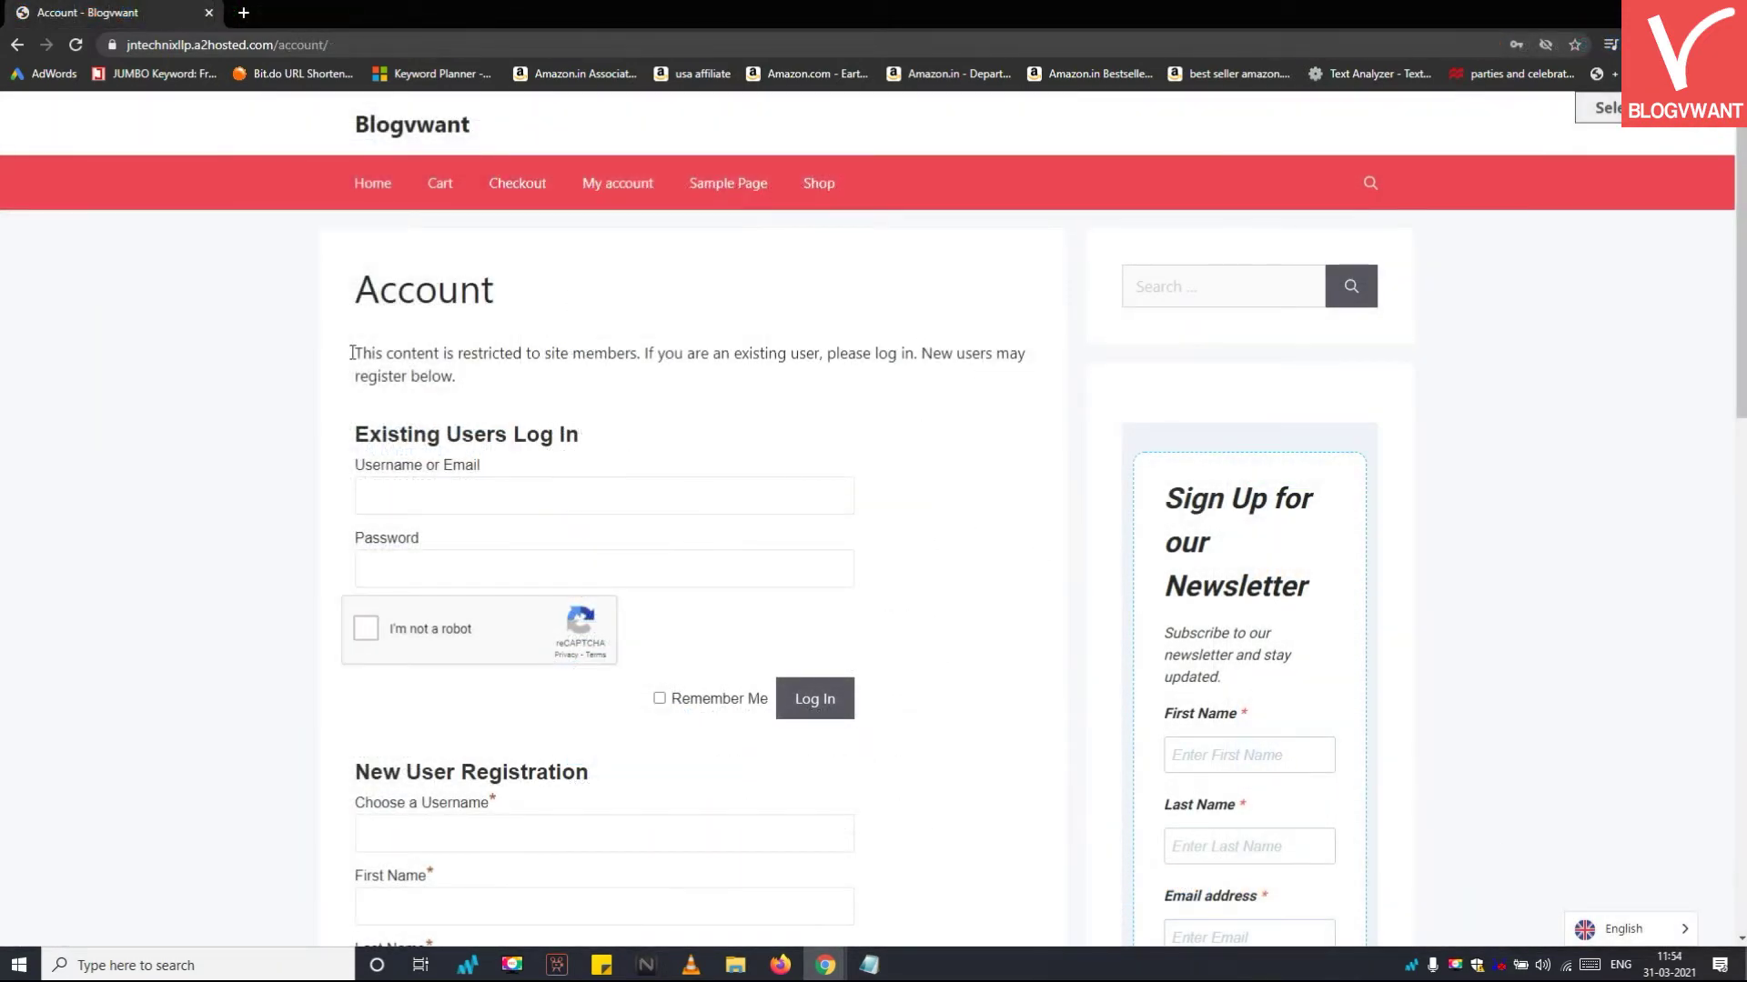
Examine the restricted Account page, covering the existing-user login form and all the new-user registration fields
{"action": "scroll", "coordinate": [260, 412], "scroll_direction": "down", "scroll_amount": 1}
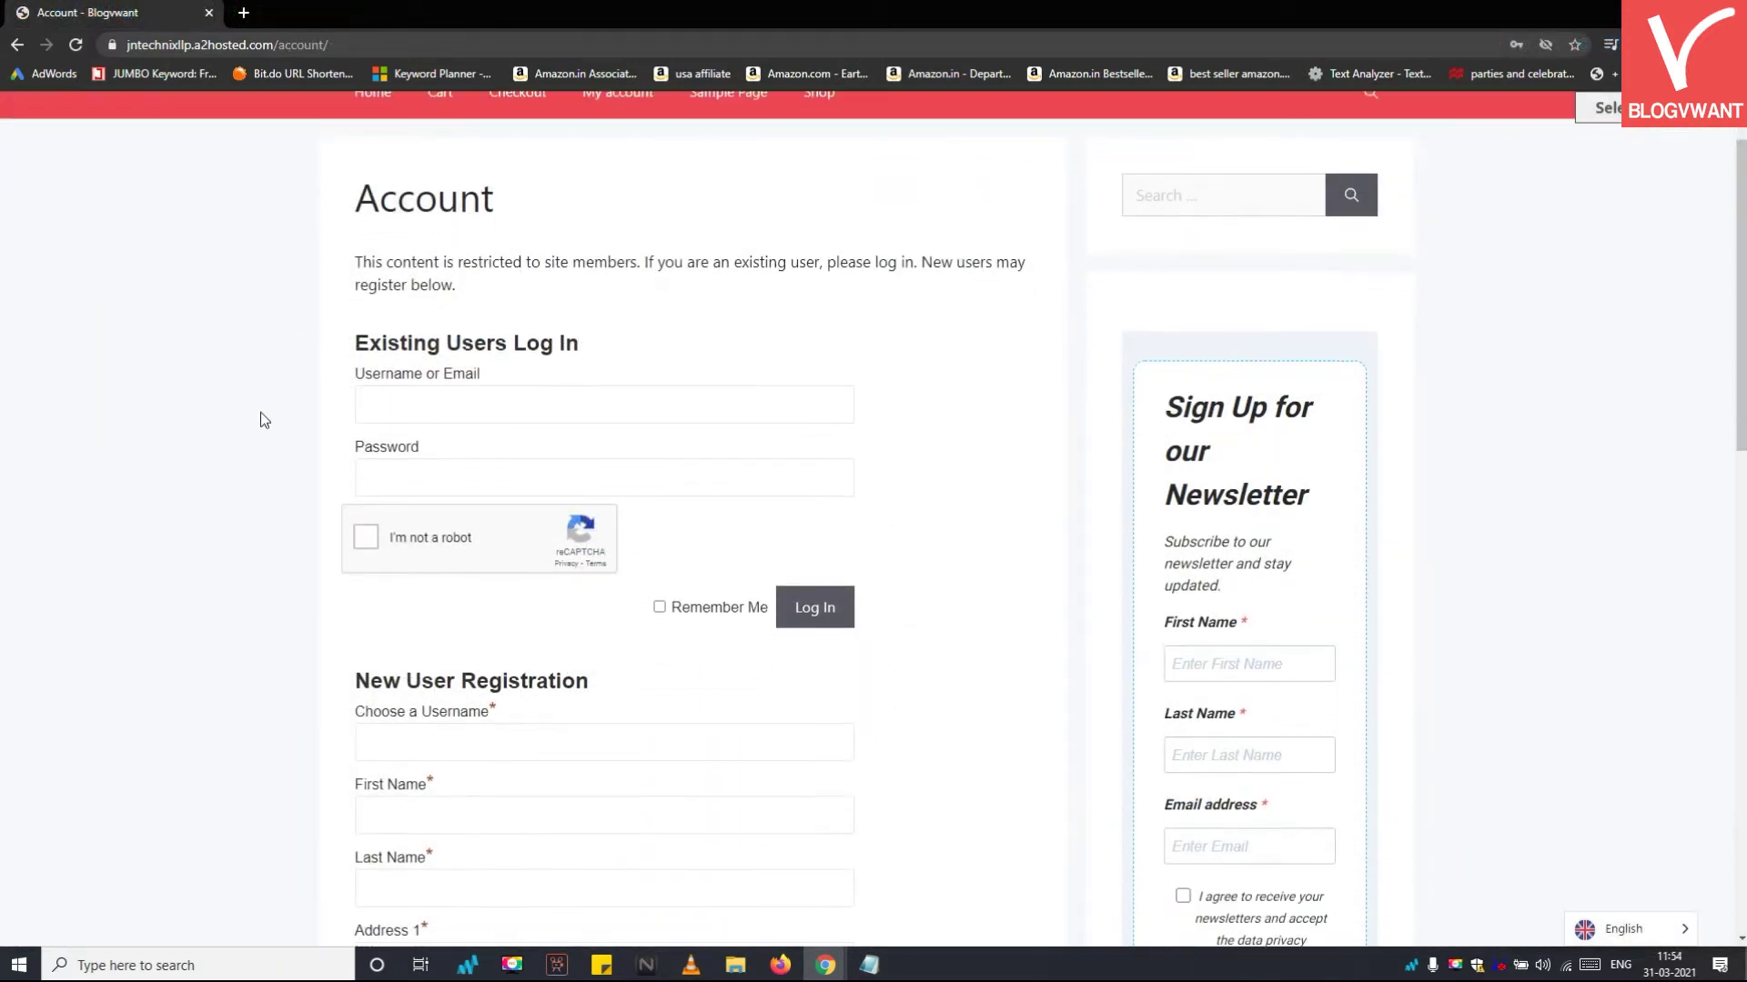
{"action": "scroll", "coordinate": [260, 412], "scroll_direction": "down", "scroll_amount": 1}
{"action": "triple_click", "coordinate": [435, 254]}
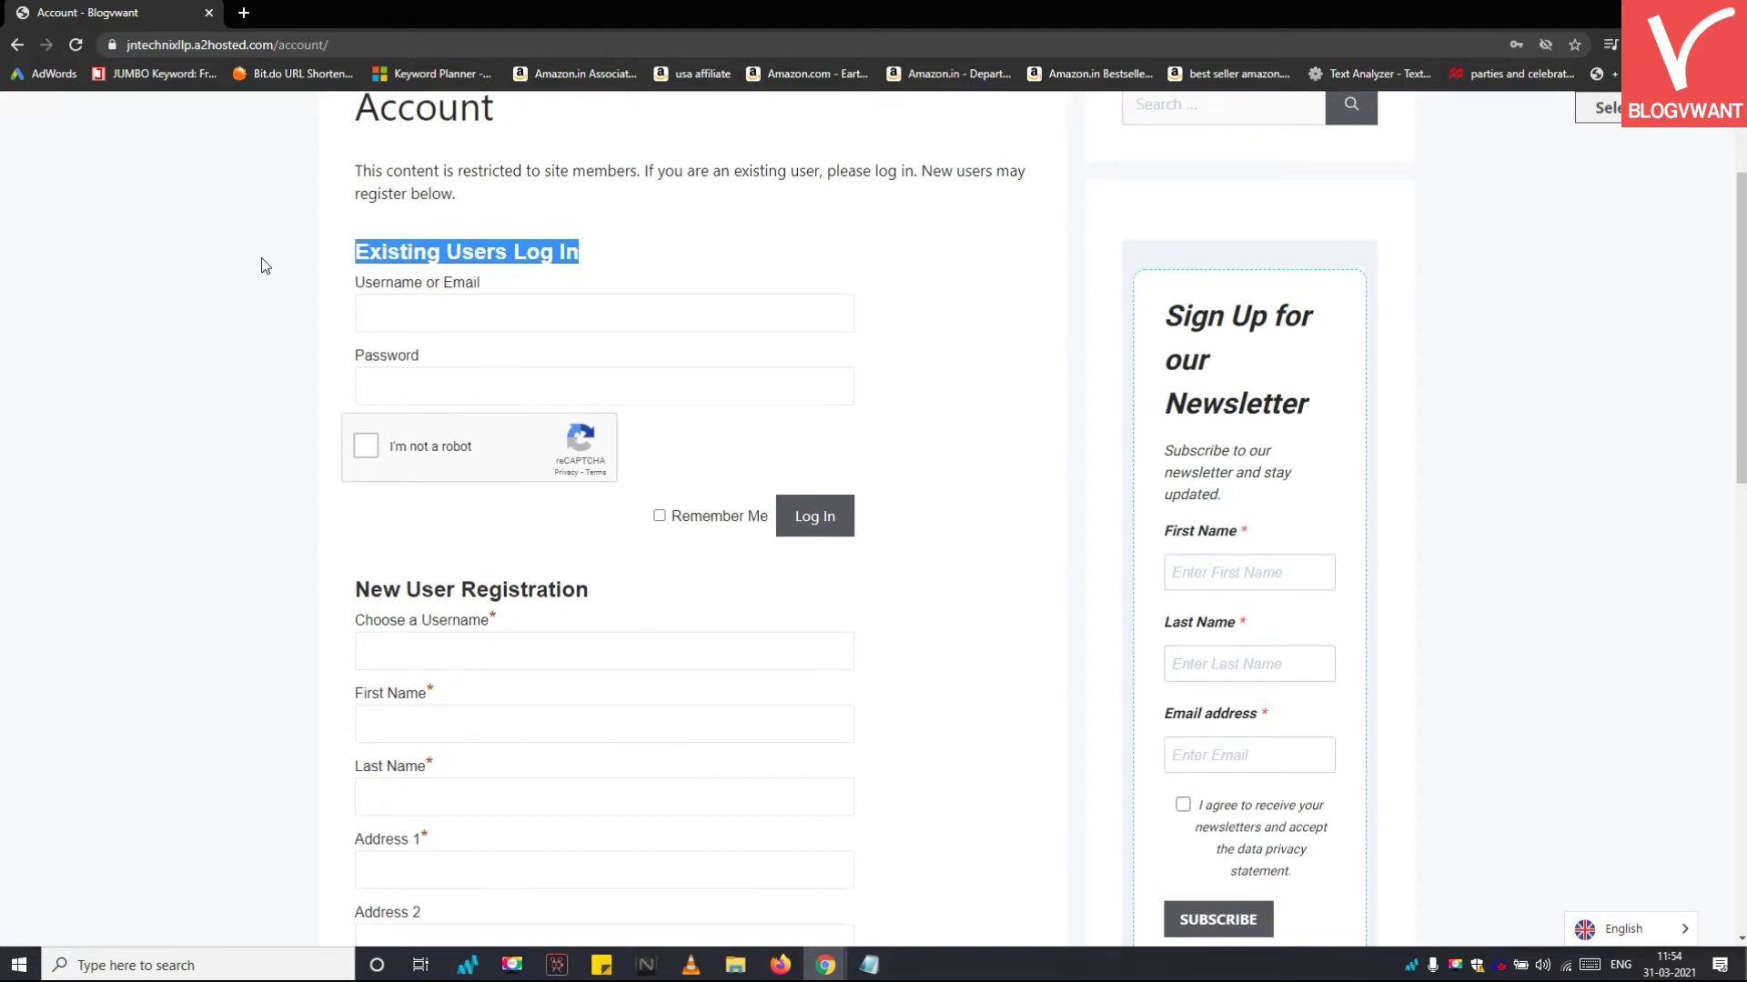
{"action": "left_click", "coordinate": [226, 332]}
{"action": "scroll", "coordinate": [238, 402], "scroll_direction": "down", "scroll_amount": 1}
{"action": "scroll", "coordinate": [237, 402], "scroll_direction": "down", "scroll_amount": 2}
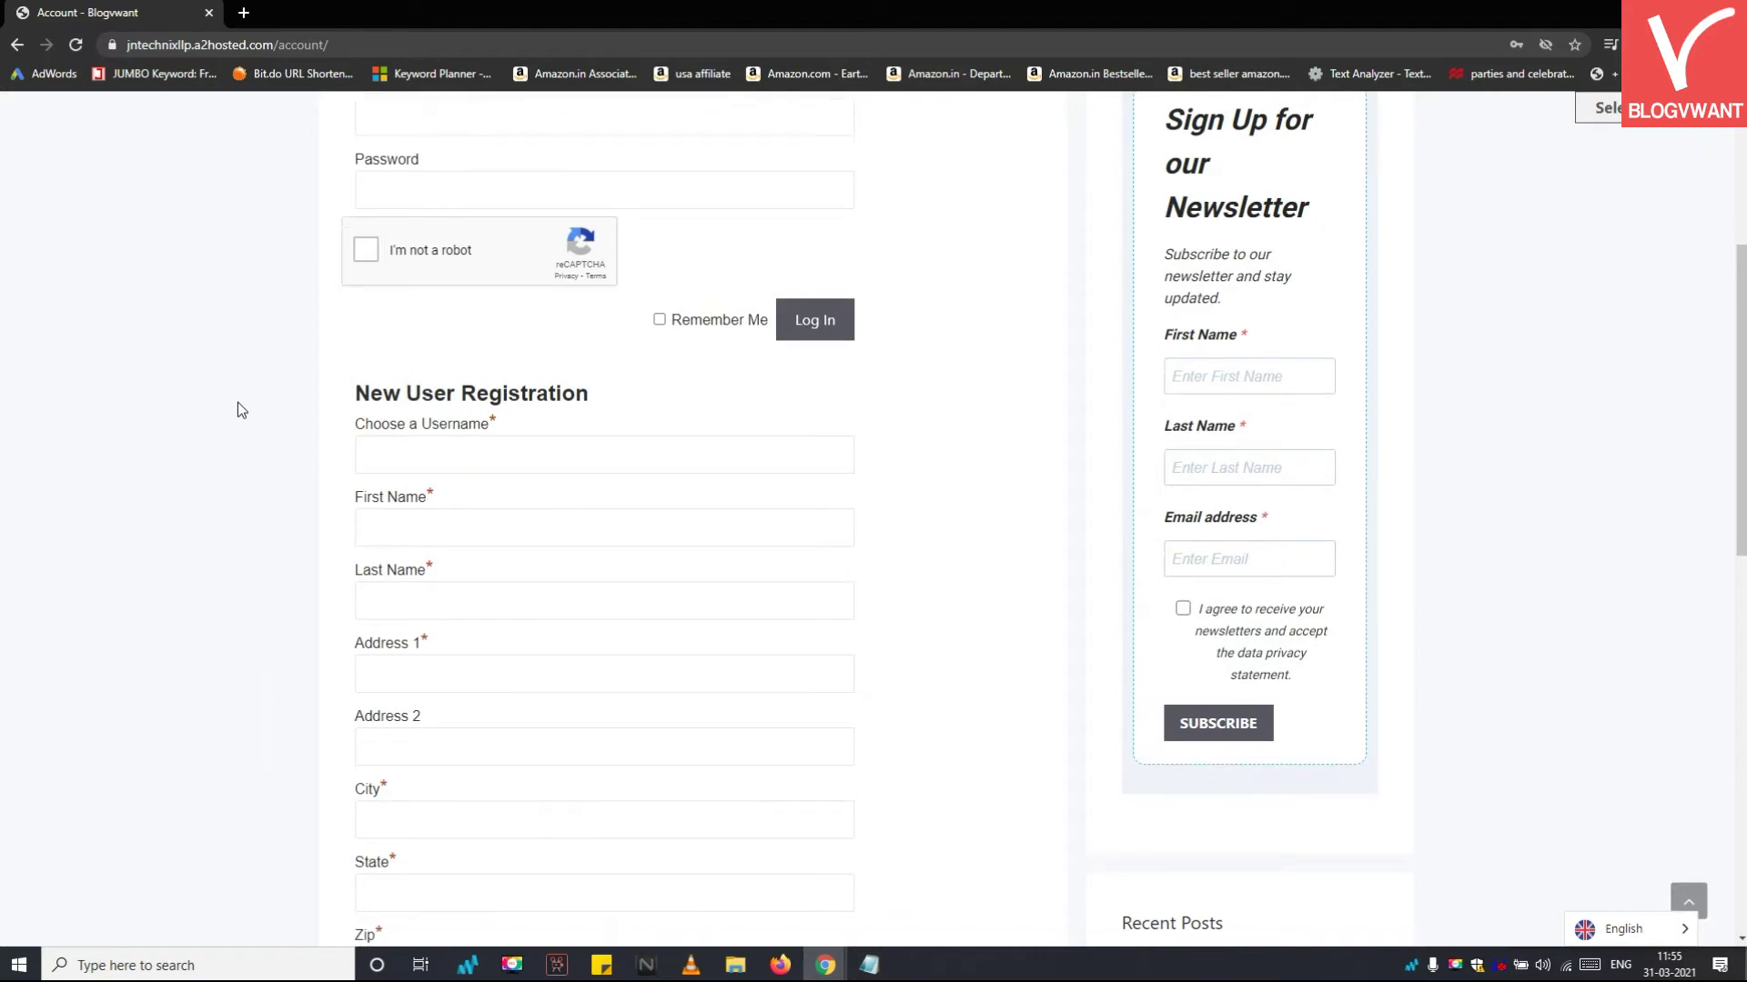
{"action": "scroll", "coordinate": [237, 402], "scroll_direction": "down", "scroll_amount": 1}
{"action": "scroll", "coordinate": [238, 402], "scroll_direction": "down", "scroll_amount": 4}
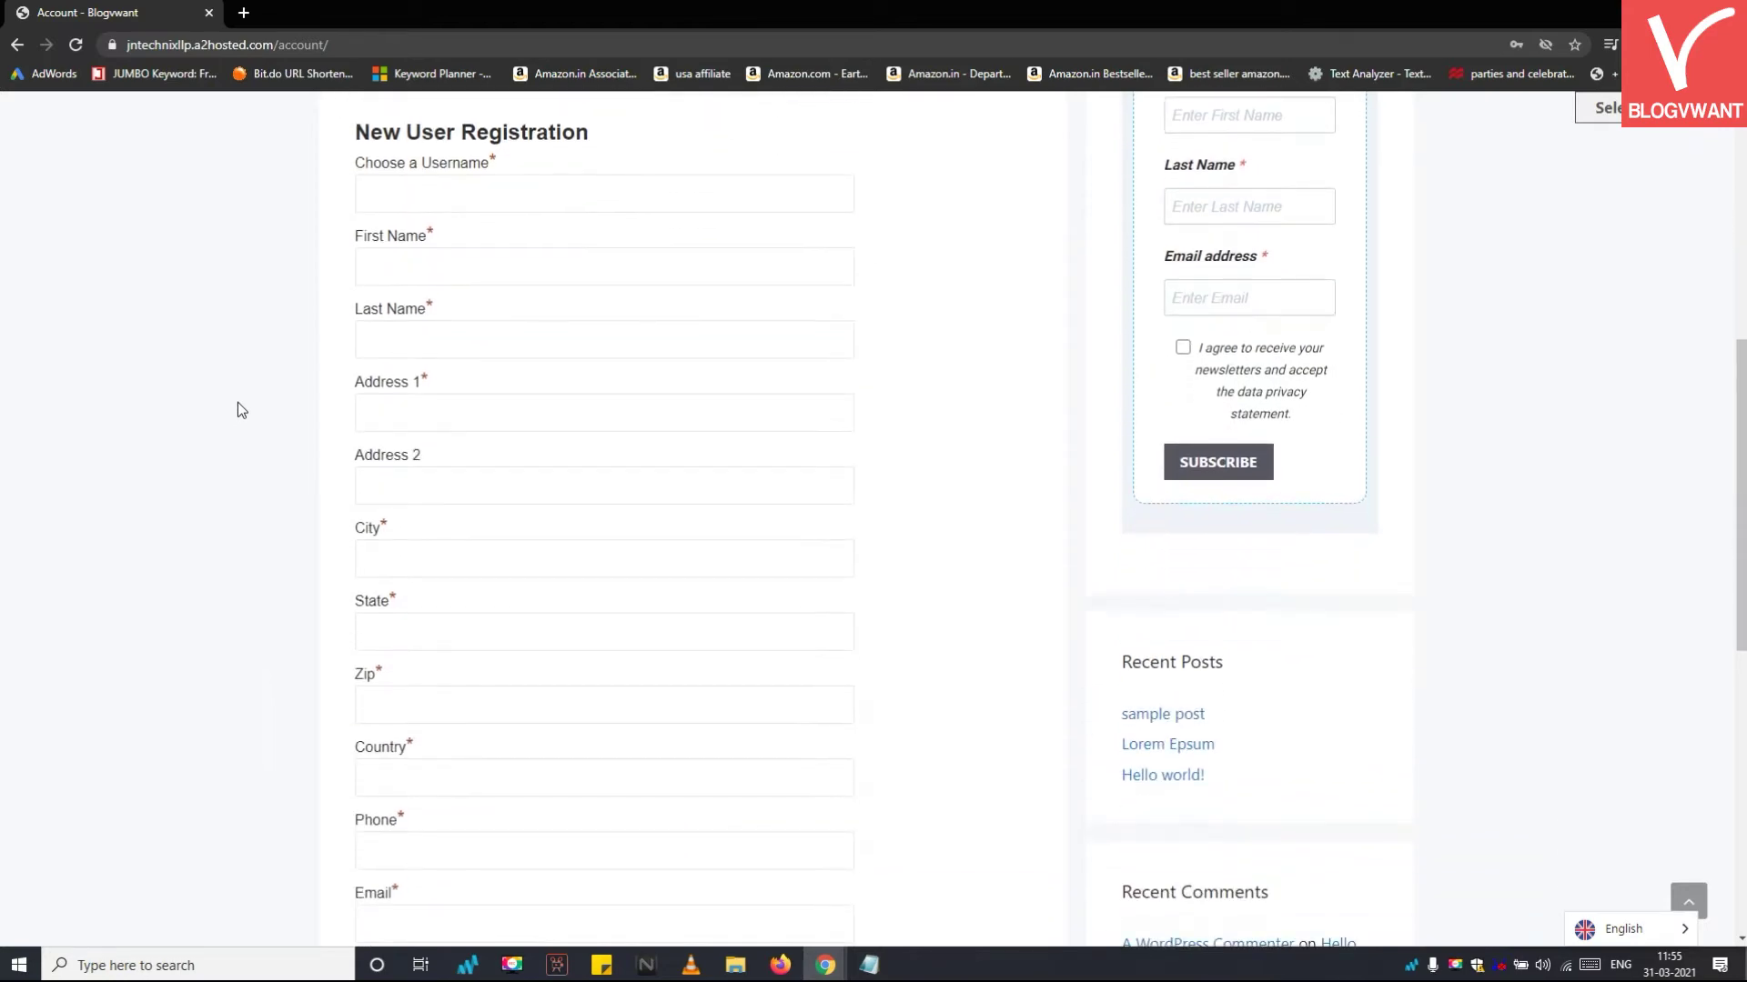
{"action": "scroll", "coordinate": [237, 402], "scroll_direction": "up", "scroll_amount": 5}
{"action": "scroll", "coordinate": [237, 406], "scroll_direction": "up", "scroll_amount": 4}
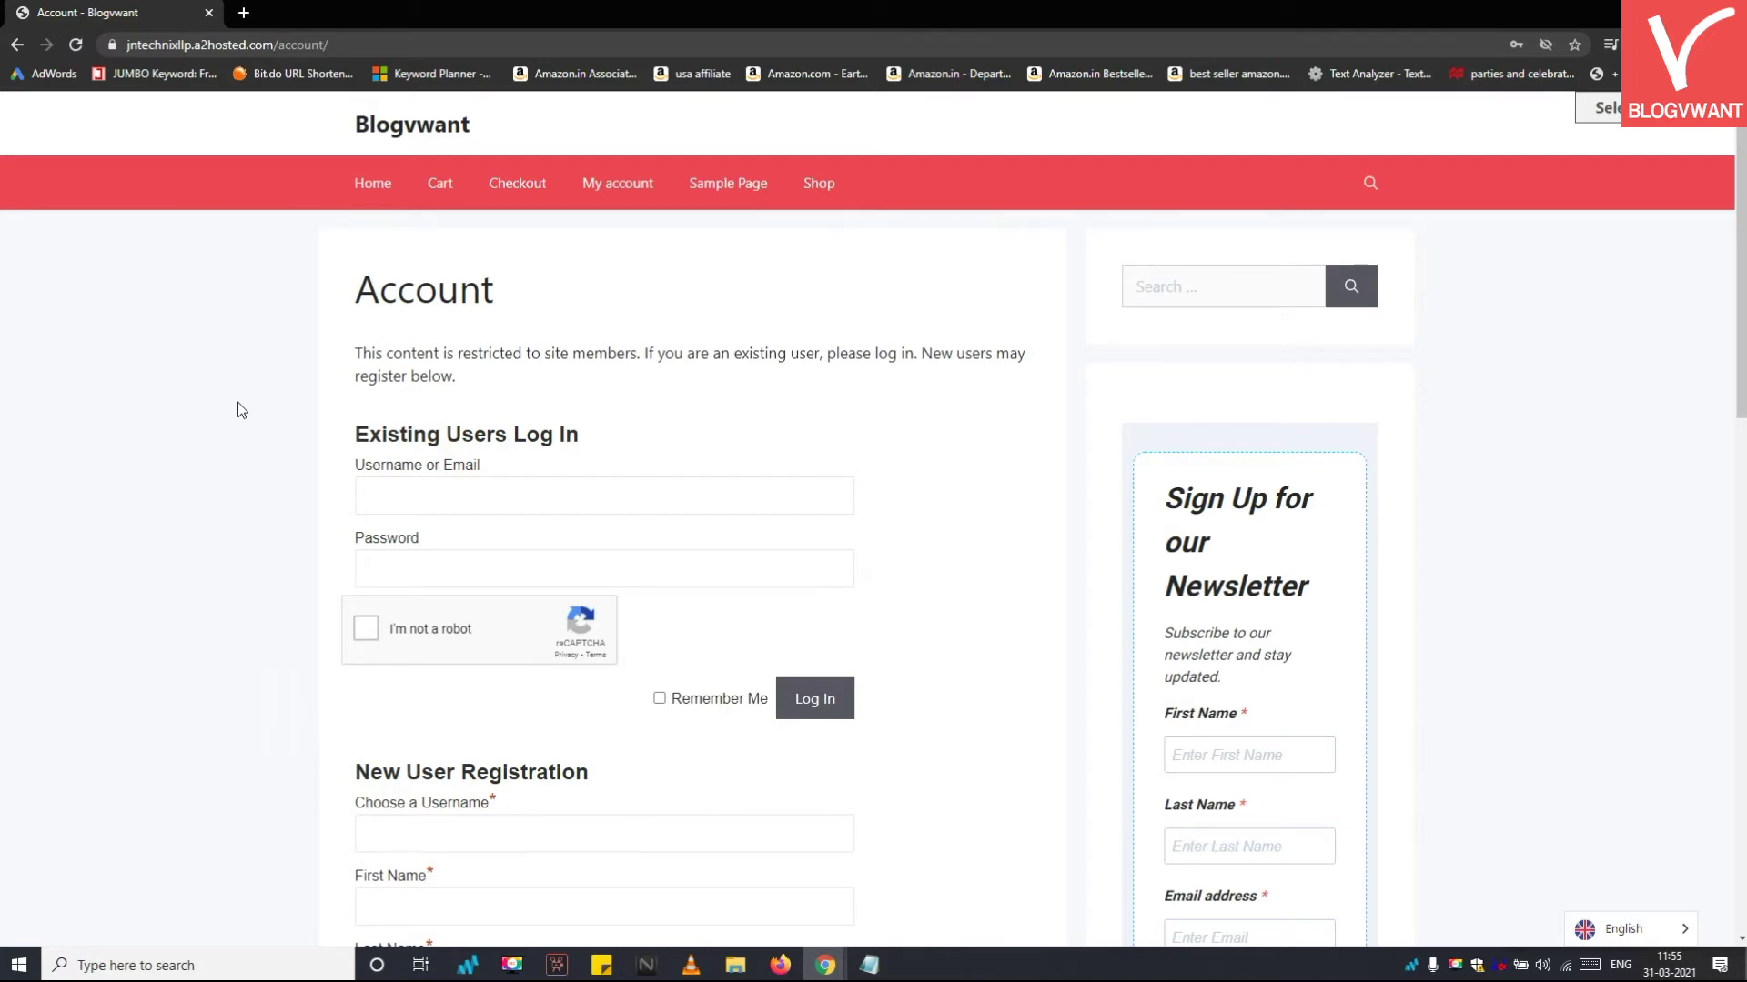
{"action": "scroll", "coordinate": [238, 402], "scroll_direction": "down", "scroll_amount": 6}
{"action": "scroll", "coordinate": [238, 402], "scroll_direction": "down", "scroll_amount": 2}
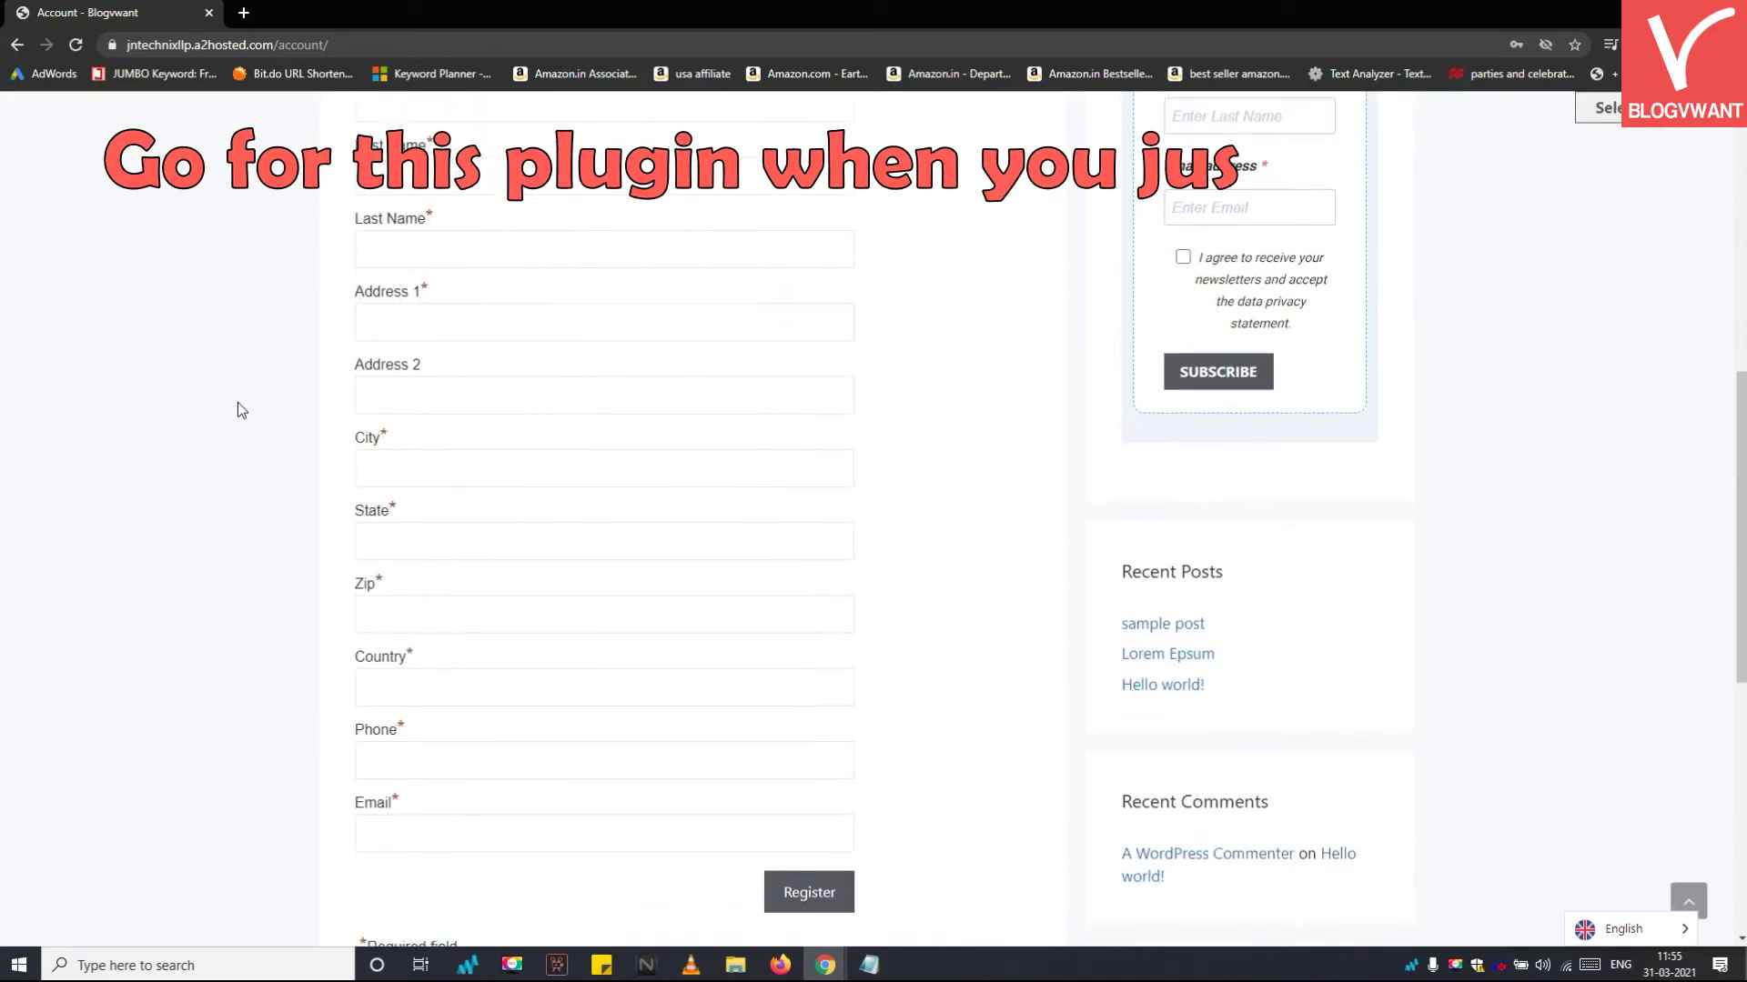
{"action": "scroll", "coordinate": [237, 402], "scroll_direction": "up", "scroll_amount": 3}
{"action": "scroll", "coordinate": [238, 402], "scroll_direction": "up", "scroll_amount": 4}
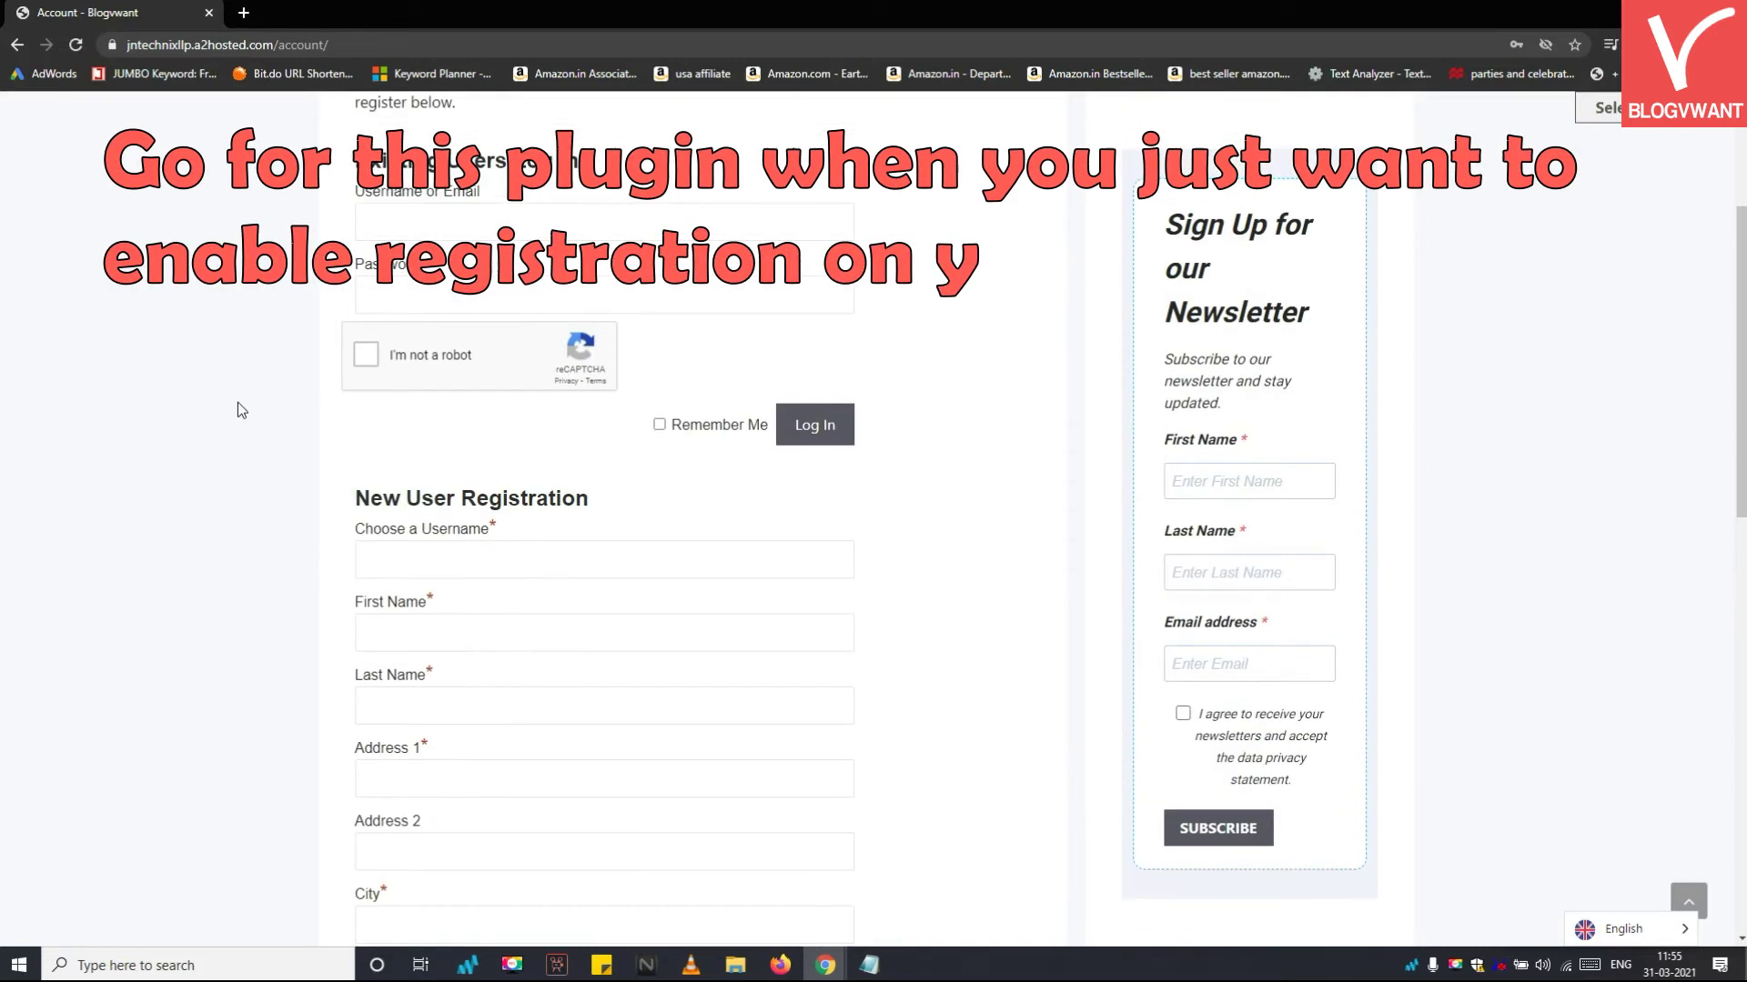
{"action": "scroll", "coordinate": [238, 402], "scroll_direction": "down", "scroll_amount": 9}
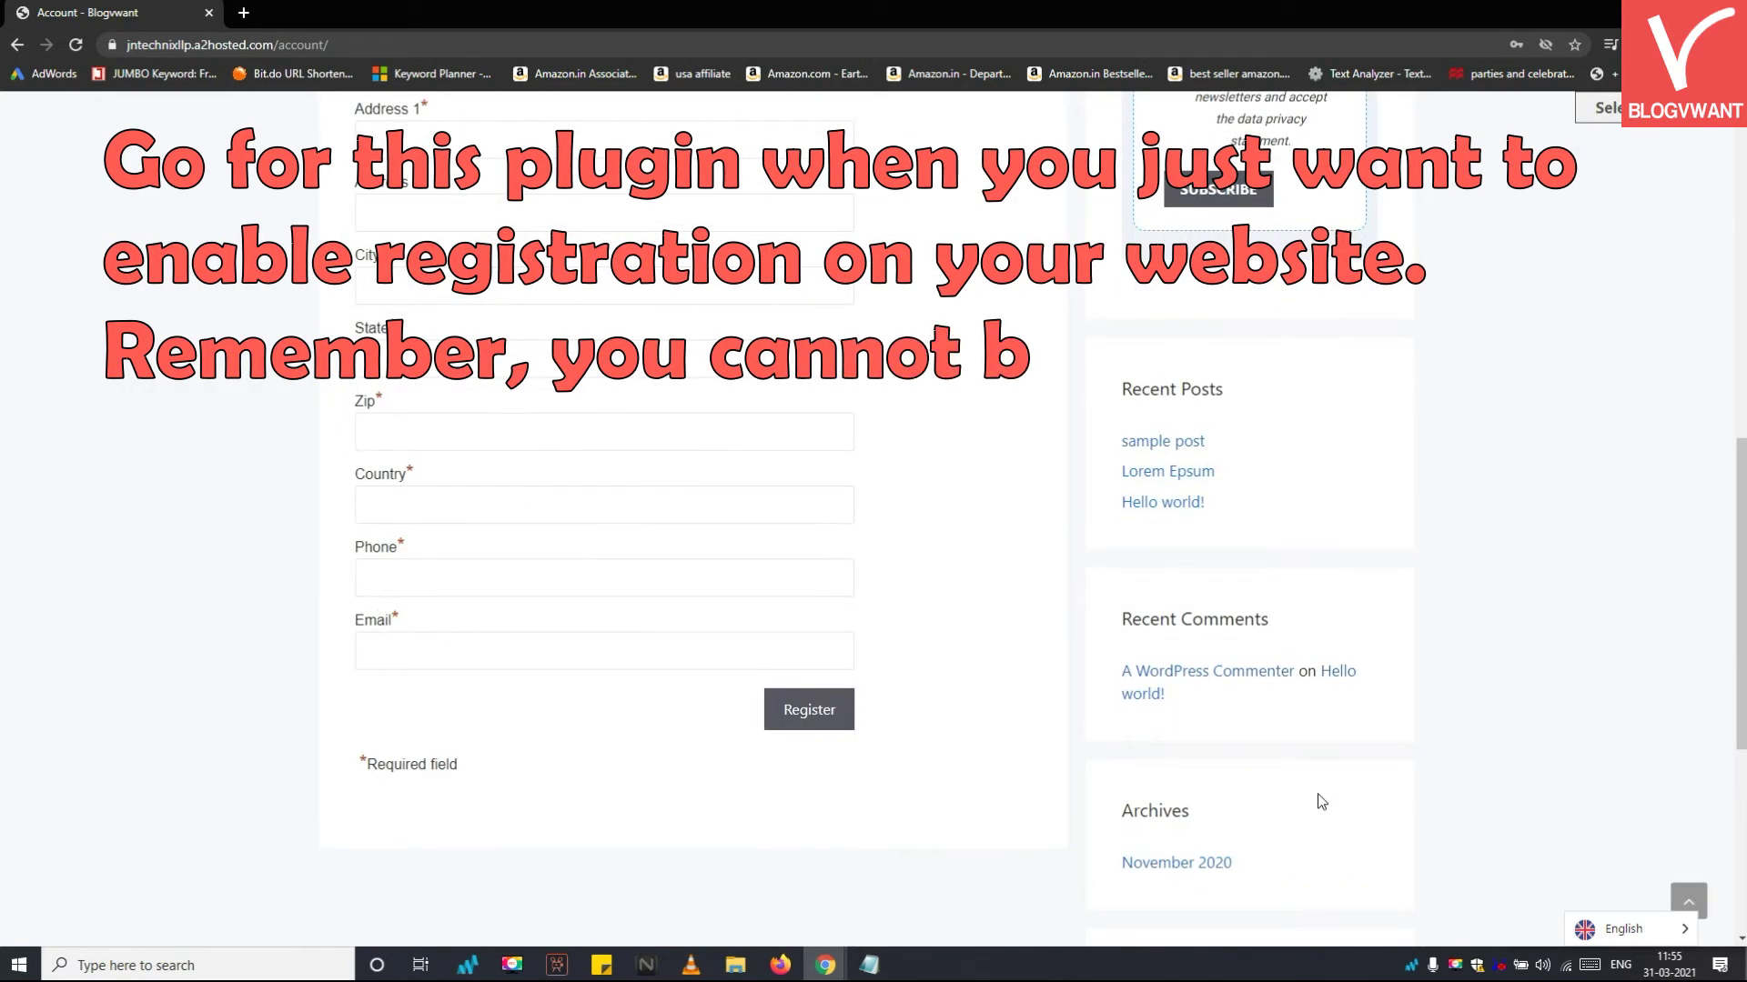
{"action": "scroll", "coordinate": [237, 407], "scroll_direction": "up", "scroll_amount": 10}
{"action": "scroll", "coordinate": [238, 407], "scroll_direction": "down", "scroll_amount": 6}
{"action": "scroll", "coordinate": [239, 409], "scroll_direction": "down", "scroll_amount": 2}
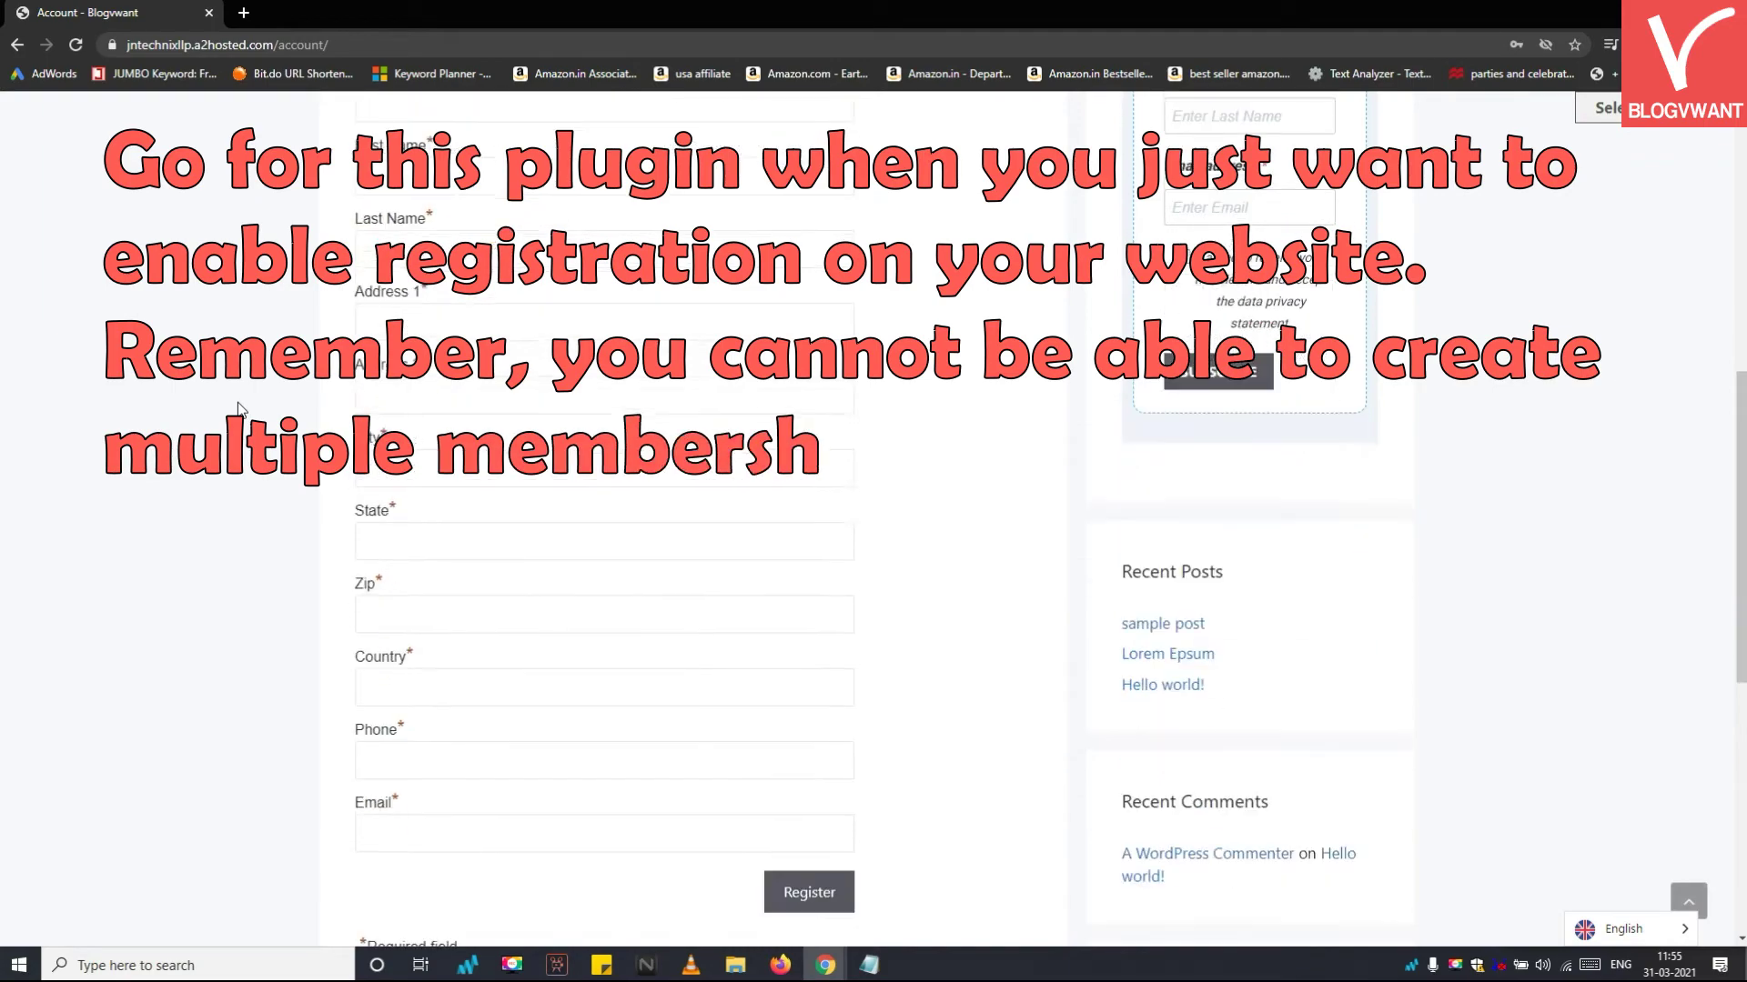
{"action": "scroll", "coordinate": [238, 408], "scroll_direction": "up", "scroll_amount": 3}
{"action": "scroll", "coordinate": [238, 408], "scroll_direction": "up", "scroll_amount": 3}
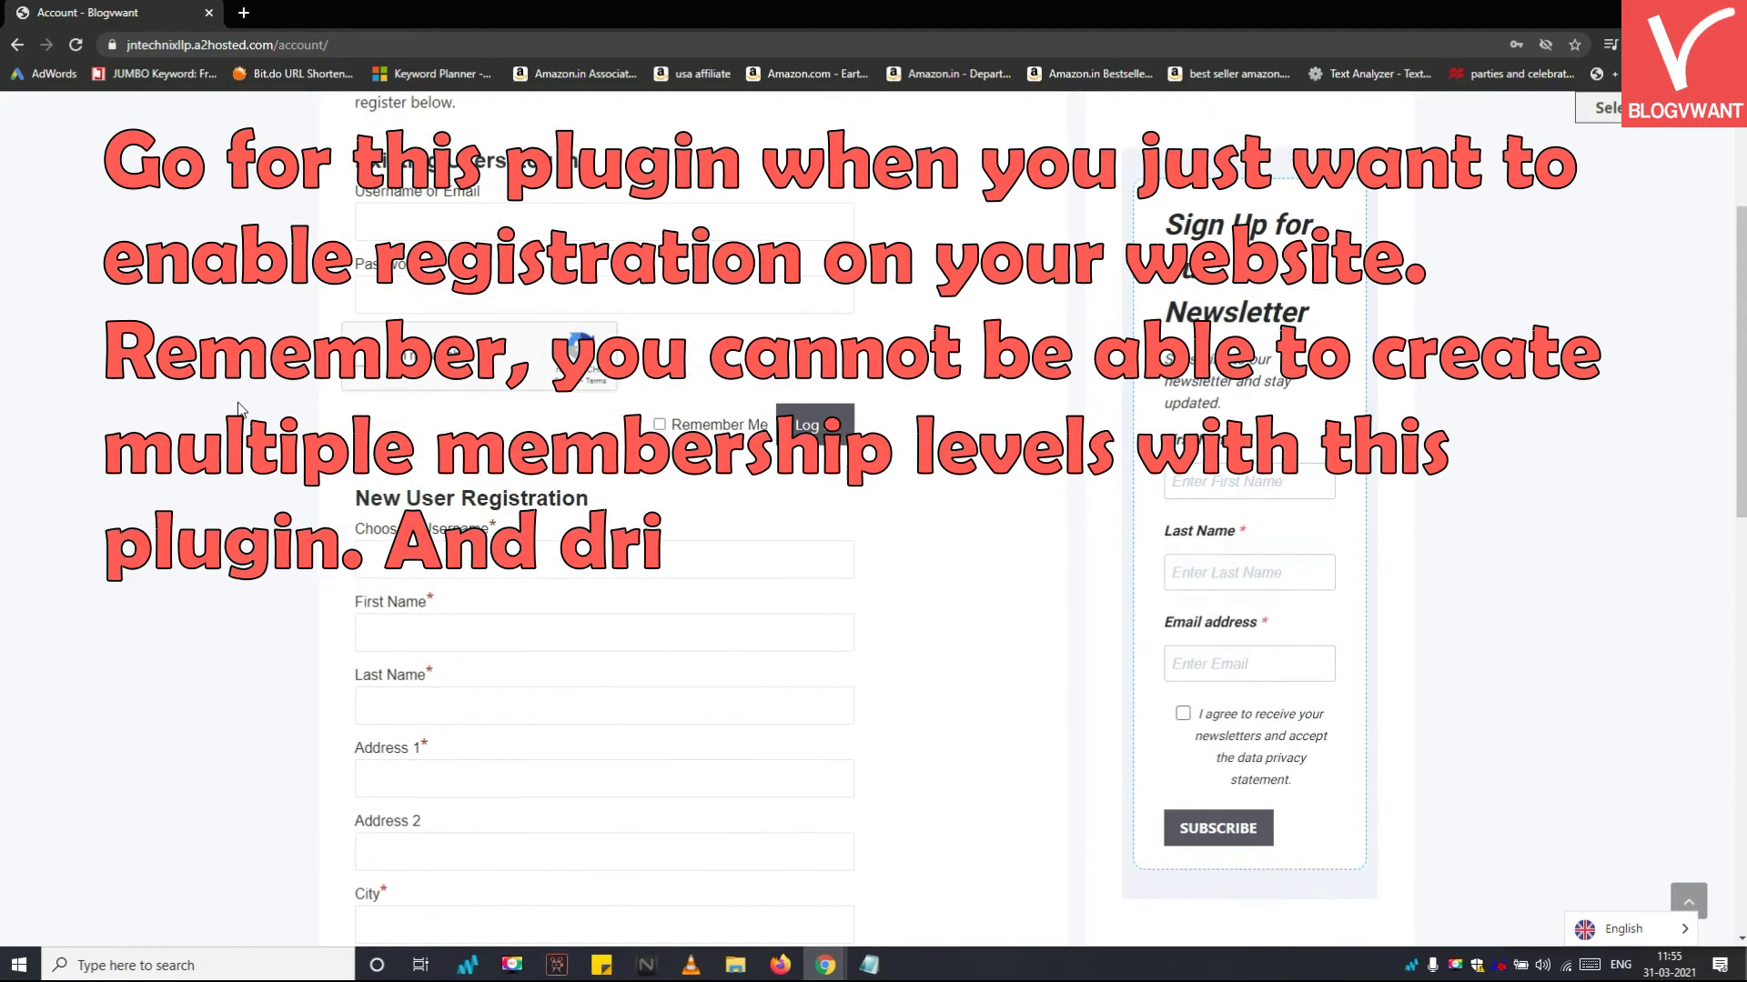
{"action": "scroll", "coordinate": [239, 409], "scroll_direction": "down", "scroll_amount": 5}
{"action": "scroll", "coordinate": [238, 408], "scroll_direction": "down", "scroll_amount": 3}
{"action": "scroll", "coordinate": [239, 408], "scroll_direction": "up", "scroll_amount": 10}
{"action": "scroll", "coordinate": [239, 409], "scroll_direction": "down", "scroll_amount": 4}
{"action": "scroll", "coordinate": [239, 408], "scroll_direction": "down", "scroll_amount": 6}
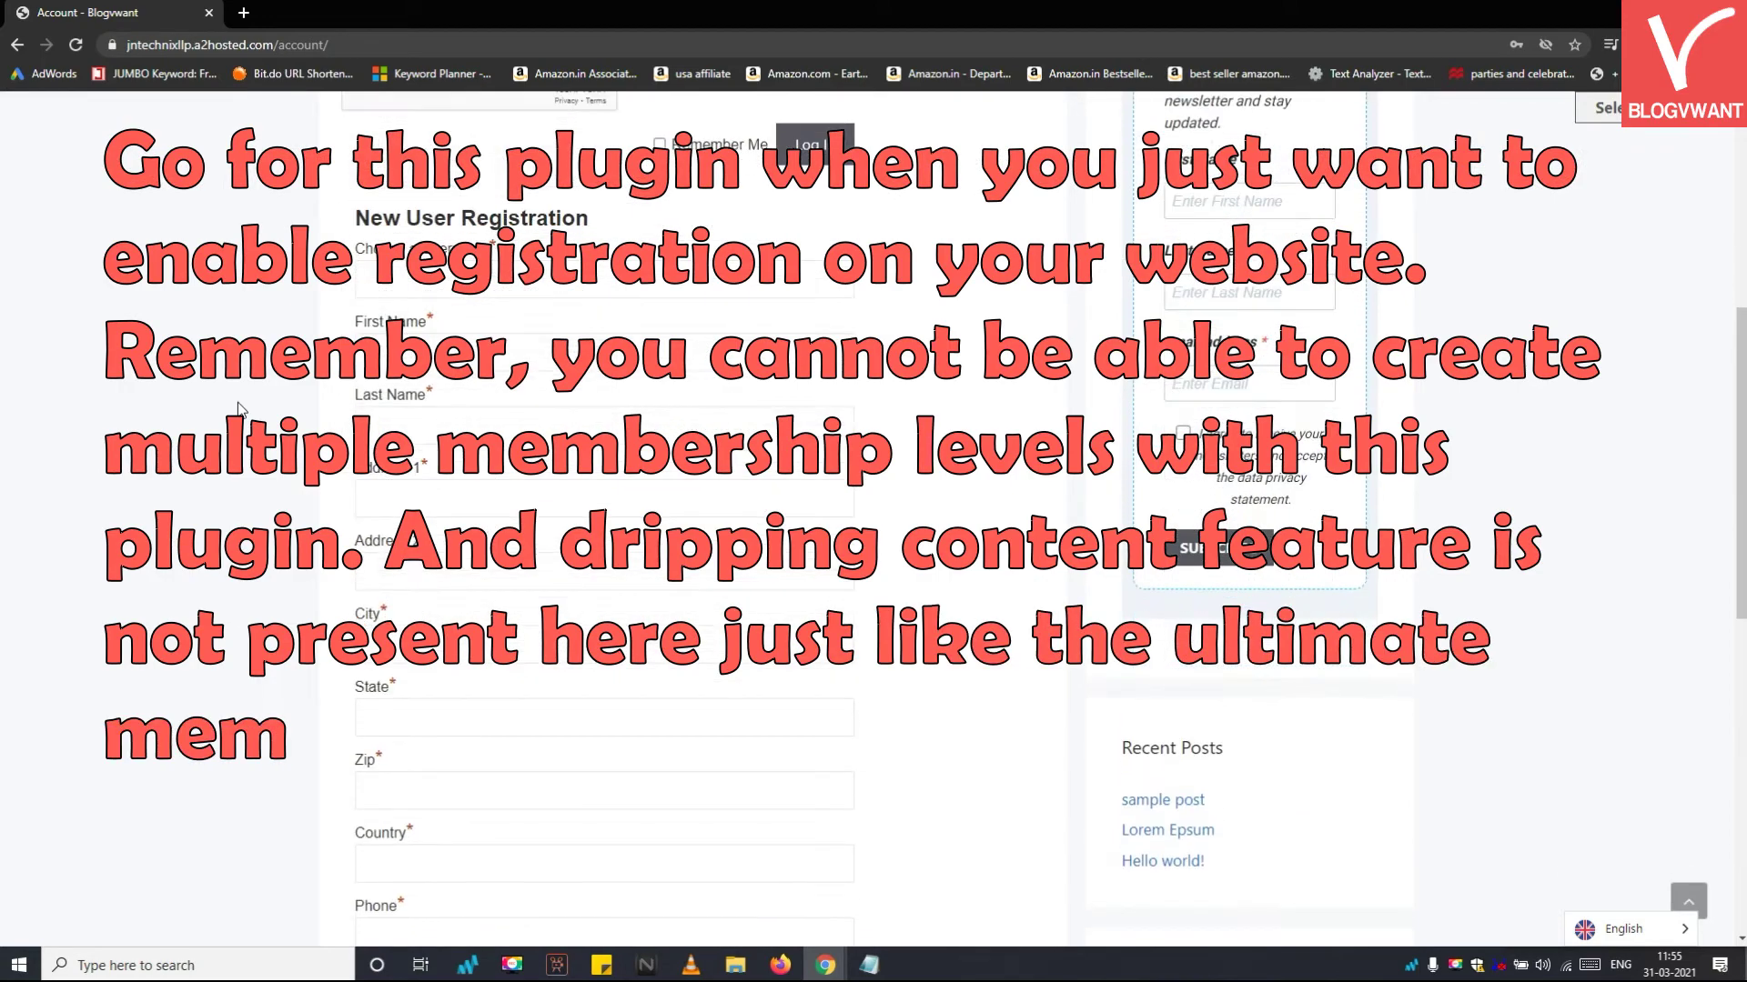
{"action": "scroll", "coordinate": [238, 409], "scroll_direction": "up", "scroll_amount": 5}
{"action": "scroll", "coordinate": [238, 409], "scroll_direction": "up", "scroll_amount": 3}
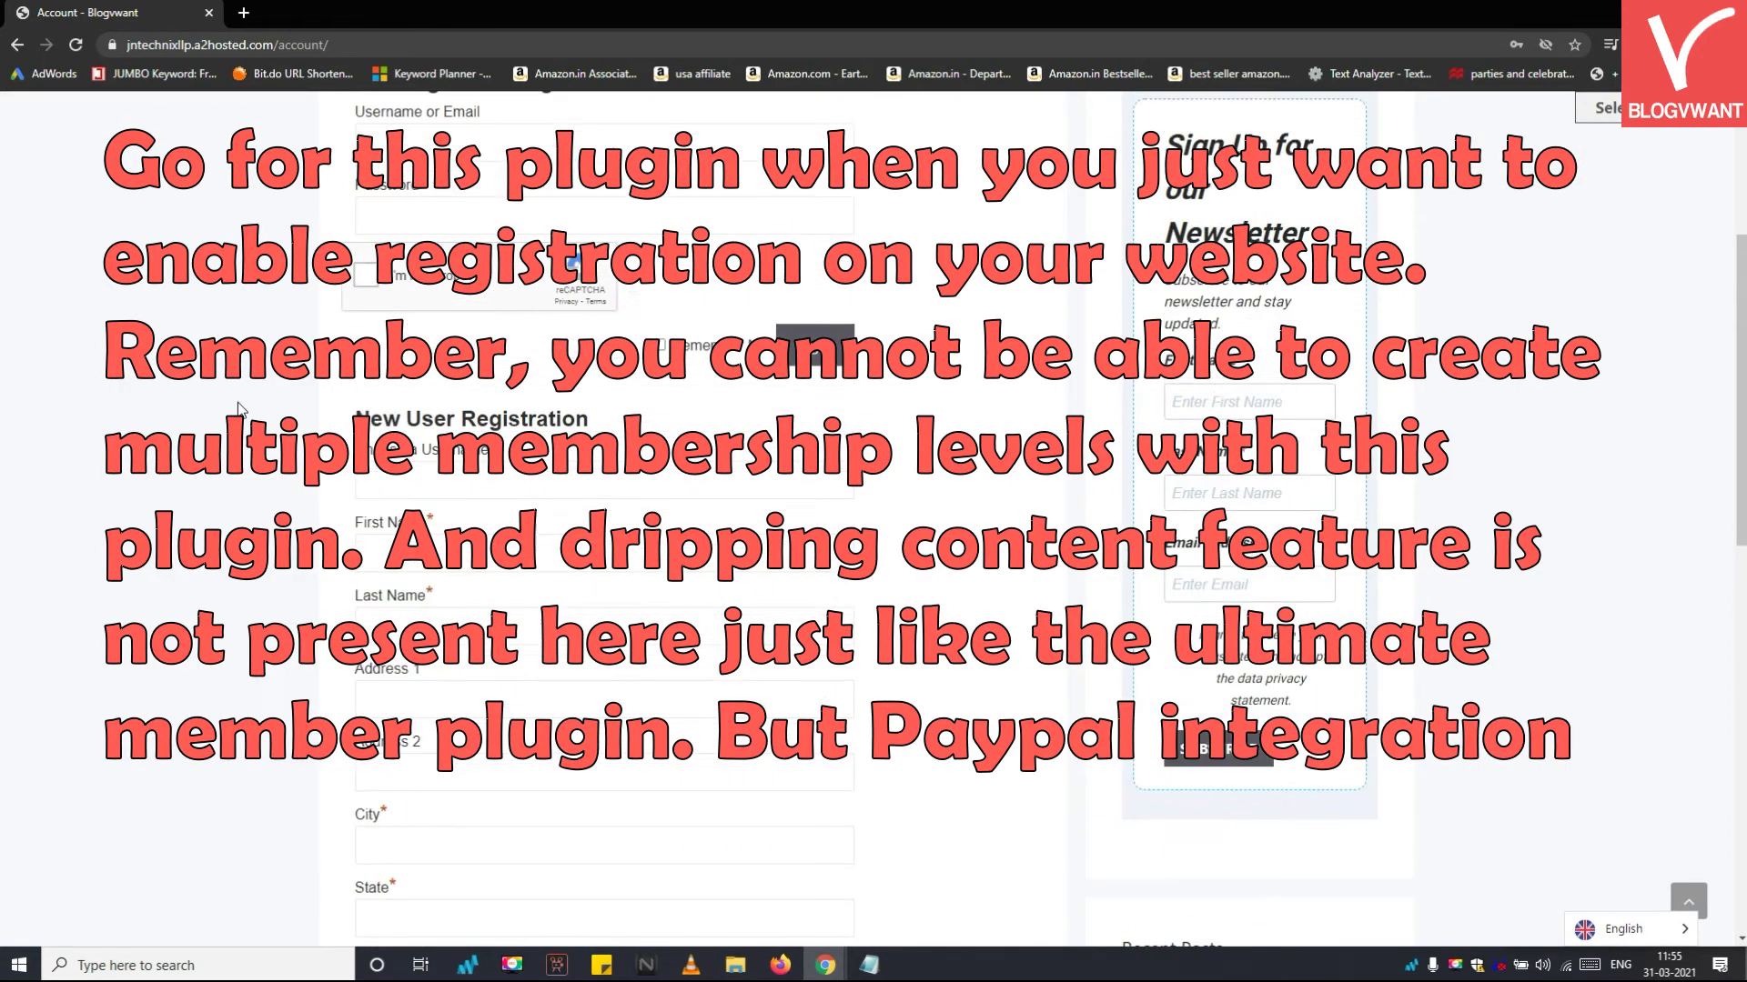
{"action": "scroll", "coordinate": [238, 409], "scroll_direction": "down", "scroll_amount": 5}
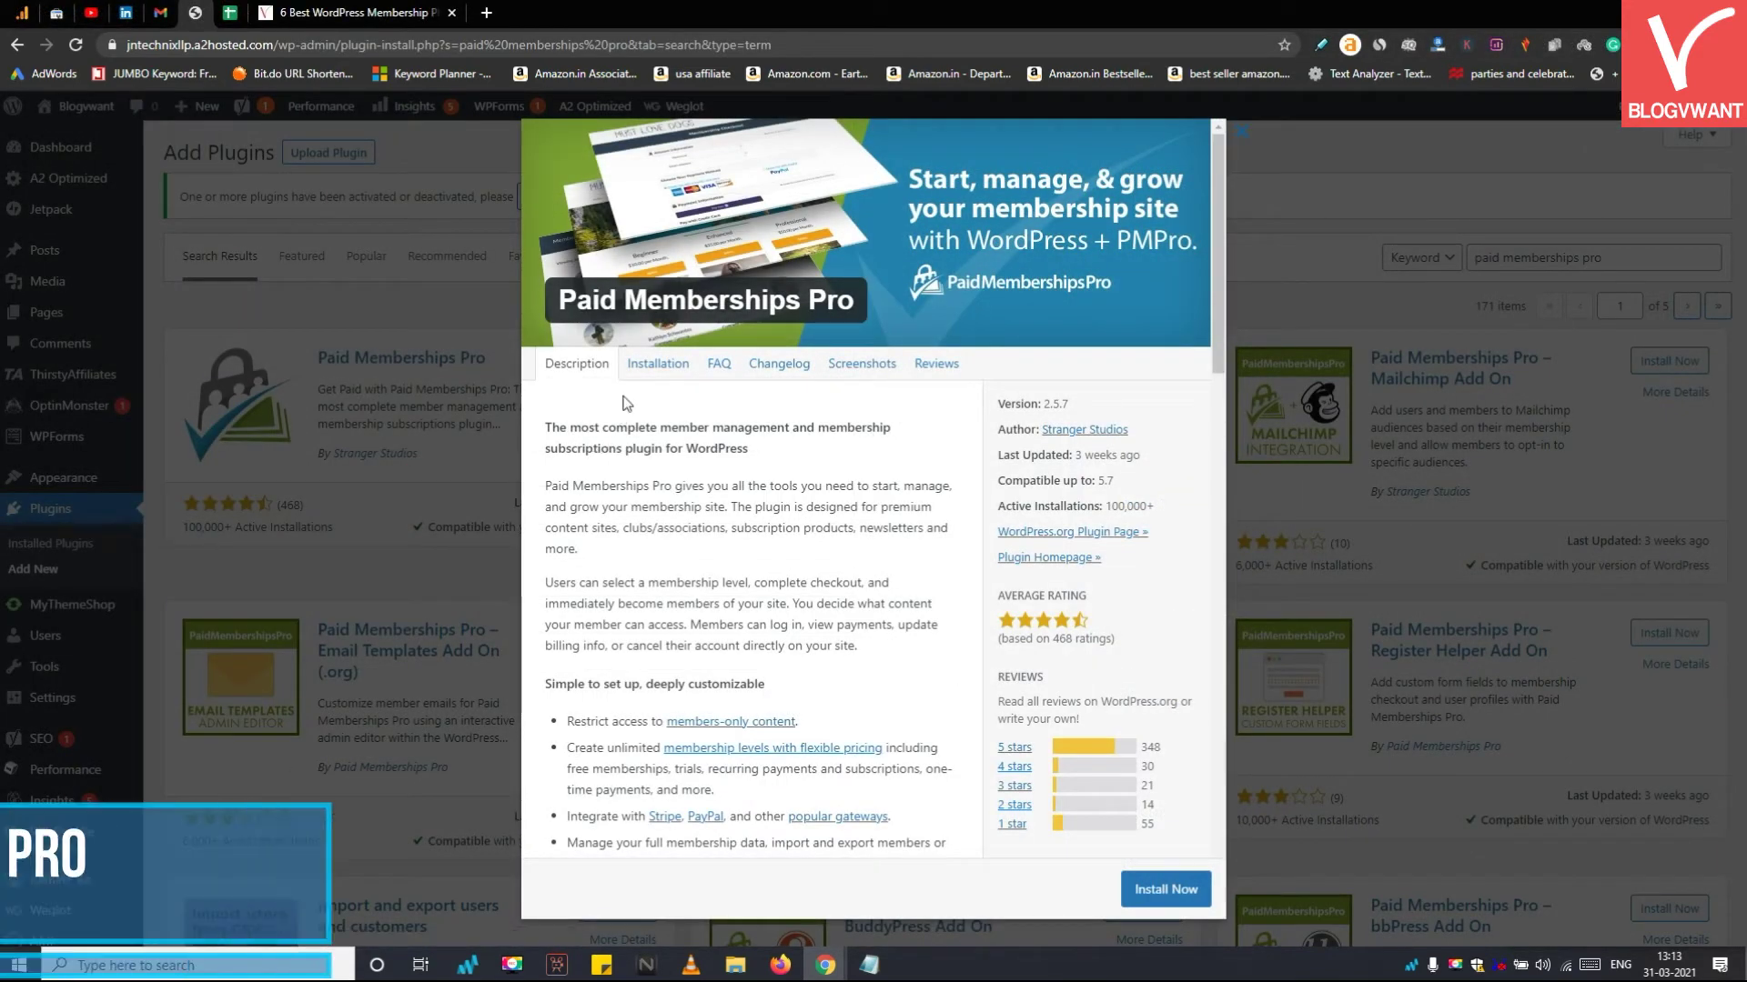
Review the Paid Memberships Pro plugin description, including its member experience, content protection, payment gateway, level pricing and add-on sections
{"action": "left_click_drag", "start_coordinate": [559, 300], "coordinate": [804, 297]}
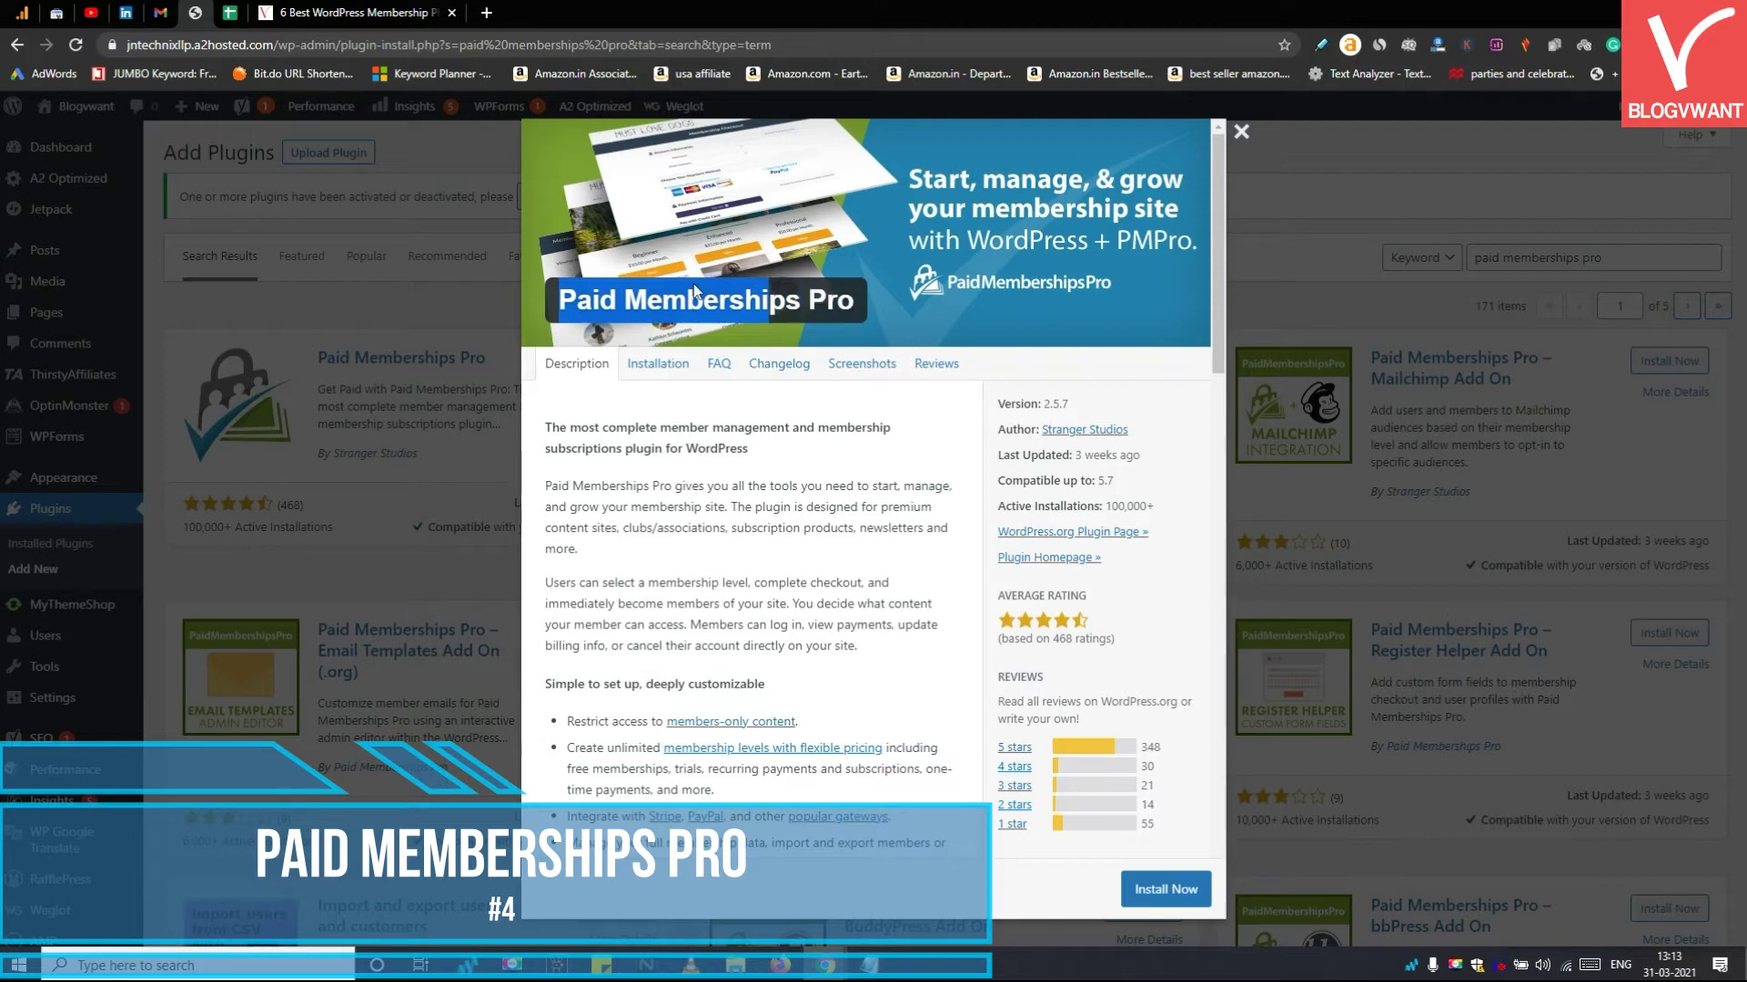
{"action": "left_click_drag", "start_coordinate": [694, 291], "coordinate": [780, 303]}
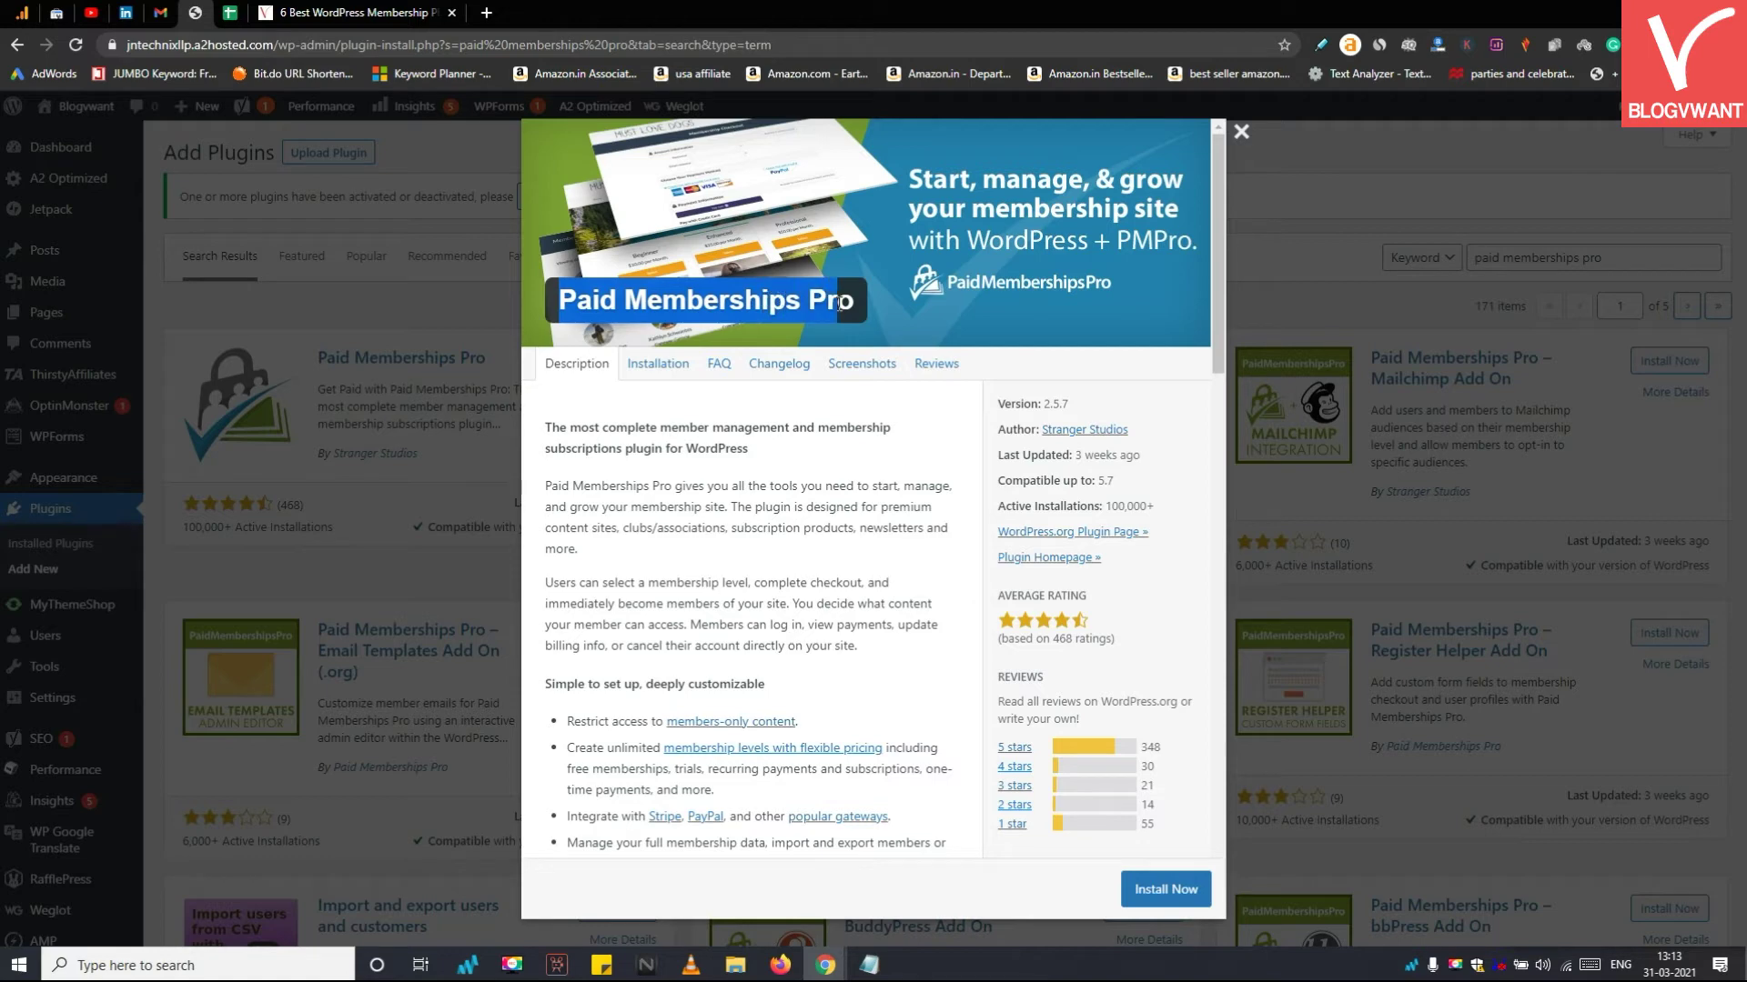
{"action": "mouse_move", "coordinate": [859, 307]}
{"action": "left_mouse_down"}
{"action": "mouse_move", "coordinate": [803, 307]}
{"action": "mouse_move", "coordinate": [826, 307]}
{"action": "left_mouse_up"}
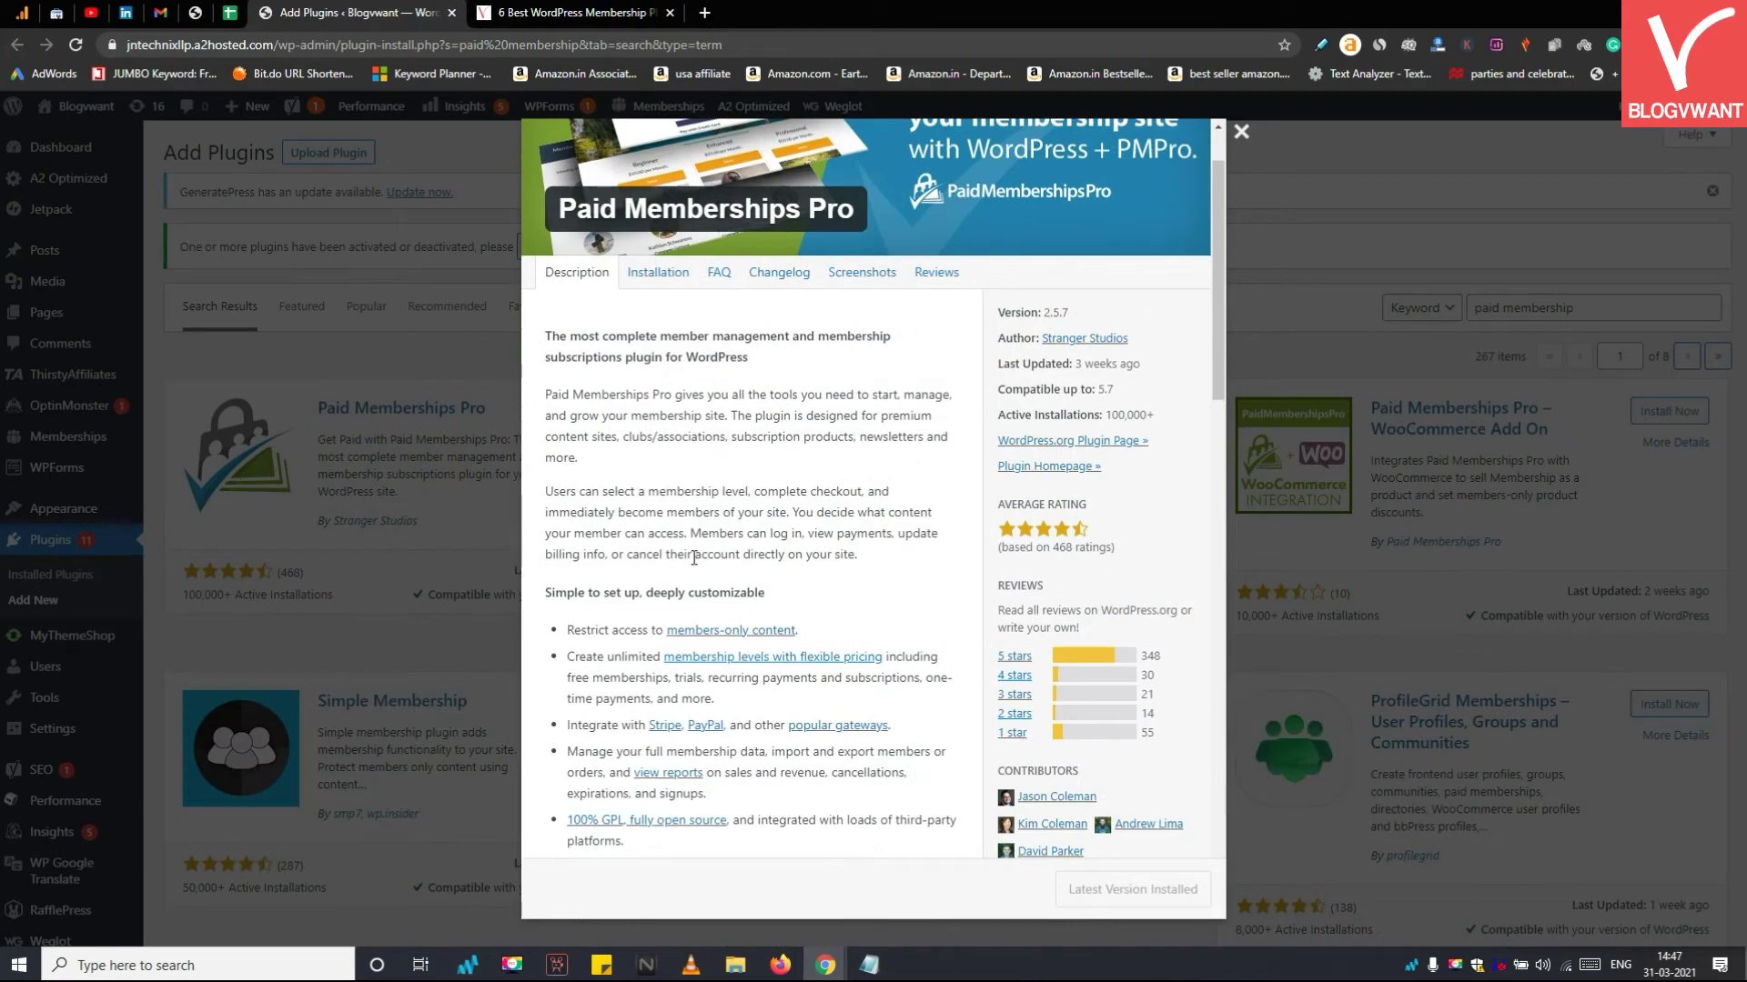
{"action": "scroll", "coordinate": [693, 558], "scroll_direction": "down", "scroll_amount": 9}
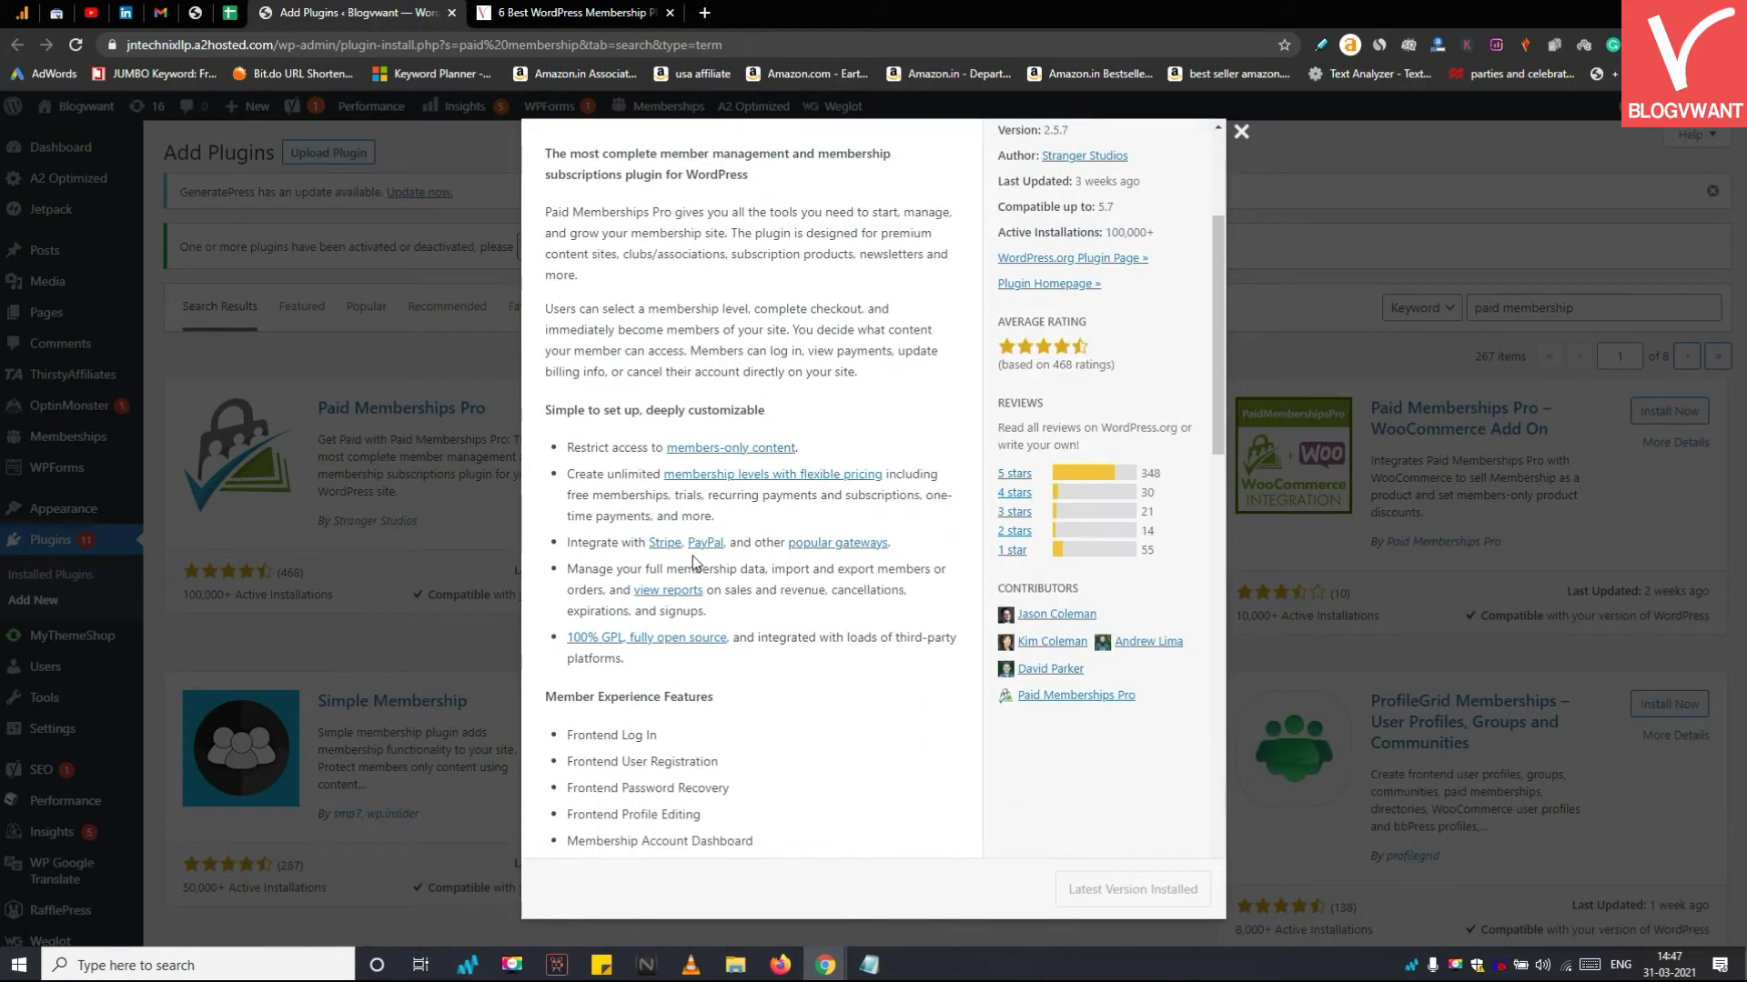
{"action": "scroll", "coordinate": [693, 562], "scroll_direction": "down", "scroll_amount": 11}
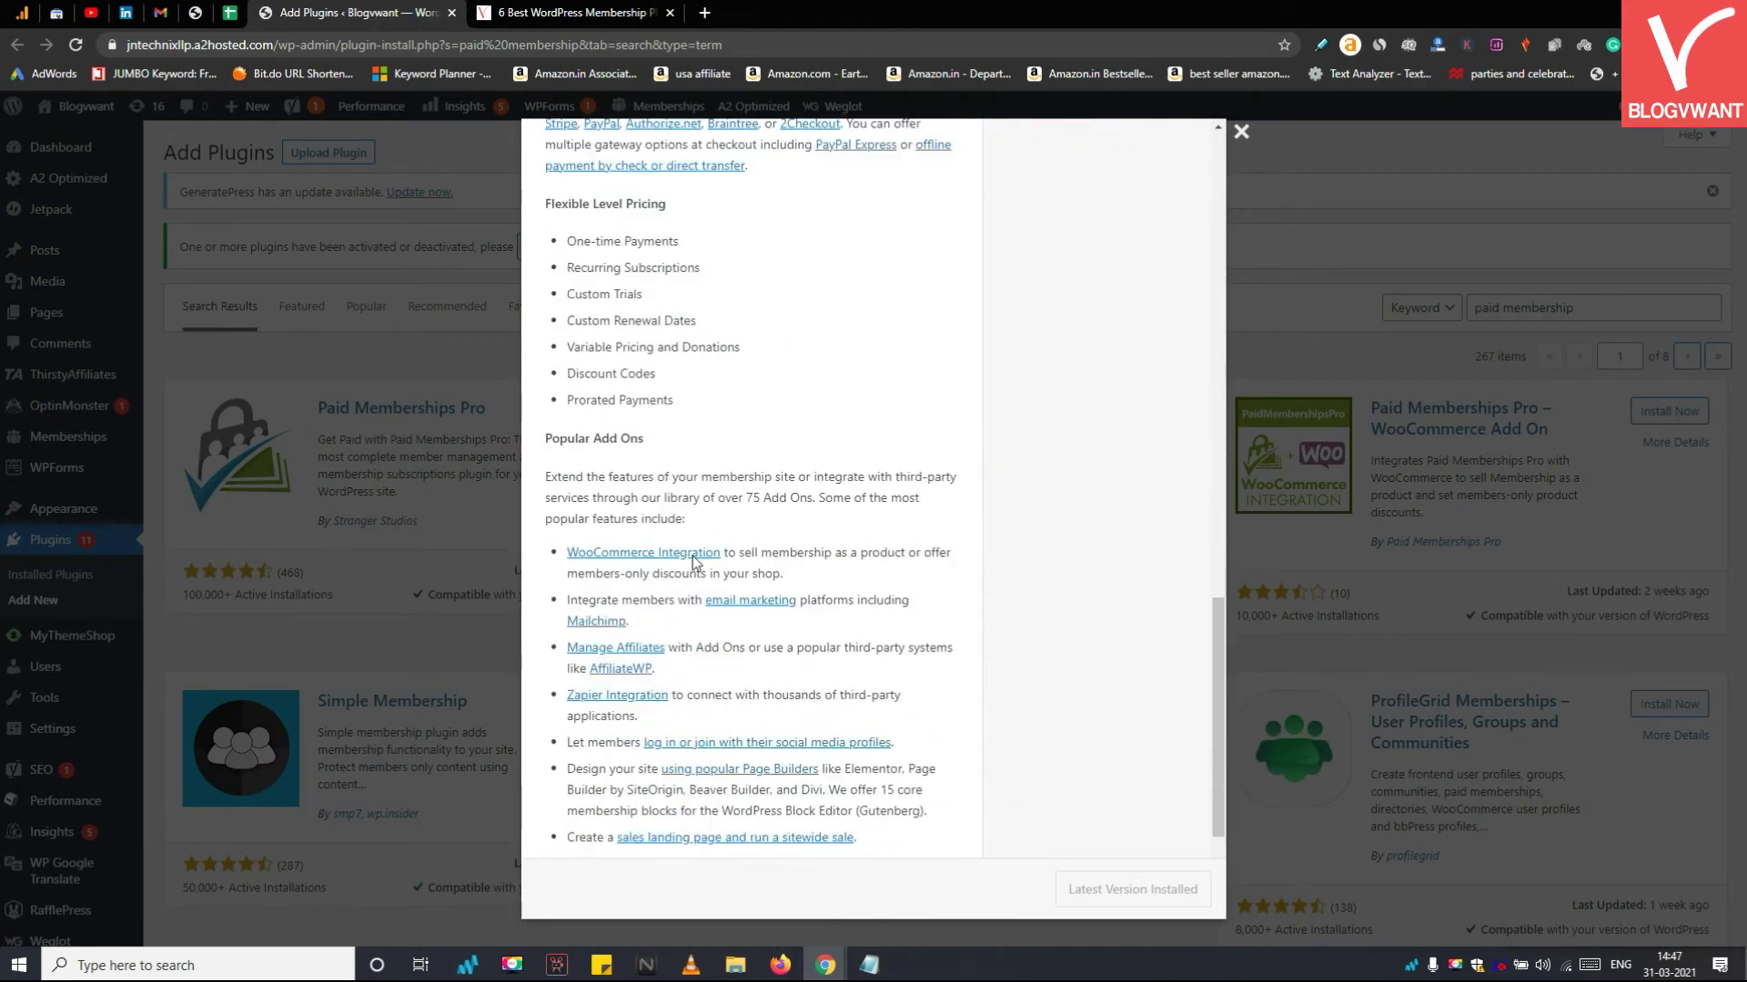
{"action": "scroll", "coordinate": [693, 562], "scroll_direction": "up", "scroll_amount": 12}
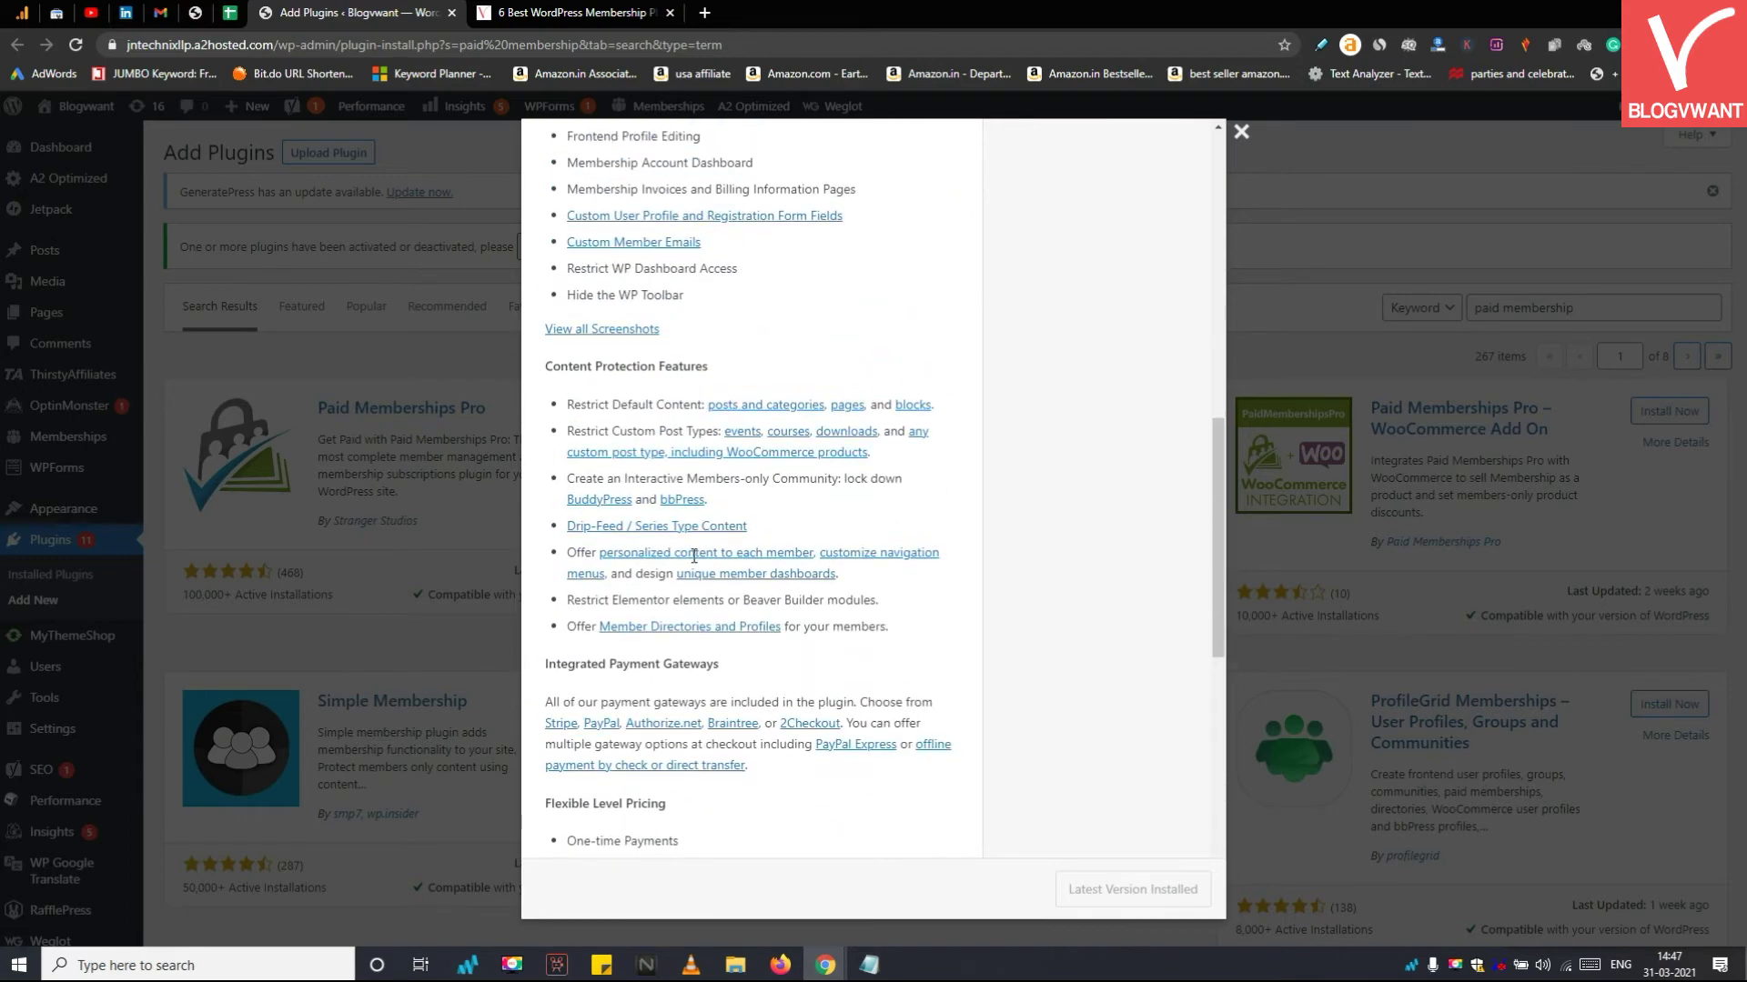
{"action": "scroll", "coordinate": [694, 564], "scroll_direction": "up", "scroll_amount": 10}
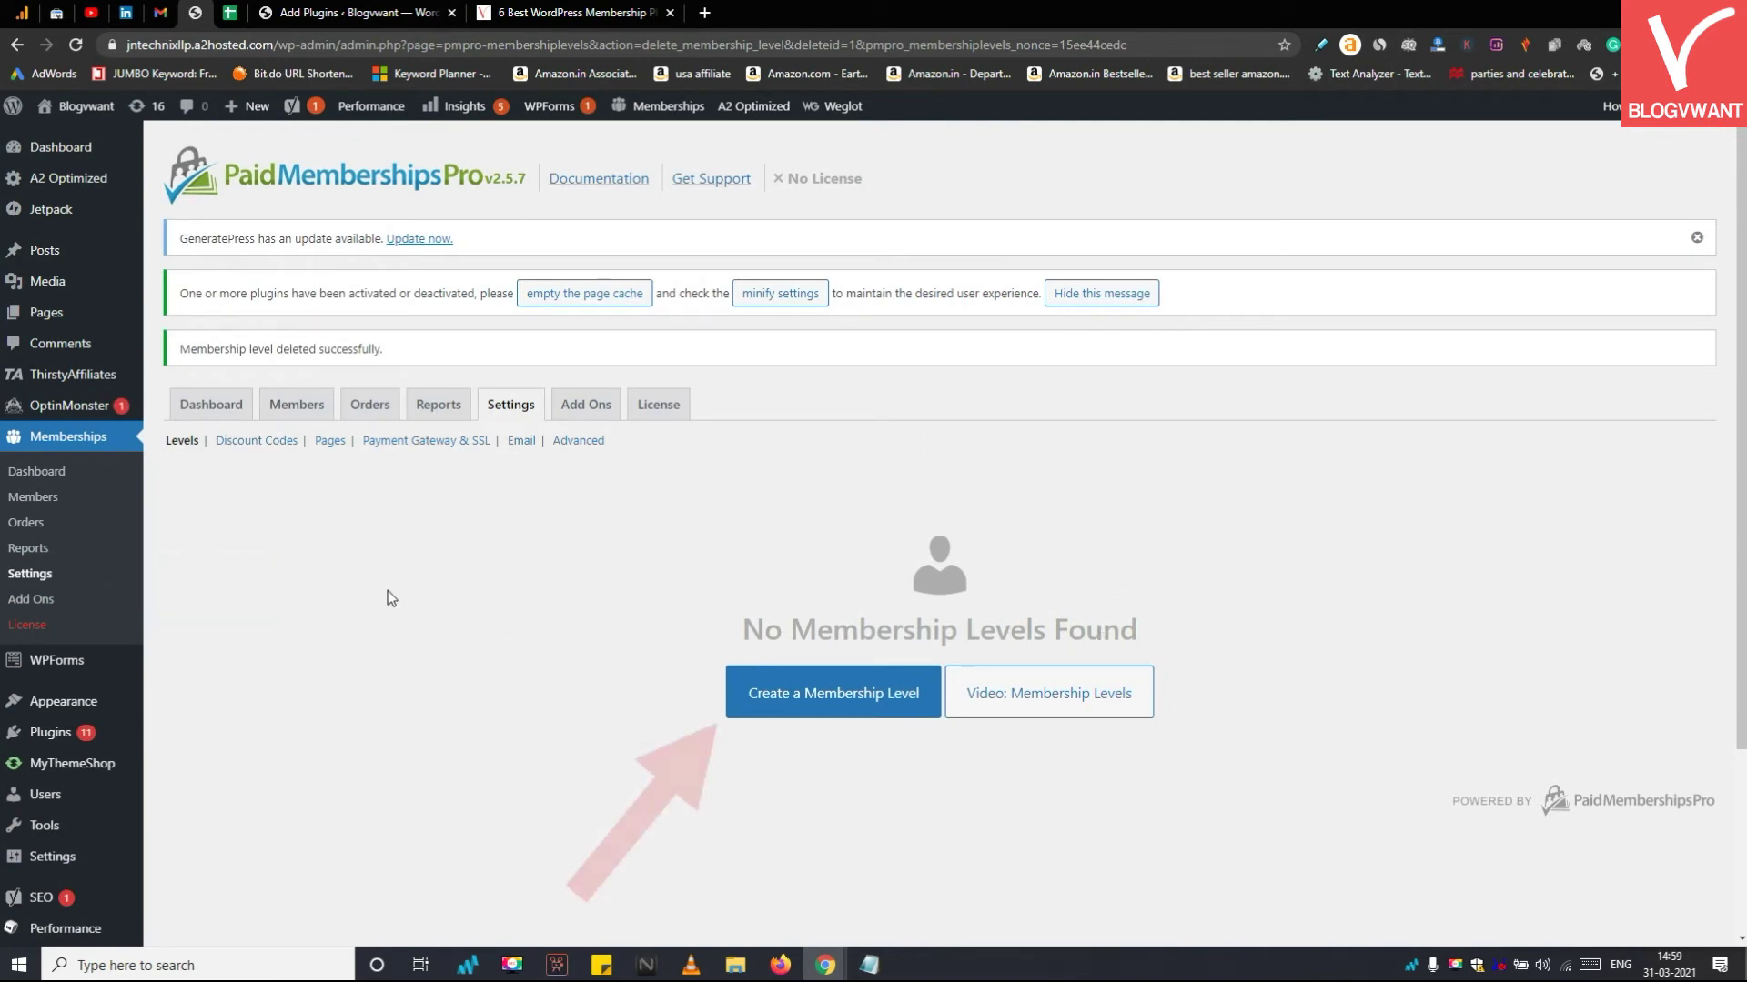
Start a new membership level in Paid Memberships Pro and look over its name, description, confirmation message and billing fields
{"action": "left_click", "coordinate": [873, 705]}
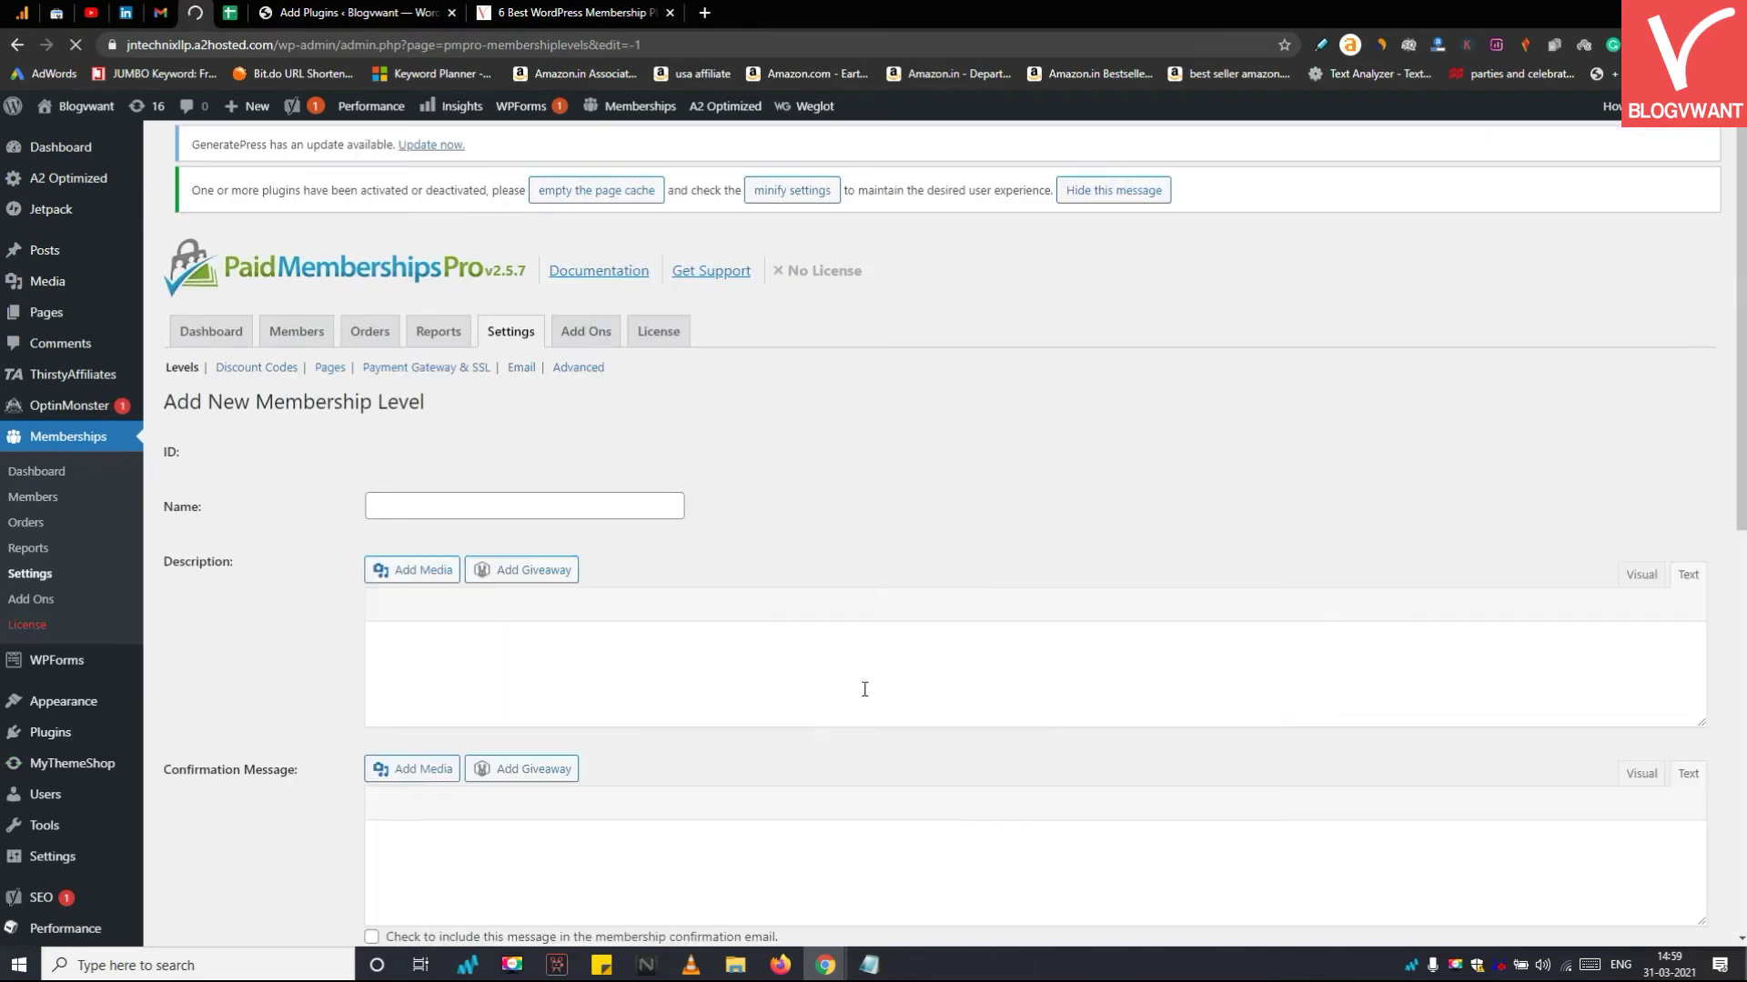
{"action": "scroll", "coordinate": [772, 595], "scroll_direction": "down", "scroll_amount": 2}
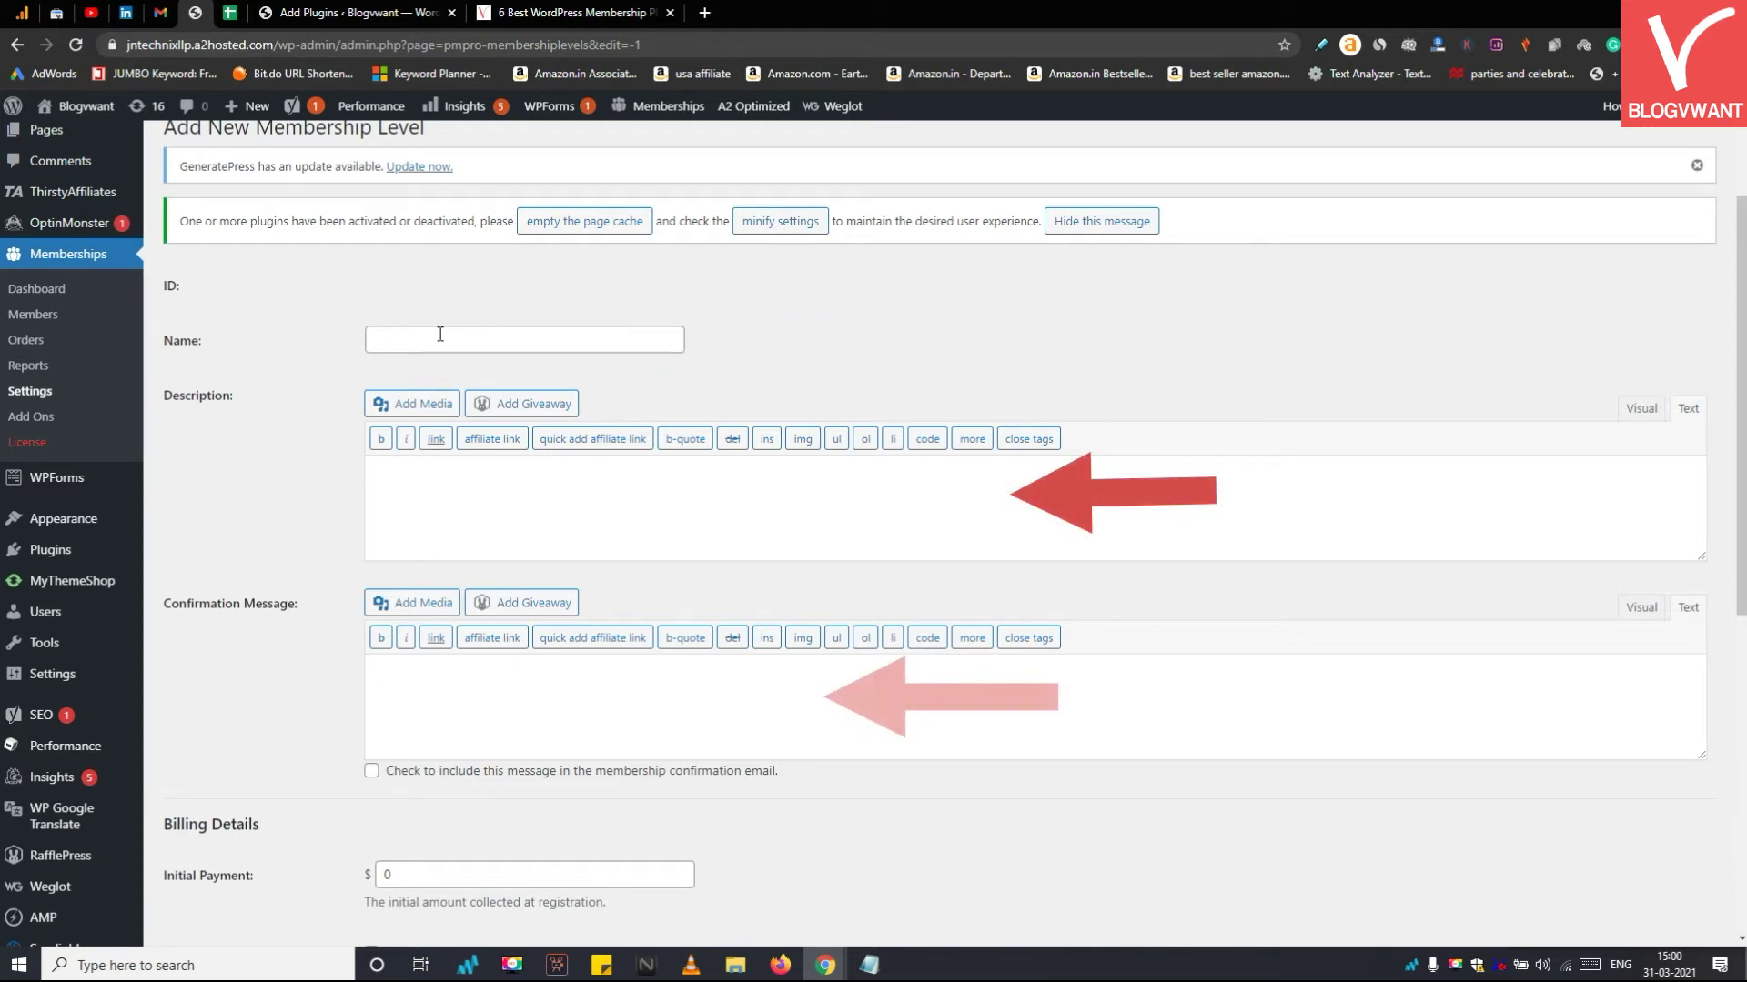
{"action": "left_click", "coordinate": [440, 335]}
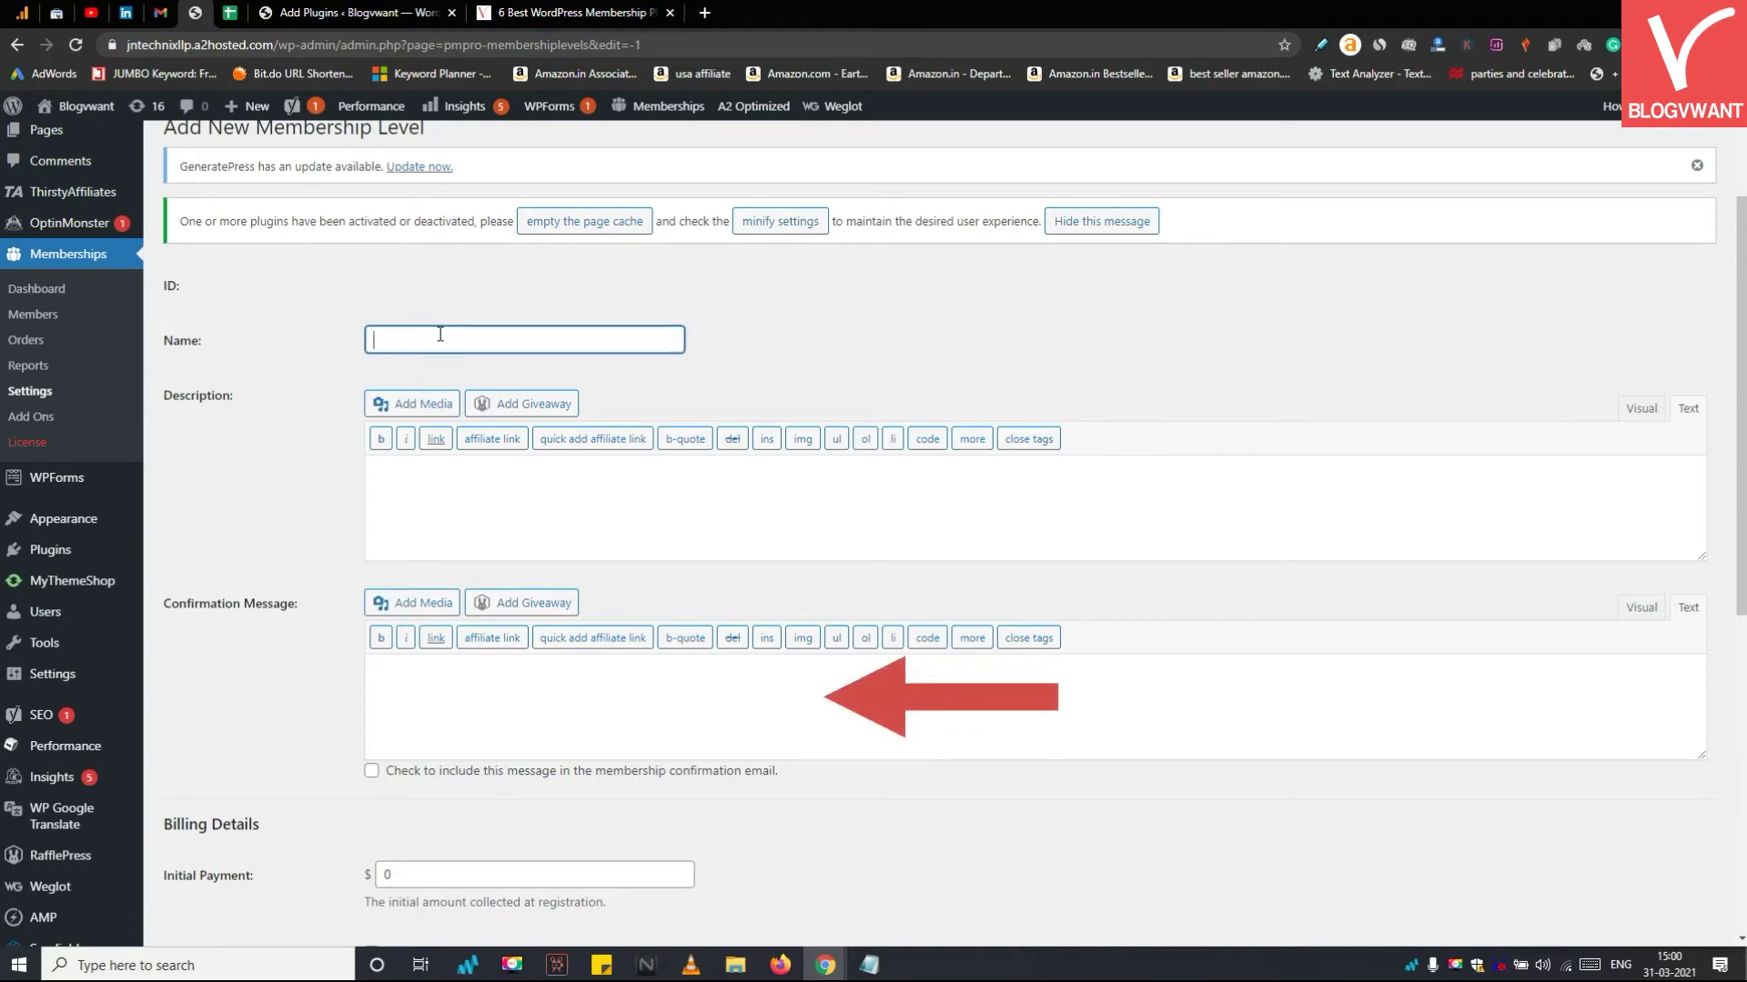
{"action": "scroll", "coordinate": [429, 450], "scroll_direction": "down", "scroll_amount": 6}
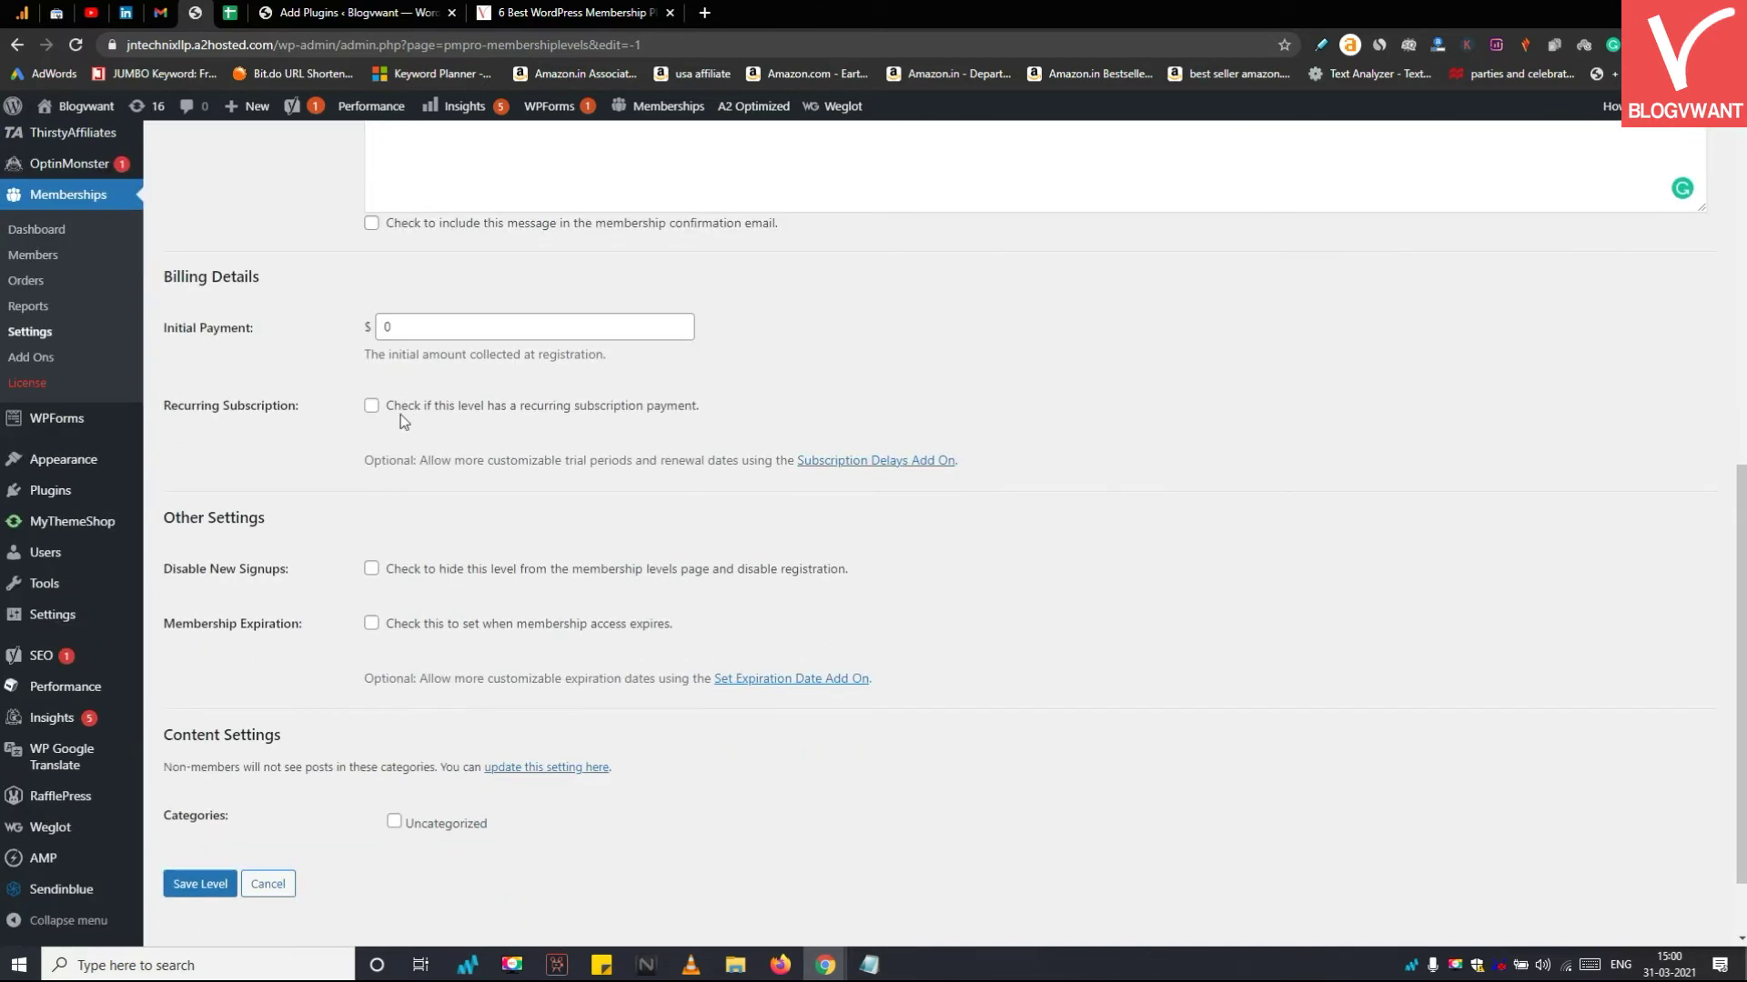
Enable a recurring subscription payment for the new membership level and set its billing amount to $60
{"action": "left_click", "coordinate": [373, 407]}
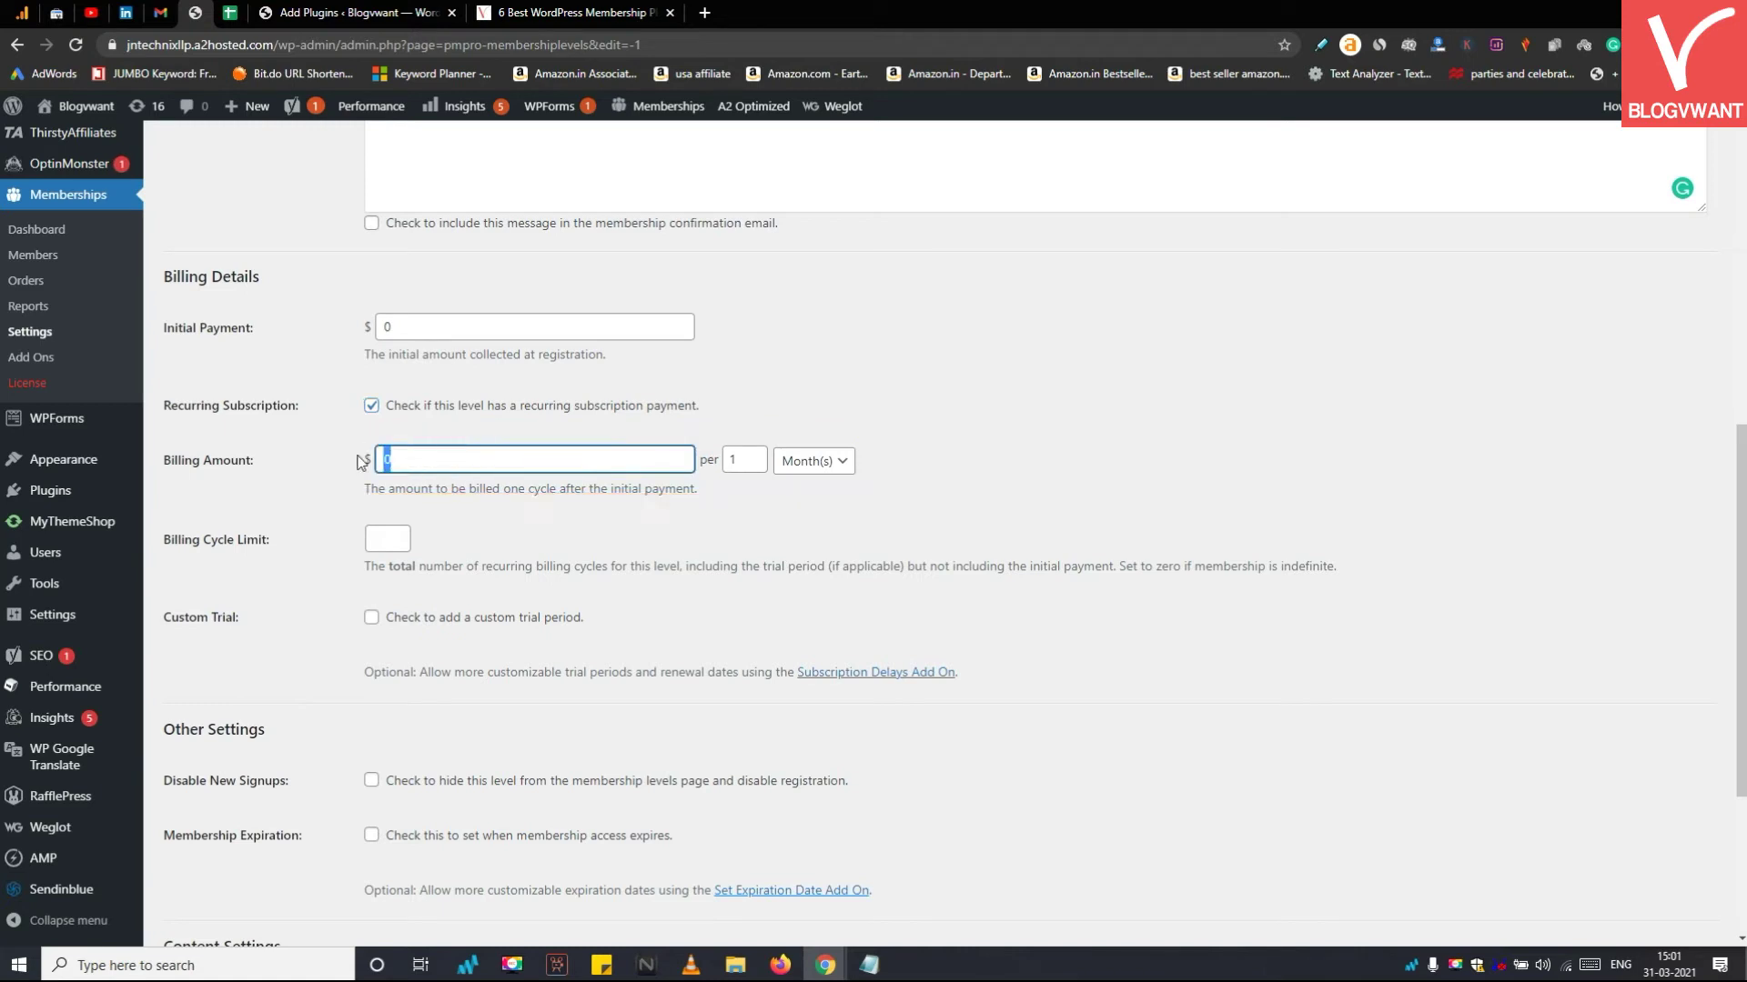
{"action": "type", "text": "60"}
{"action": "scroll", "coordinate": [509, 482], "scroll_direction": "down", "scroll_amount": 2}
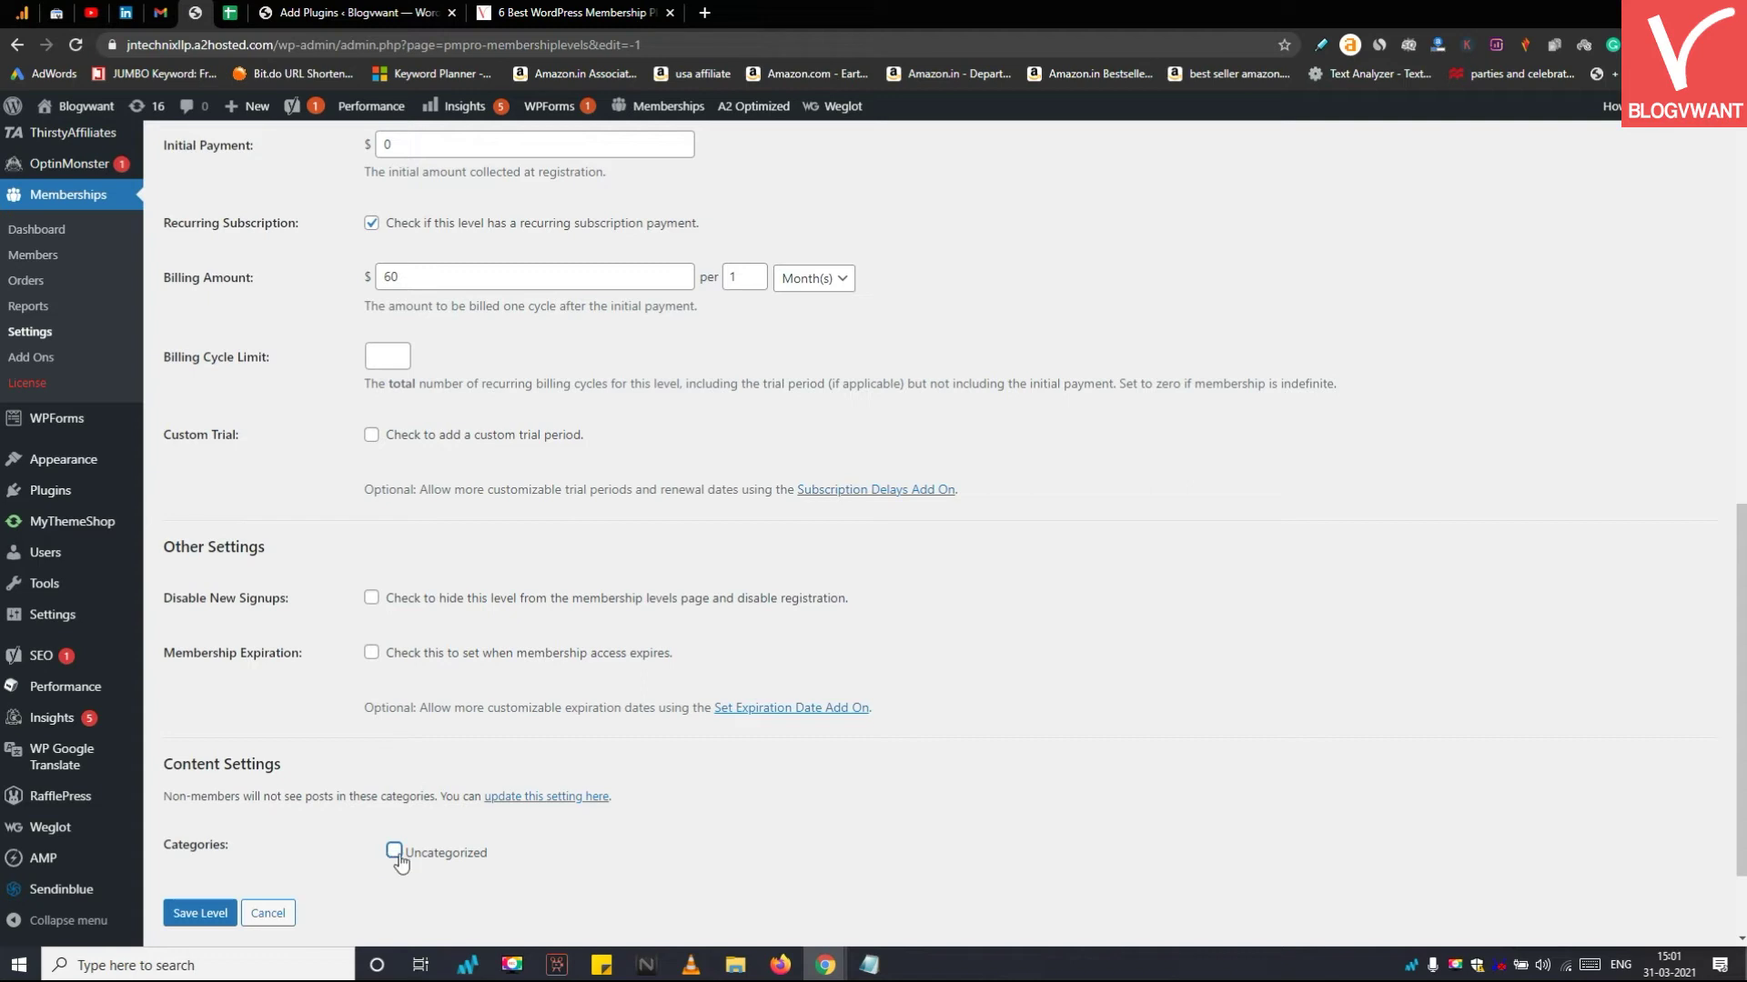
Save the new Gold membership level and open the page settings of Paid Memberships Pro
{"action": "left_click", "coordinate": [211, 915]}
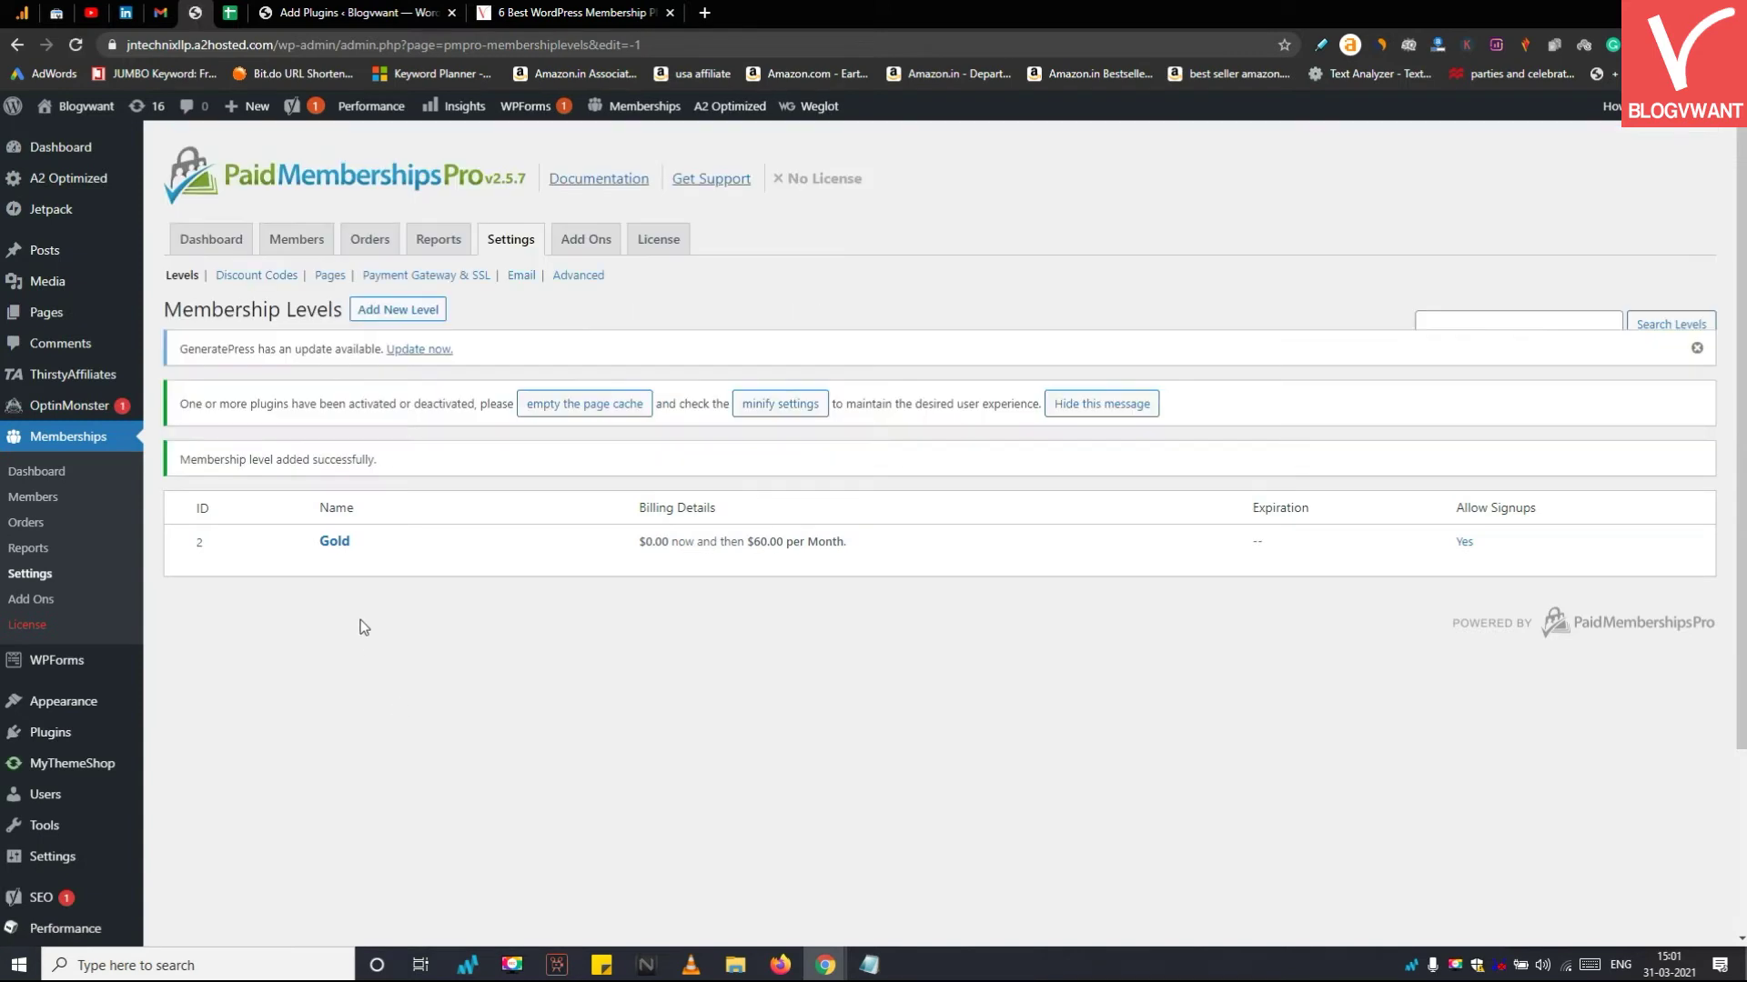
{"action": "left_click", "coordinate": [327, 561]}
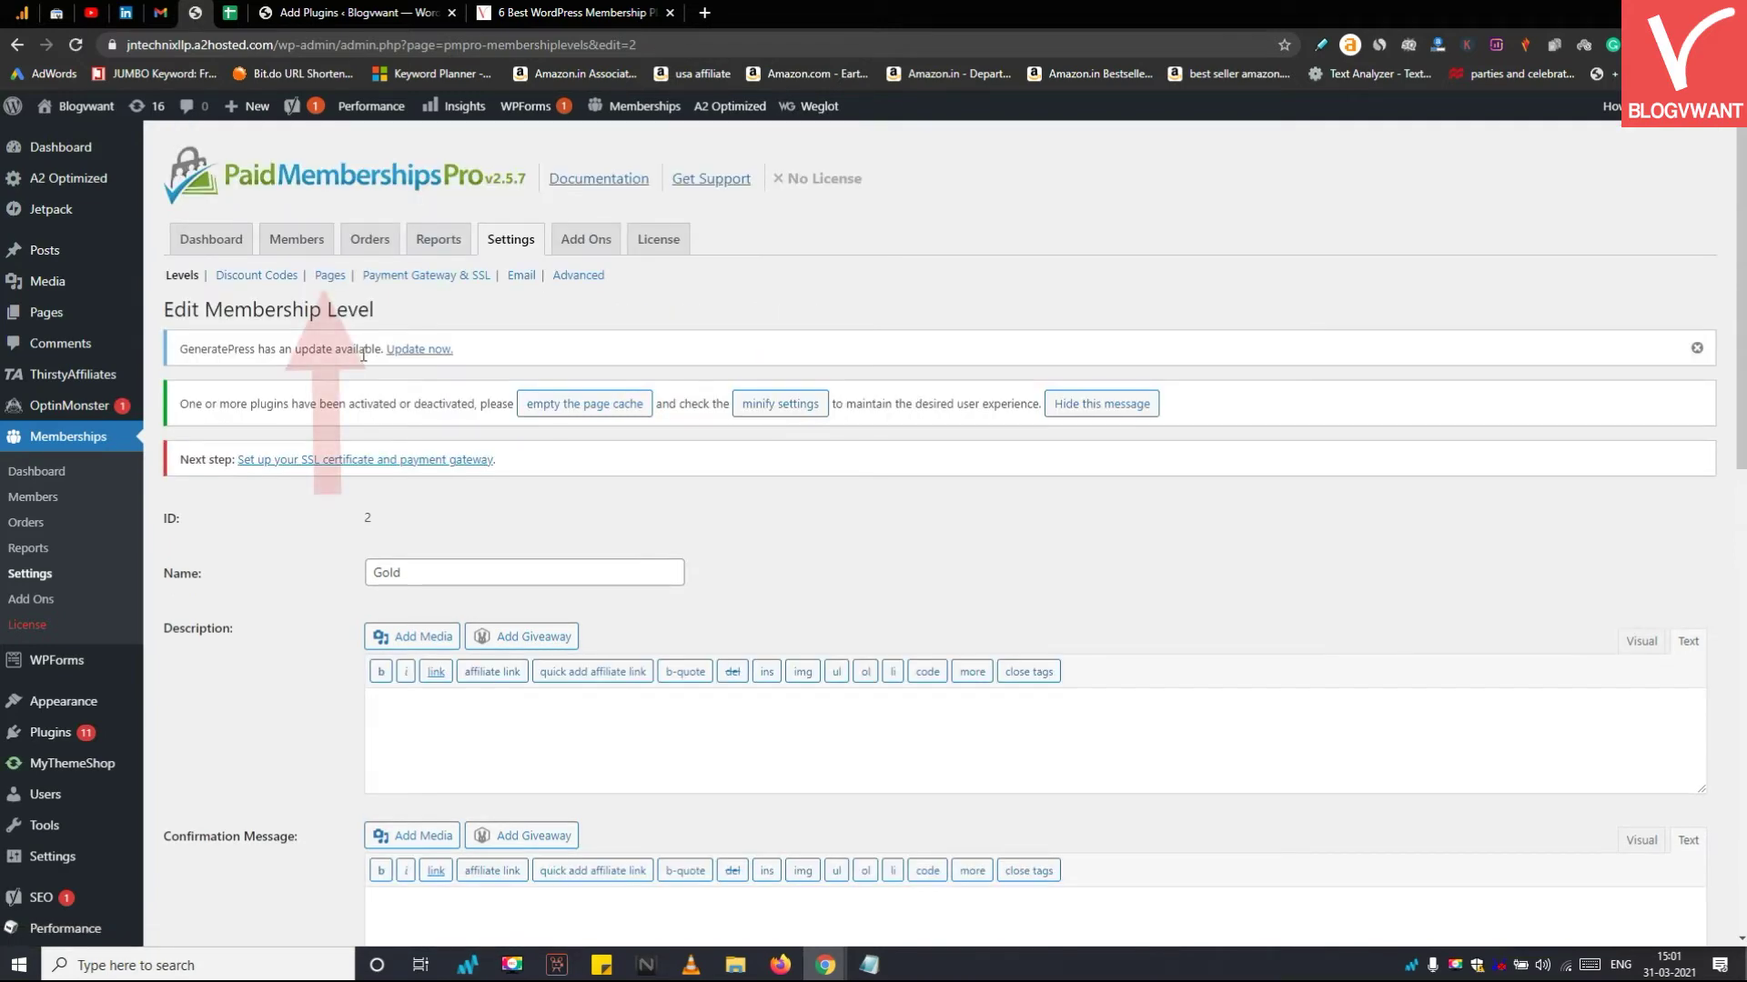
{"action": "left_click", "coordinate": [332, 277]}
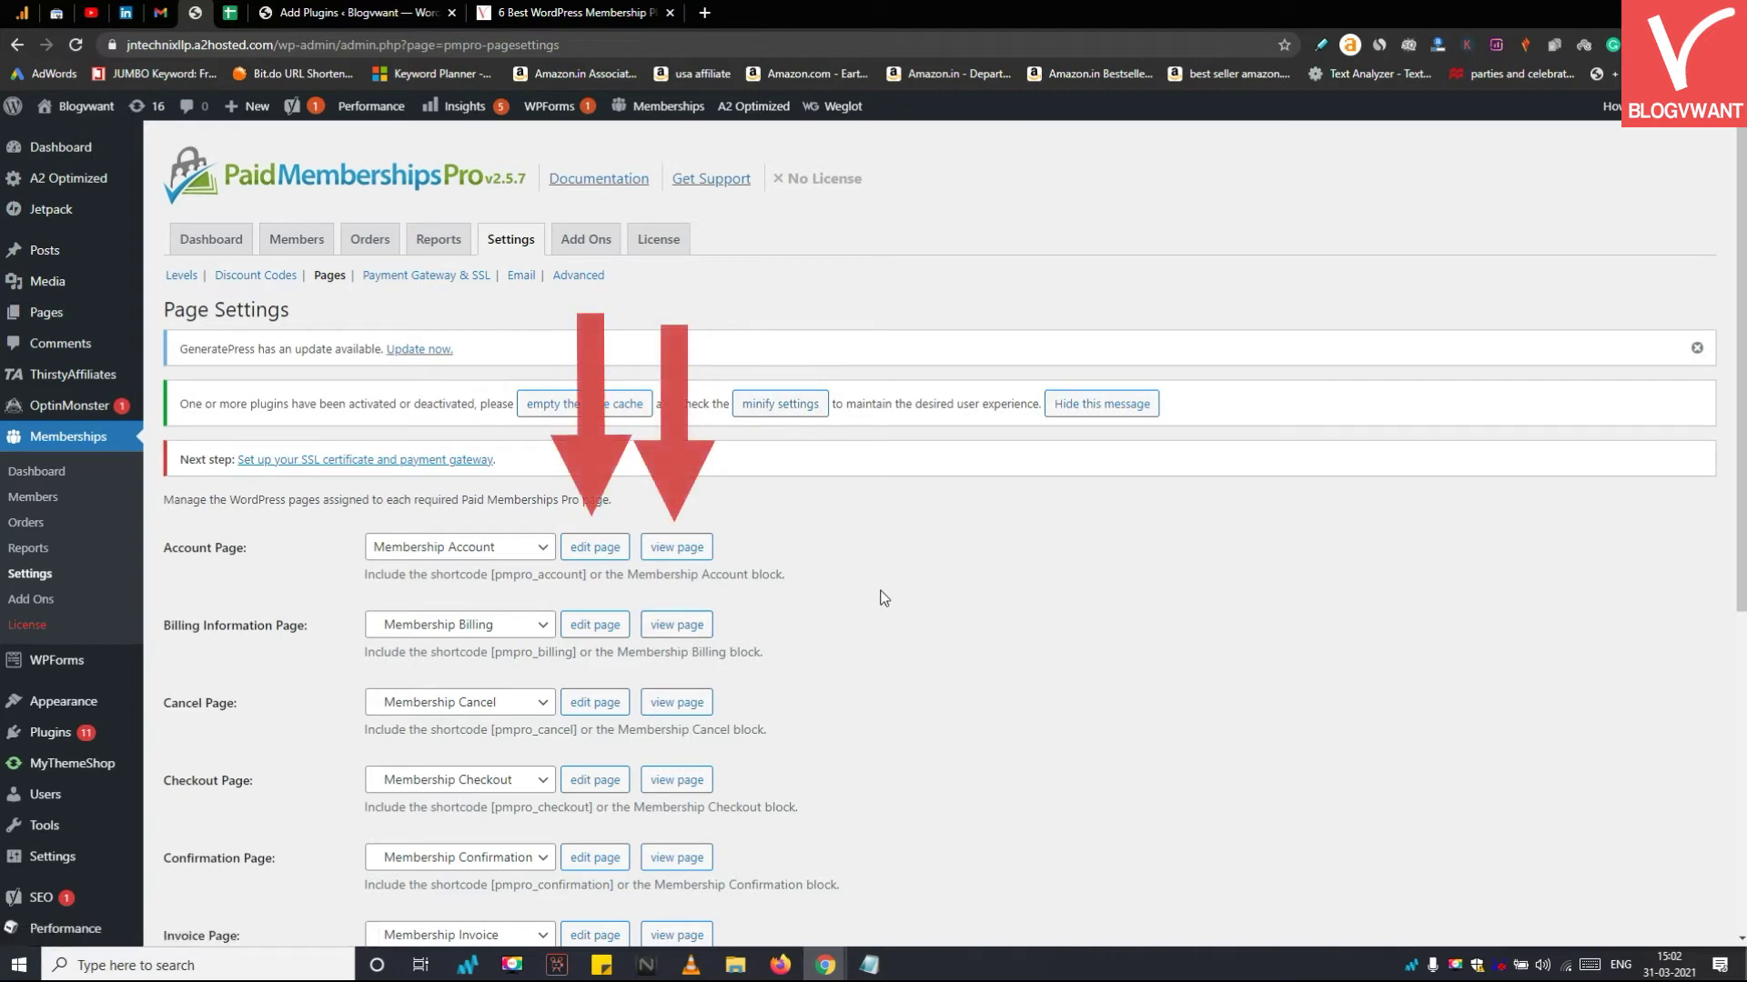
{"action": "scroll", "coordinate": [904, 591], "scroll_direction": "down", "scroll_amount": 1}
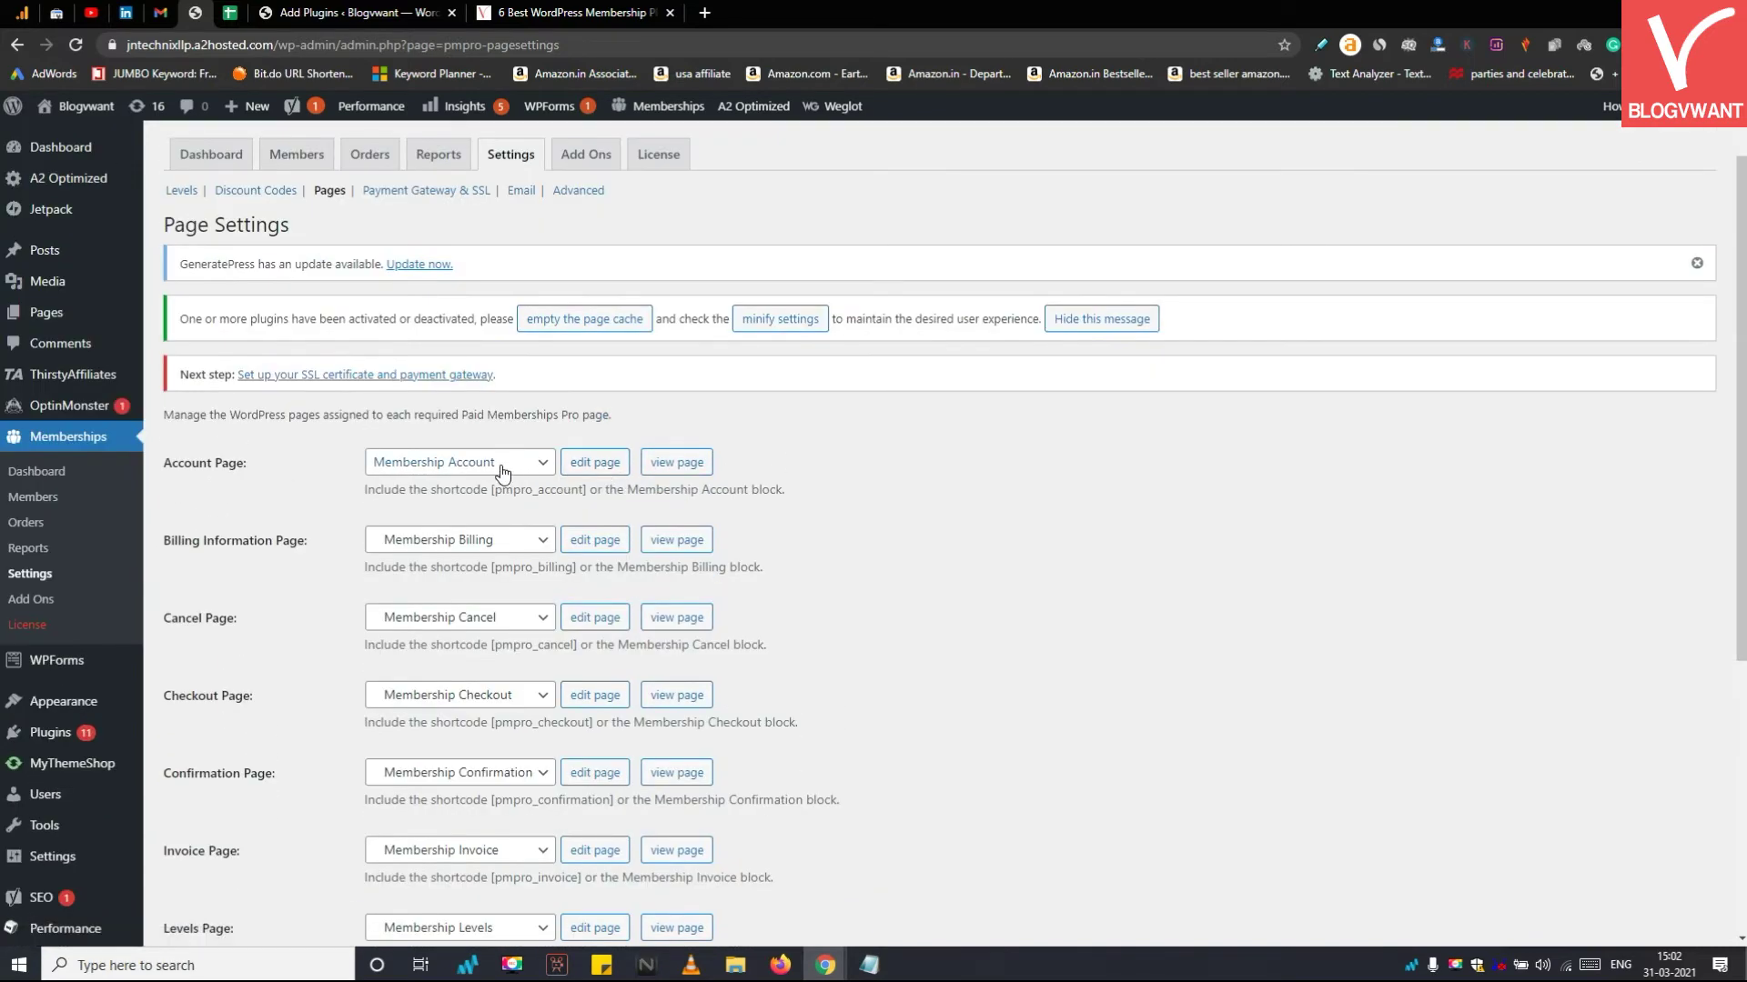
Copy the Membership Account page's link and open it in a new incognito window
{"action": "right_click", "coordinate": [678, 467]}
{"action": "left_click", "coordinate": [707, 597]}
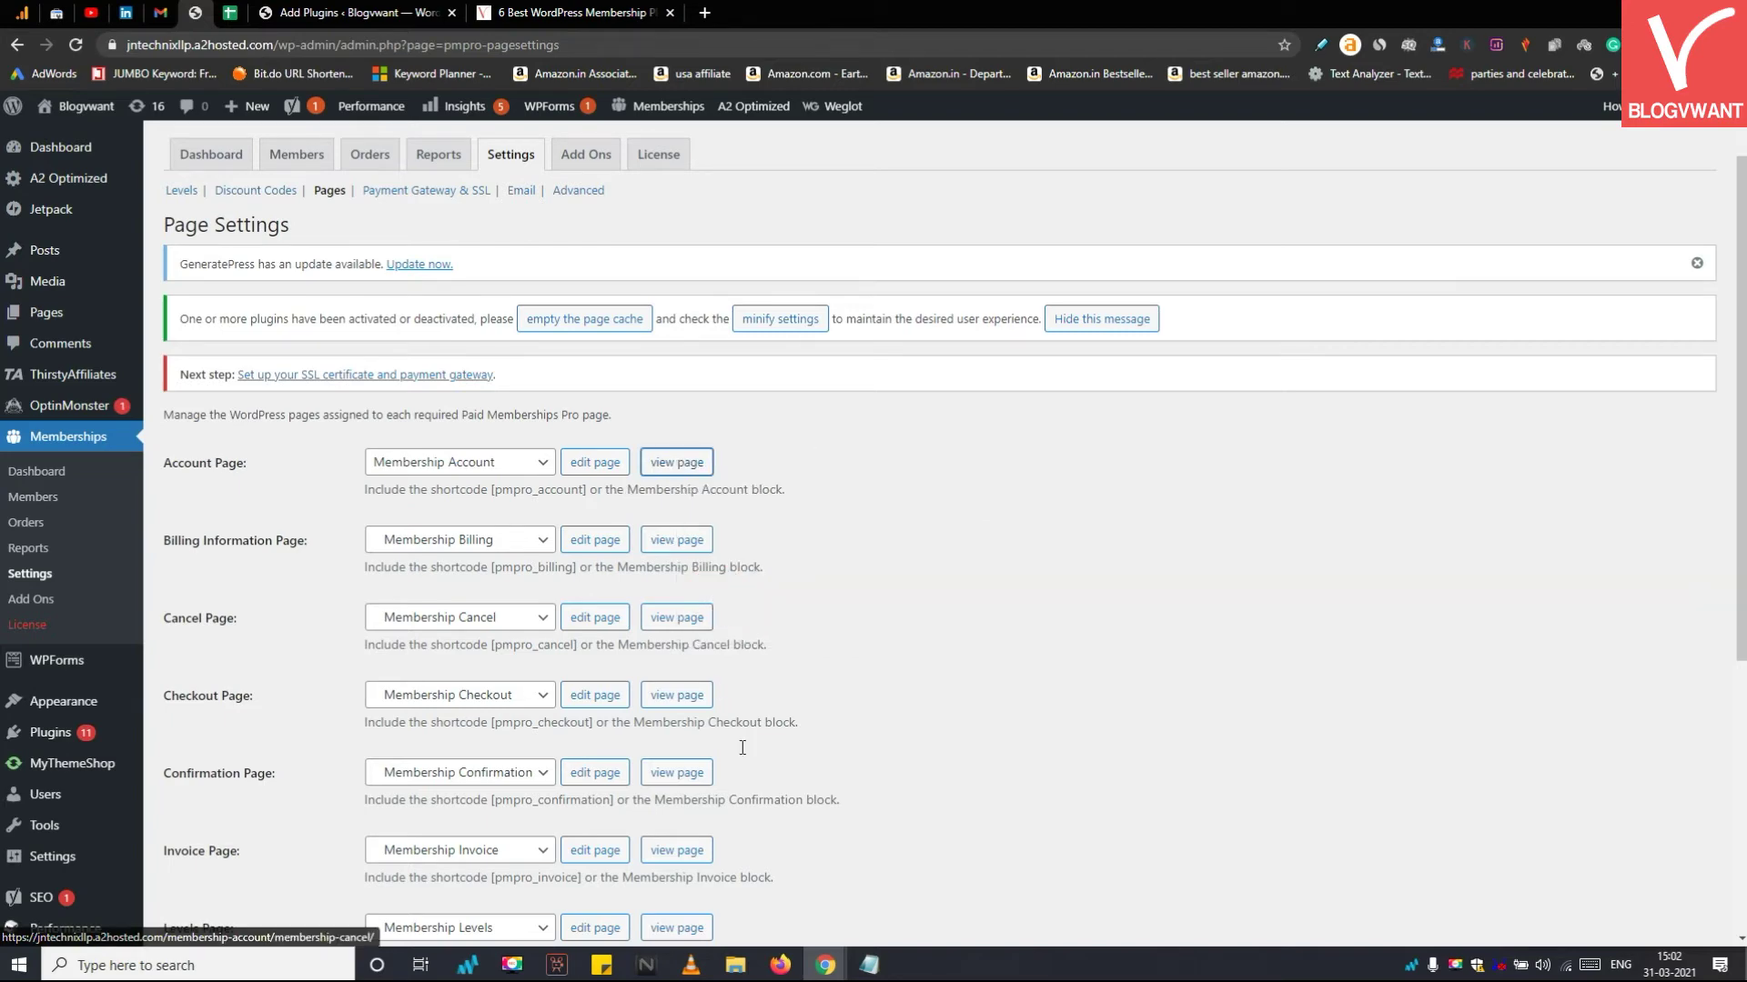
{"action": "right_click", "coordinate": [823, 966]}
{"action": "left_click", "coordinate": [823, 825]}
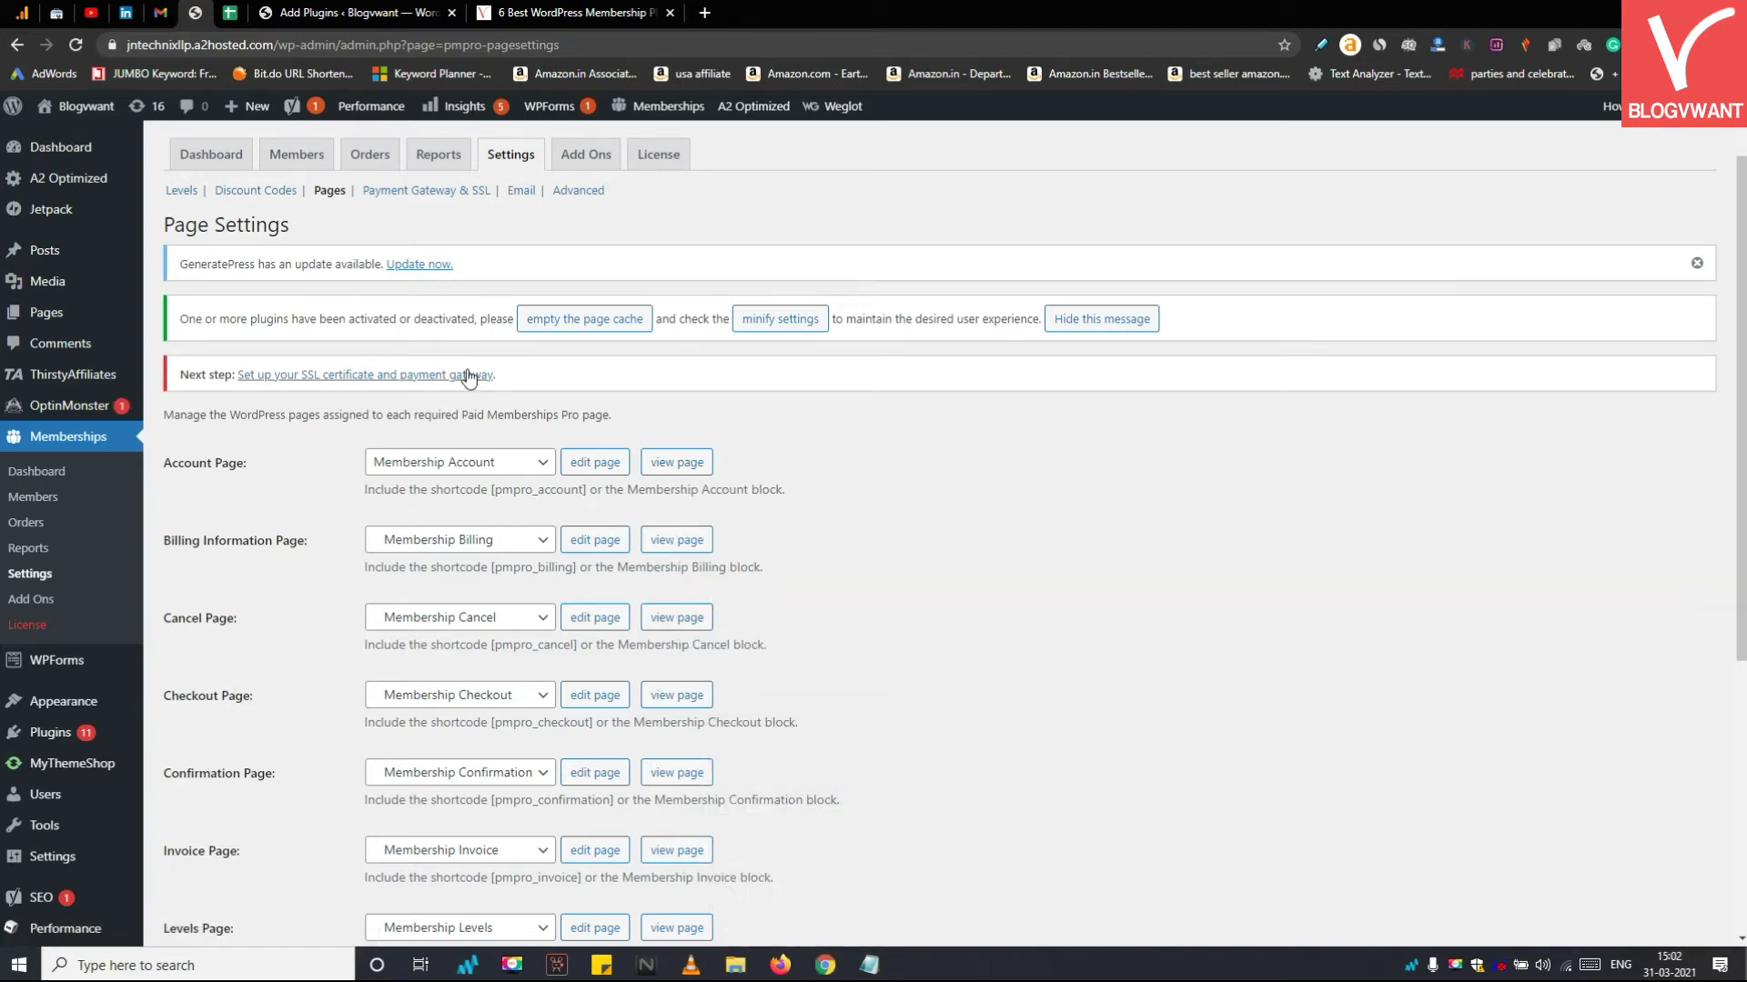
{"action": "right_click", "coordinate": [297, 46]}
{"action": "left_click", "coordinate": [351, 191]}
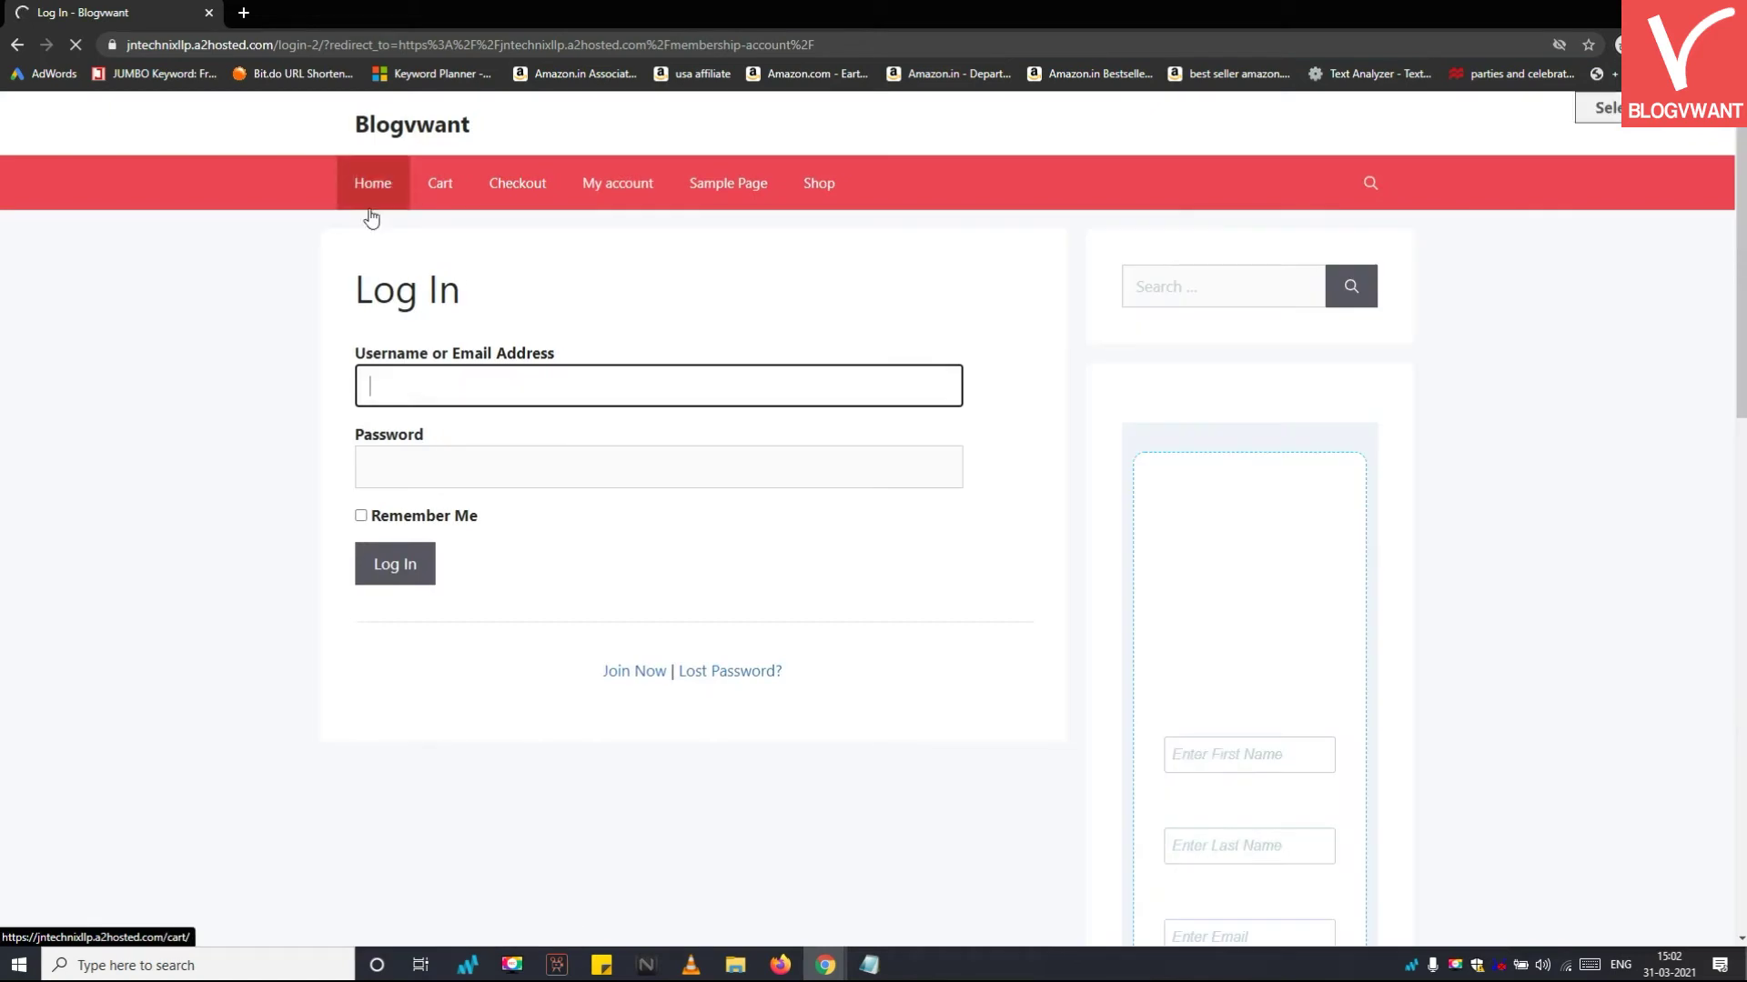
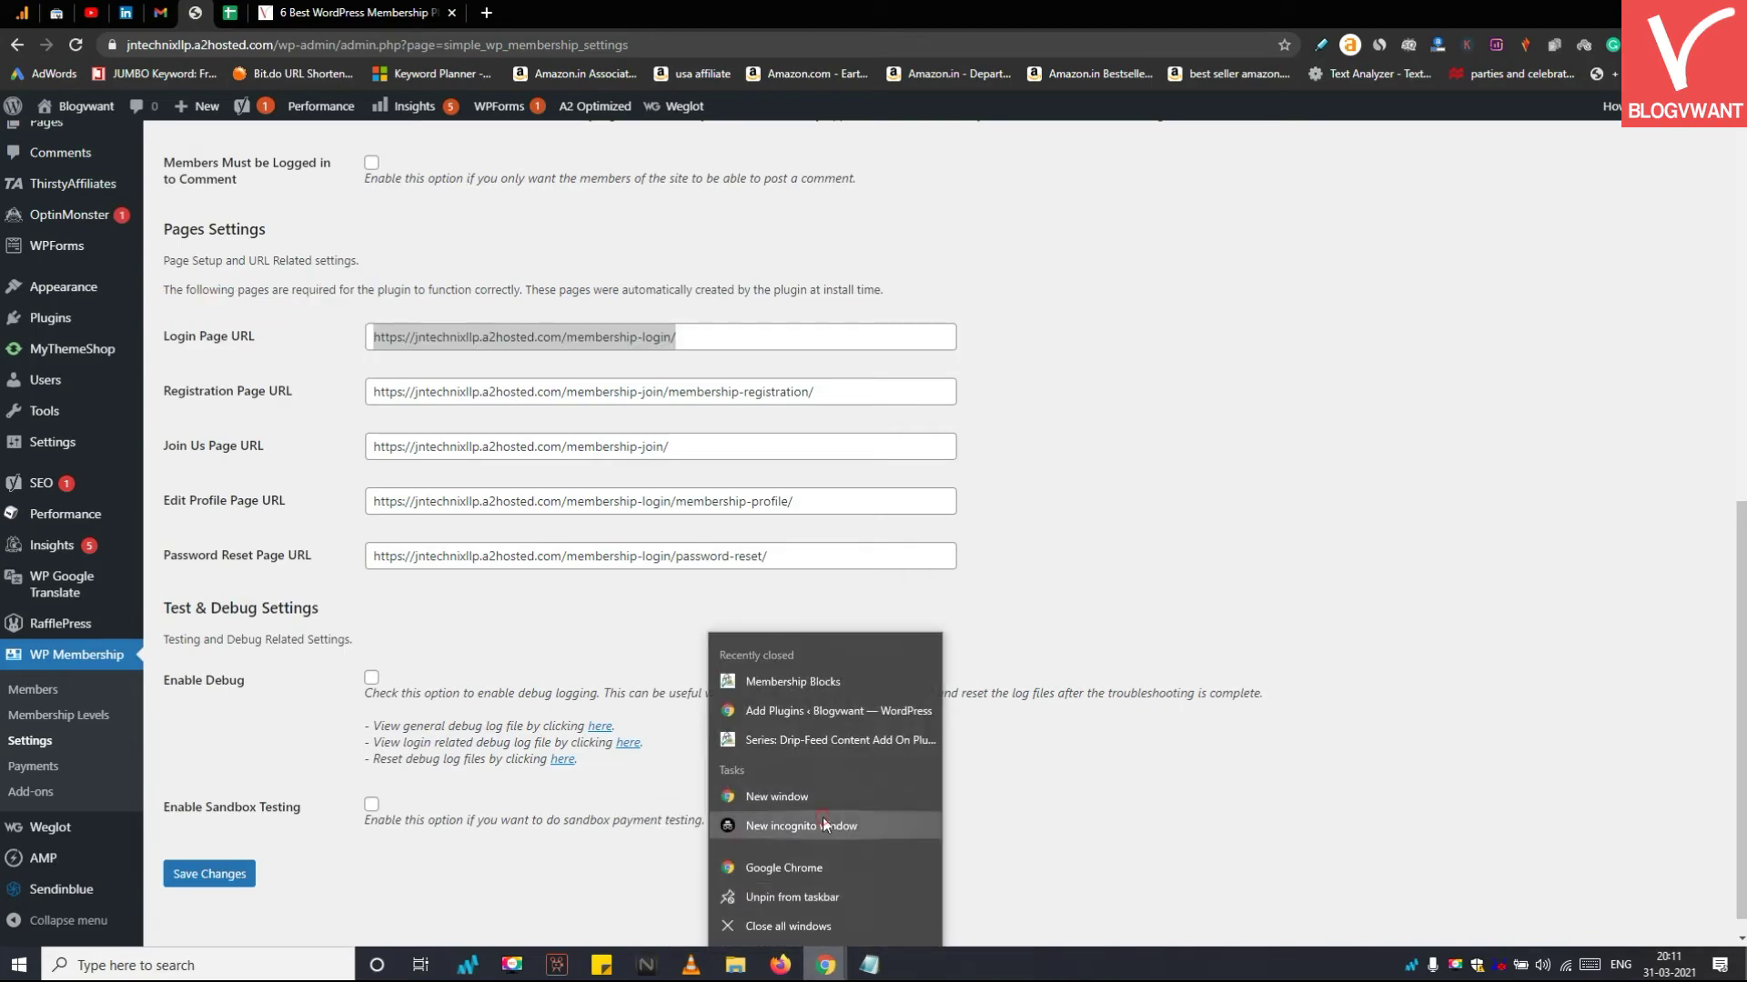
View the Simple Membership login page in the incognito window
{"action": "left_click", "coordinate": [632, 185]}
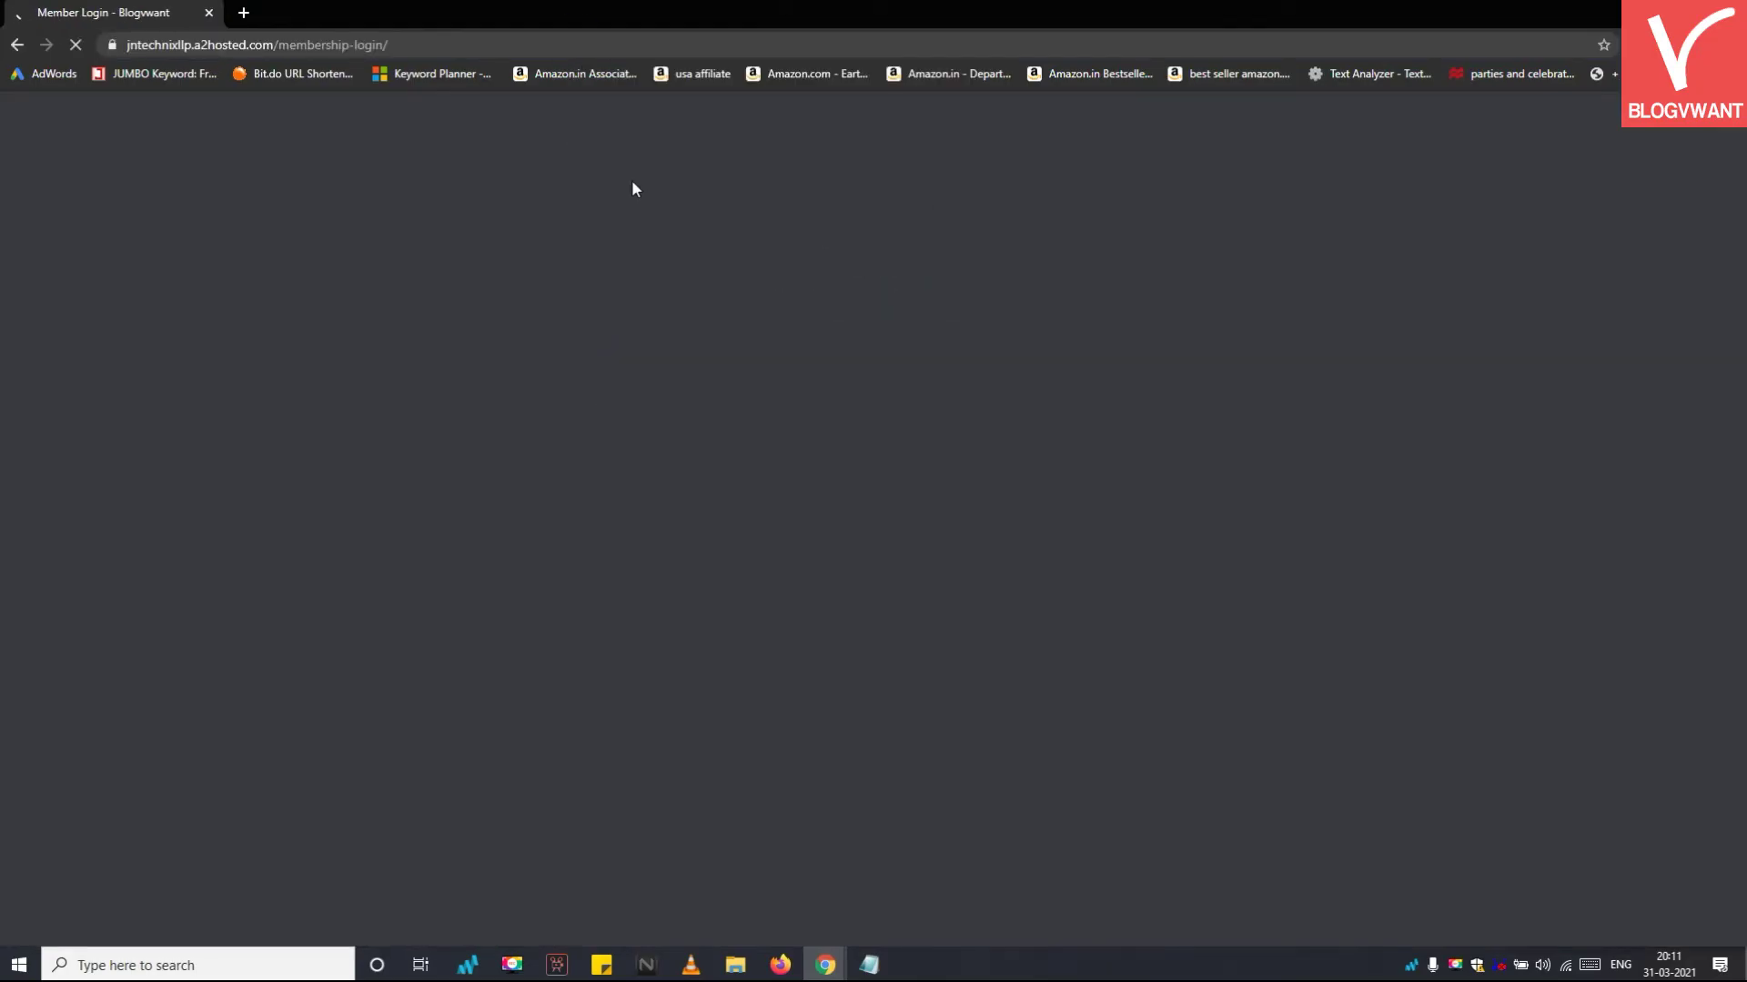
{"action": "triple_click", "coordinate": [433, 307]}
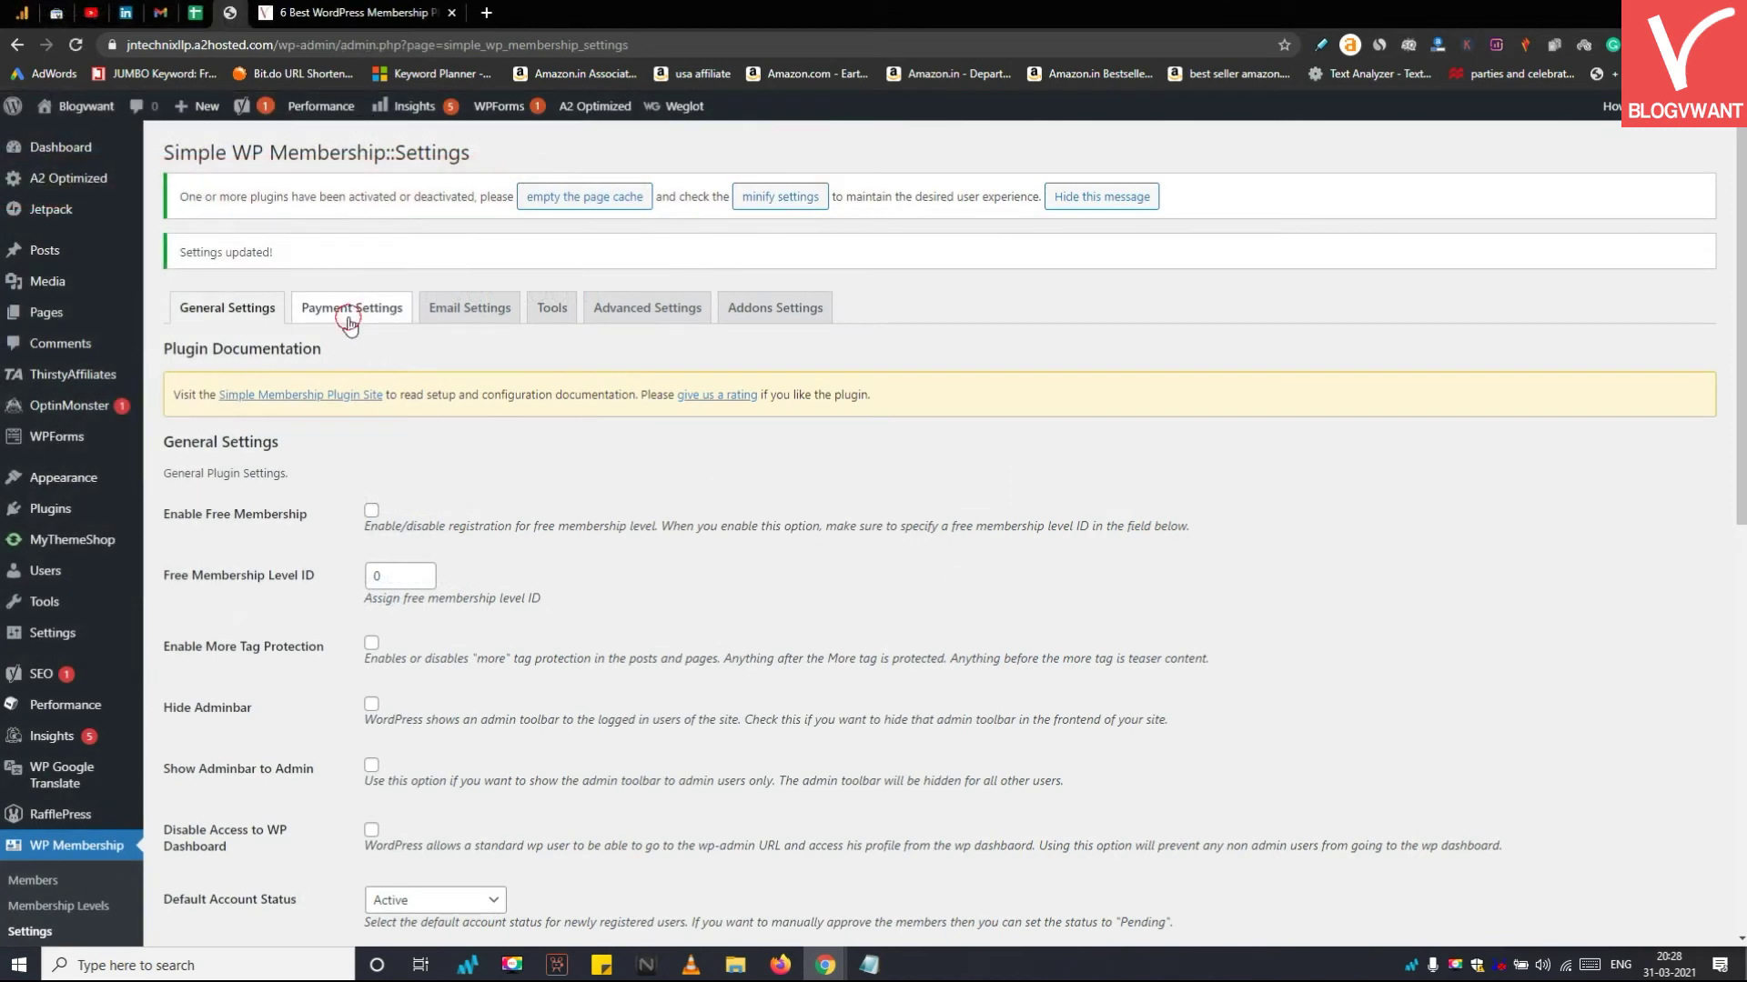
Look over Simple Membership's PayPal and Stripe payment settings and its tools for registration completion links and re-creating required pages
{"action": "left_click", "coordinate": [349, 309]}
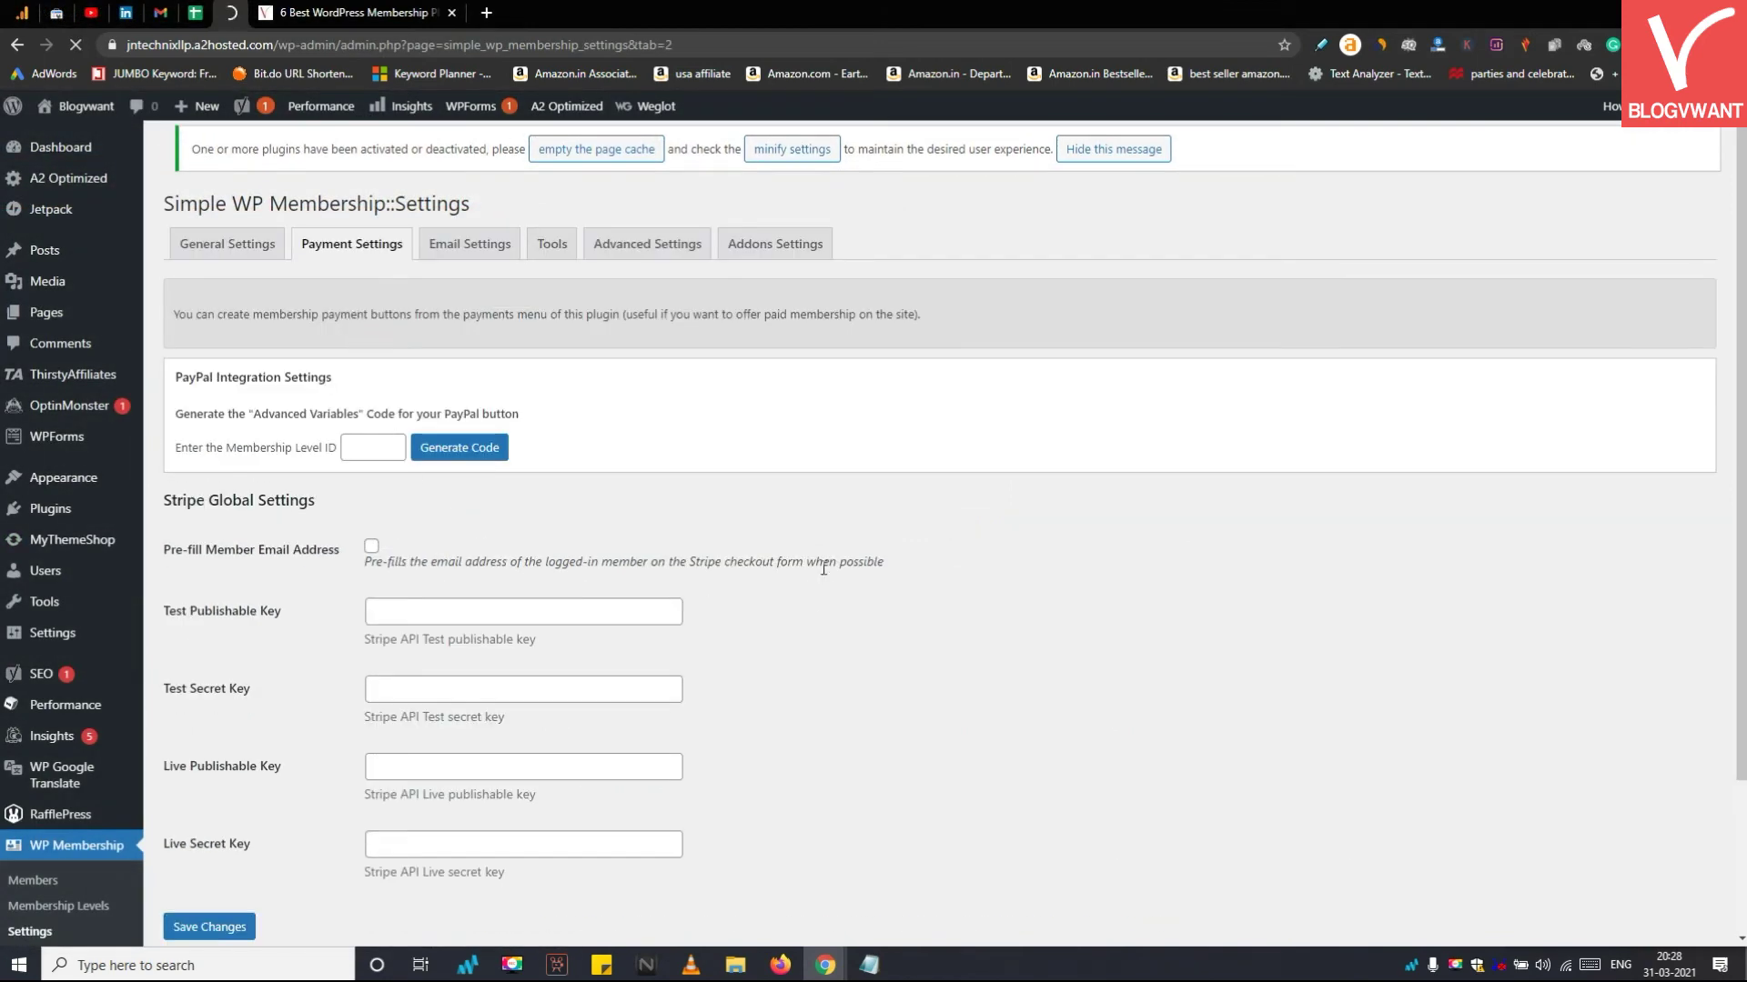
{"action": "scroll", "coordinate": [822, 571], "scroll_direction": "down", "scroll_amount": 2}
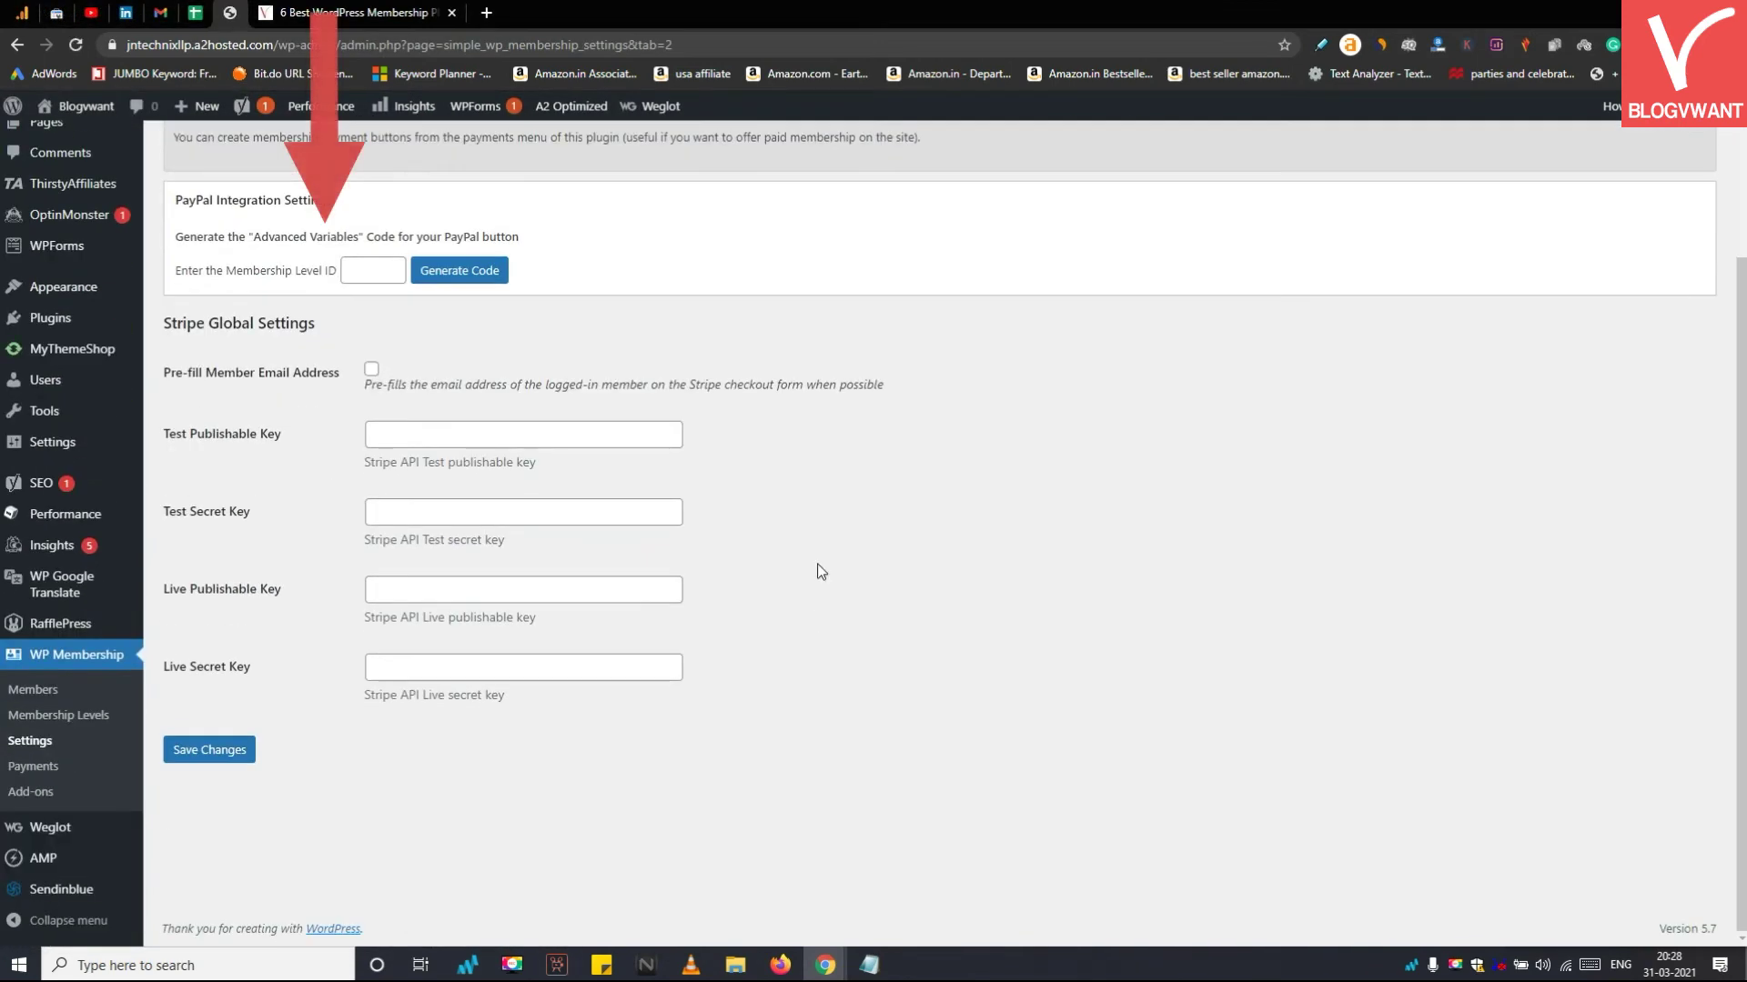
{"action": "scroll", "coordinate": [817, 568], "scroll_direction": "up", "scroll_amount": 2}
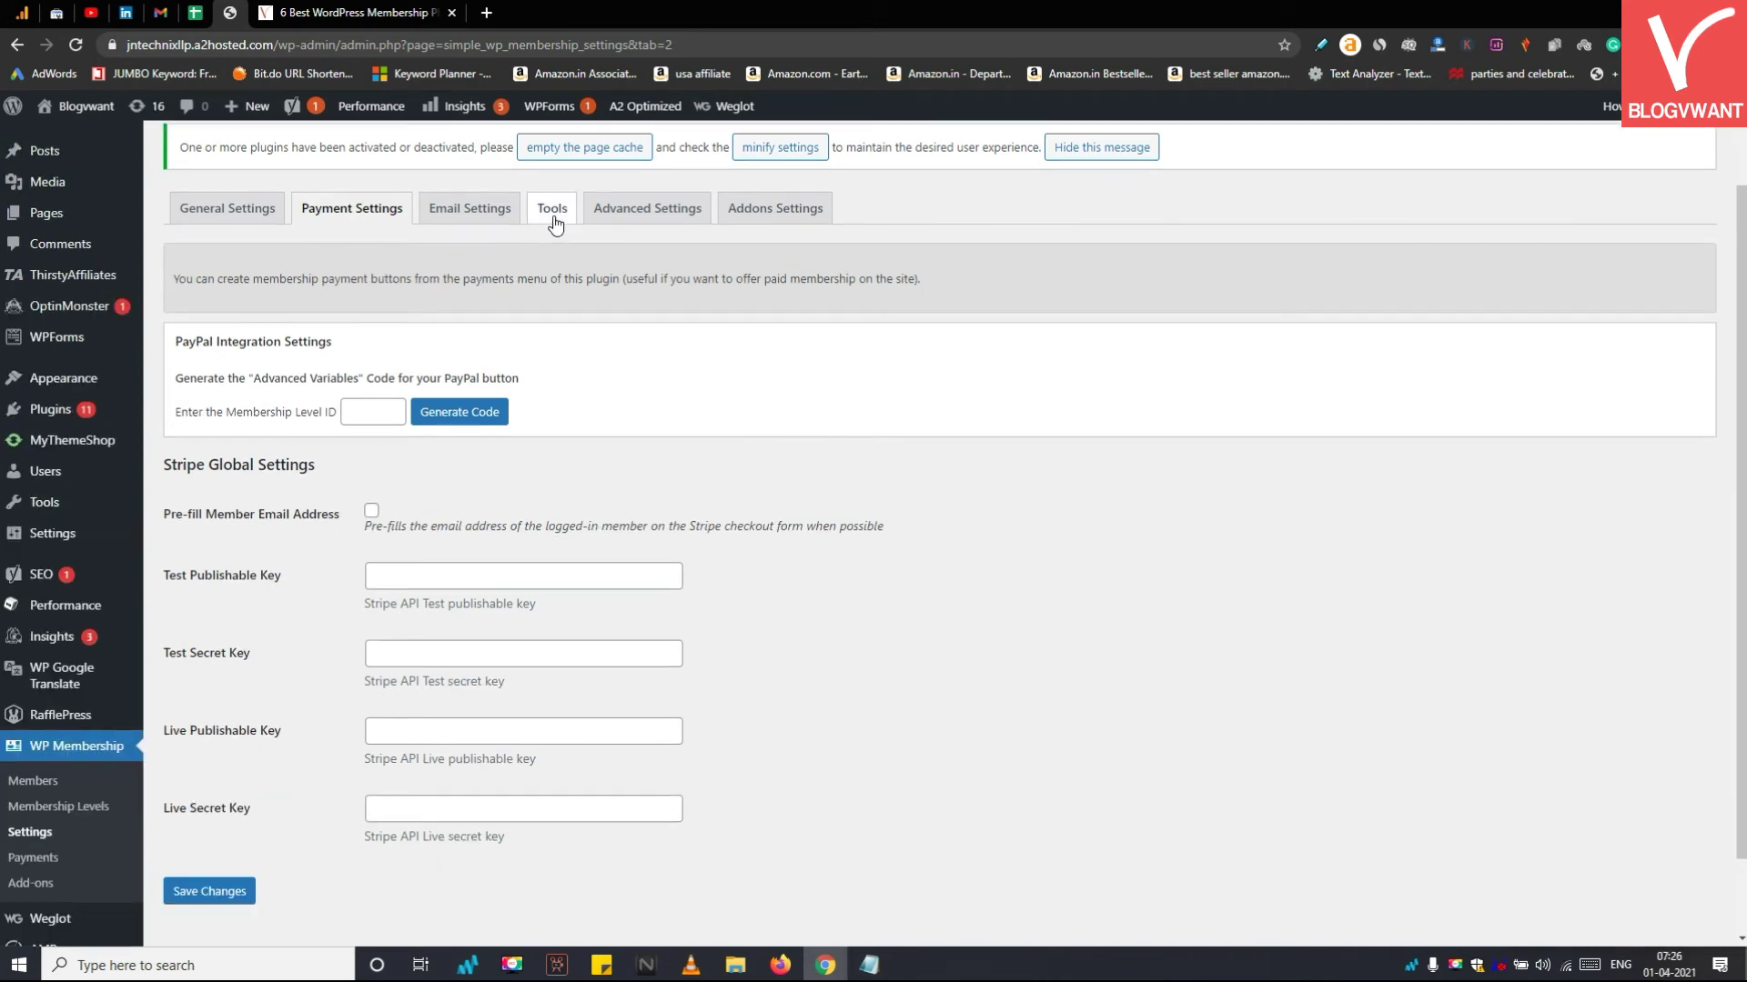
{"action": "left_click", "coordinate": [551, 211]}
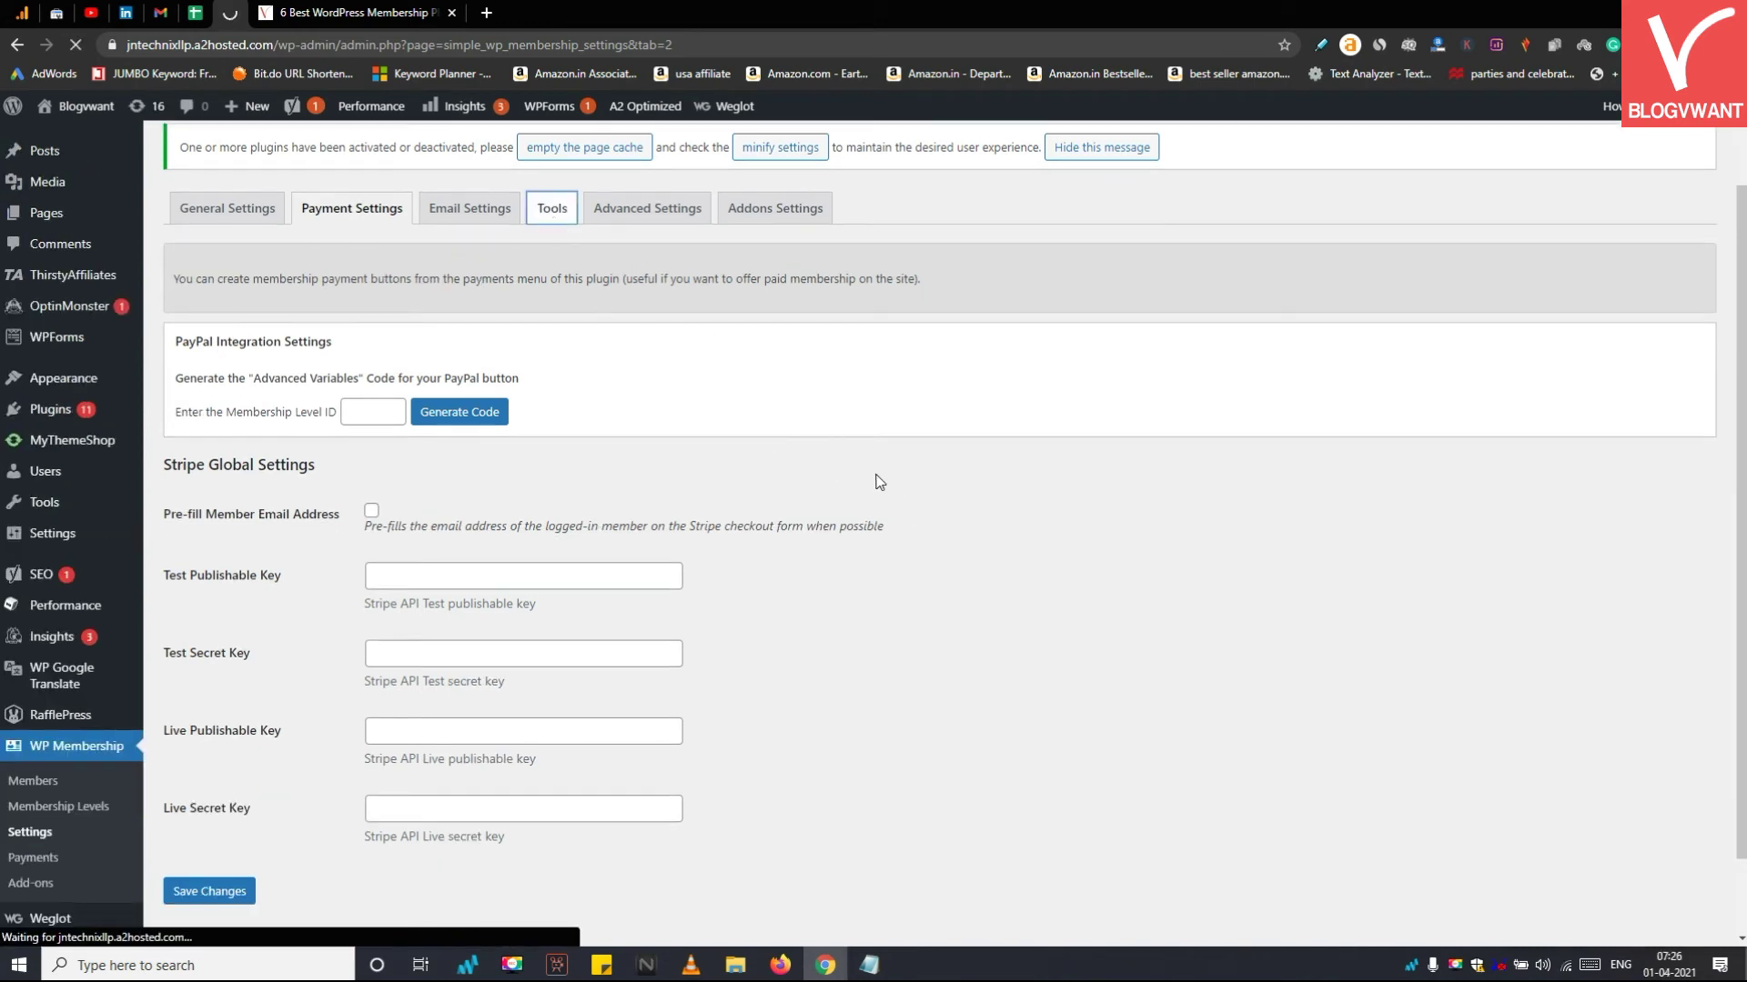
{"action": "scroll", "coordinate": [973, 507], "scroll_direction": "down", "scroll_amount": 1}
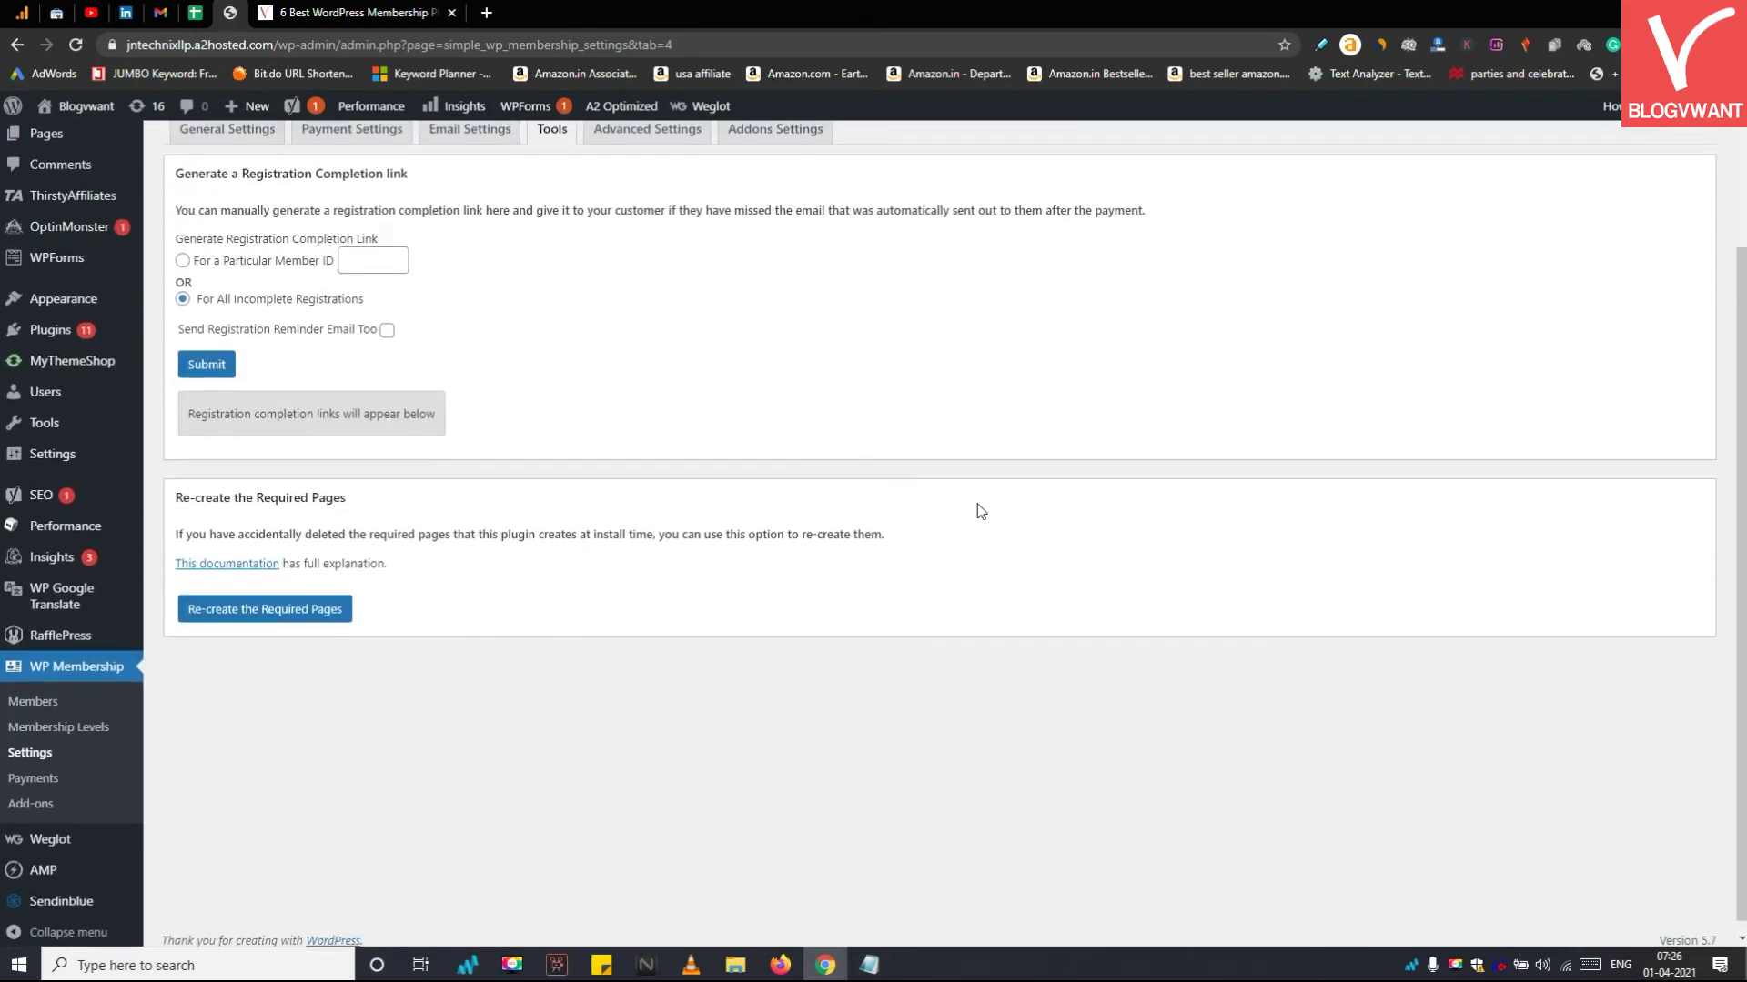
{"action": "left_click_drag", "start_coordinate": [541, 668], "coordinate": [188, 500]}
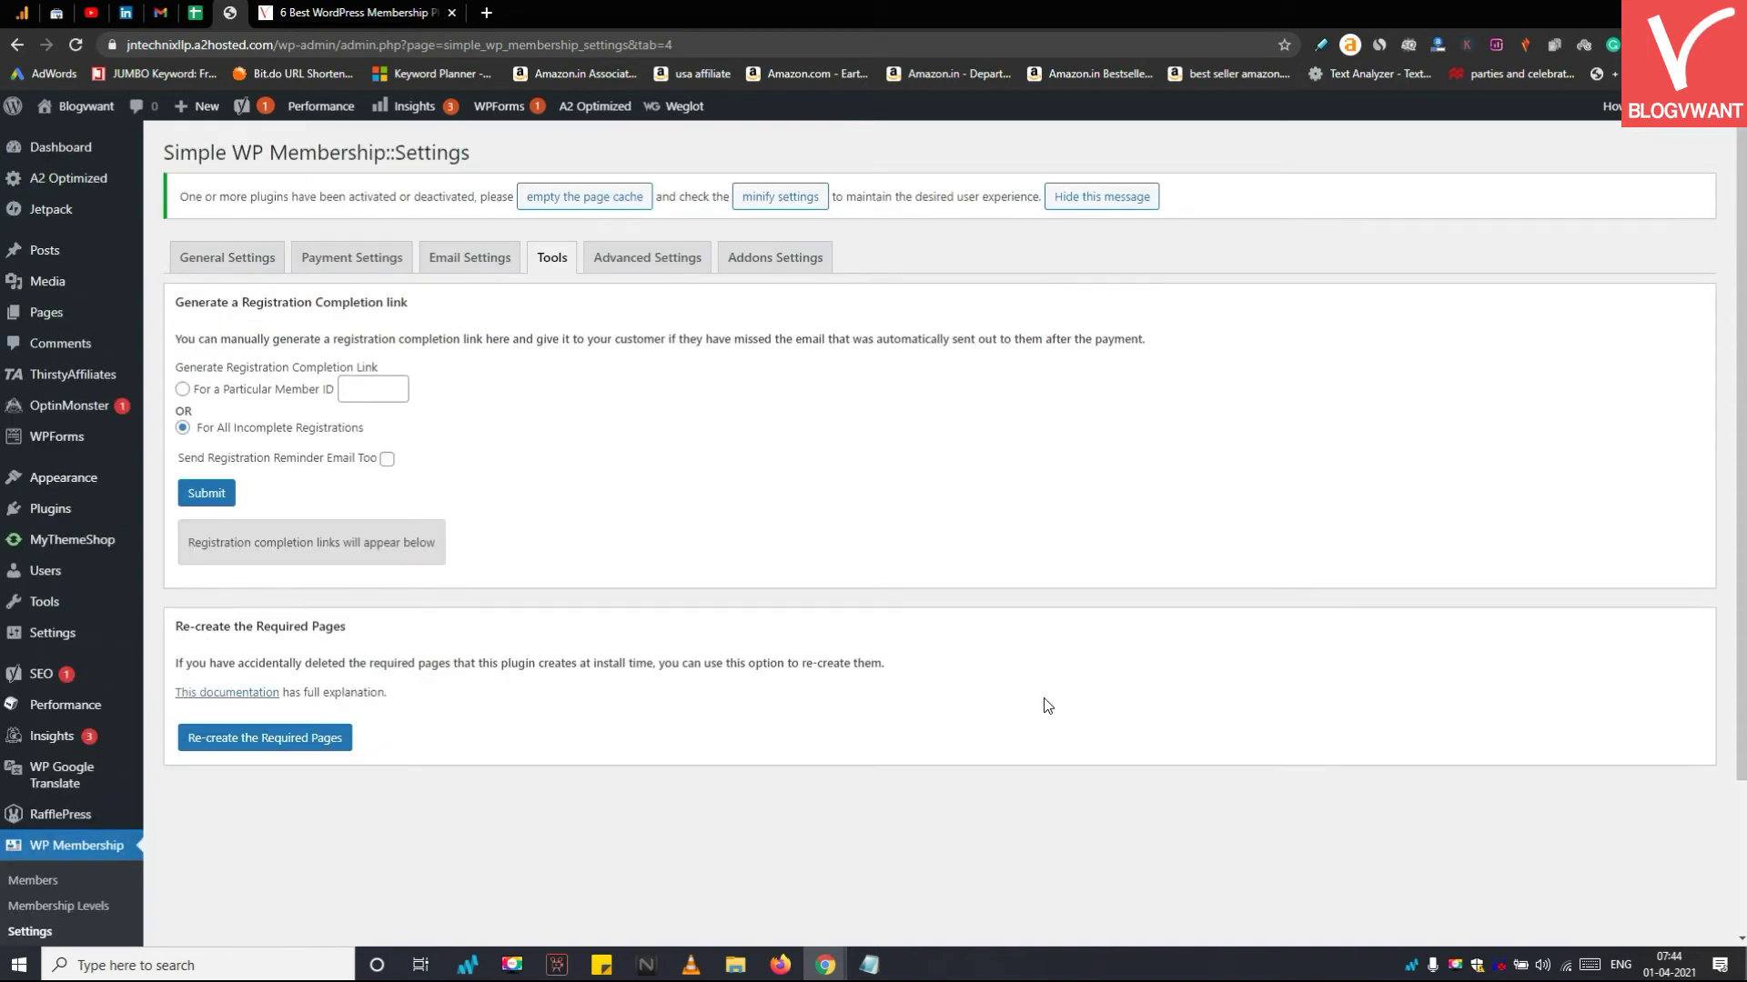
Examine Simple Membership's advanced settings, covering expired logins, renewal and redirect URLs, automatic account creation and the terms and conditions section
{"action": "left_click", "coordinate": [608, 257]}
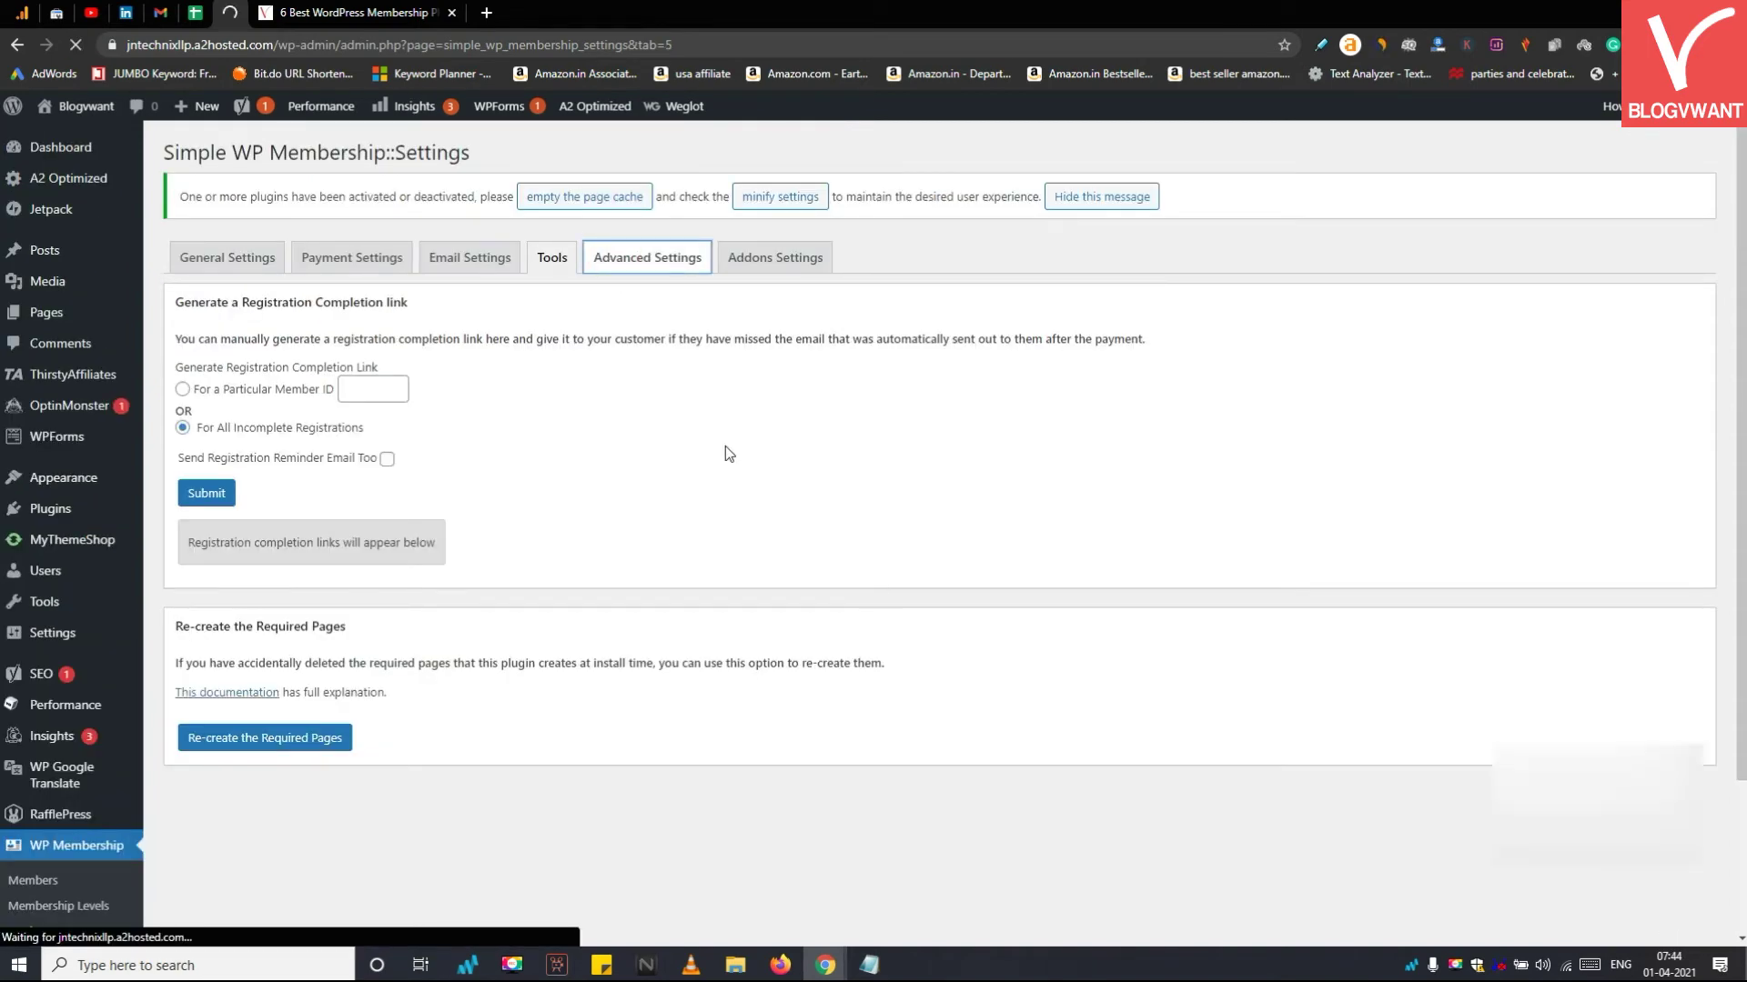
{"action": "scroll", "coordinate": [725, 446], "scroll_direction": "down", "scroll_amount": 2}
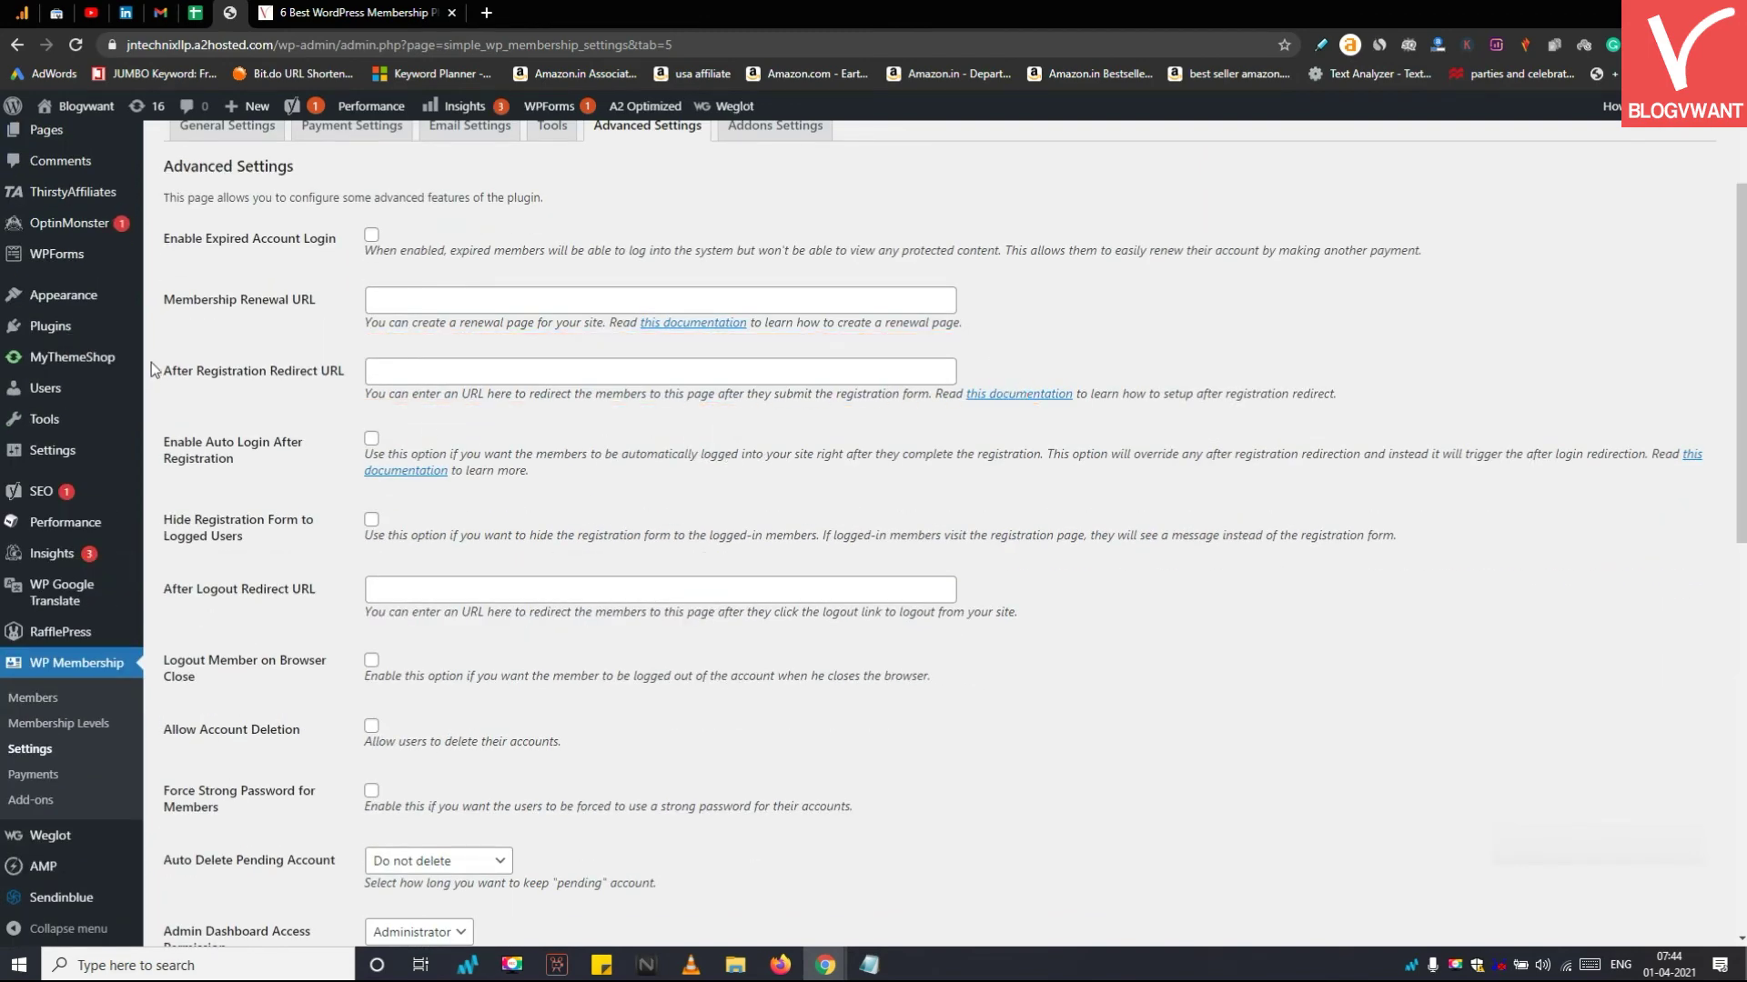
{"action": "left_click_drag", "start_coordinate": [162, 229], "coordinate": [341, 371]}
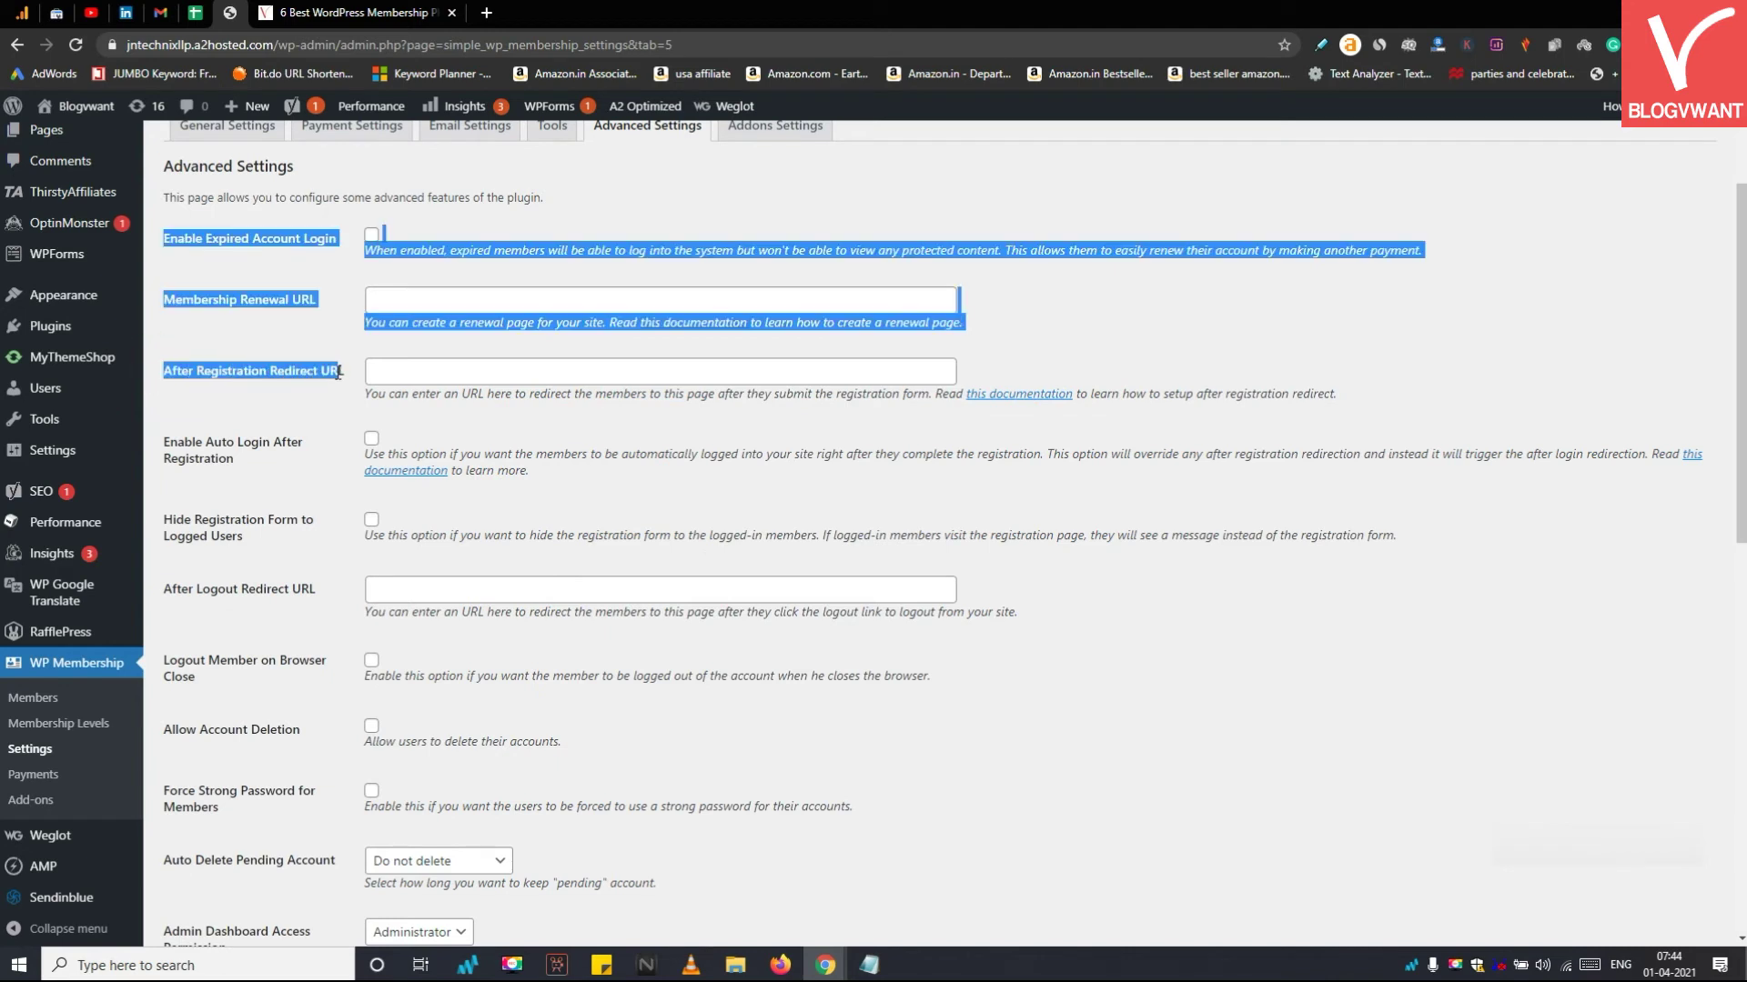
{"action": "left_click", "coordinate": [246, 364]}
{"action": "triple_click", "coordinate": [247, 365]}
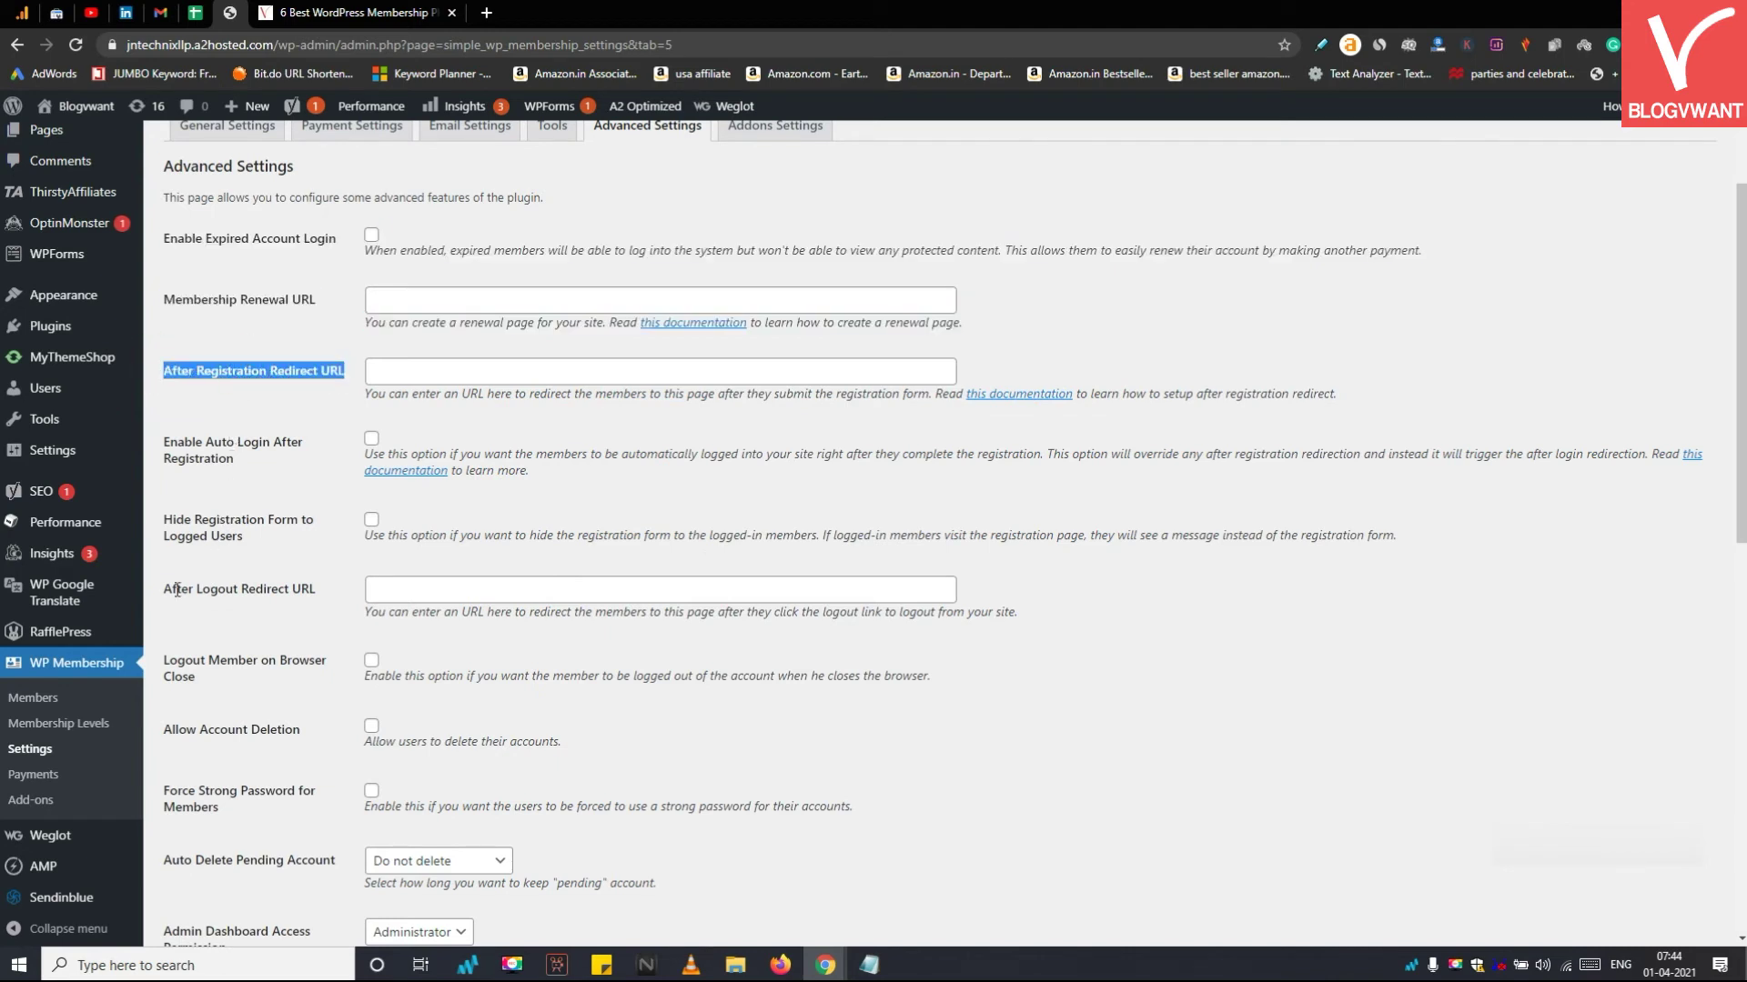
{"action": "left_click_drag", "start_coordinate": [169, 587], "coordinate": [318, 601]}
{"action": "left_click", "coordinate": [306, 589]}
{"action": "double_click", "coordinate": [242, 587]}
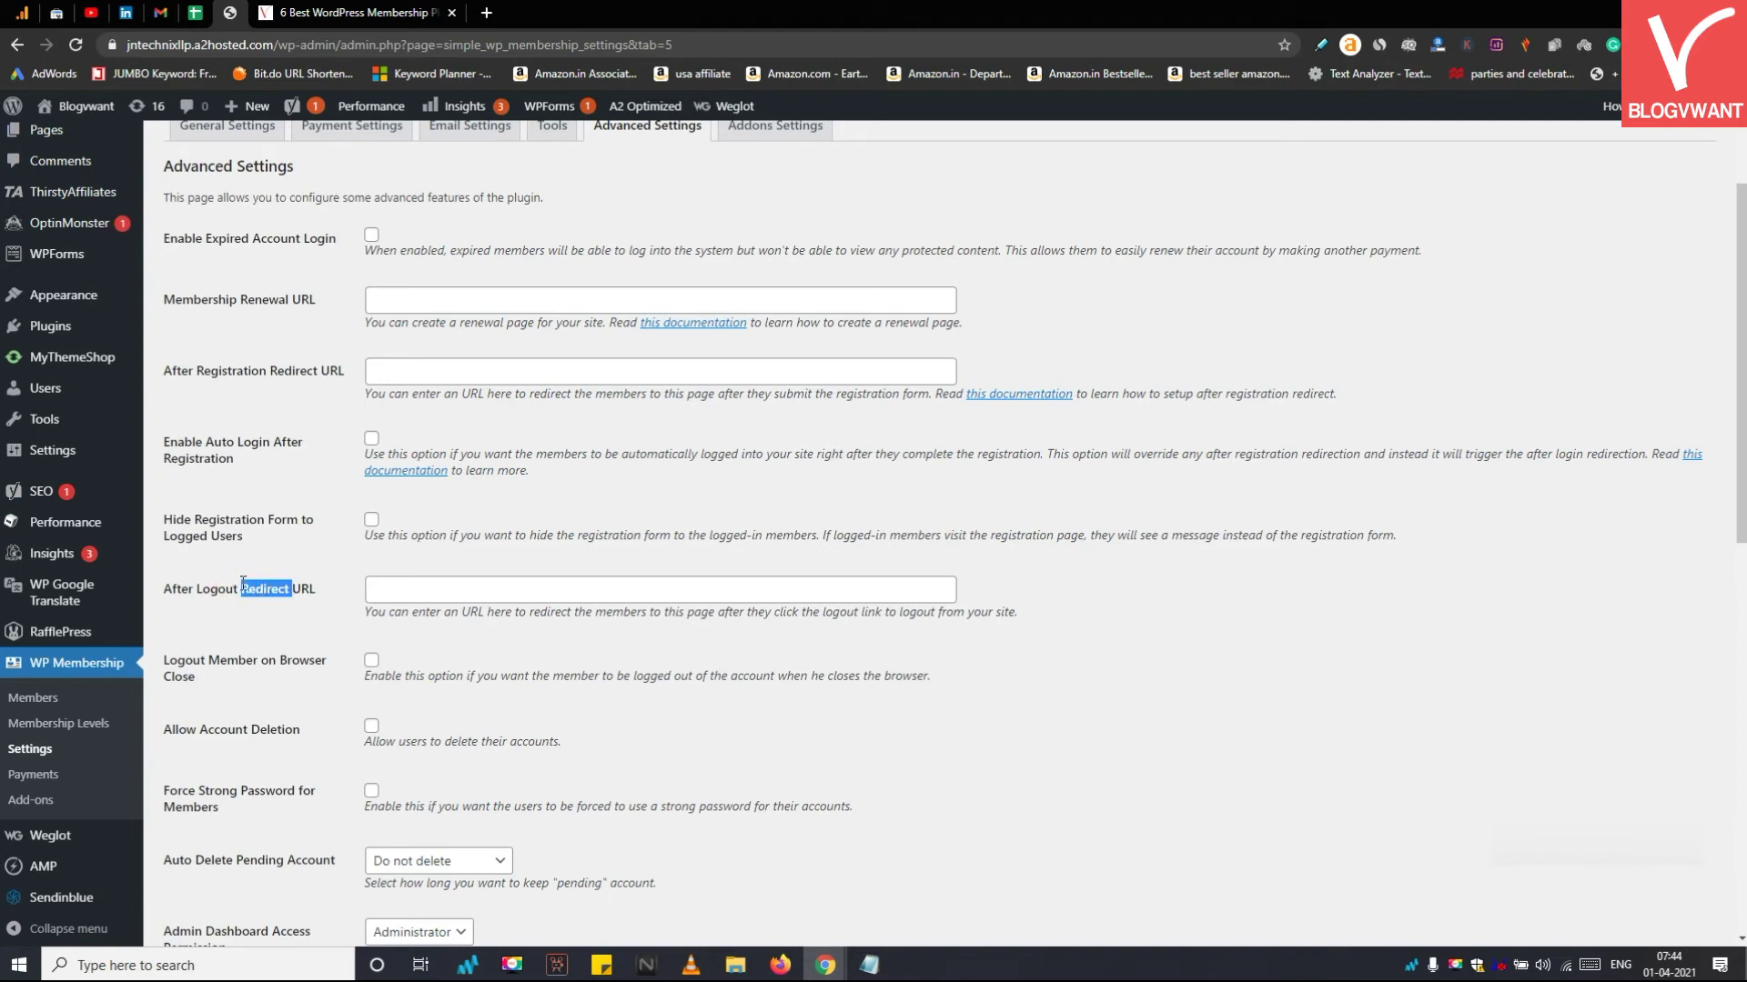
{"action": "scroll", "coordinate": [586, 566], "scroll_direction": "down", "scroll_amount": 8}
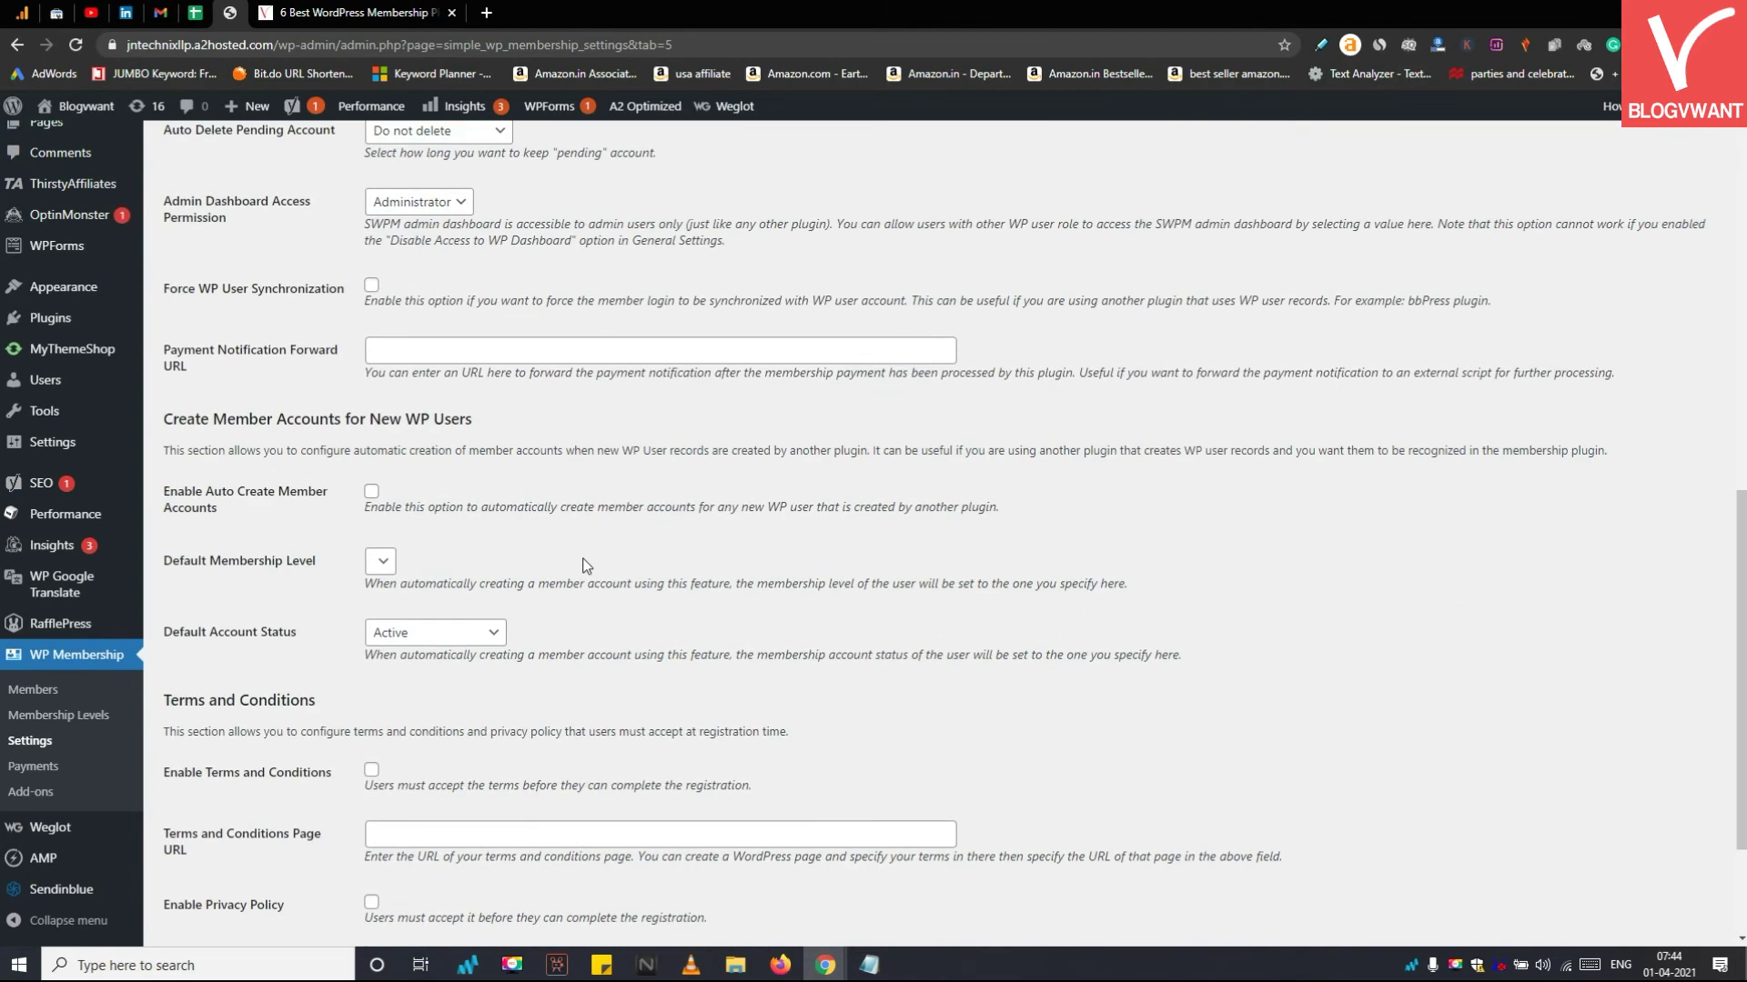
{"action": "scroll", "coordinate": [587, 566], "scroll_direction": "down", "scroll_amount": 2}
{"action": "left_click_drag", "start_coordinate": [238, 540], "coordinate": [786, 542]}
{"action": "left_click", "coordinate": [524, 544]}
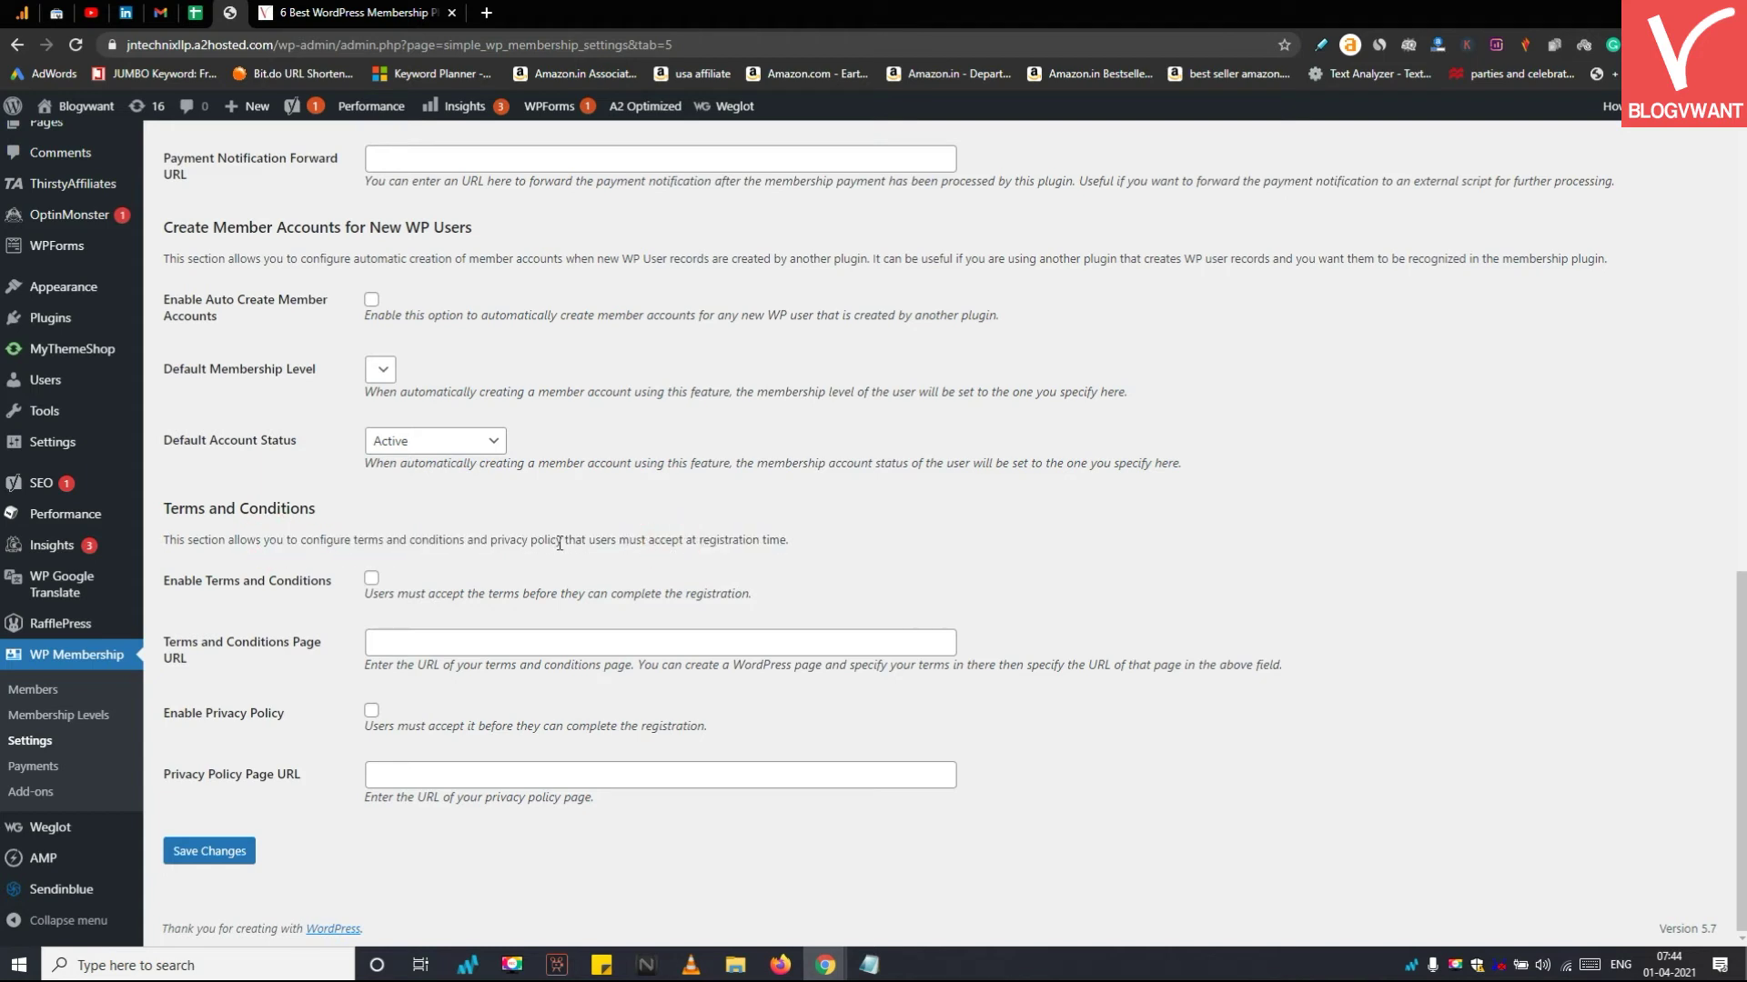
Enable the terms and conditions and privacy policy requirements for registration
{"action": "left_click", "coordinate": [371, 579]}
{"action": "left_click", "coordinate": [432, 645]}
{"action": "left_click", "coordinate": [371, 711]}
{"action": "left_click", "coordinate": [402, 775]}
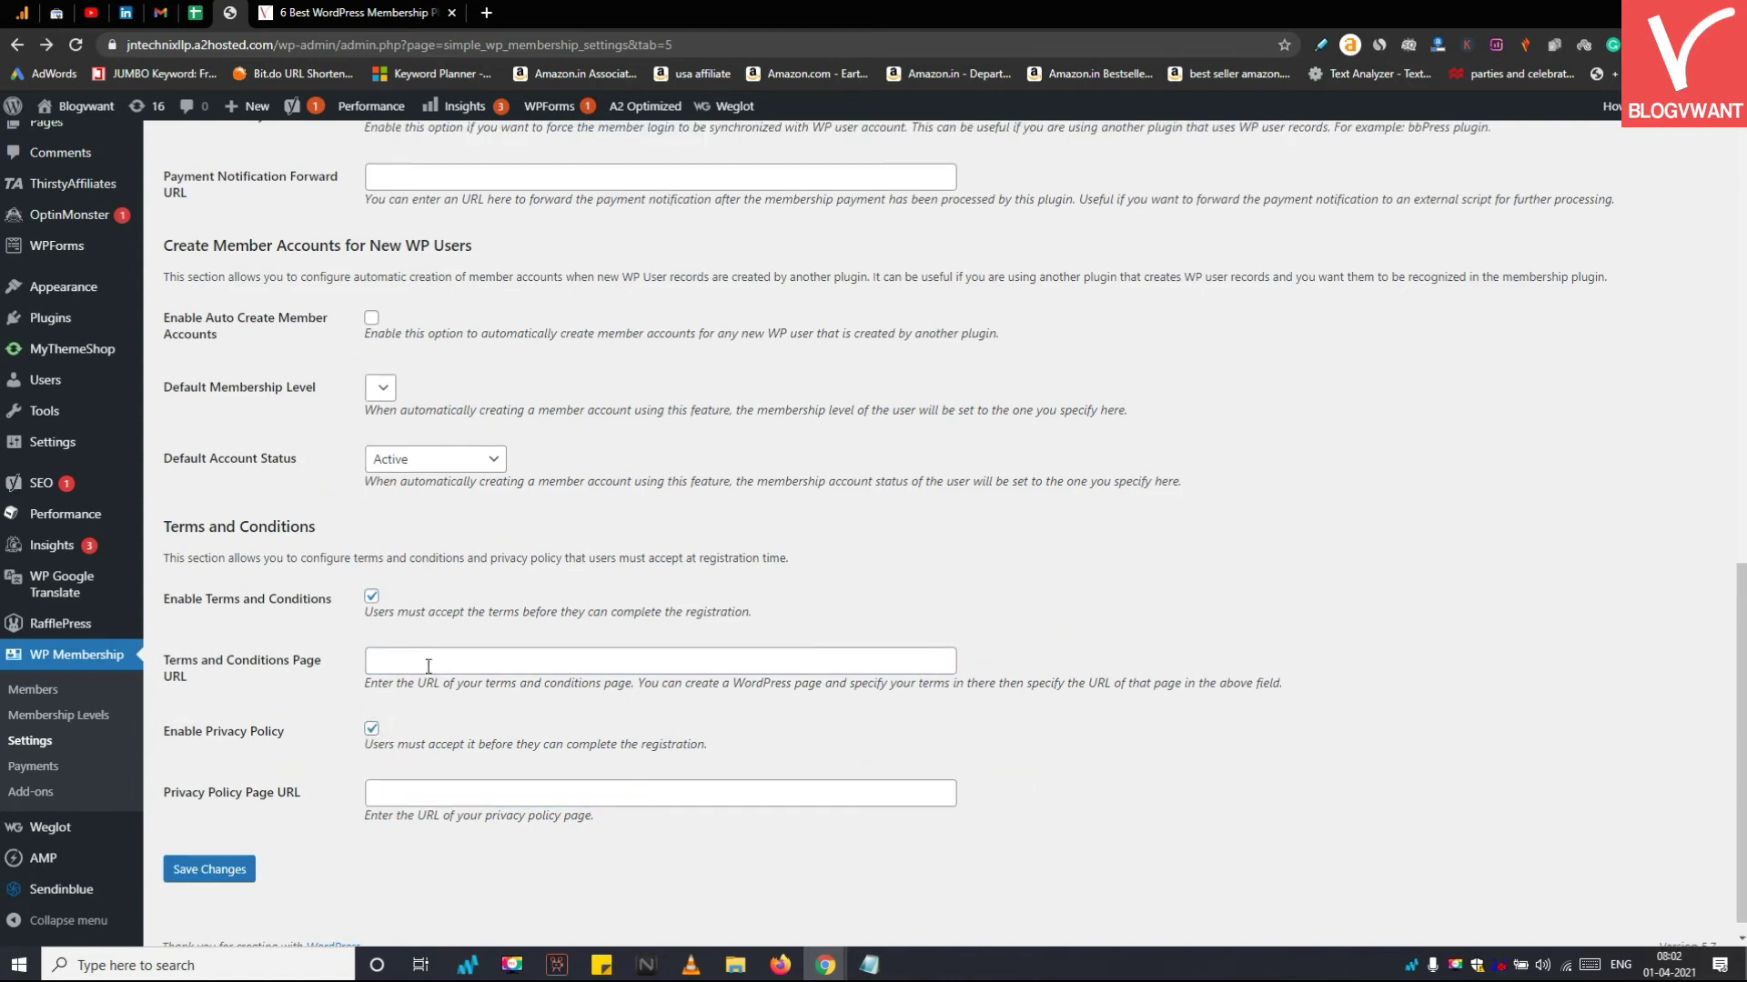
Create a Simple Membership level named Gold with the Subscriber role and no expiry
{"action": "left_click", "coordinate": [100, 719]}
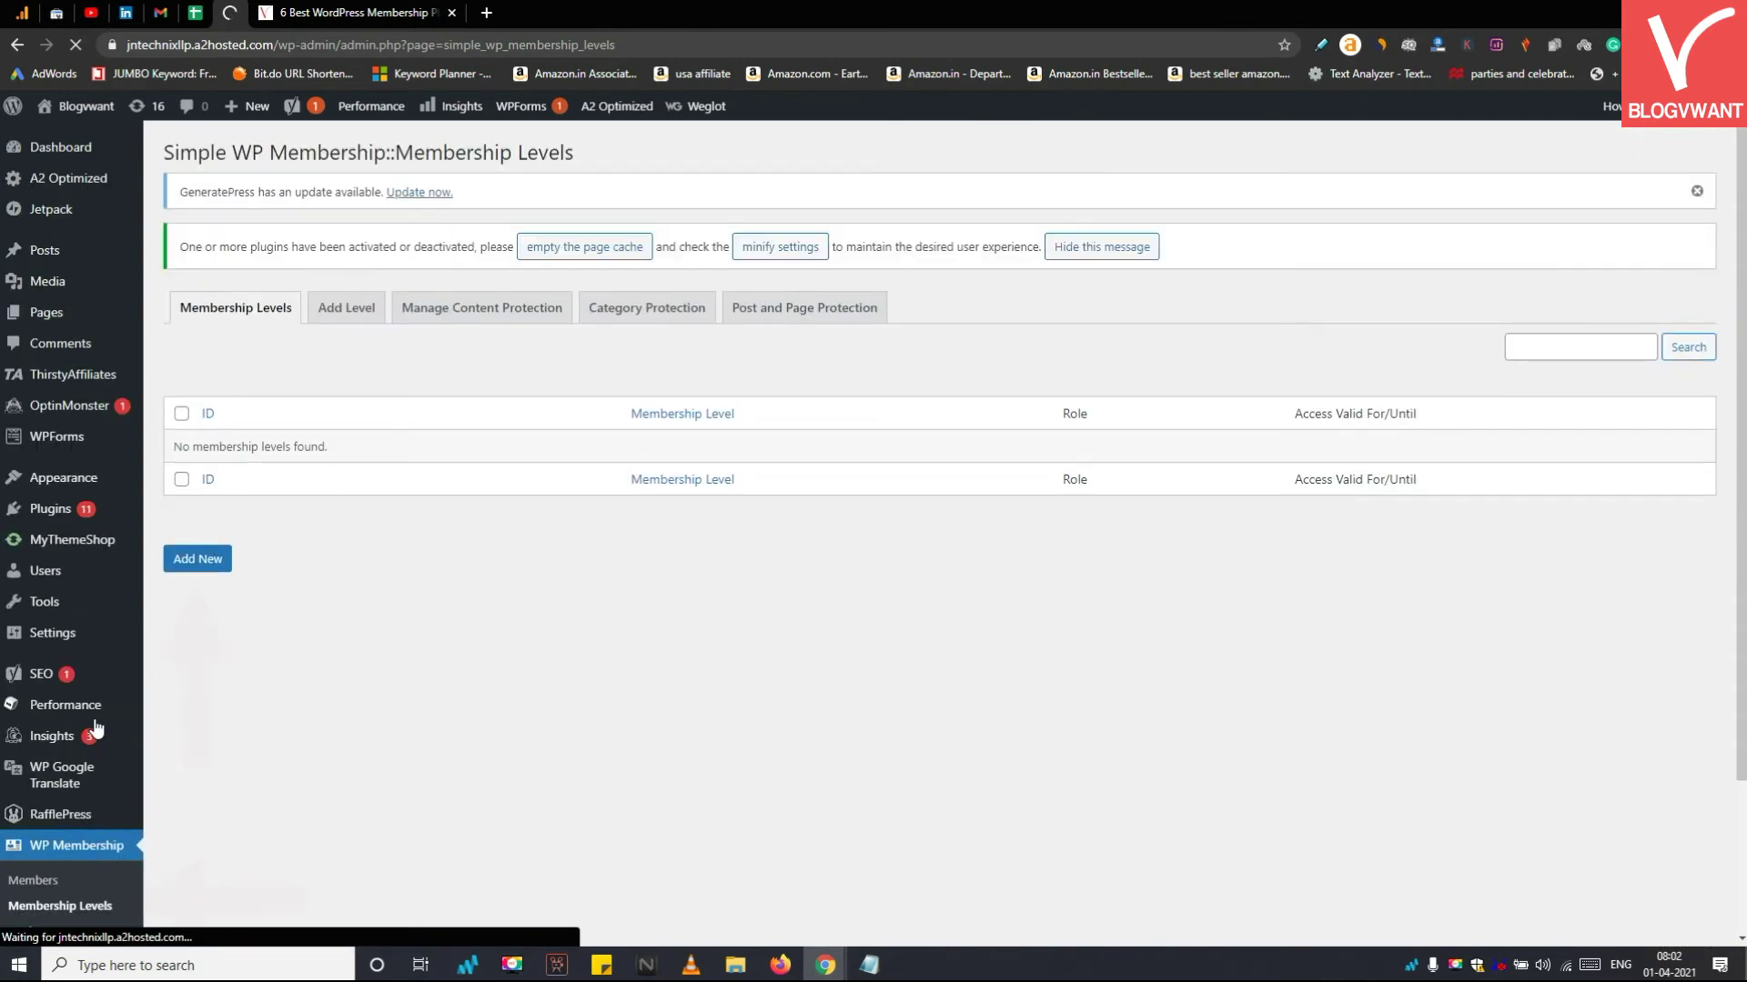
{"action": "right_click", "coordinate": [109, 906]}
{"action": "left_click", "coordinate": [428, 708]}
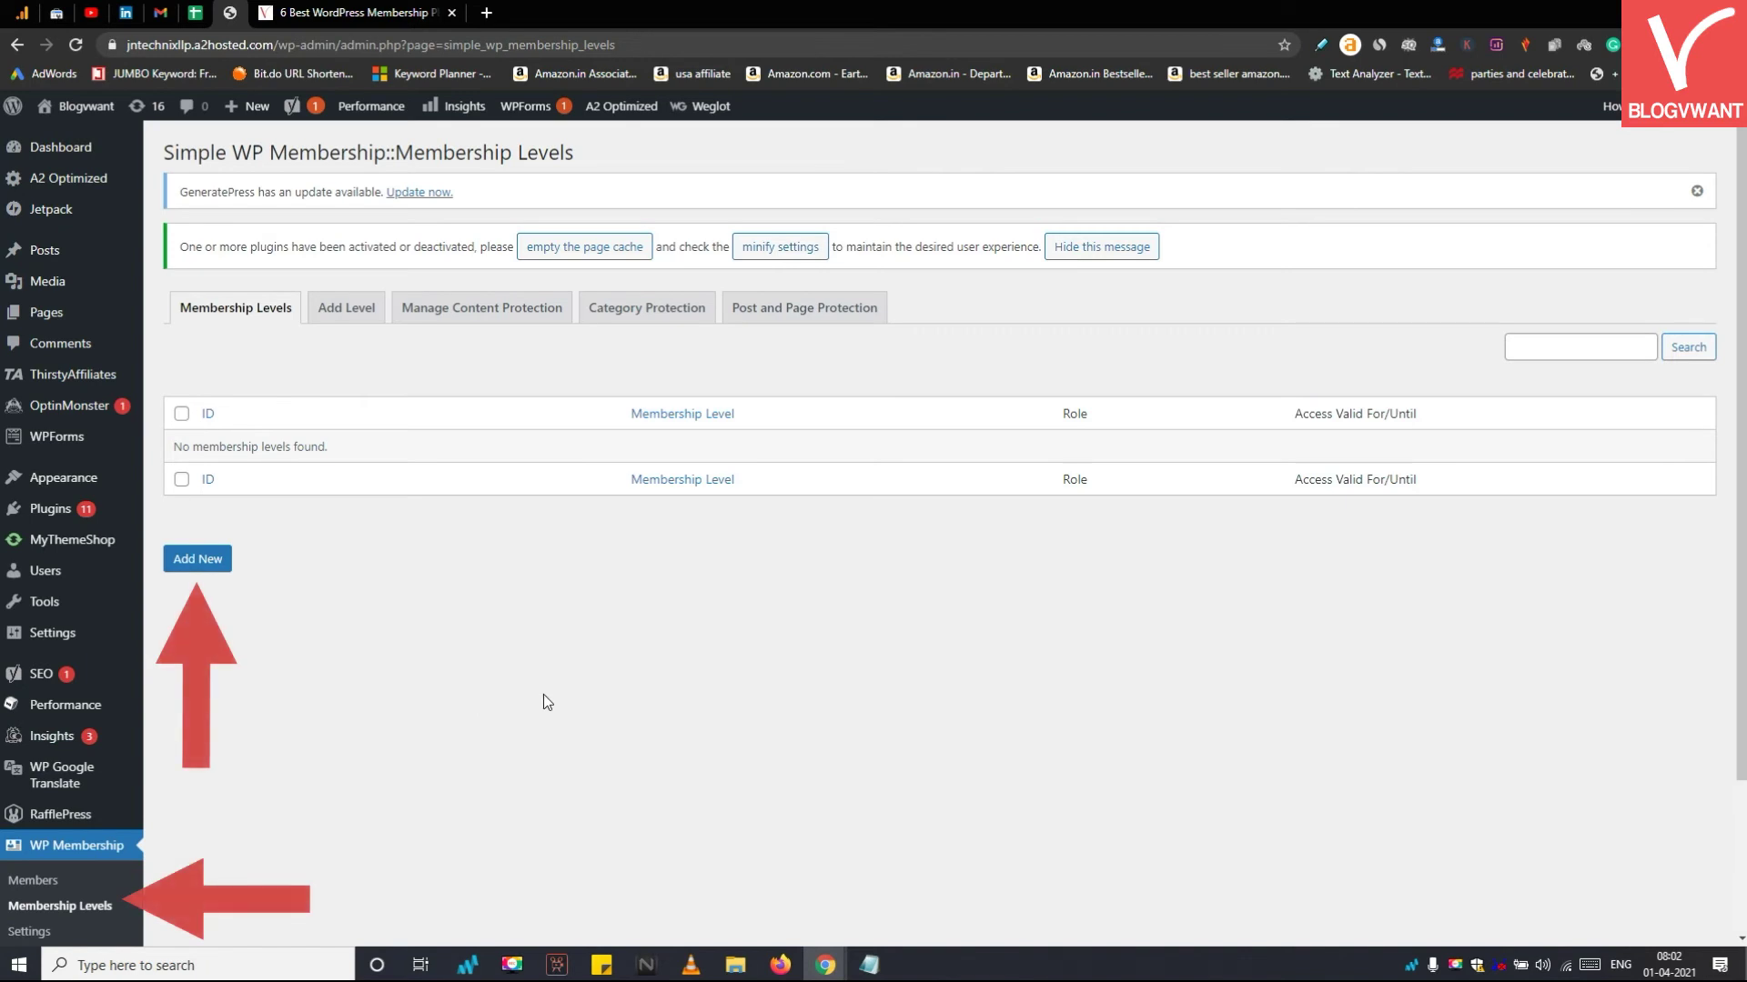
{"action": "key", "text": "Return"}
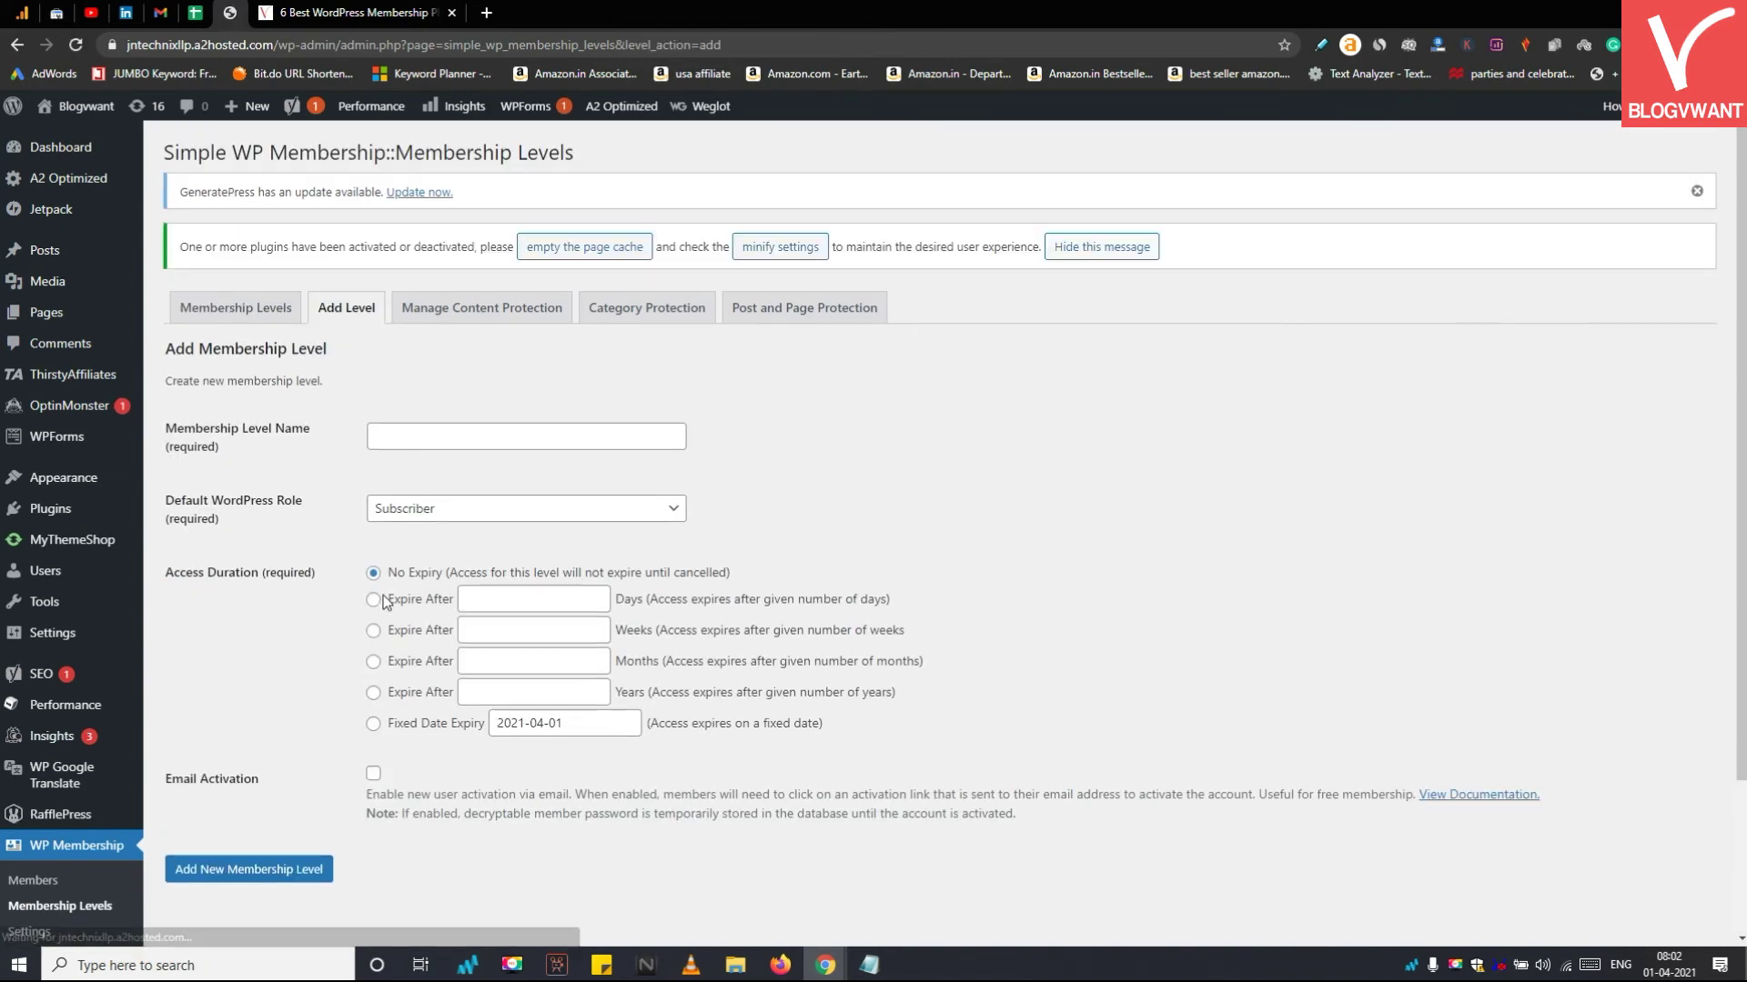
{"action": "left_click", "coordinate": [424, 435]}
{"action": "type", "text": "Gold"}
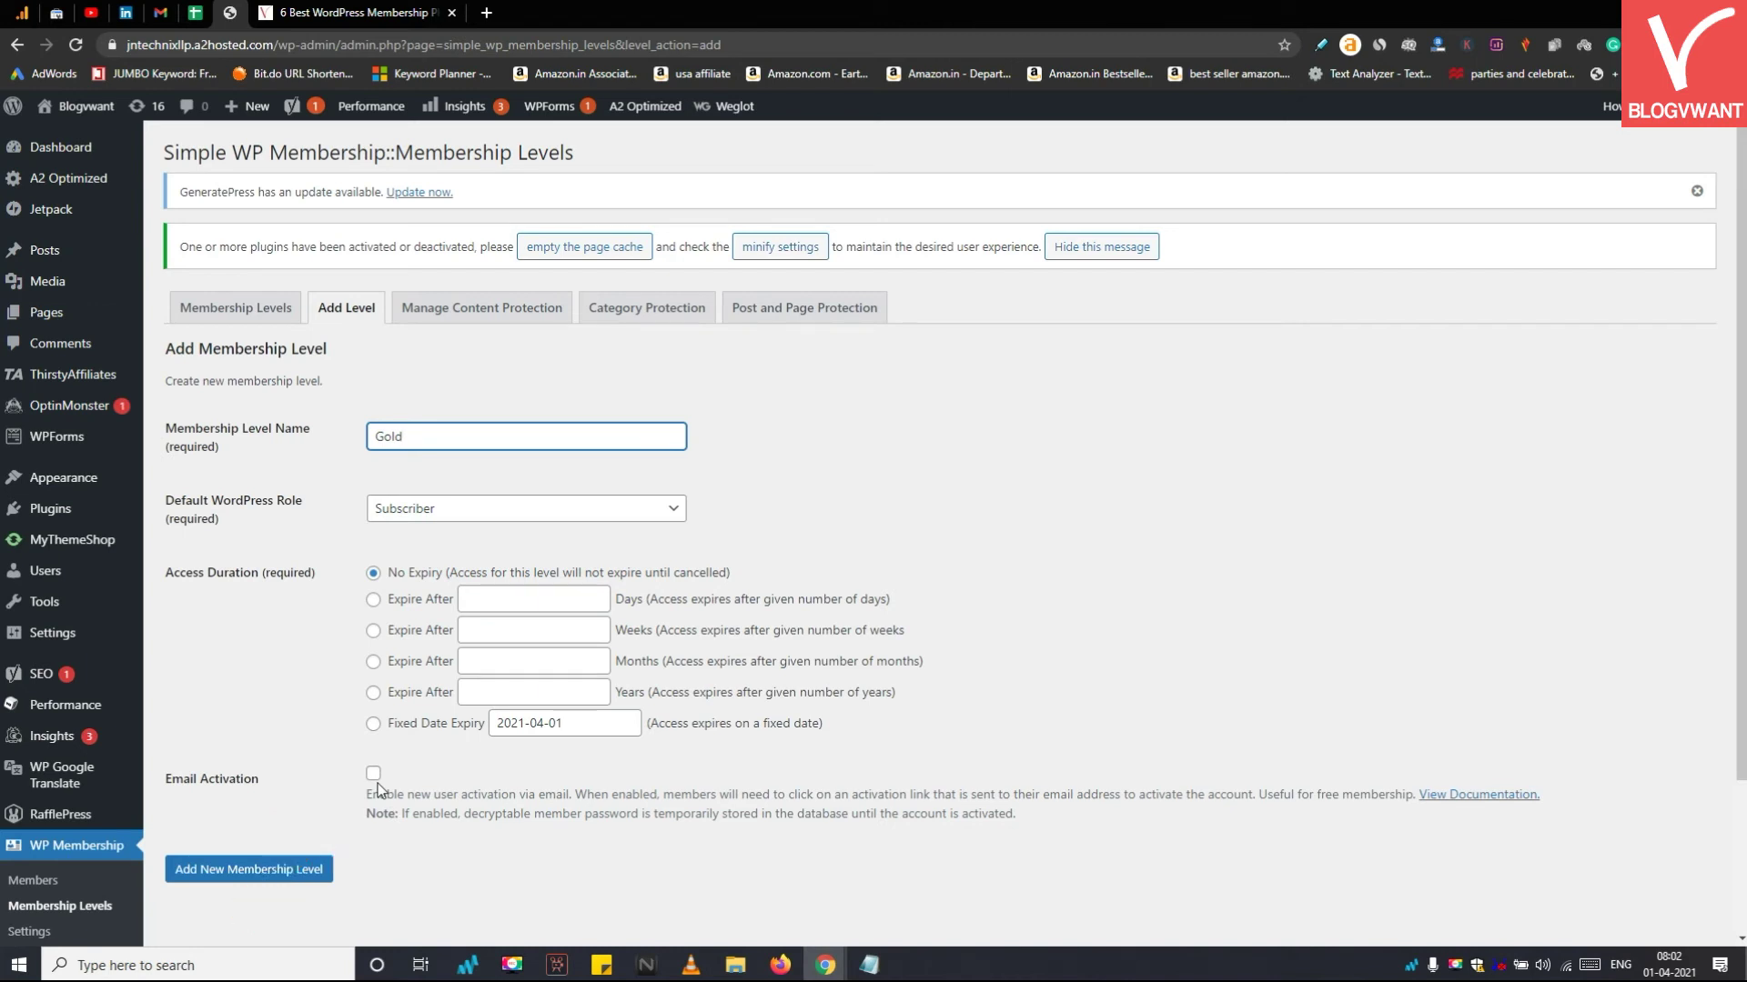
{"action": "left_click", "coordinate": [248, 869]}
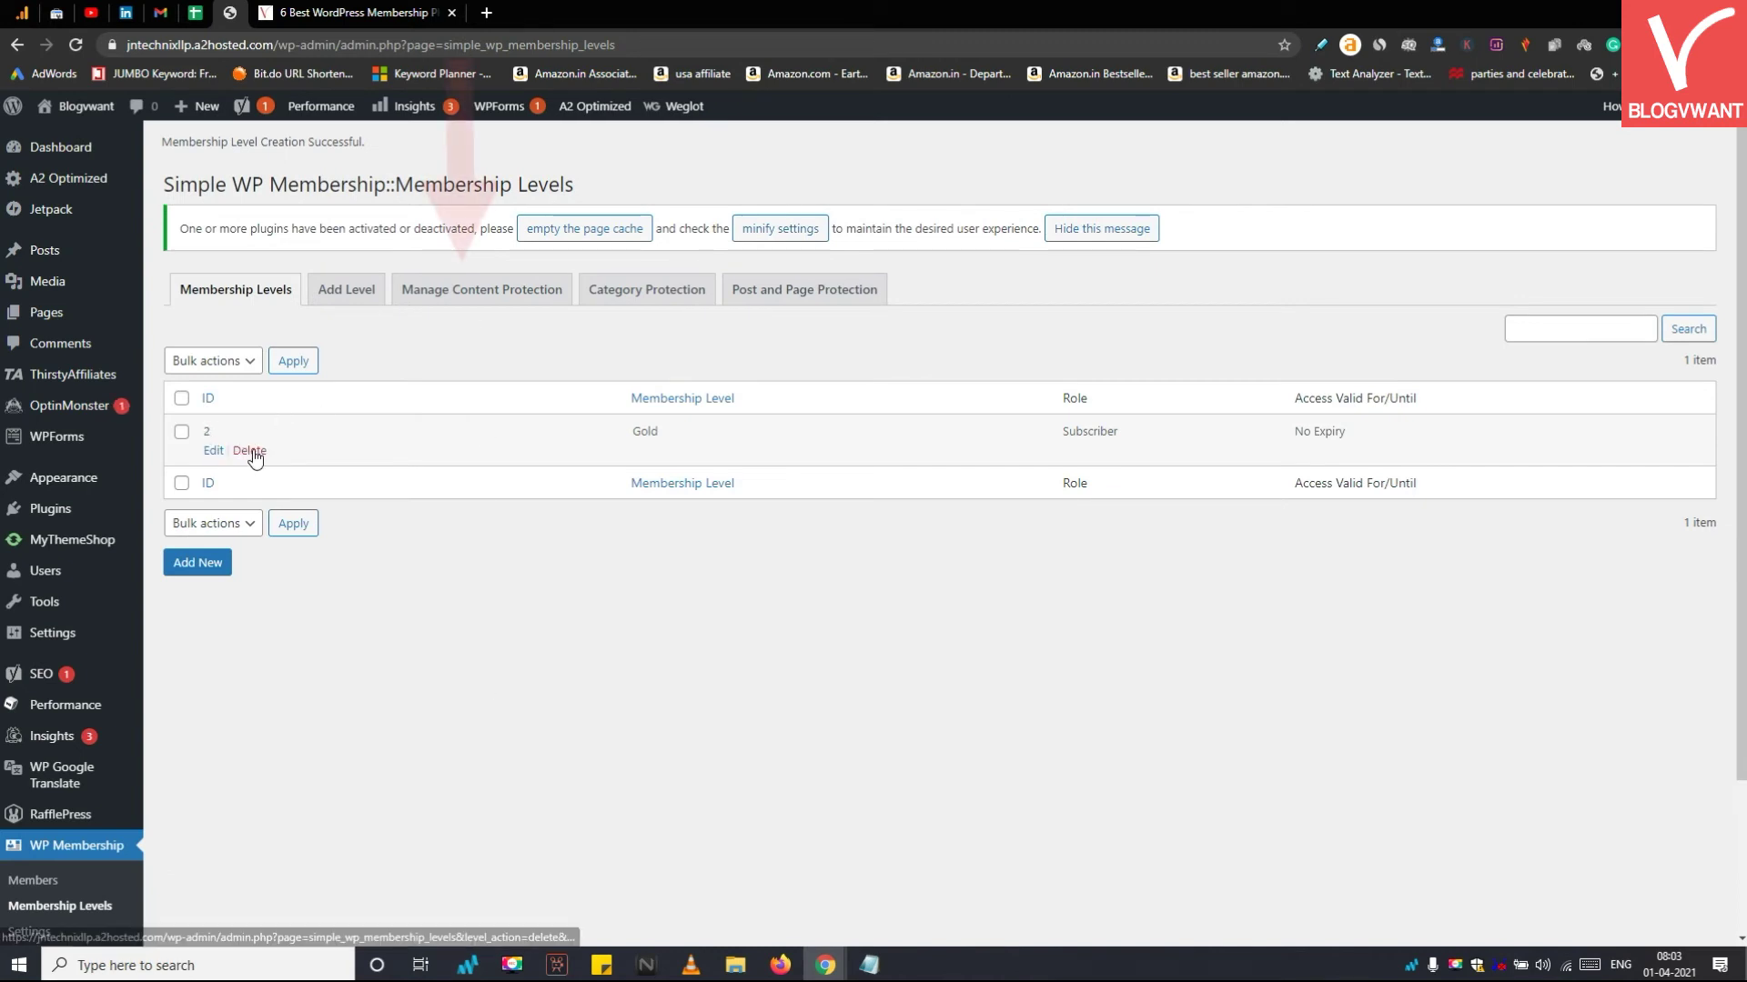
Read the instructions for applying content protection and view the category protection settings
{"action": "left_click", "coordinate": [458, 298]}
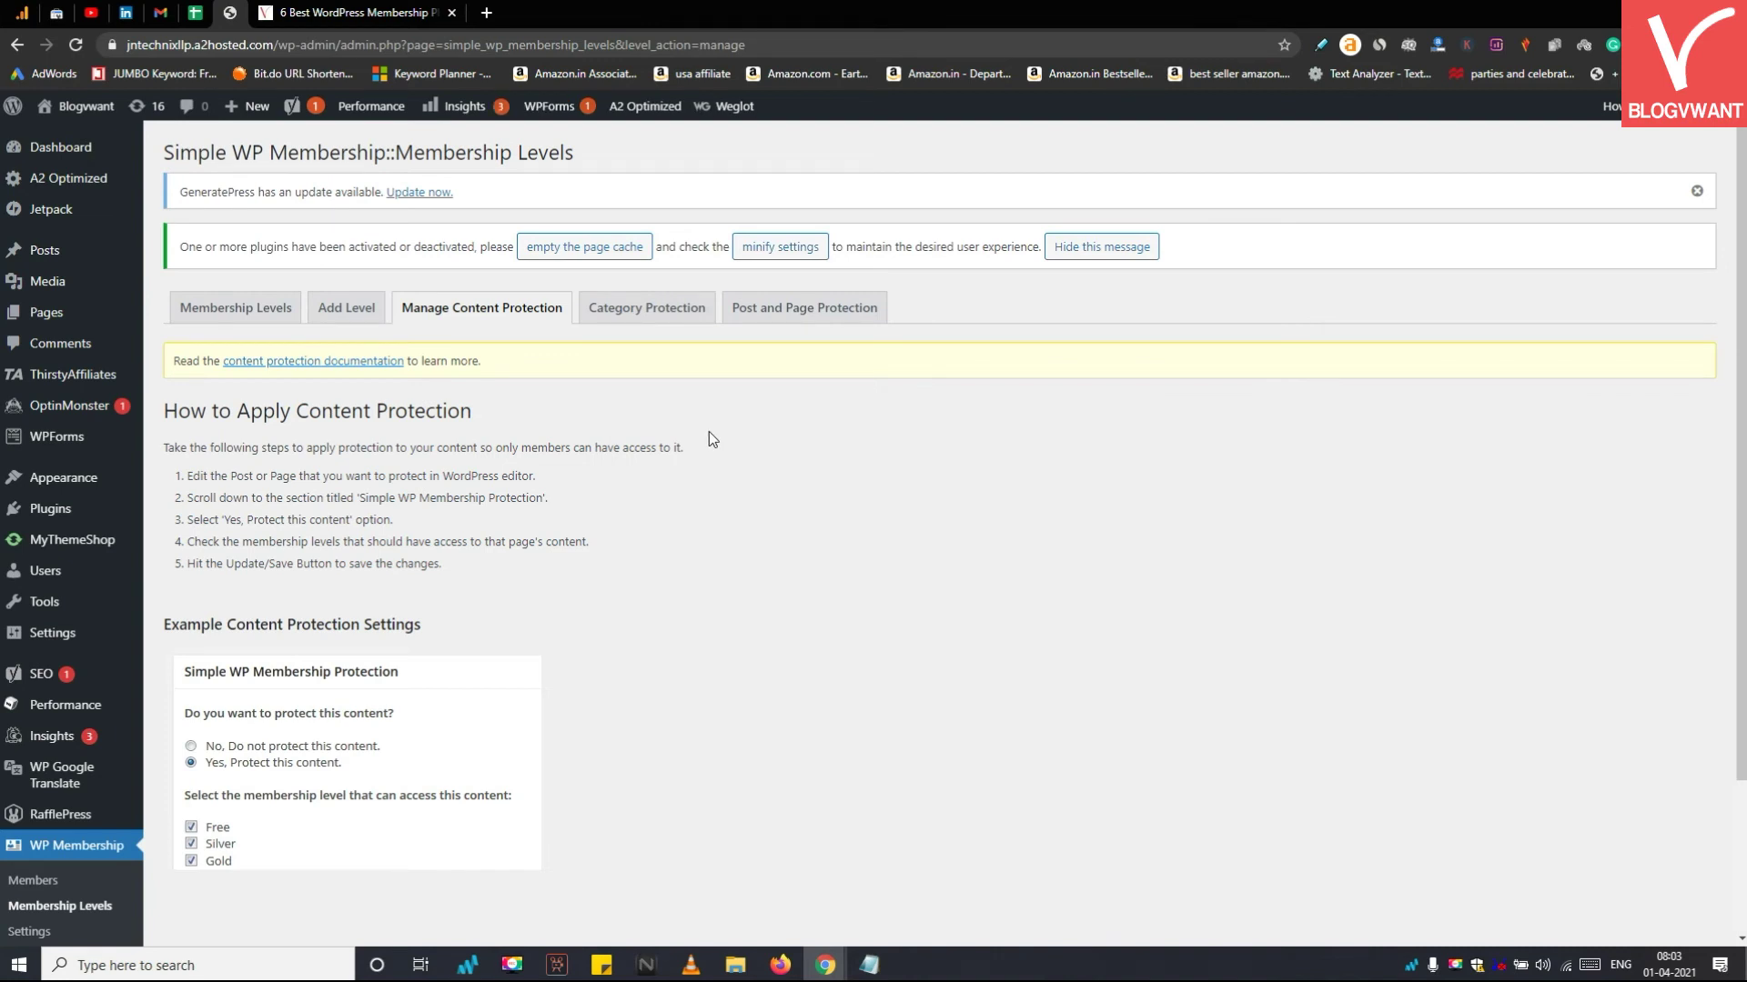
{"action": "left_click_drag", "start_coordinate": [172, 410], "coordinate": [591, 542]}
{"action": "left_click", "coordinate": [351, 509]}
{"action": "triple_click", "coordinate": [263, 479]}
{"action": "left_click", "coordinate": [211, 491]}
{"action": "left_click_drag", "start_coordinate": [186, 500], "coordinate": [550, 511]}
{"action": "left_click", "coordinate": [450, 530]}
{"action": "left_click", "coordinate": [646, 308]}
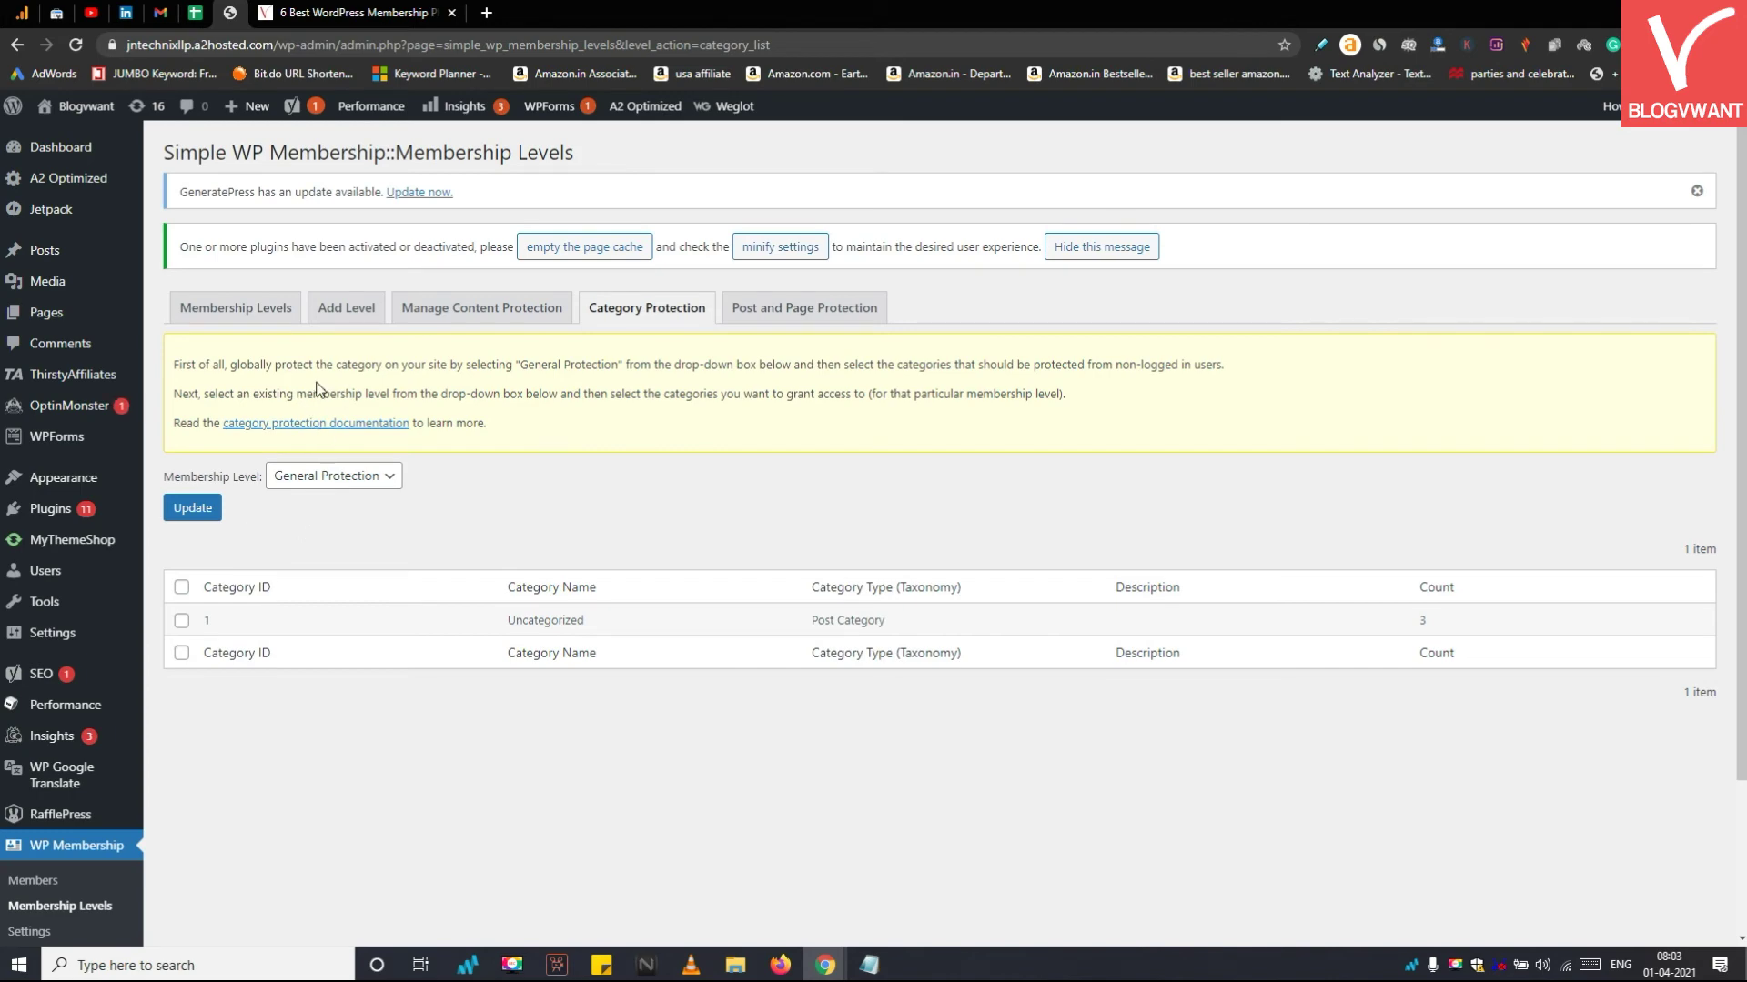
Apply General Protection to all posts in the post and page protection settings
{"action": "left_click", "coordinate": [805, 308]}
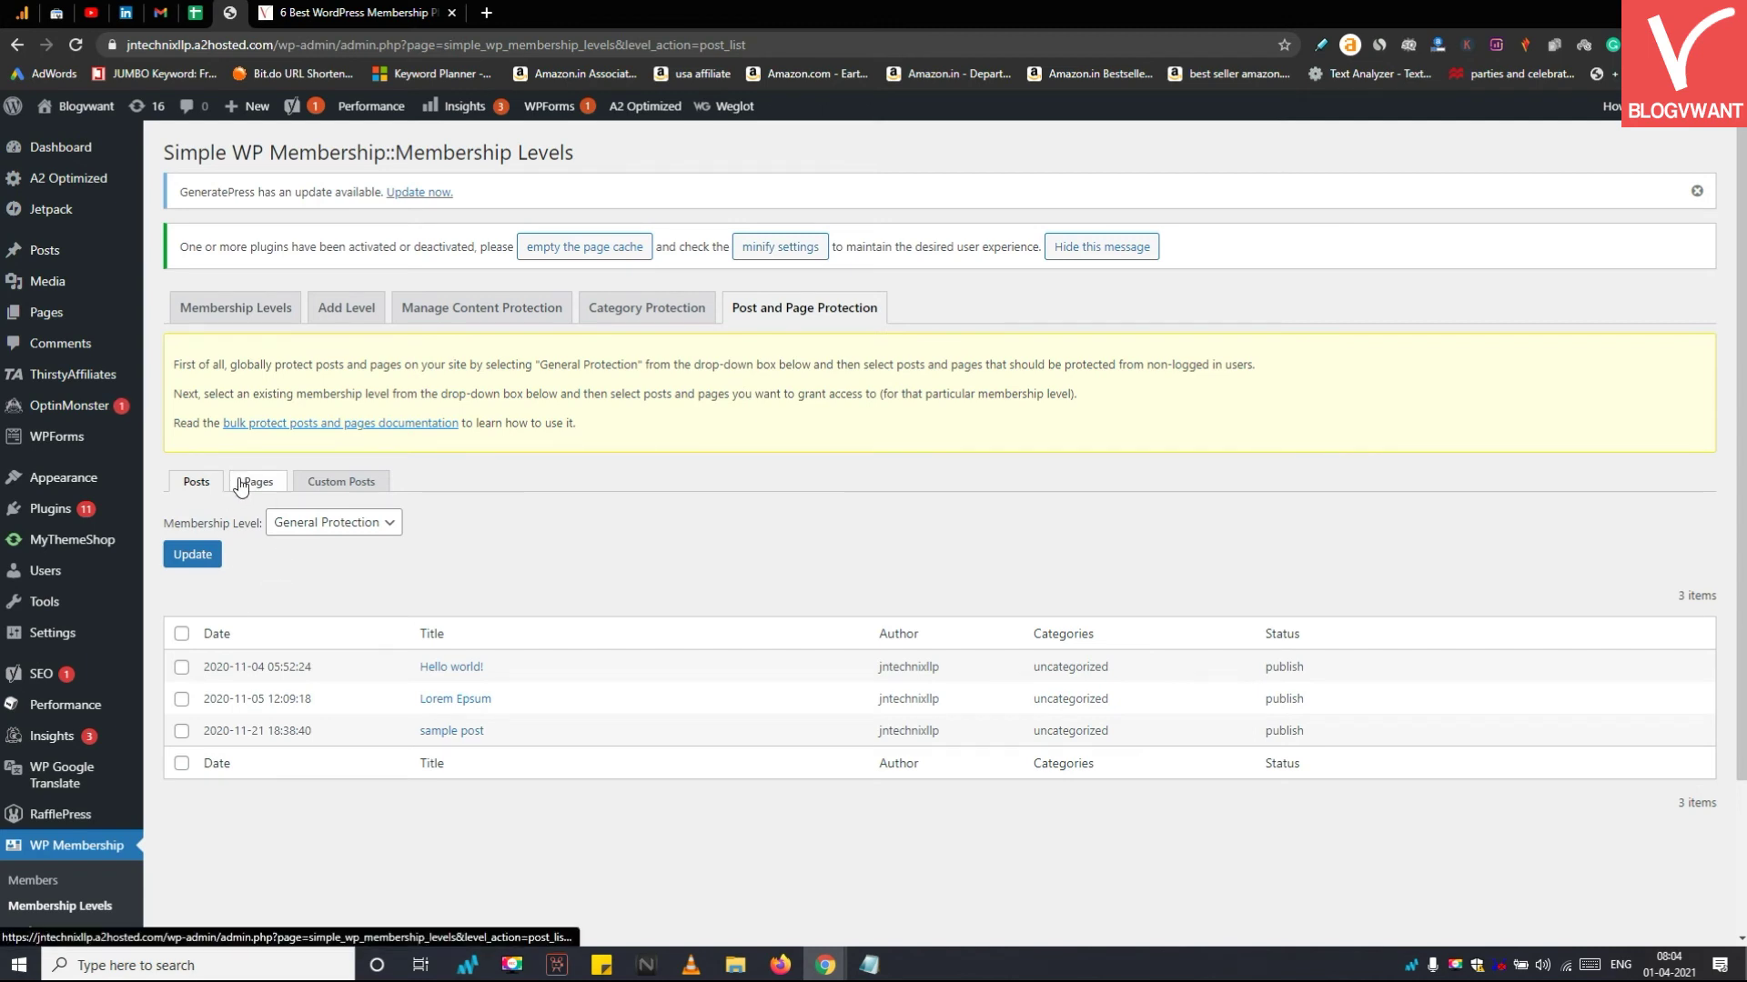
{"action": "left_click", "coordinate": [198, 484]}
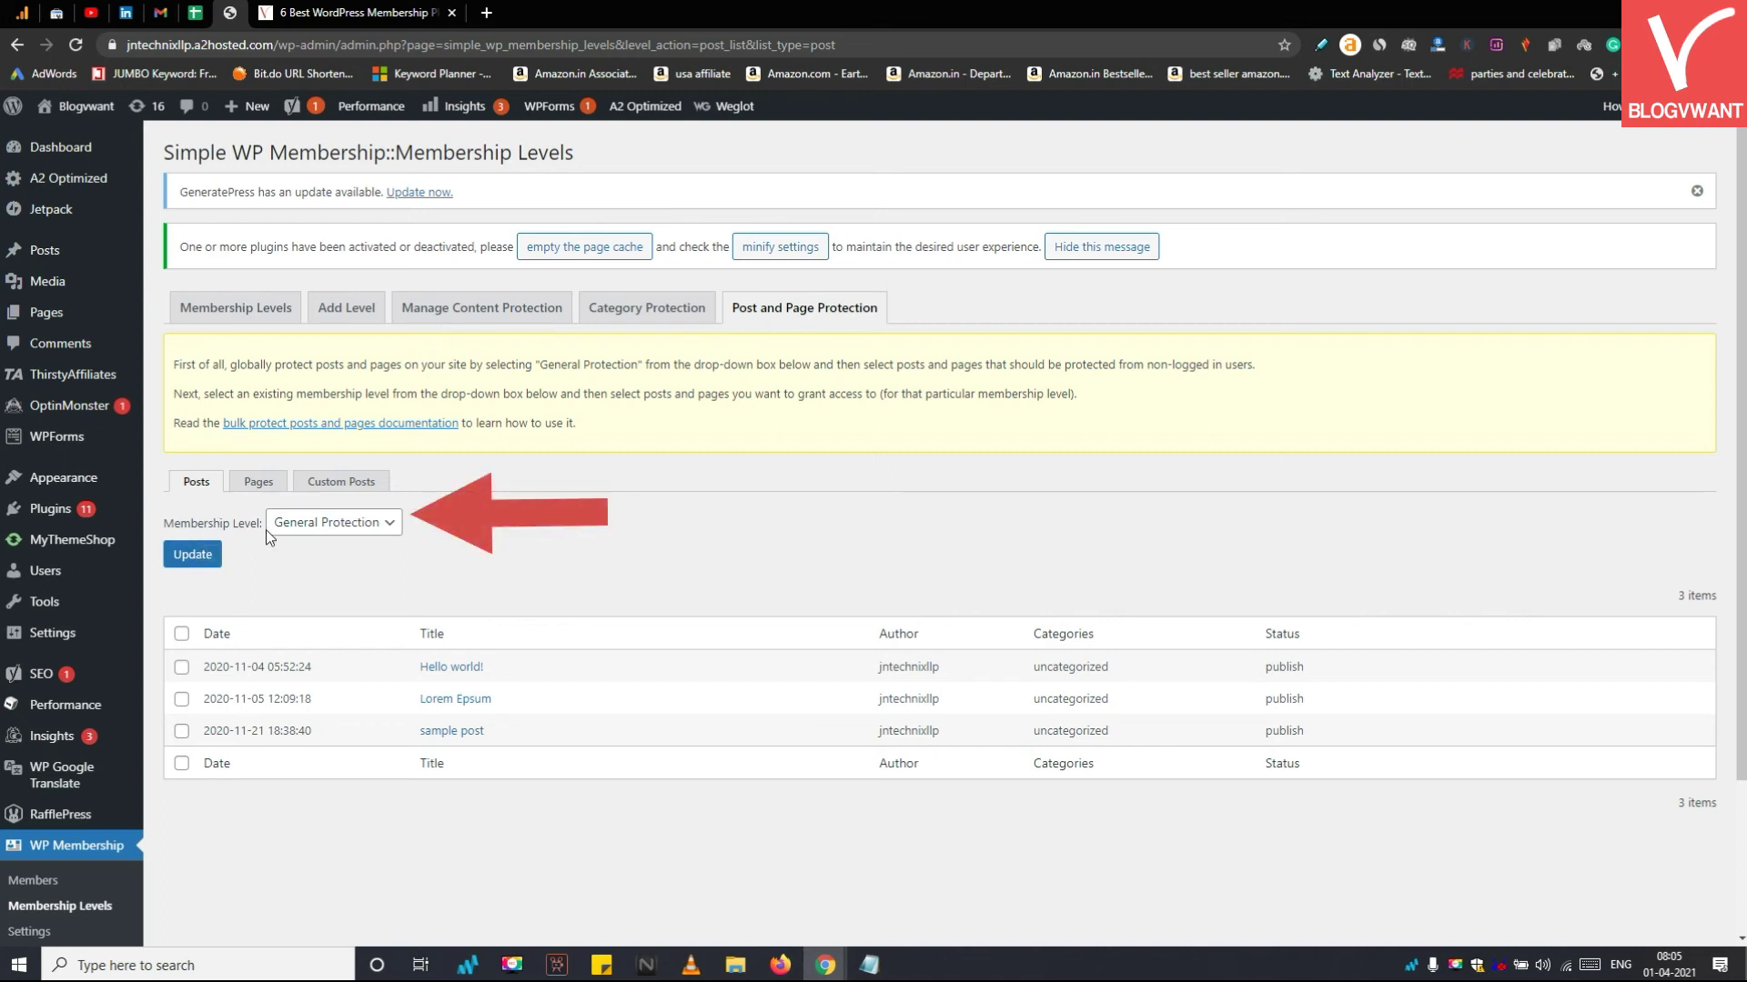
{"action": "left_click", "coordinate": [182, 634]}
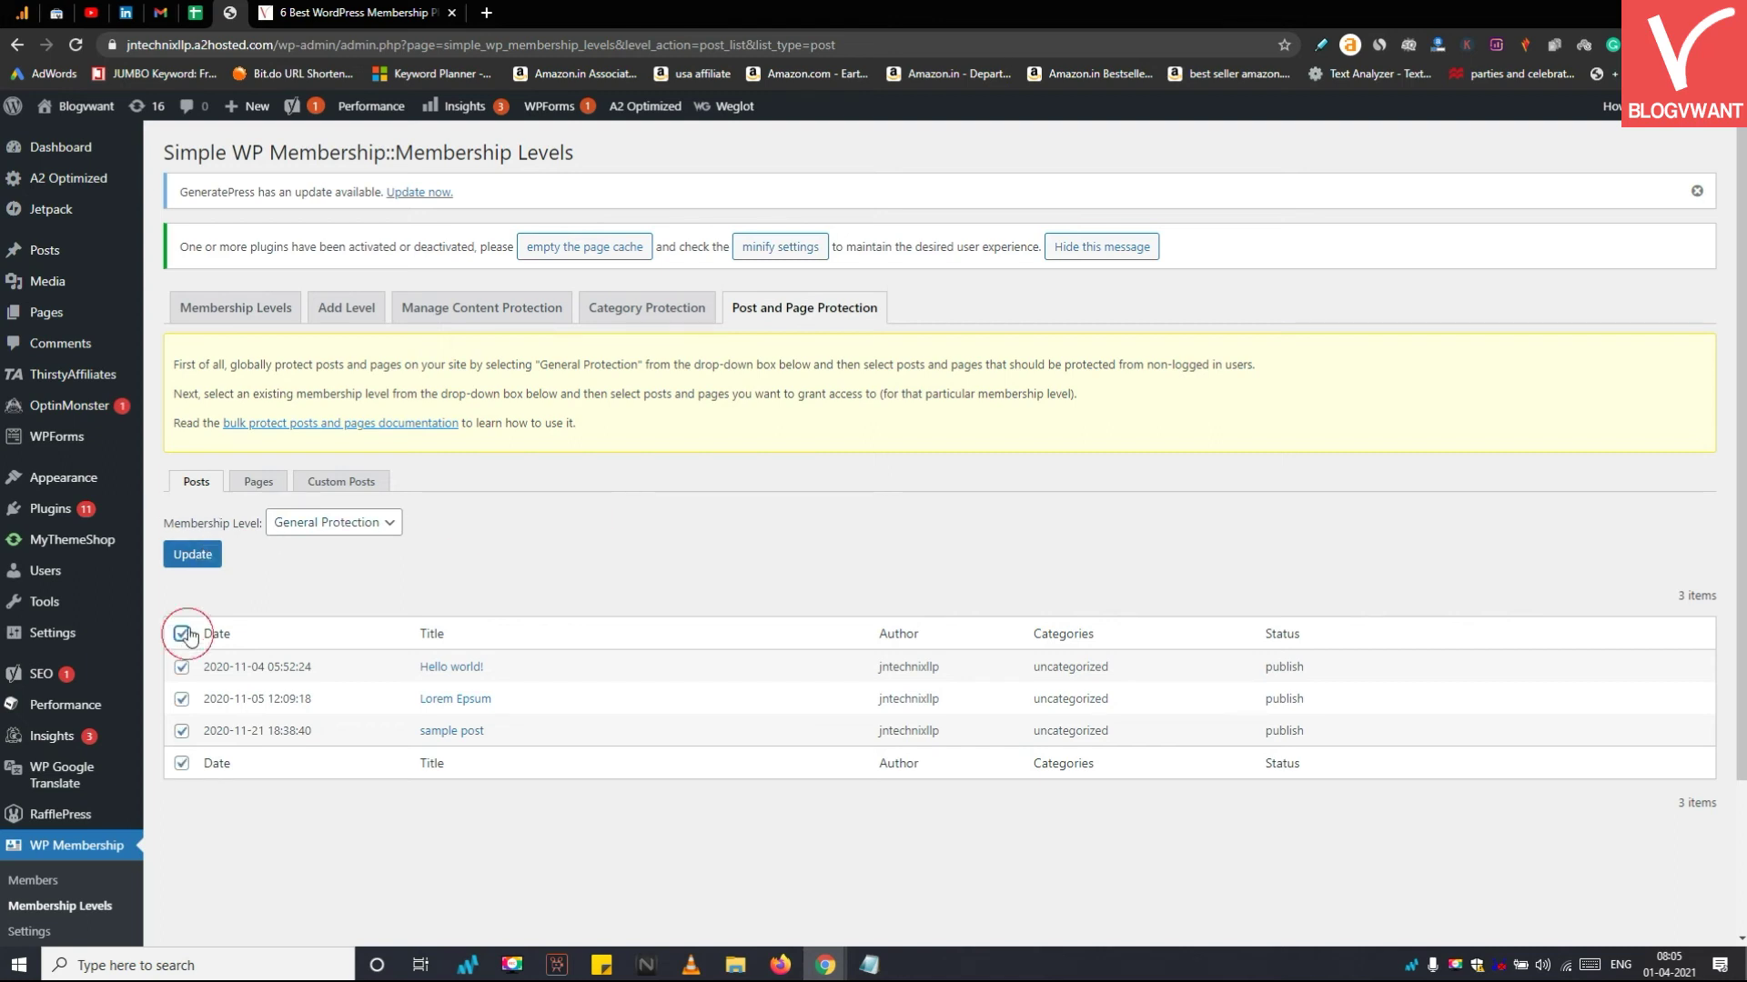
{"action": "left_click", "coordinate": [207, 559]}
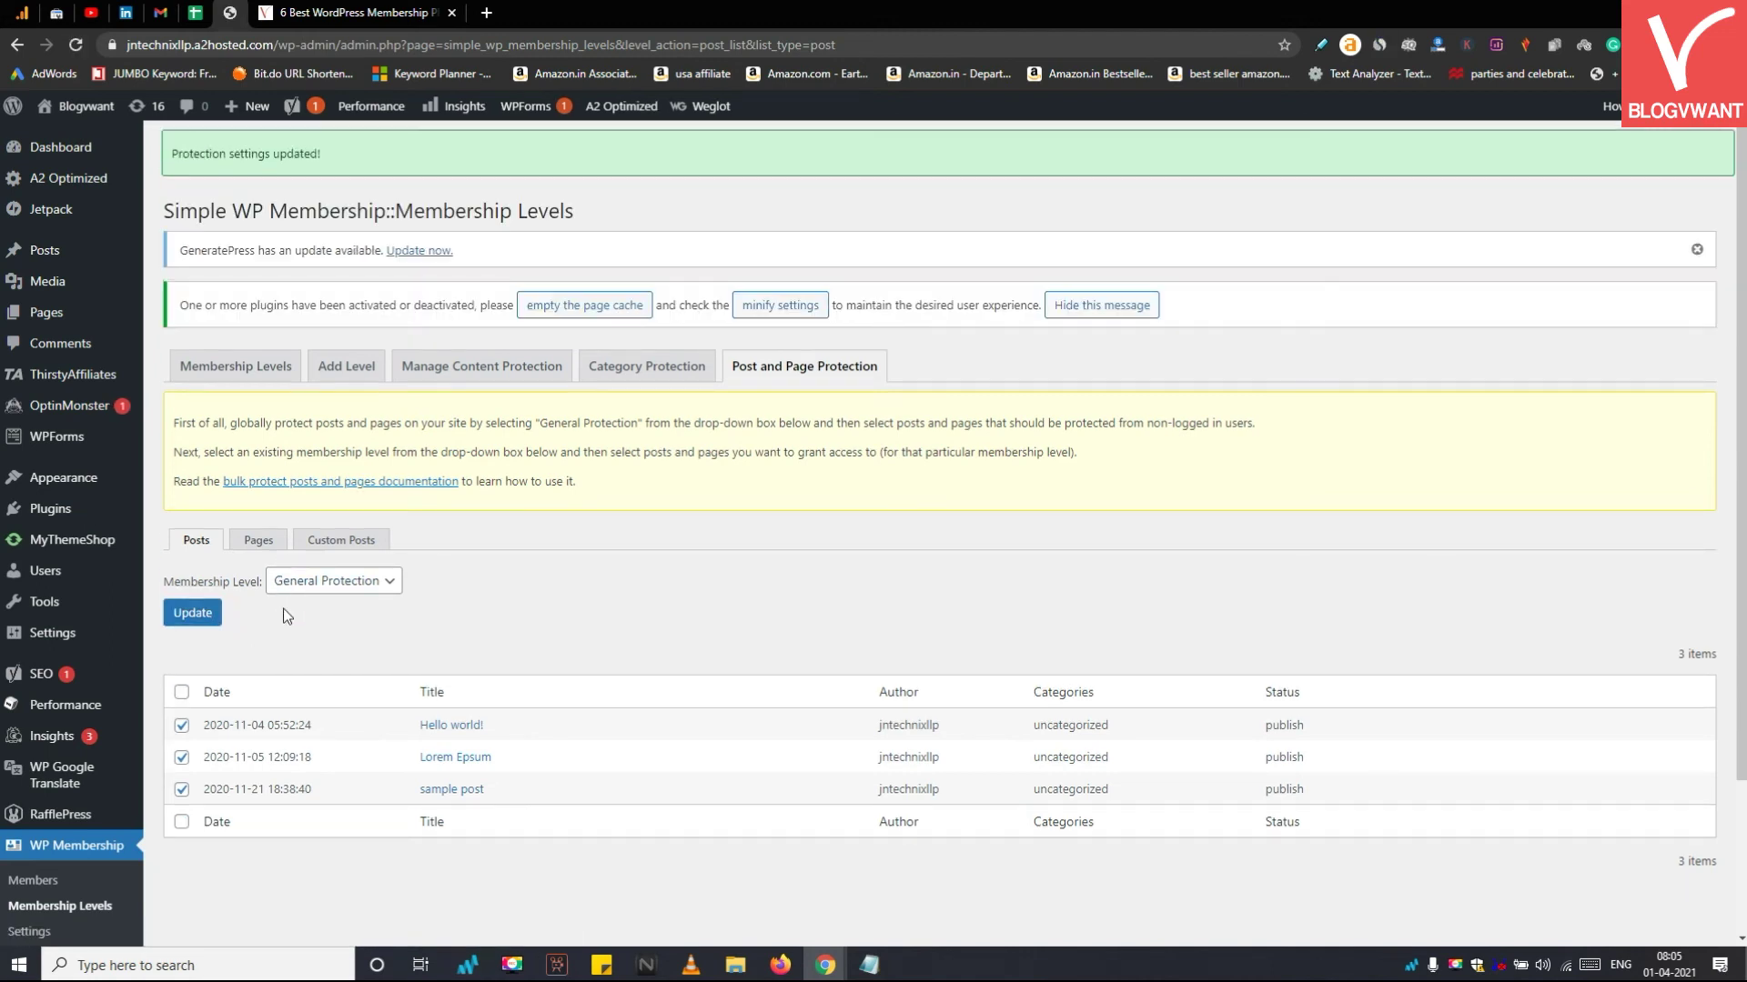
Grant the Gold membership level access to all posts in the post and page protection settings
{"action": "left_click", "coordinate": [329, 581]}
{"action": "left_click", "coordinate": [334, 626]}
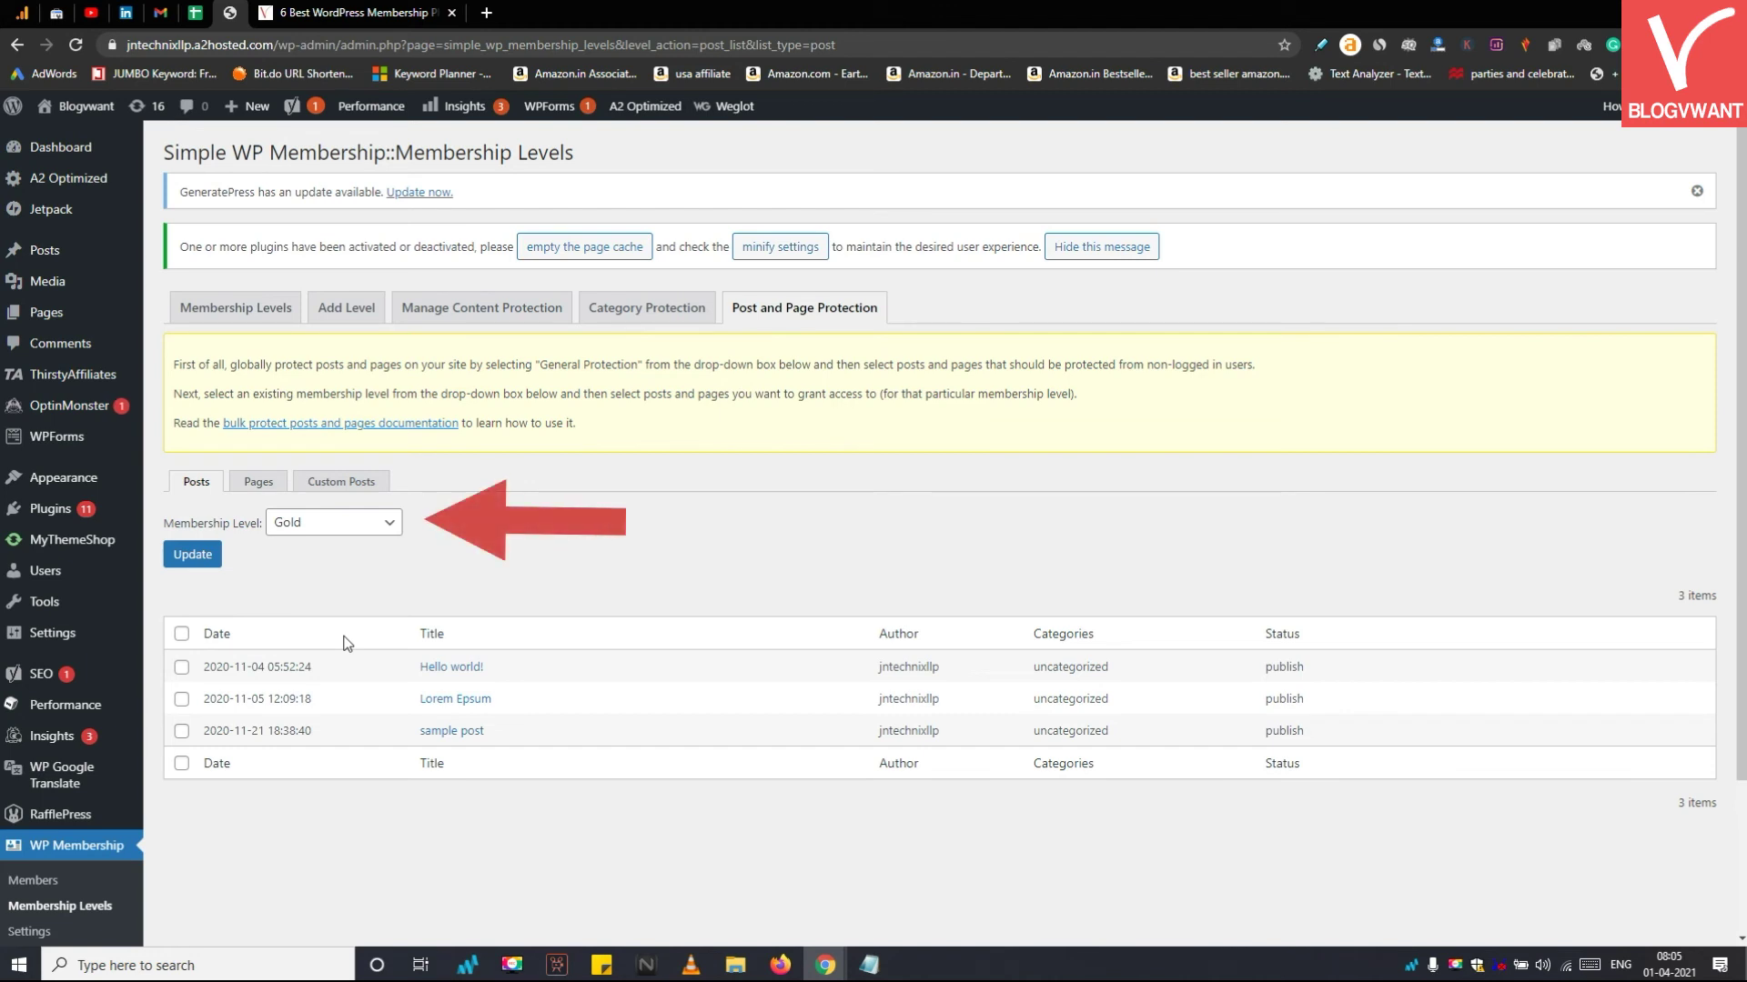
{"action": "left_click", "coordinate": [181, 633]}
{"action": "left_click", "coordinate": [193, 555]}
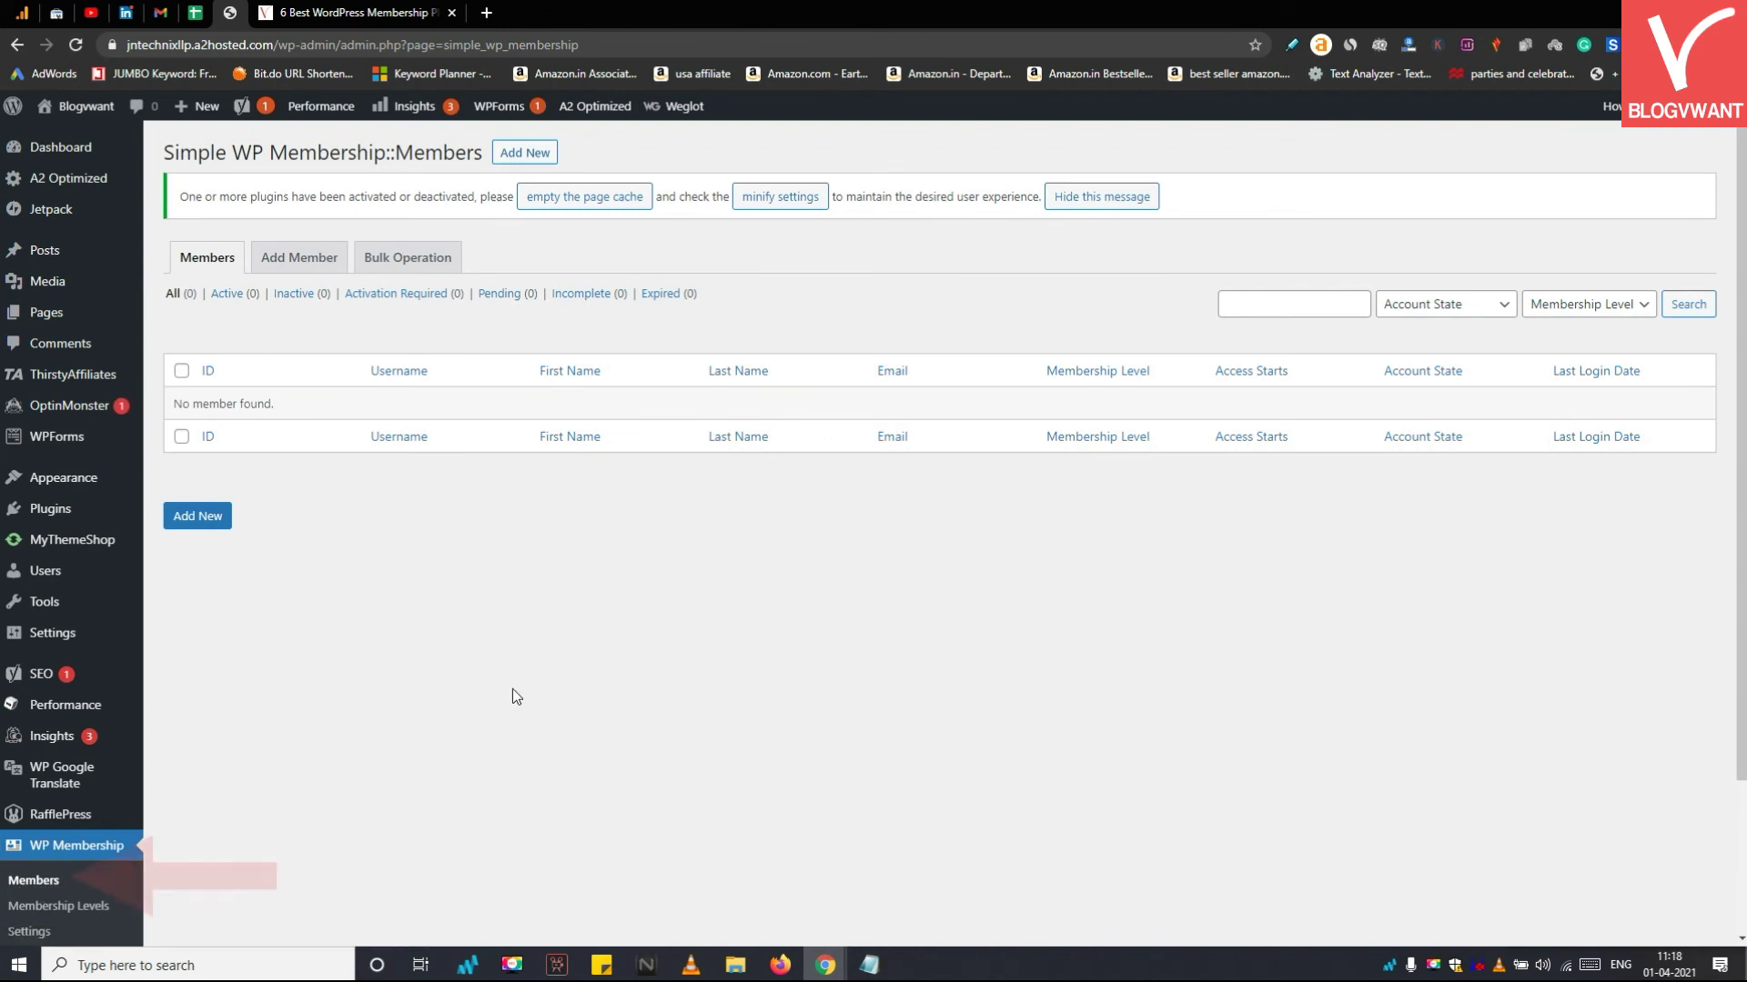
Examine the members' bulk operation options, choosing Gold as the current level for a bulk membership level update
{"action": "left_click", "coordinate": [407, 263]}
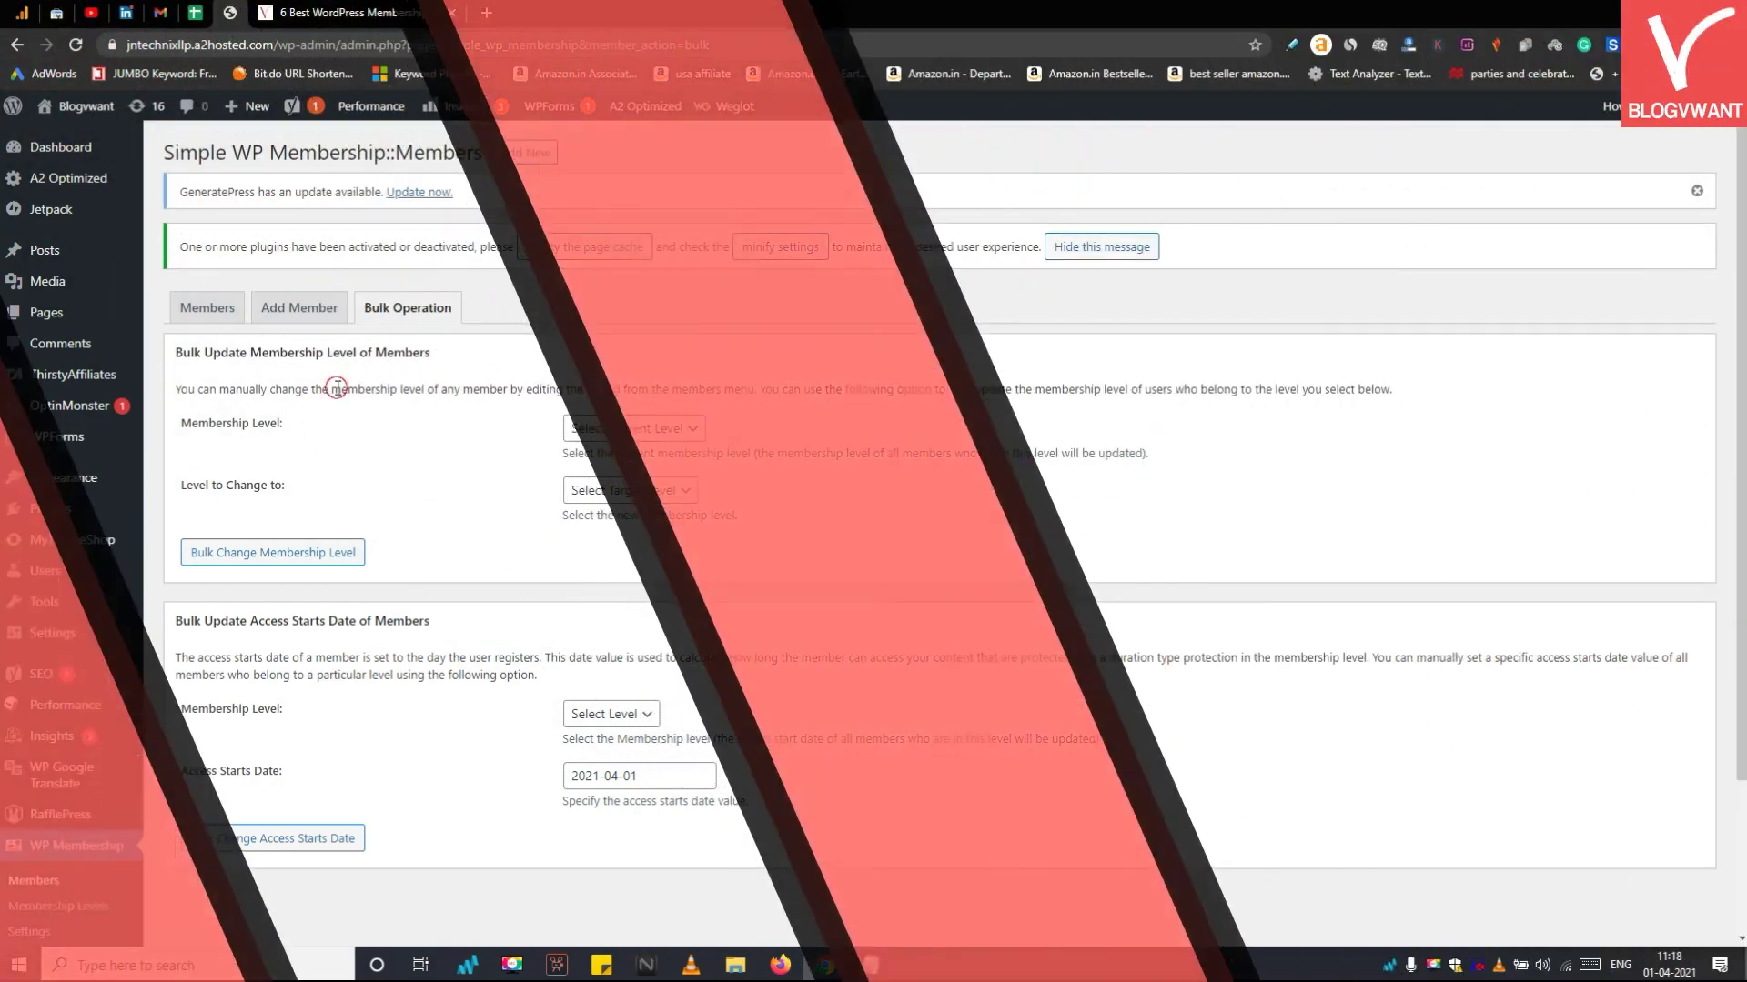
{"action": "triple_click", "coordinate": [336, 389]}
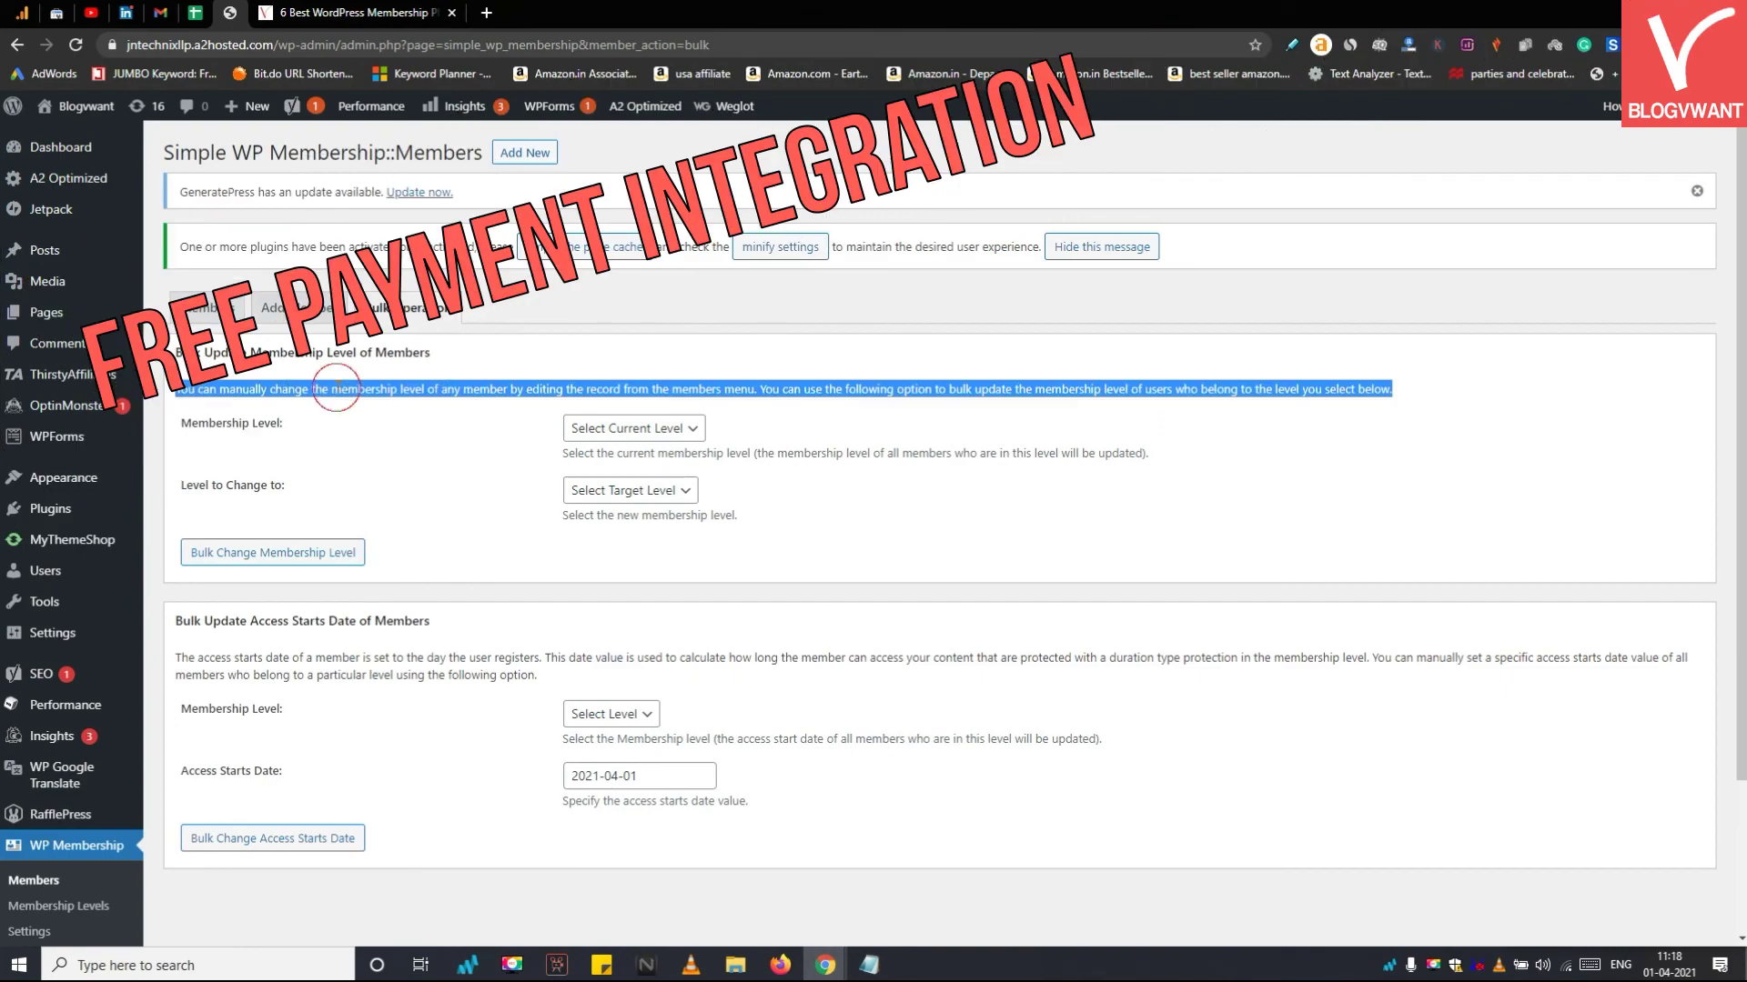
{"action": "left_click", "coordinate": [605, 430]}
{"action": "left_click", "coordinate": [608, 471]}
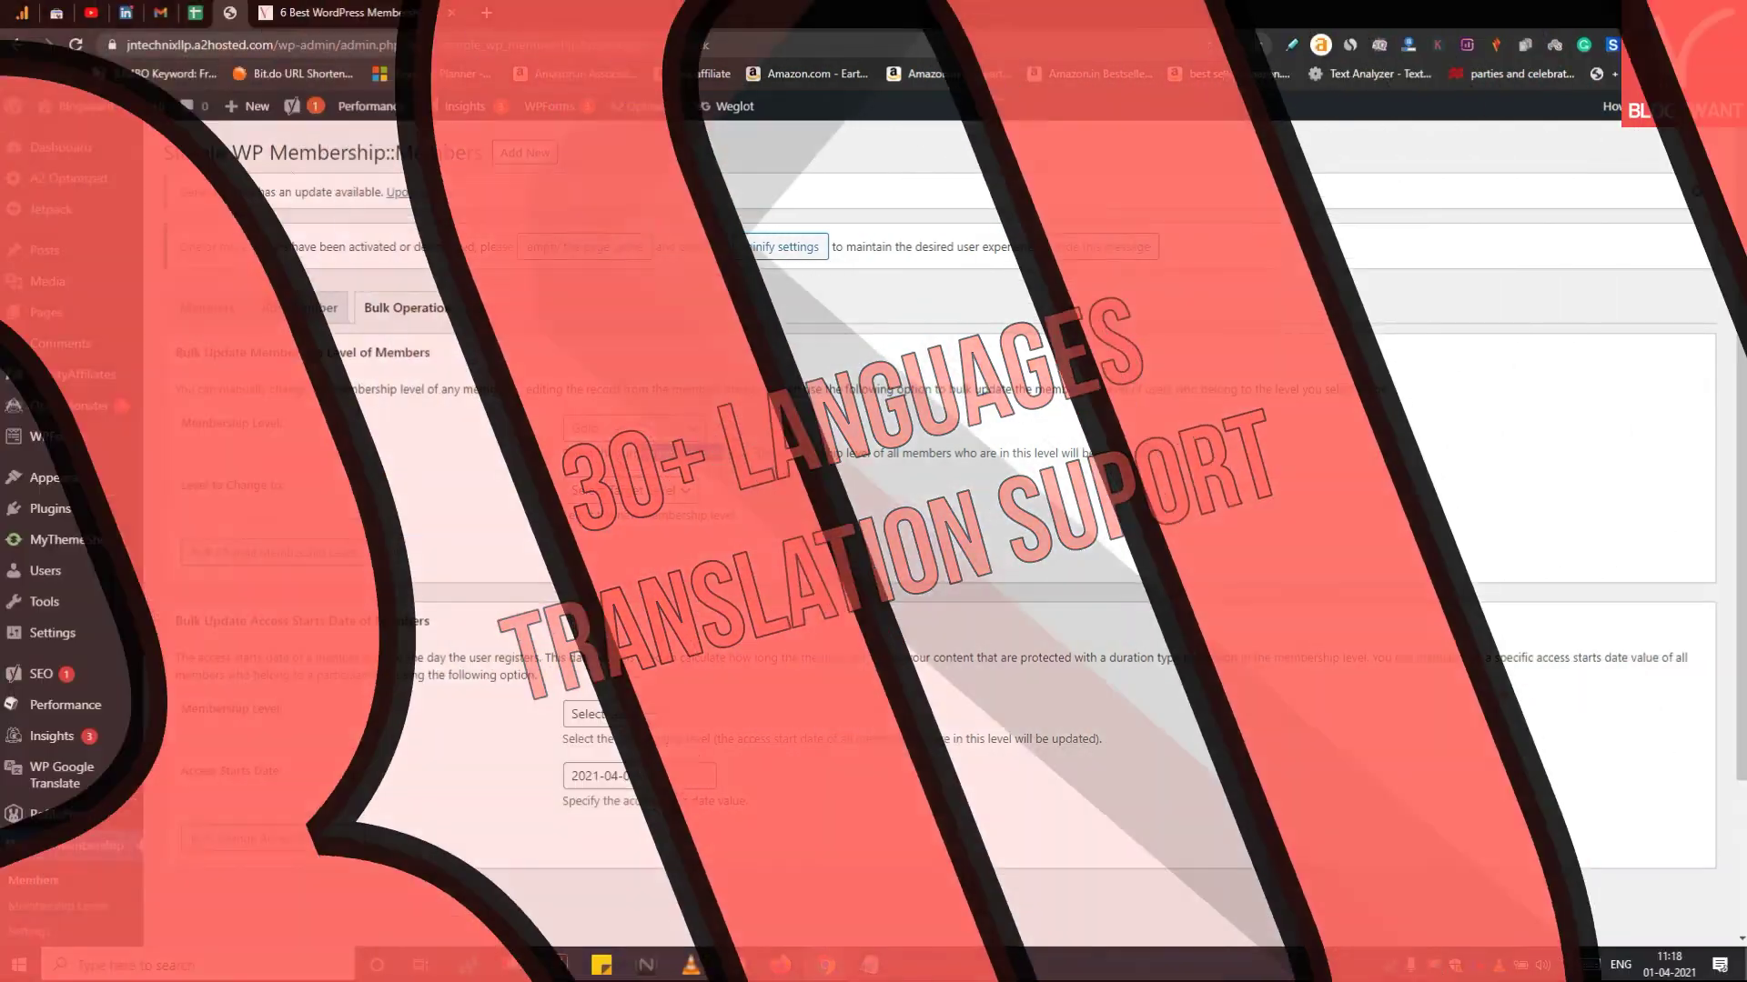
{"action": "left_click_drag", "start_coordinate": [637, 453], "coordinate": [936, 473]}
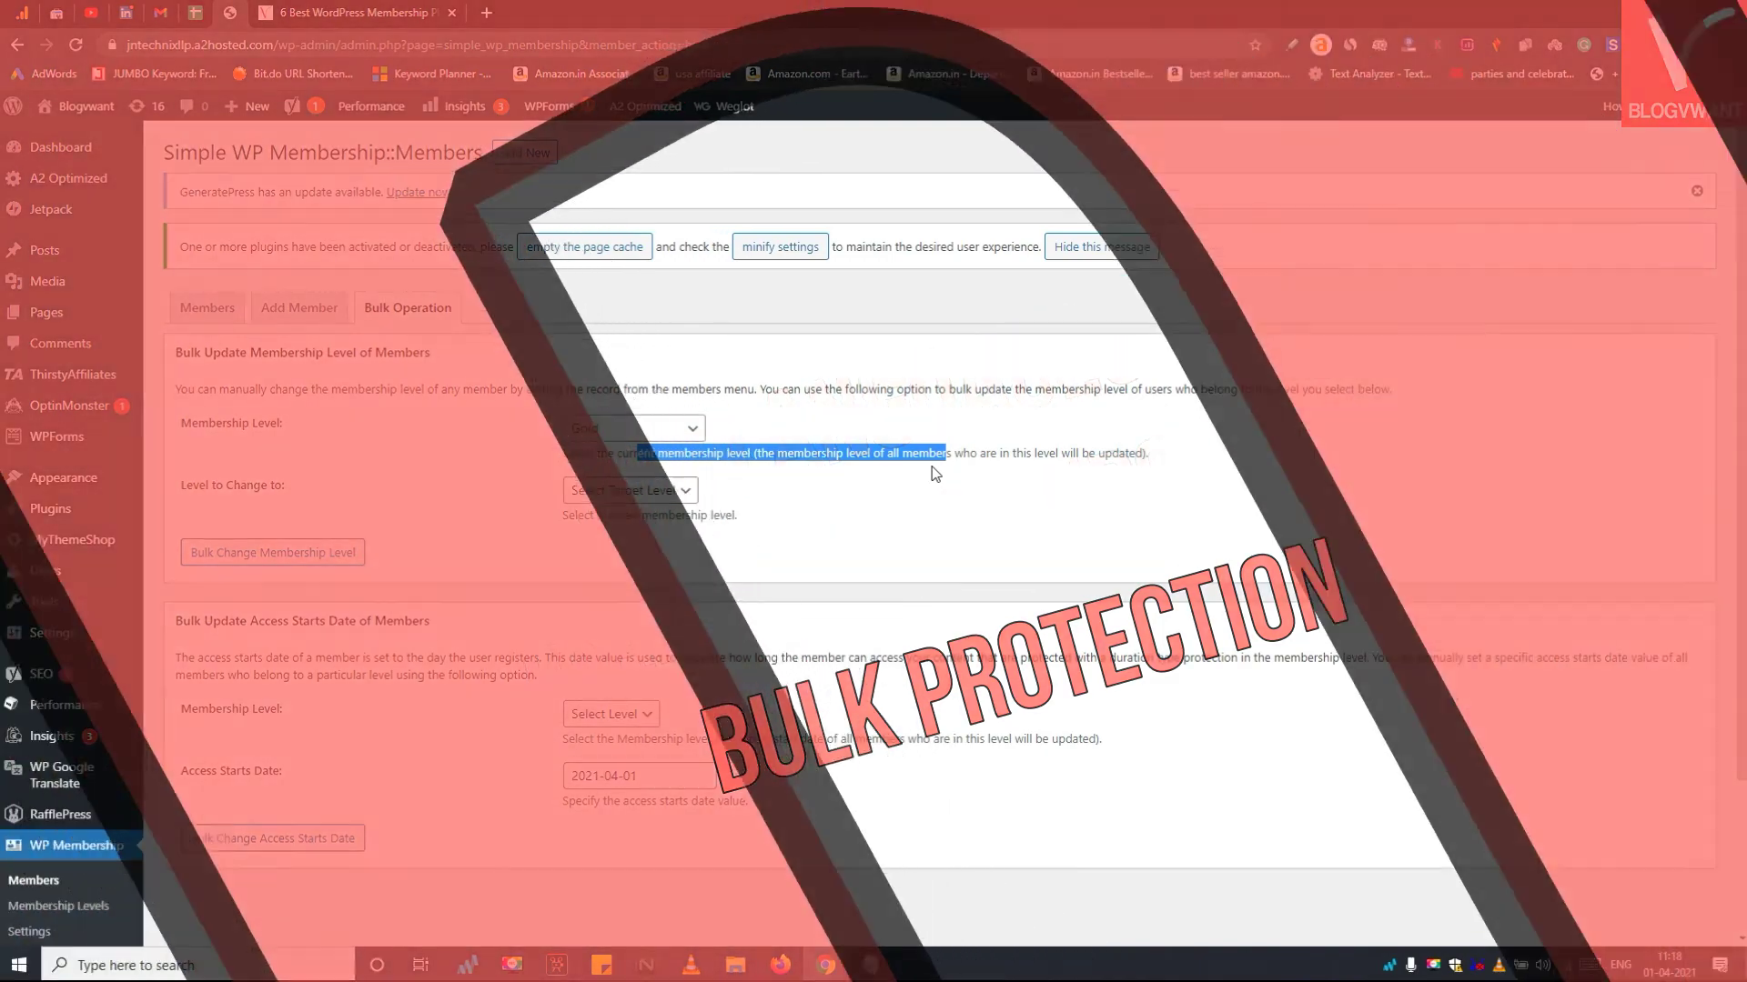
{"action": "left_click", "coordinate": [627, 494]}
{"action": "left_click", "coordinate": [634, 499]}
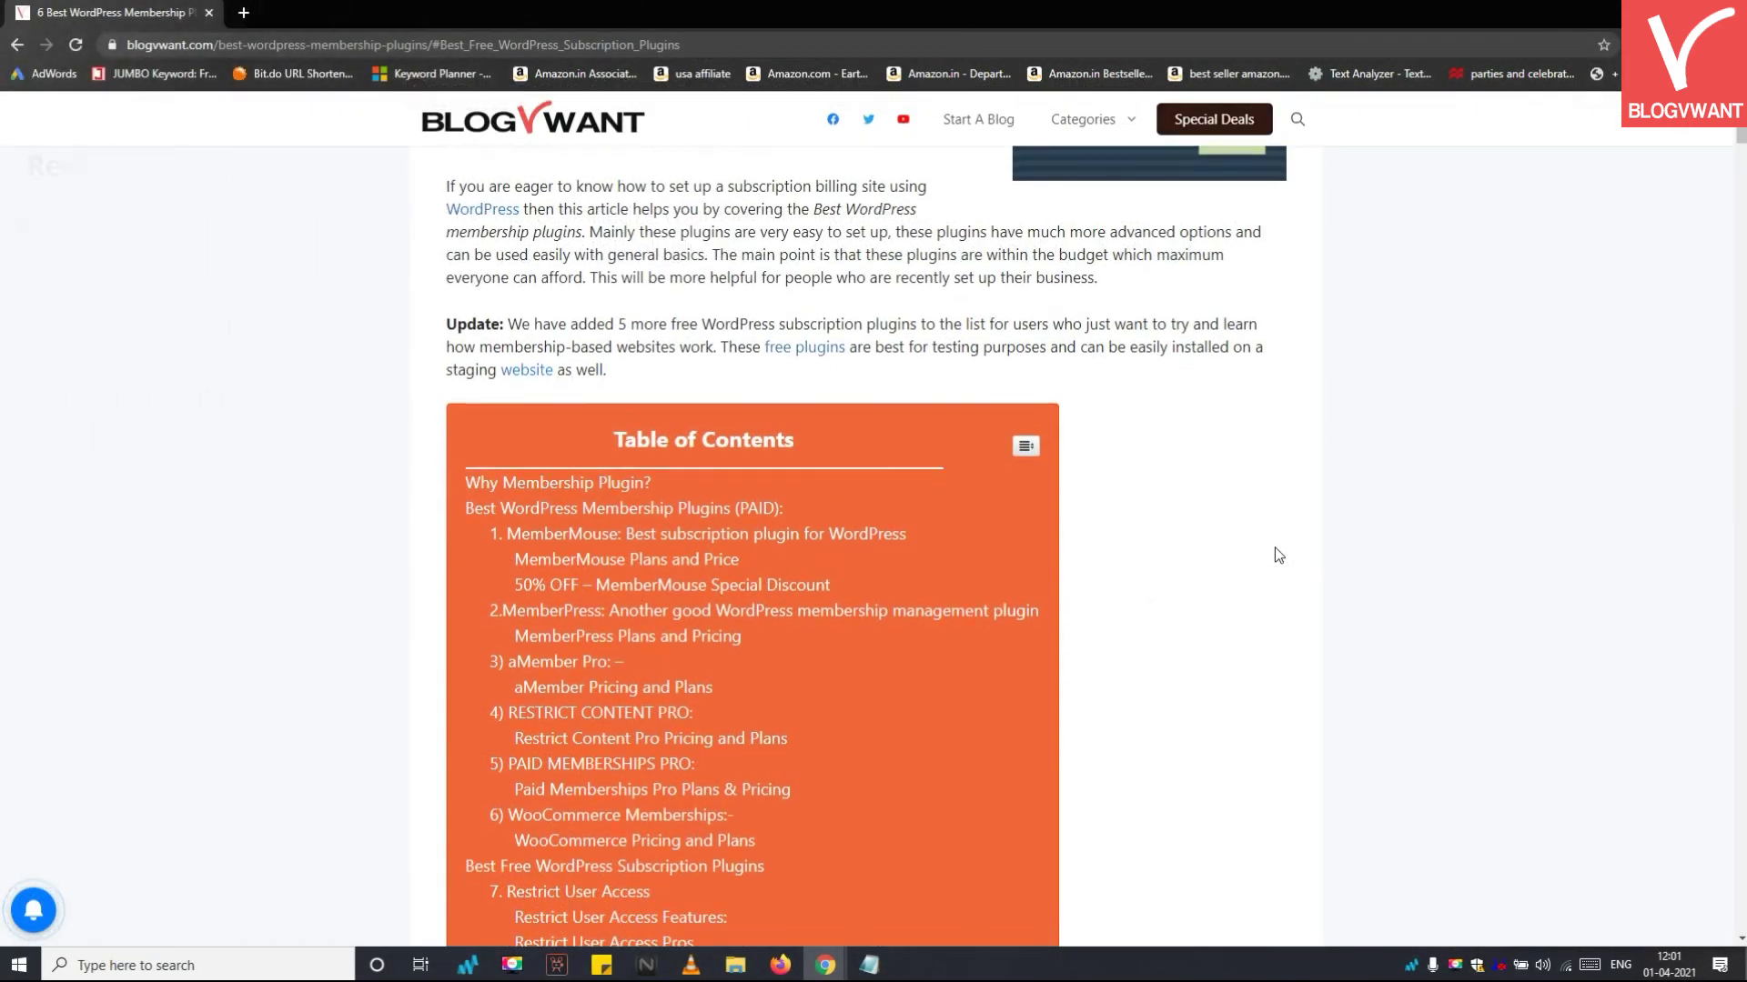
Look through the paid membership plugins covered in the BlogVWant article, from MemberMouse to Paid Memberships Pro
{"action": "scroll", "coordinate": [1275, 548], "scroll_direction": "down", "scroll_amount": 10}
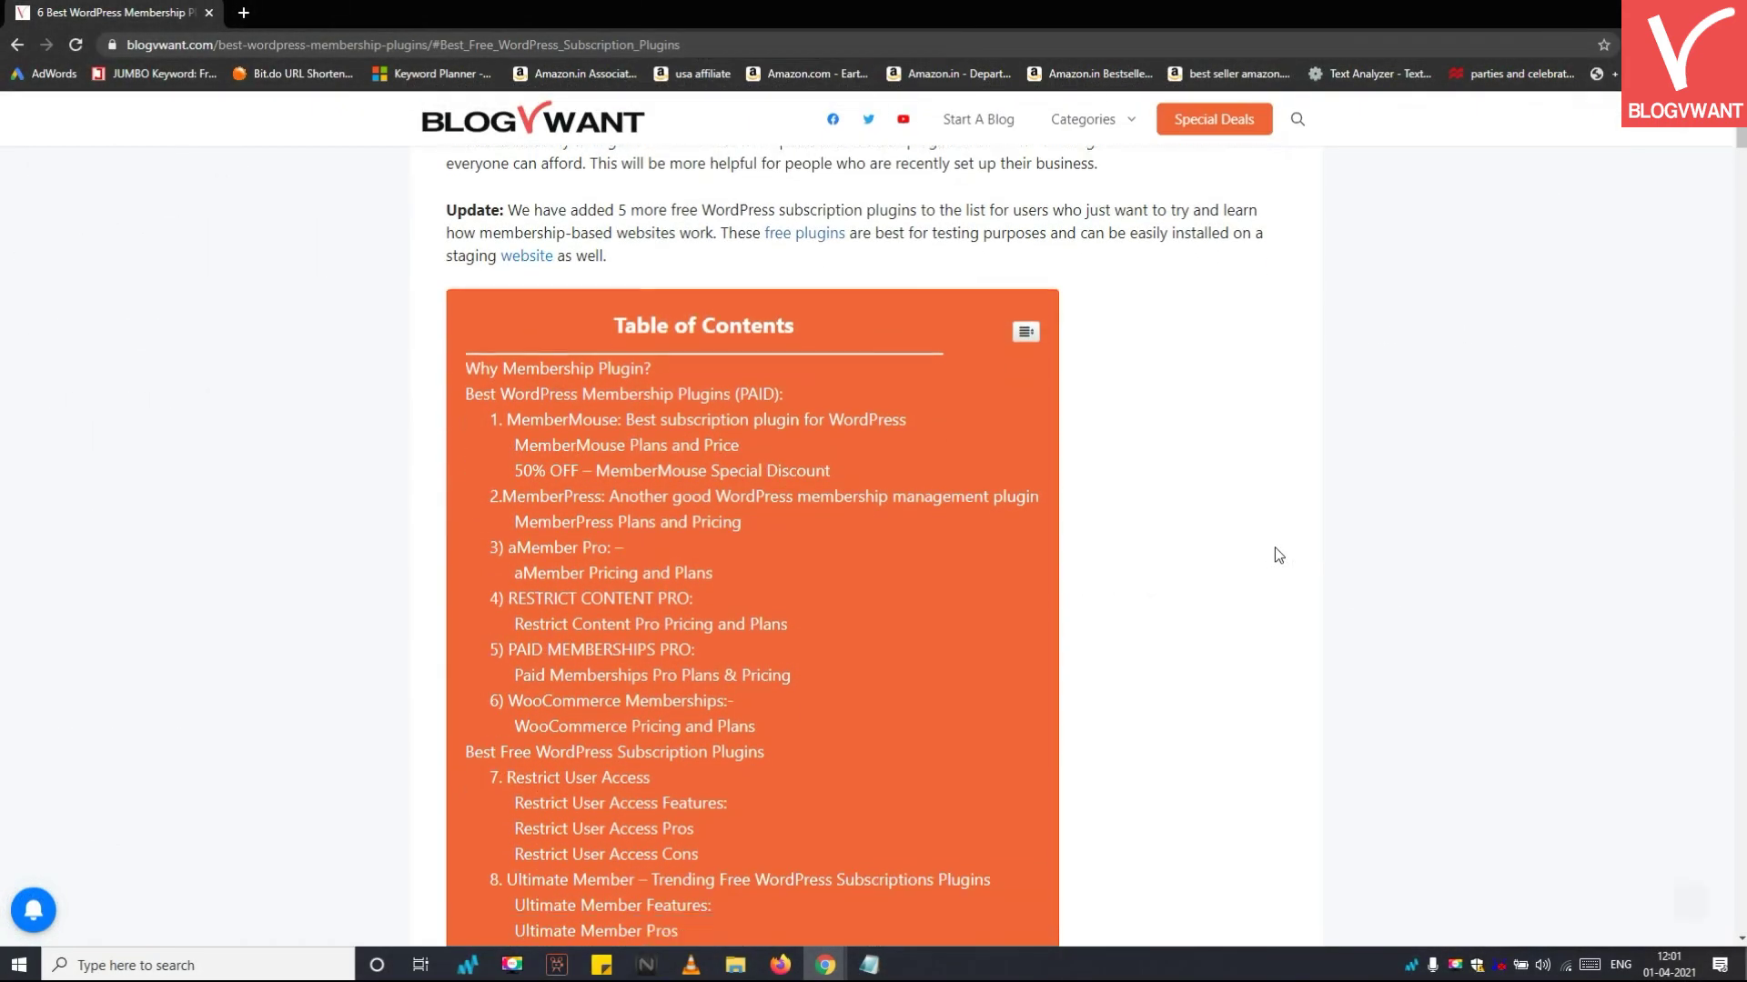
{"action": "scroll", "coordinate": [1278, 555], "scroll_direction": "down", "scroll_amount": 15}
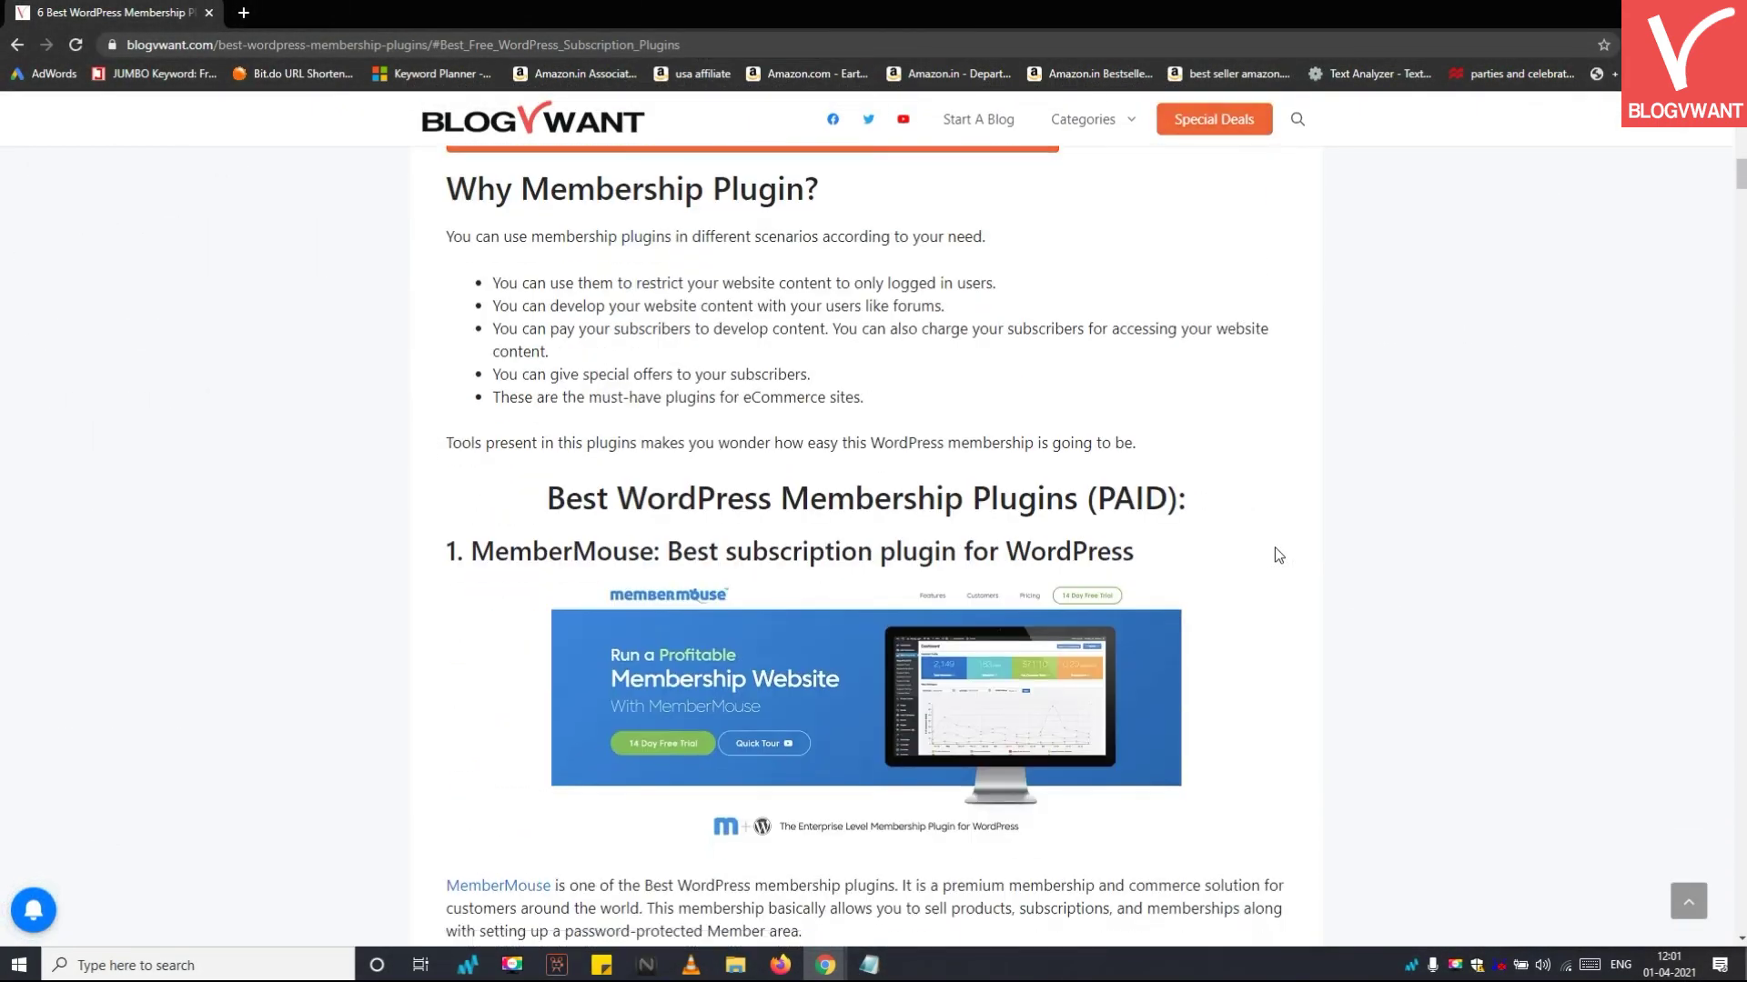
{"action": "scroll", "coordinate": [1285, 541], "scroll_direction": "down", "scroll_amount": 20}
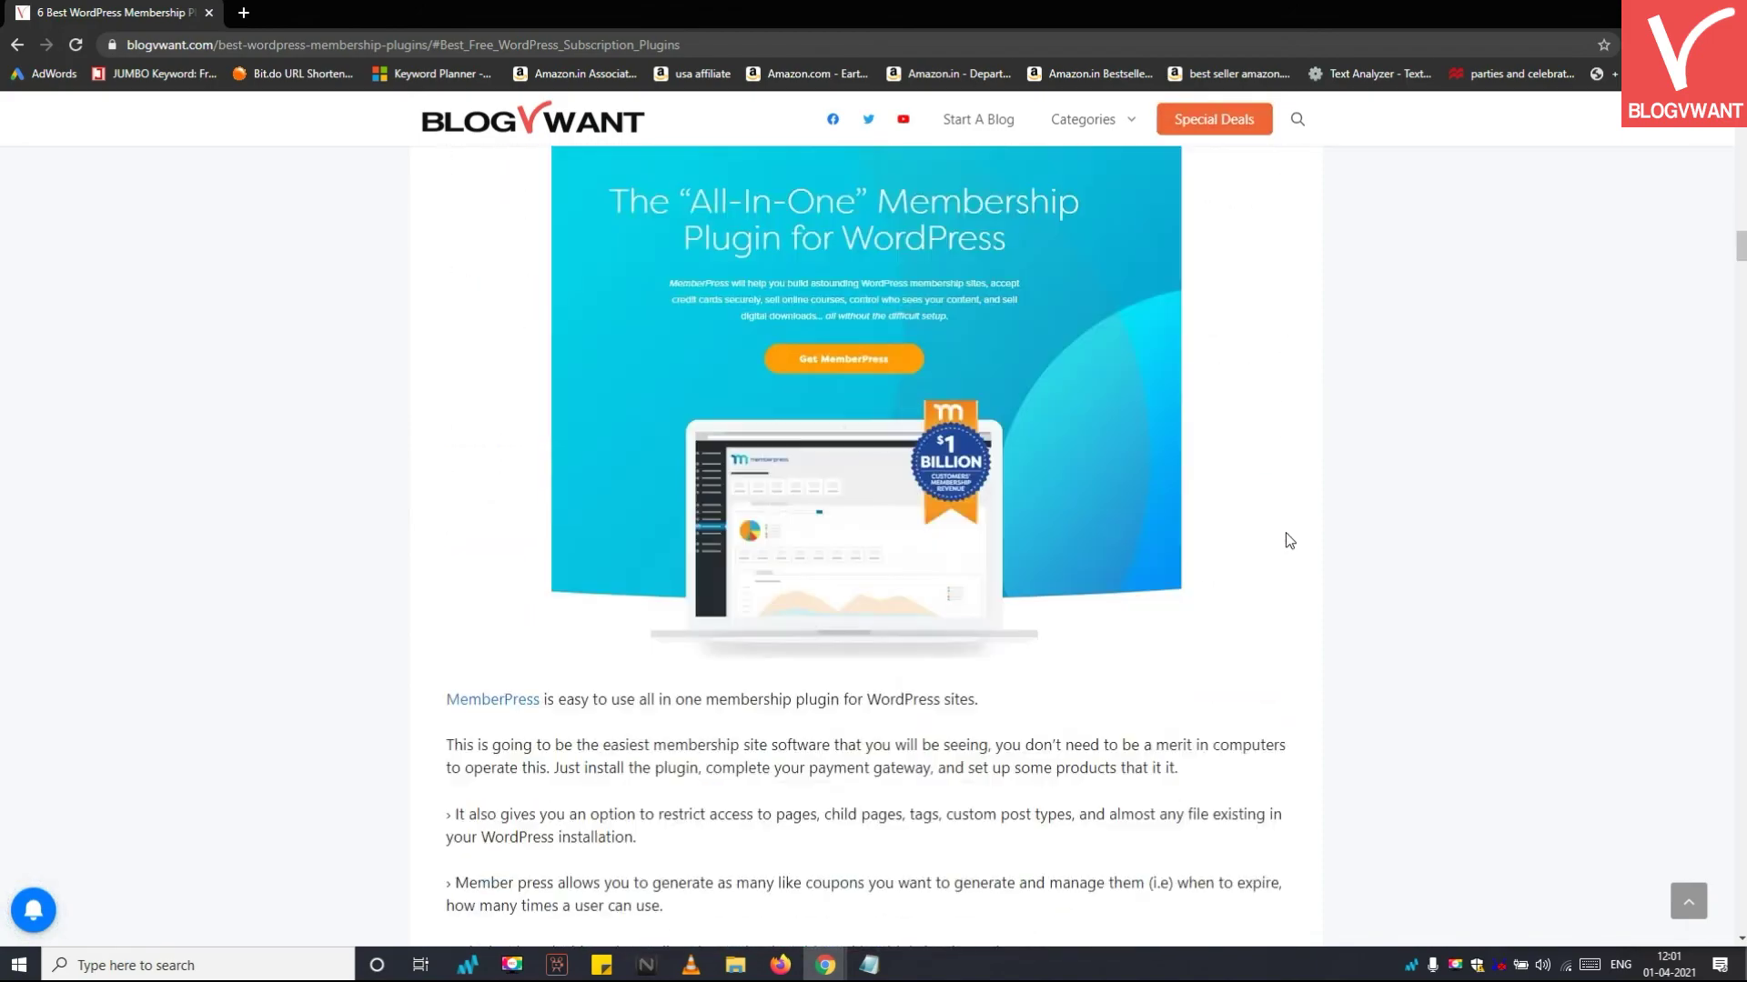
{"action": "scroll", "coordinate": [1296, 535], "scroll_direction": "down", "scroll_amount": 20}
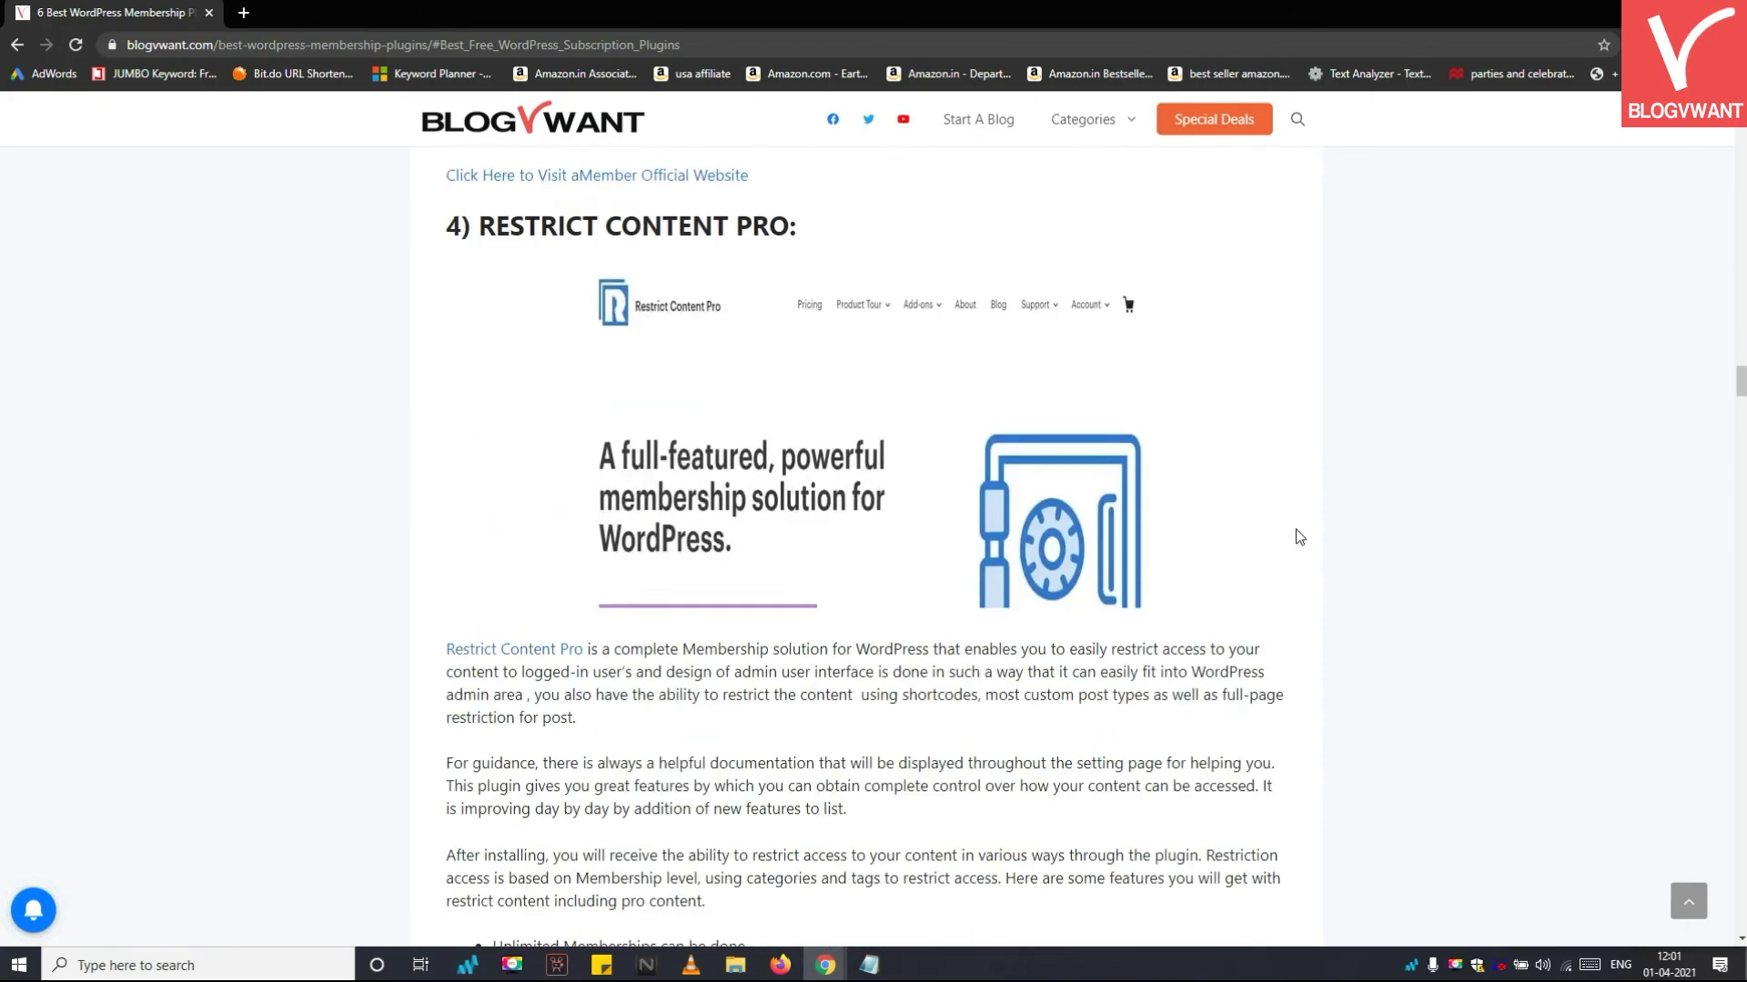
{"action": "scroll", "coordinate": [1300, 518], "scroll_direction": "down", "scroll_amount": 20}
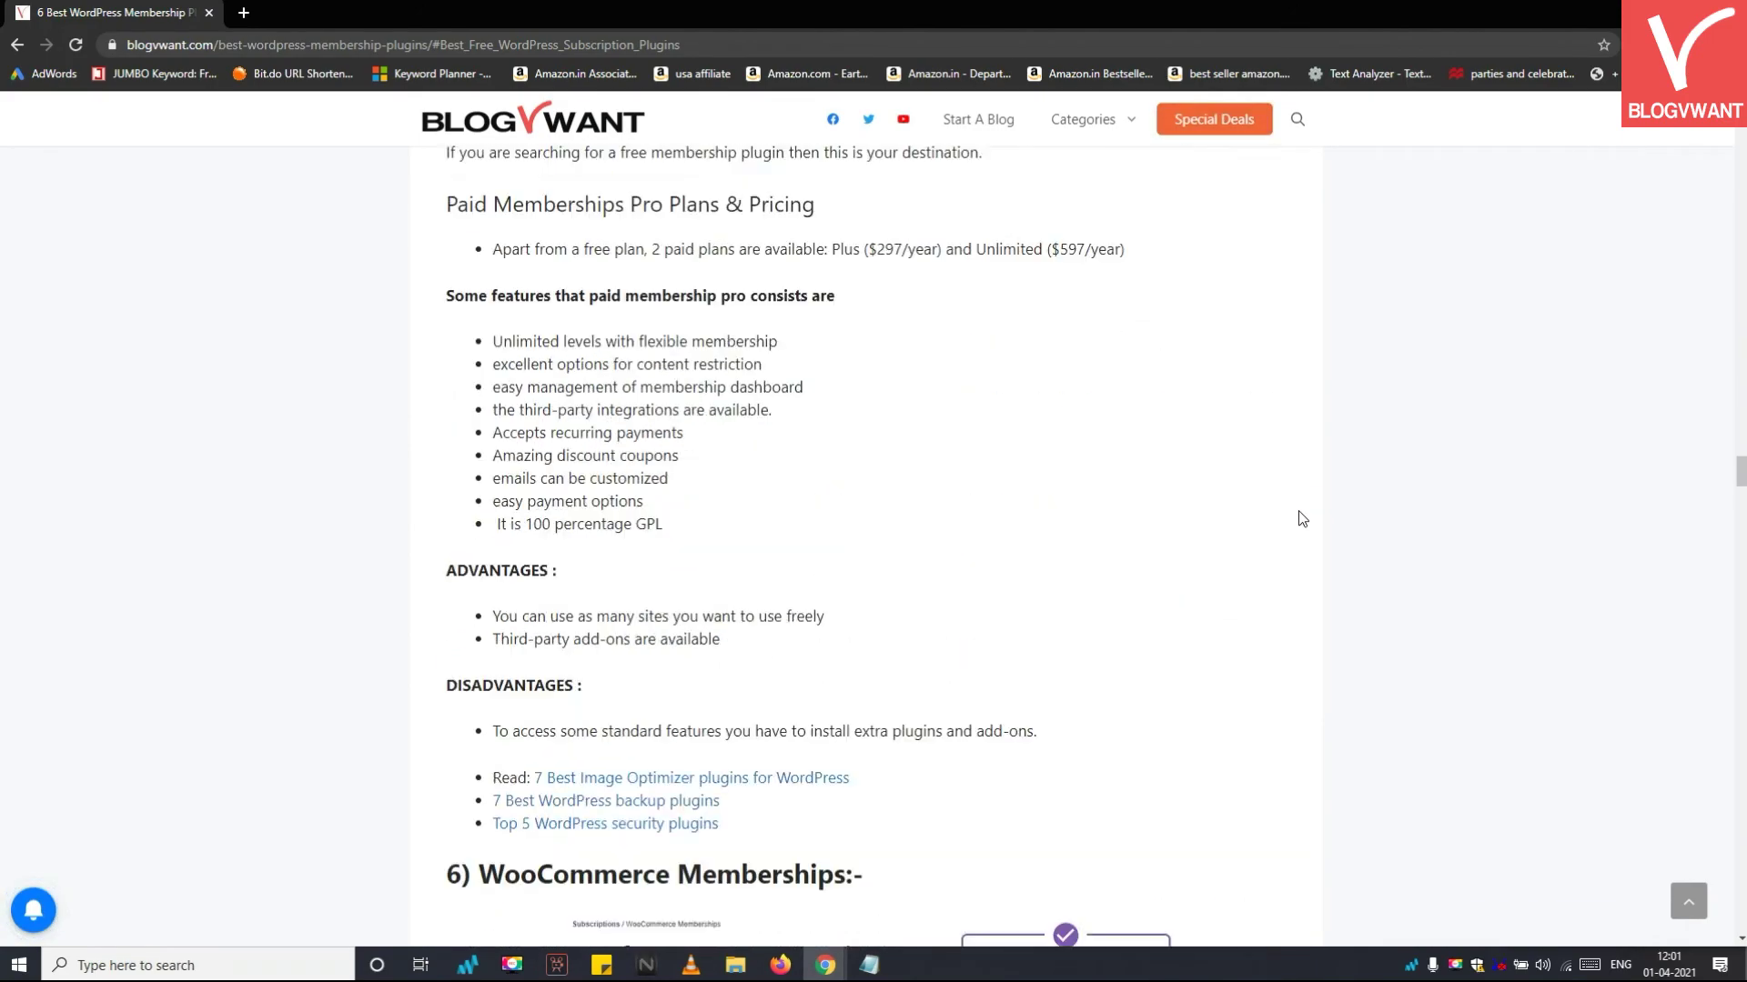
Review the article's Best Free WordPress Subscription Plugins section through to its conclusion
{"action": "scroll", "coordinate": [1299, 515], "scroll_direction": "down", "scroll_amount": 9}
{"action": "scroll", "coordinate": [1292, 511], "scroll_direction": "up", "scroll_amount": 6}
{"action": "left_click", "coordinate": [853, 398]}
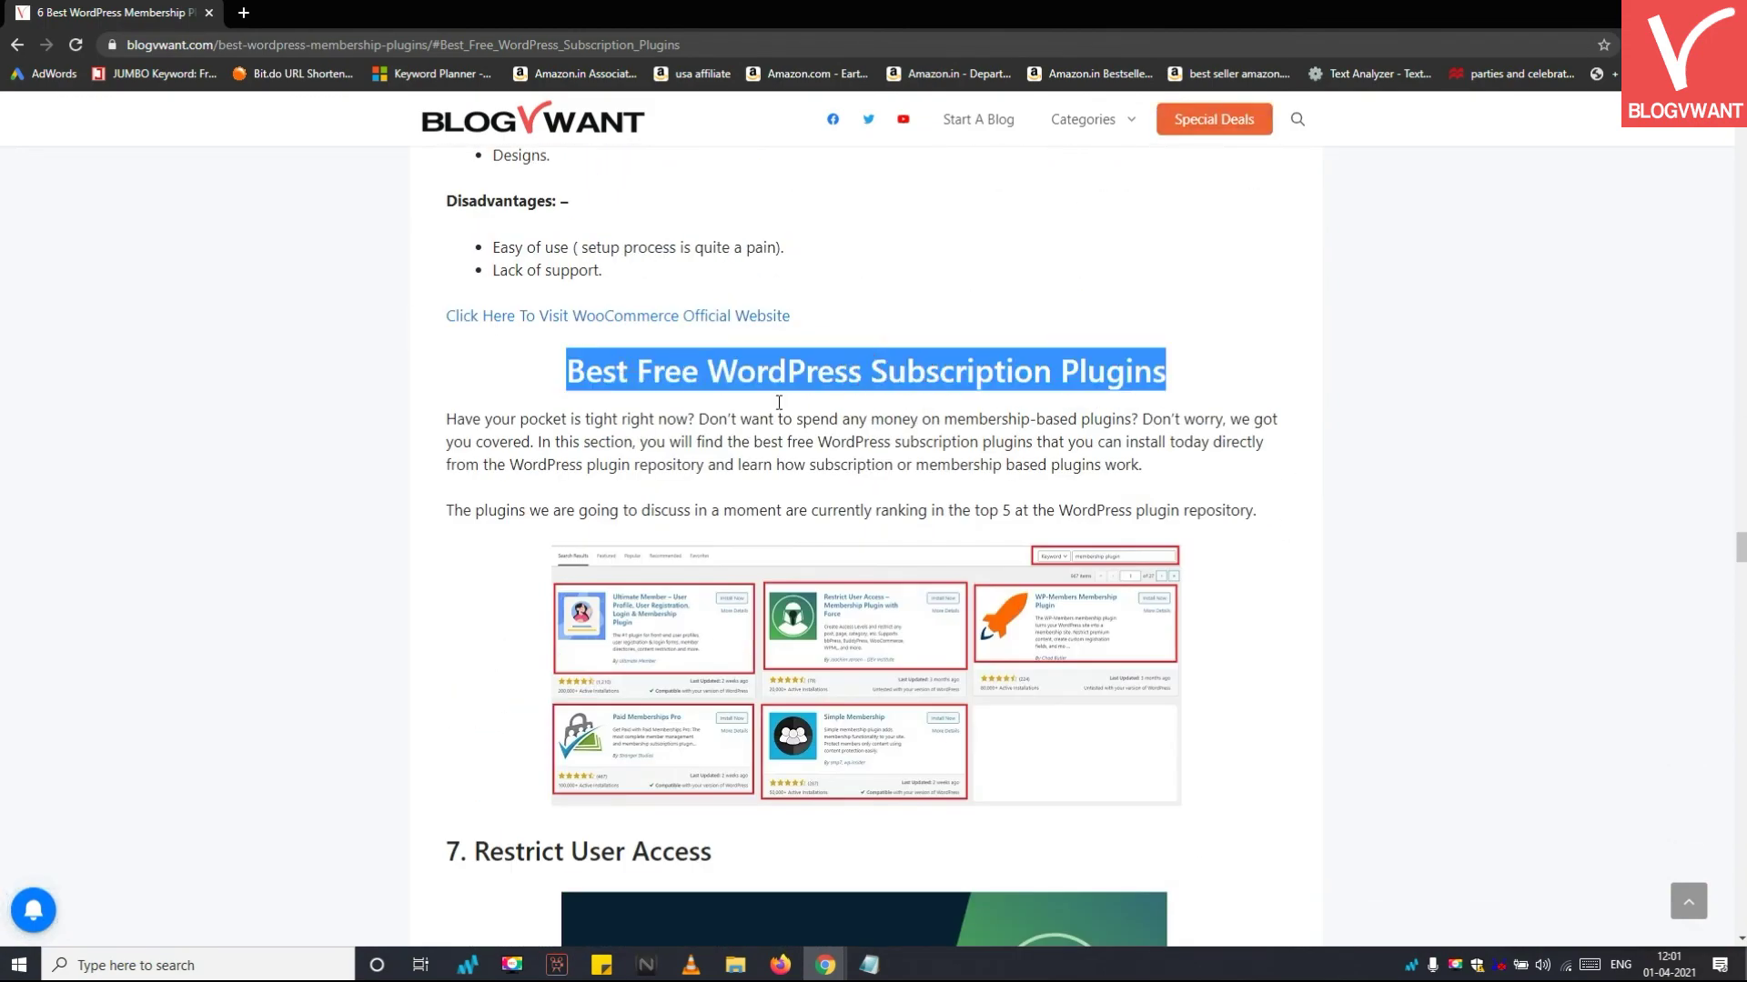
{"action": "scroll", "coordinate": [866, 402], "scroll_direction": "down", "scroll_amount": 8}
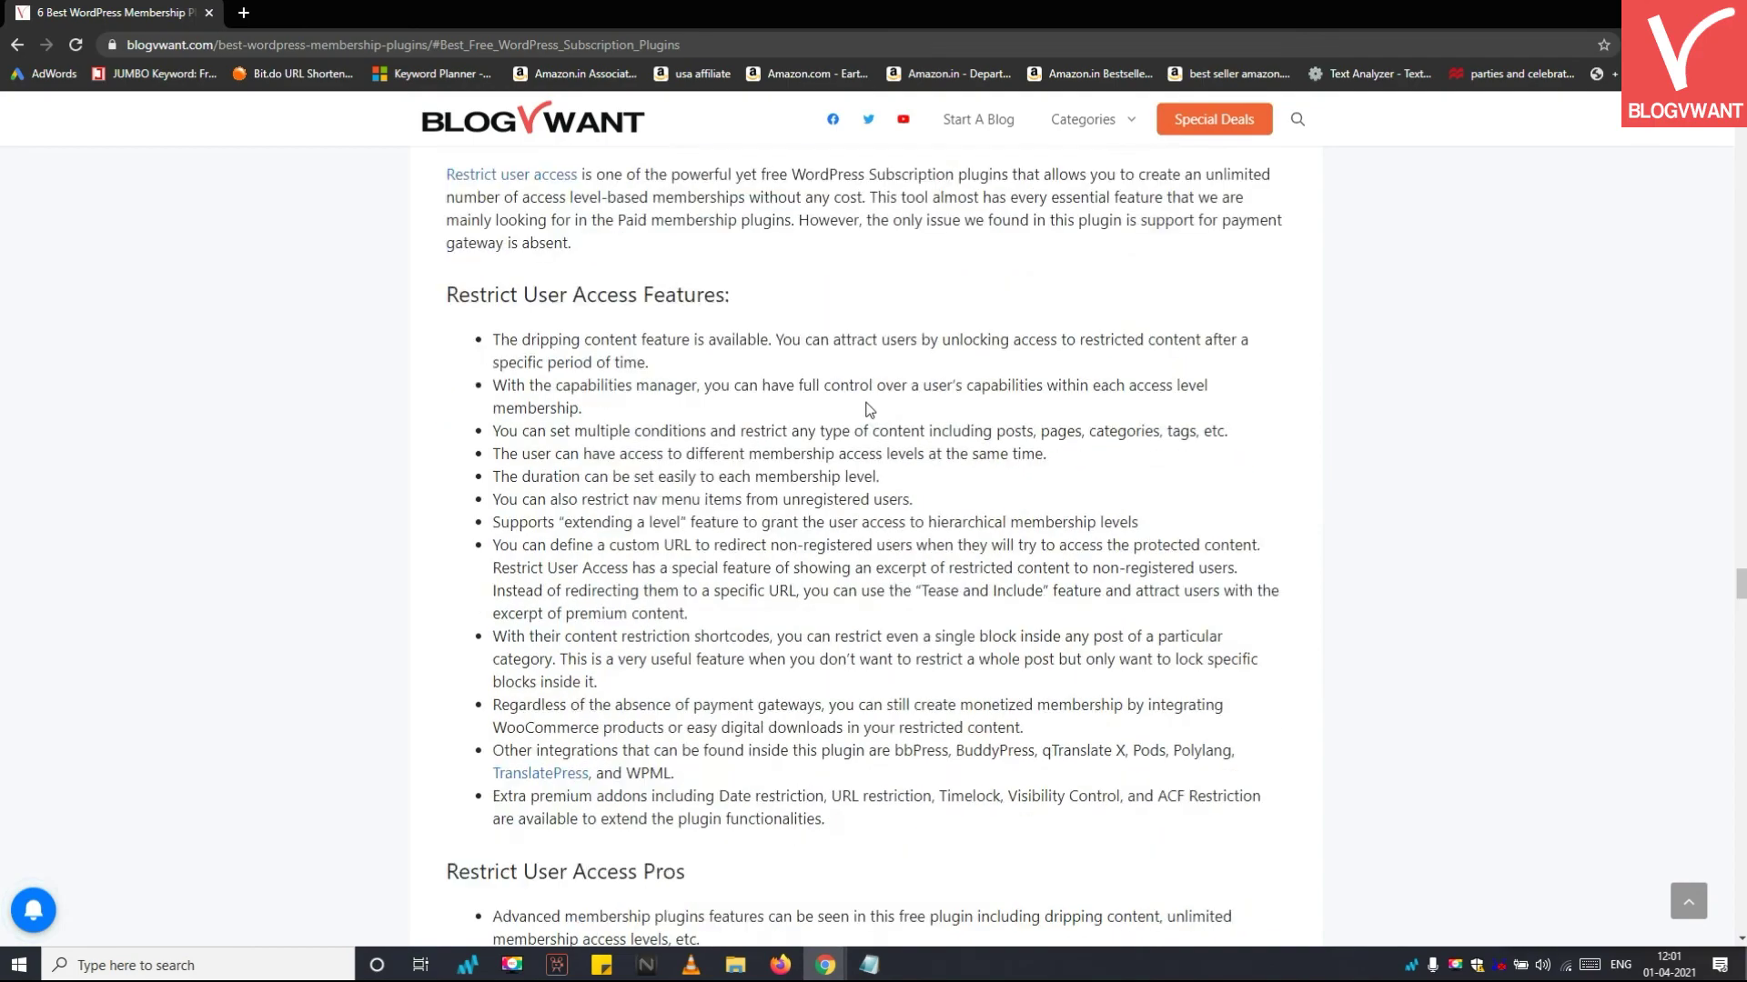
{"action": "scroll", "coordinate": [866, 410], "scroll_direction": "down", "scroll_amount": 20}
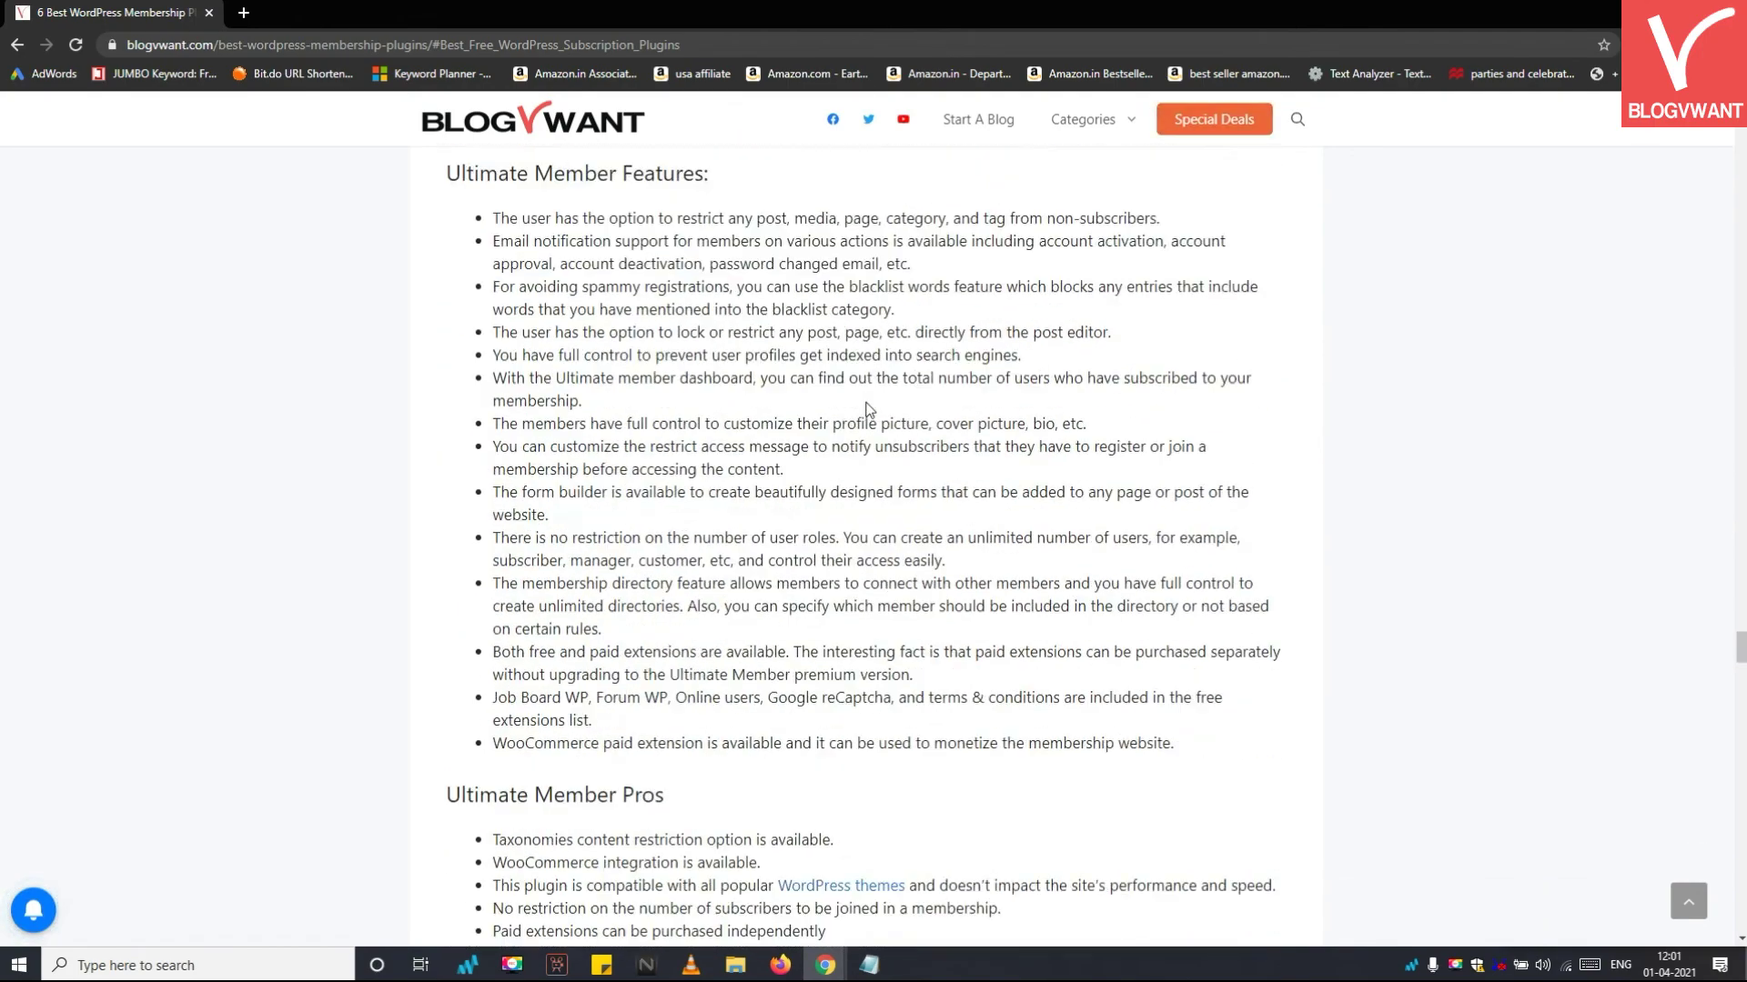
{"action": "scroll", "coordinate": [866, 409], "scroll_direction": "down", "scroll_amount": 20}
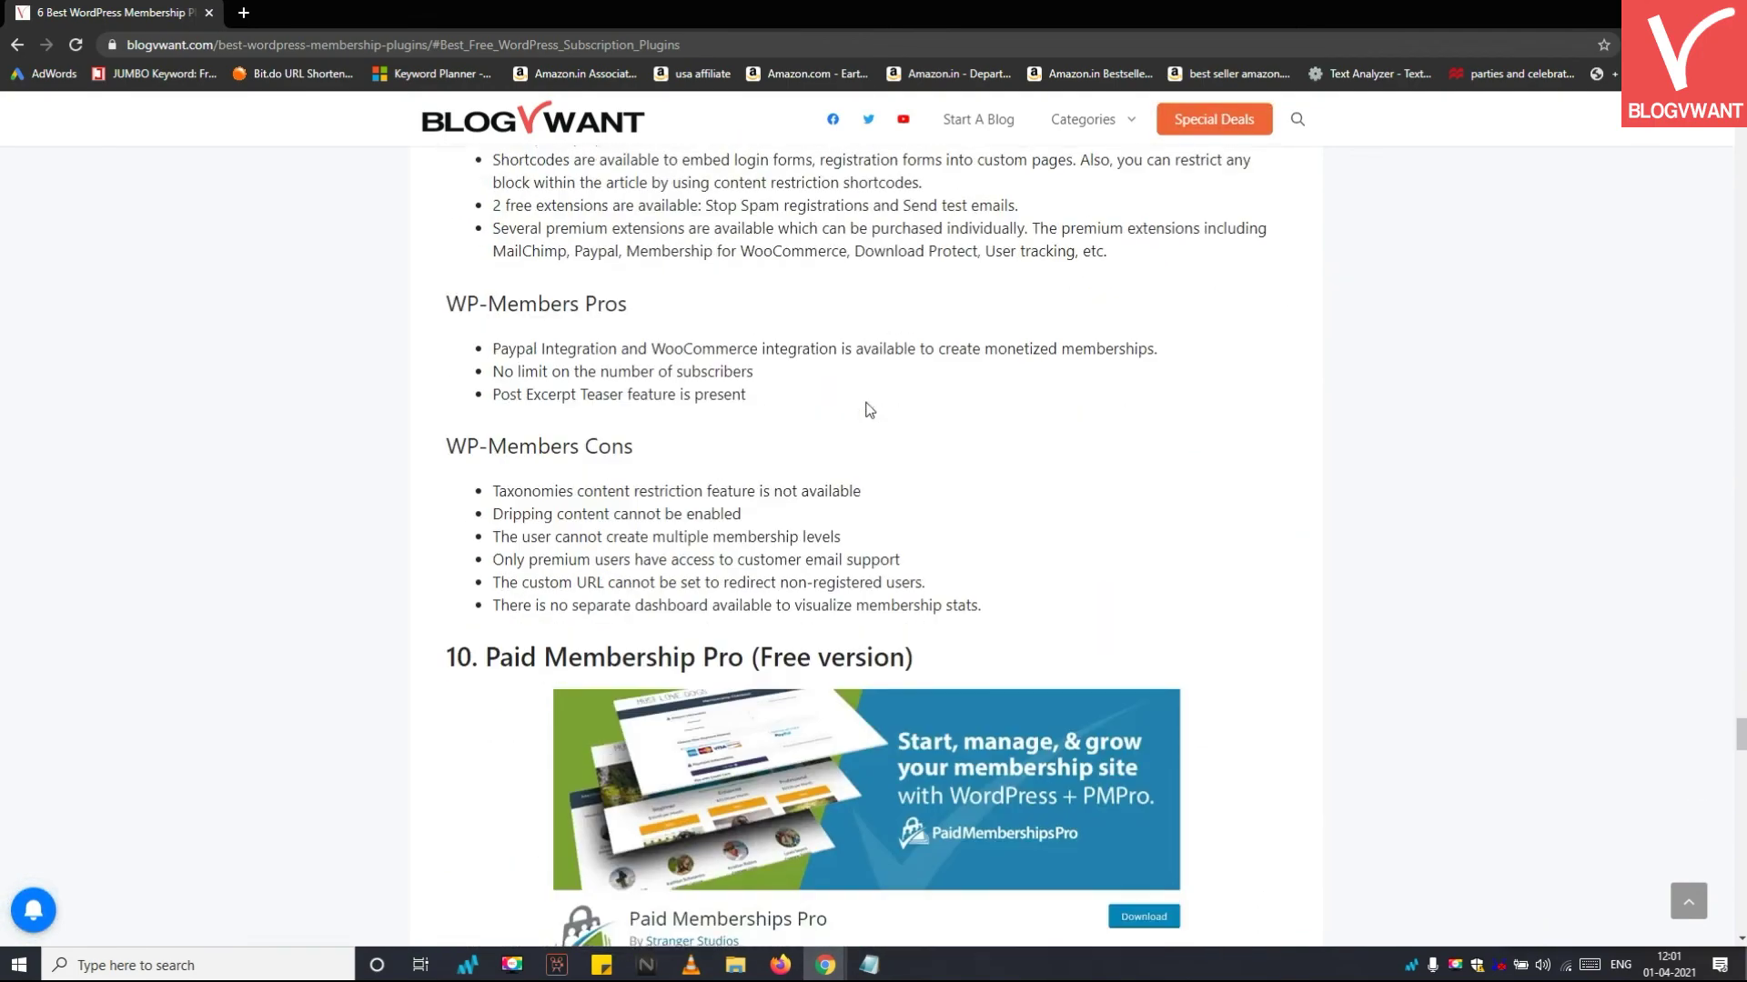
{"action": "scroll", "coordinate": [870, 414], "scroll_direction": "down", "scroll_amount": 20}
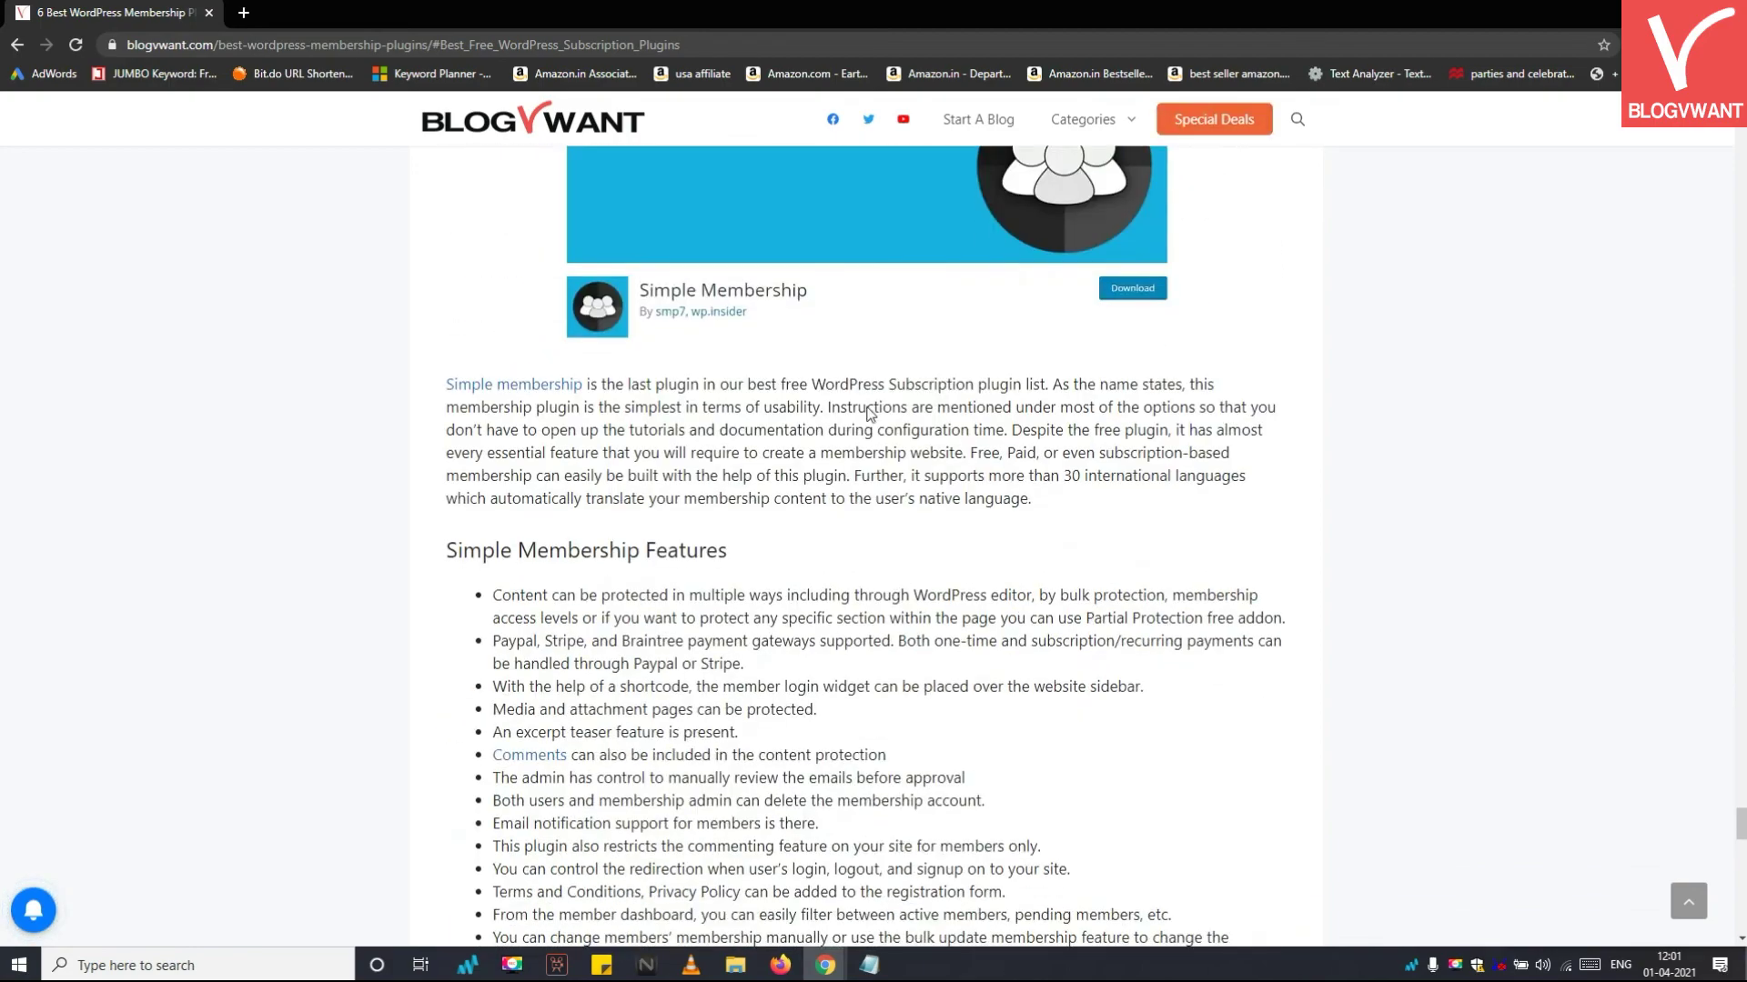
{"action": "scroll", "coordinate": [867, 414], "scroll_direction": "down", "scroll_amount": 1}
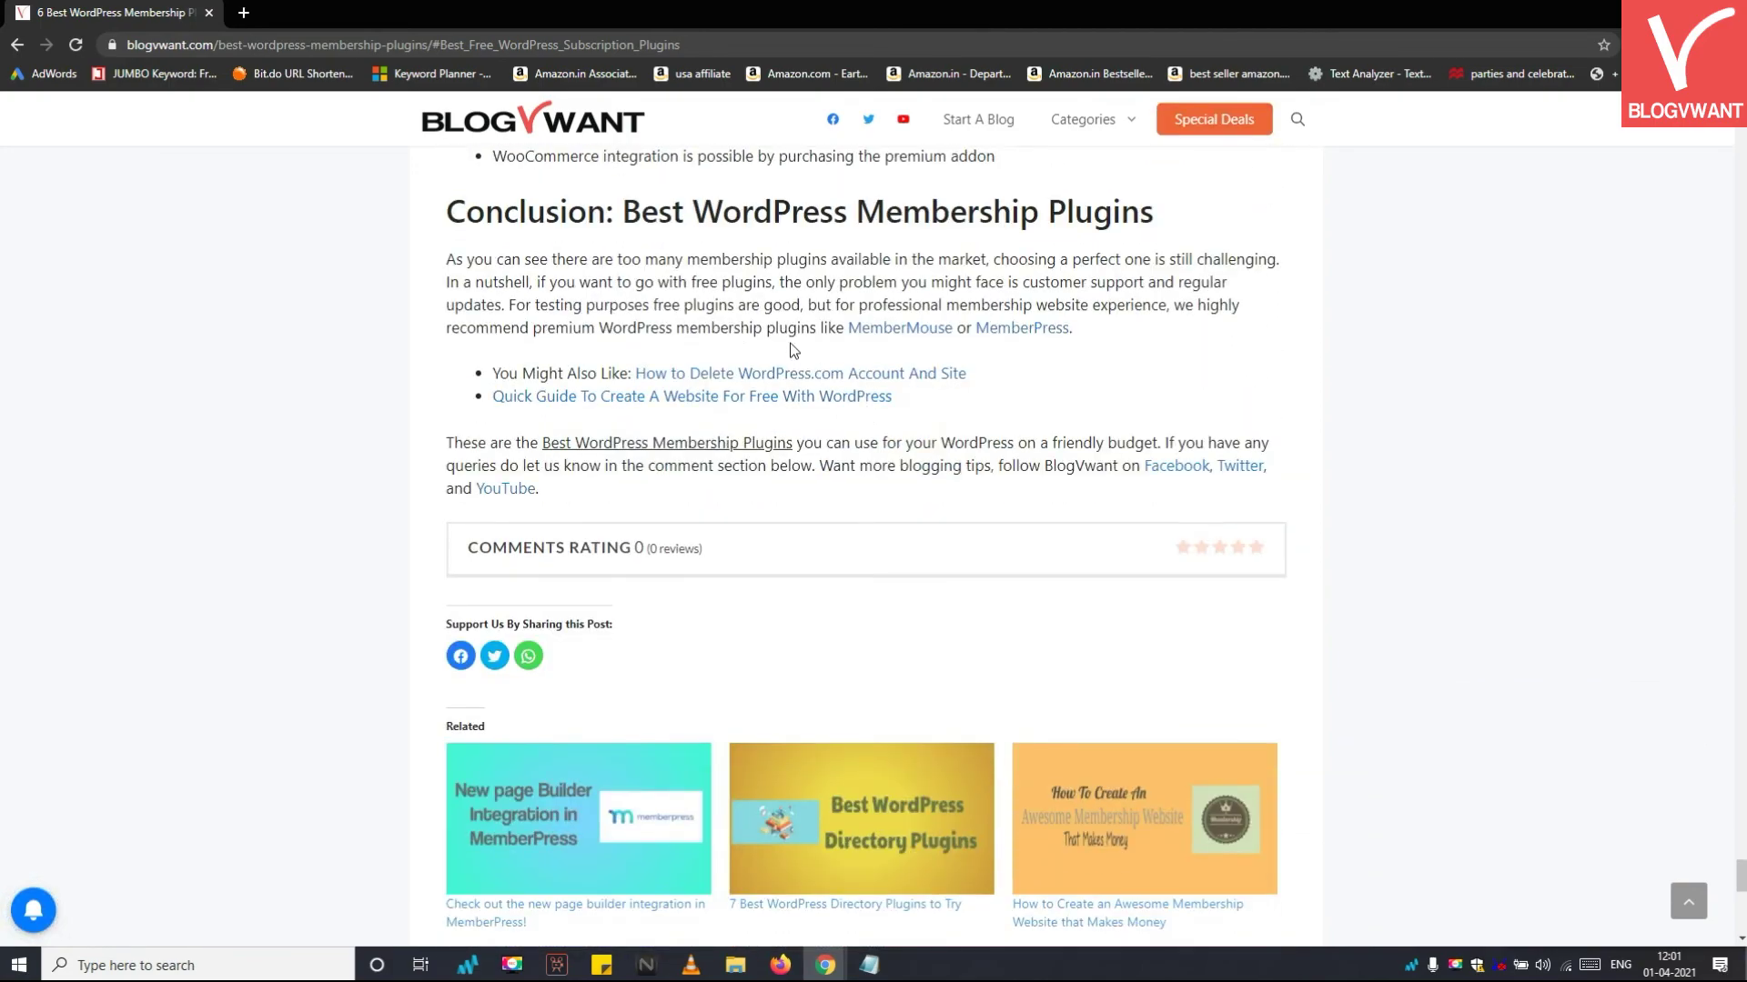